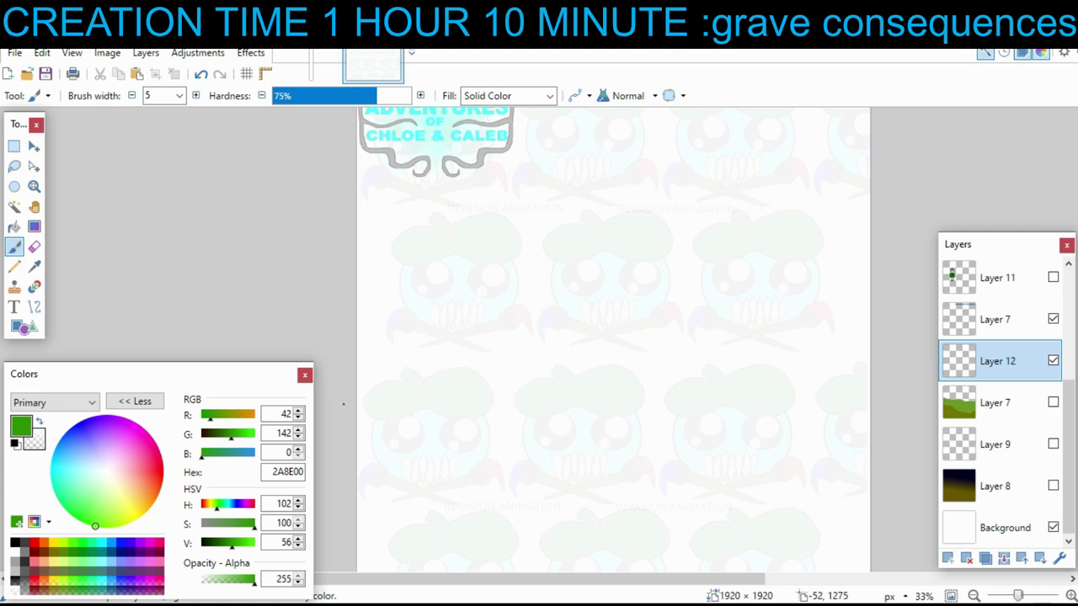
# - Paint a green ground line across the lower part of the canvas and fill the area below it with the same green
pyautogui.scroll(-2, 341, 421)
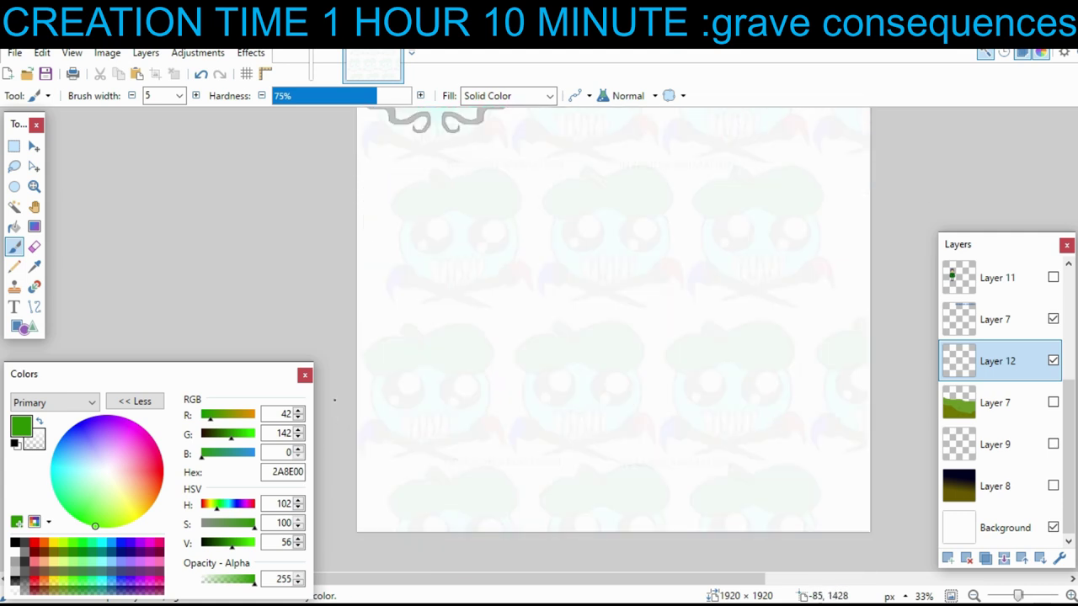
pyautogui.moveTo(343, 384); pyautogui.dragTo(973, 405)
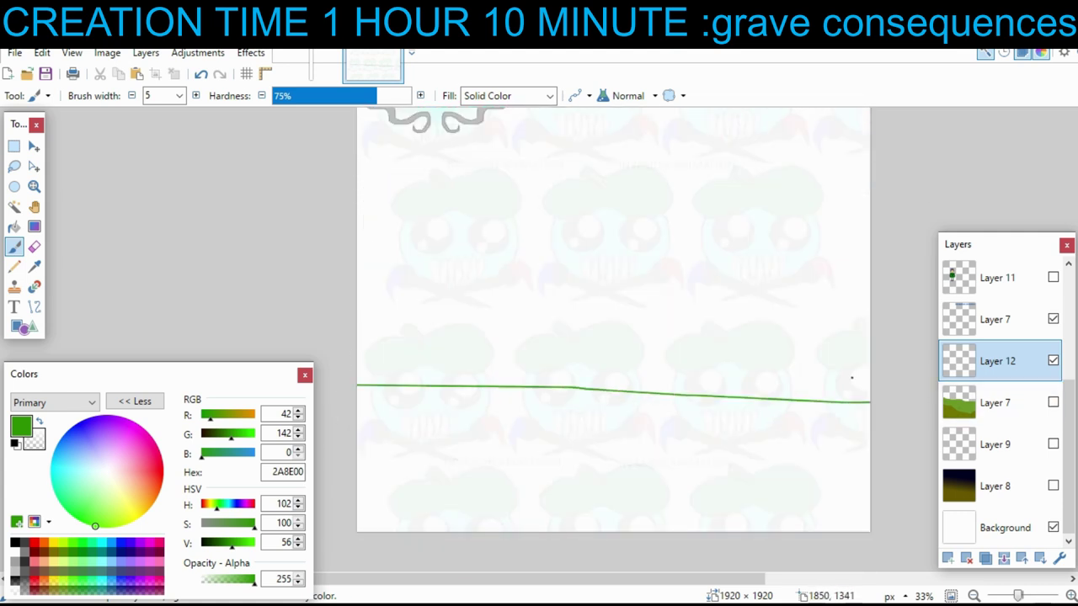
pyautogui.press('f')
pyautogui.click(493, 481)
pyautogui.moveTo(493, 481); pyautogui.dragTo(464, 497)
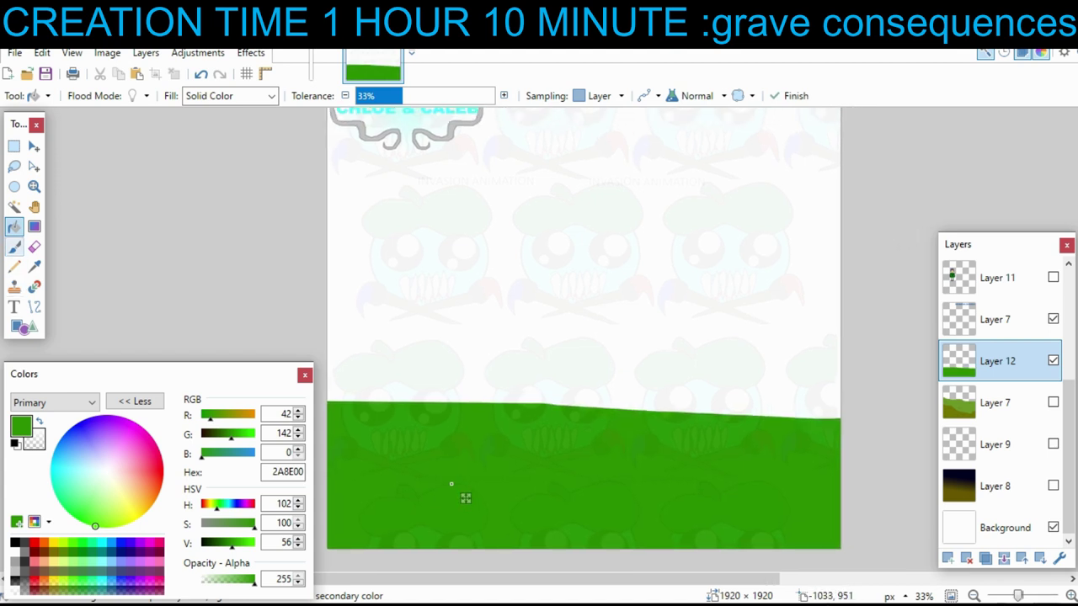
# - Draw five tall rectangle outlines of varying width in brown 914E21, rising from the ground as tree trunks
pyautogui.press('b')
pyautogui.click(45, 543)
pyautogui.moveTo(254, 544); pyautogui.dragTo(233, 544)
pyautogui.click(23, 327)
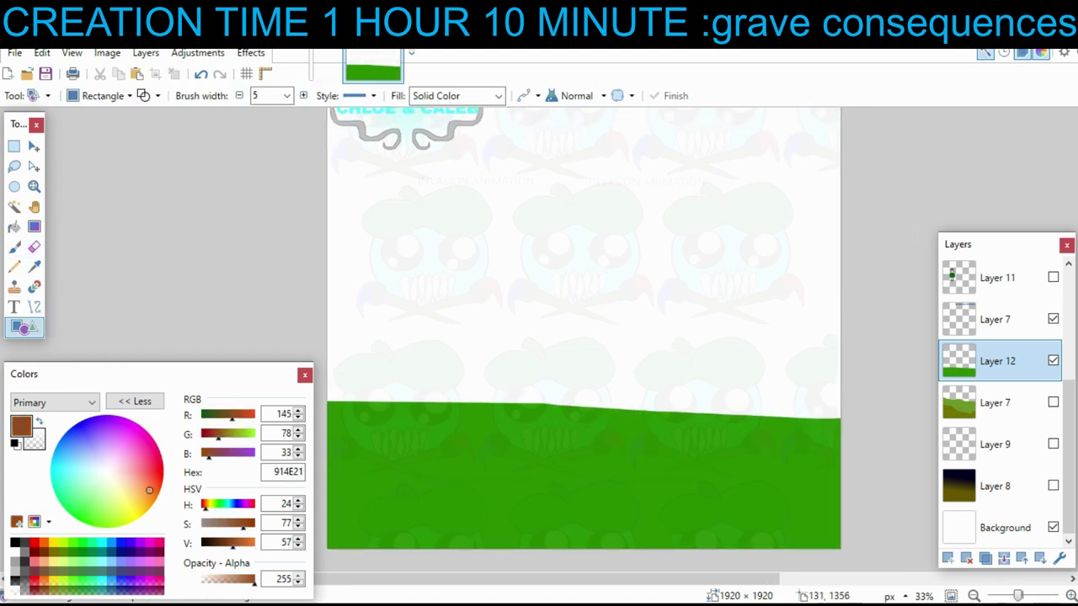
pyautogui.moveTo(364, 400)
pyautogui.mouseDown()
pyautogui.moveTo(410, 137)
pyautogui.moveTo(395, 120)
pyautogui.mouseUp()
pyautogui.moveTo(378, 401); pyautogui.dragTo(376, 415)
pyautogui.moveTo(440, 435); pyautogui.dragTo(478, 130)
pyautogui.moveTo(480, 155)
pyautogui.mouseDown()
pyautogui.moveTo(408, 383)
pyautogui.moveTo(475, 187)
pyautogui.mouseUp()
pyautogui.moveTo(529, 461); pyautogui.dragTo(566, 142)
pyautogui.moveTo(570, 499); pyautogui.dragTo(430, 496)
pyautogui.moveTo(474, 463); pyautogui.dragTo(549, 137)
pyautogui.scroll(1, 547, 126)
pyautogui.moveTo(595, 501); pyautogui.dragTo(639, 170)
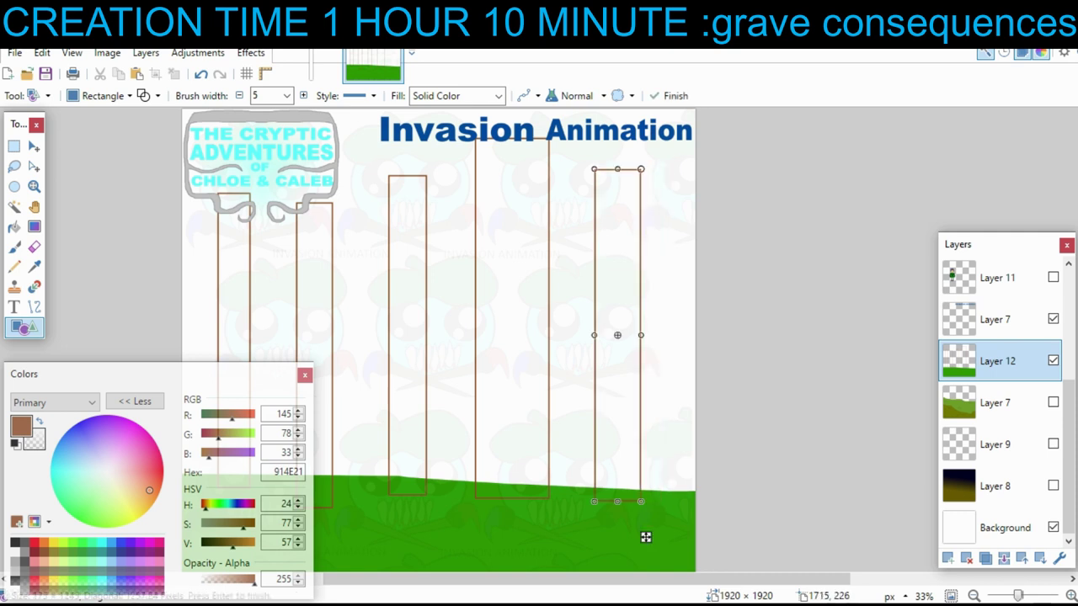
pyautogui.press('Return')
# - Fill all five trunk outlines with the same brown
pyautogui.moveTo(685, 308); pyautogui.dragTo(728, 301)
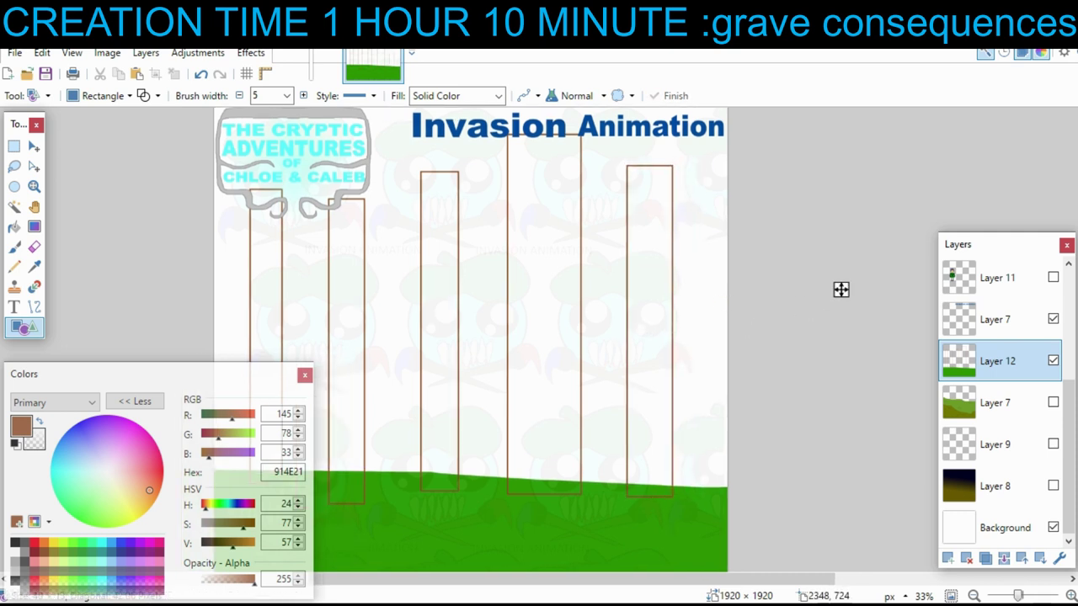
pyautogui.press('f')
pyautogui.click(658, 479)
pyautogui.click(524, 486)
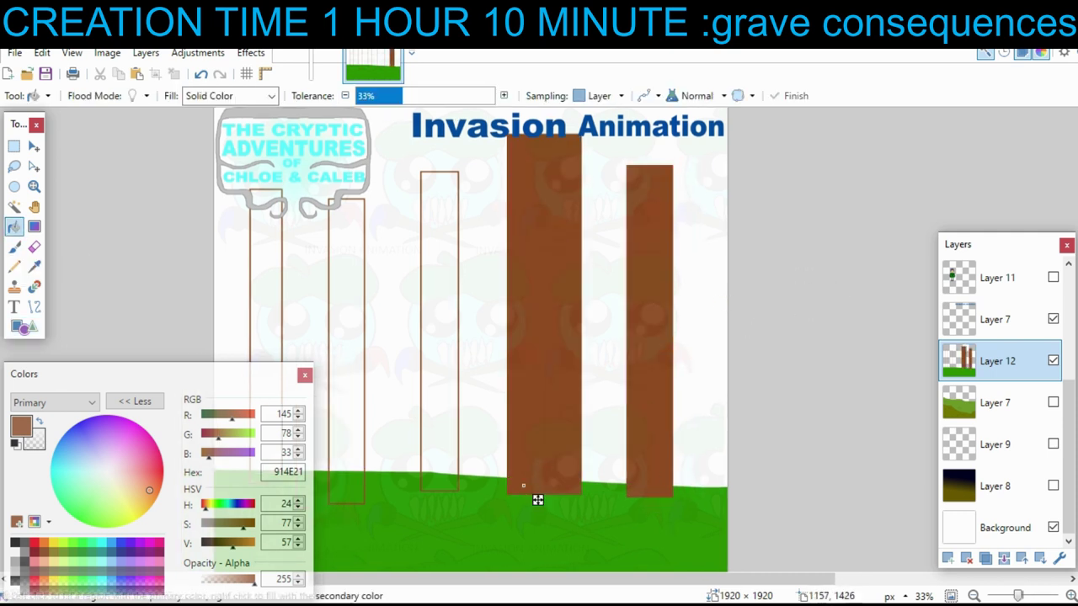
pyautogui.click(446, 432)
pyautogui.hscroll(-4, 546, 491)
pyautogui.click(472, 473)
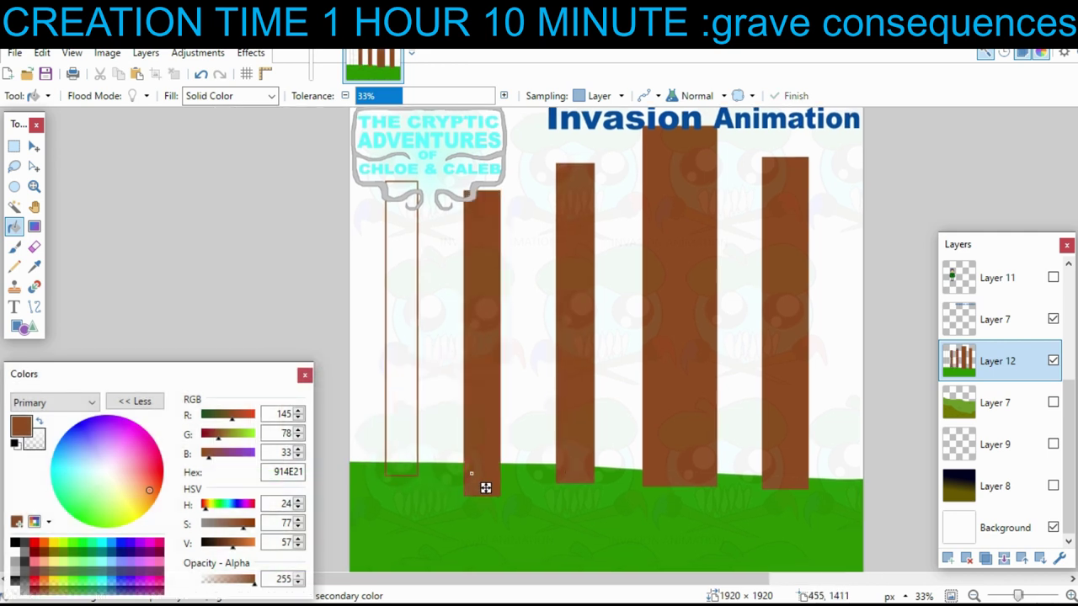
pyautogui.click(401, 461)
# - Add a small tilted filled brown rectangle as a branch stub to each of the second to fifth trunks
pyautogui.hscroll(3, 379, 488)
pyautogui.scroll(1, 379, 489)
pyautogui.scroll(-1, 336, 500)
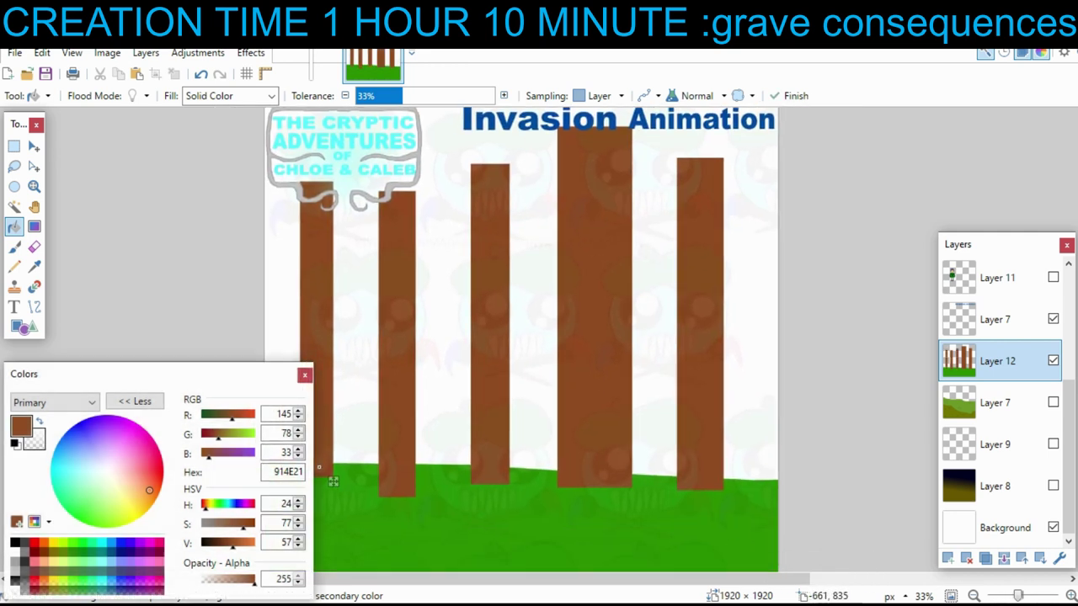
pyautogui.press('o')
pyautogui.moveTo(377, 299)
pyautogui.mouseDown()
pyautogui.moveTo(447, 303)
pyautogui.moveTo(471, 344)
pyautogui.moveTo(482, 327)
pyautogui.mouseUp()
pyautogui.moveTo(484, 337); pyautogui.dragTo(471, 292)
pyautogui.press('Return')
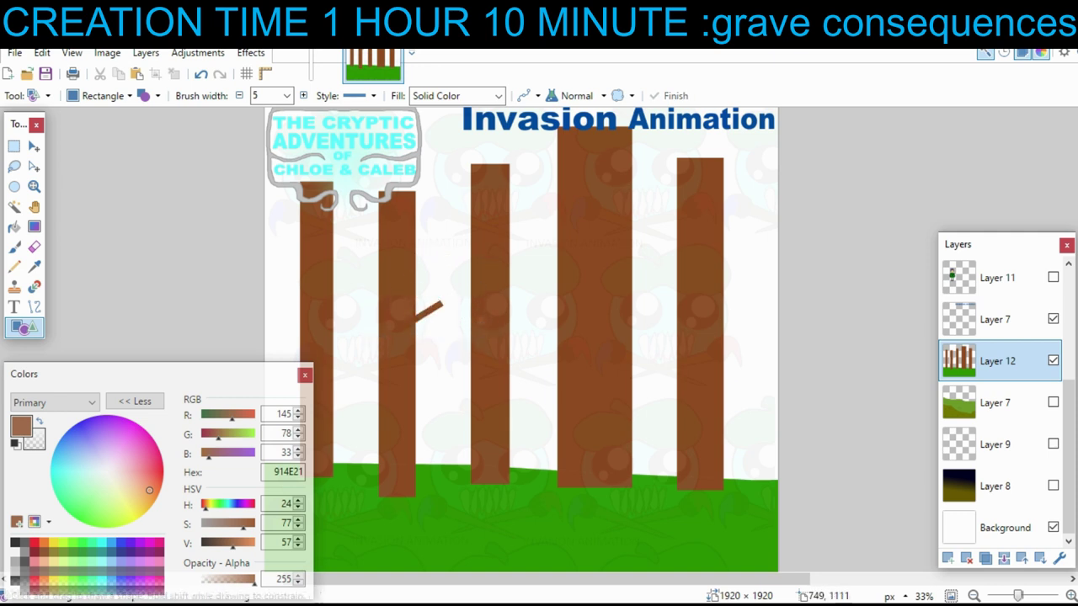
pyautogui.moveTo(471, 385); pyautogui.dragTo(518, 371)
pyautogui.moveTo(546, 263)
pyautogui.mouseDown()
pyautogui.moveTo(578, 246)
pyautogui.moveTo(602, 287)
pyautogui.mouseUp()
pyautogui.click(637, 415)
pyautogui.moveTo(669, 344)
pyautogui.mouseDown()
pyautogui.moveTo(705, 327)
pyautogui.moveTo(709, 343)
pyautogui.moveTo(752, 347)
pyautogui.moveTo(705, 343)
pyautogui.mouseUp()
pyautogui.click(695, 411)
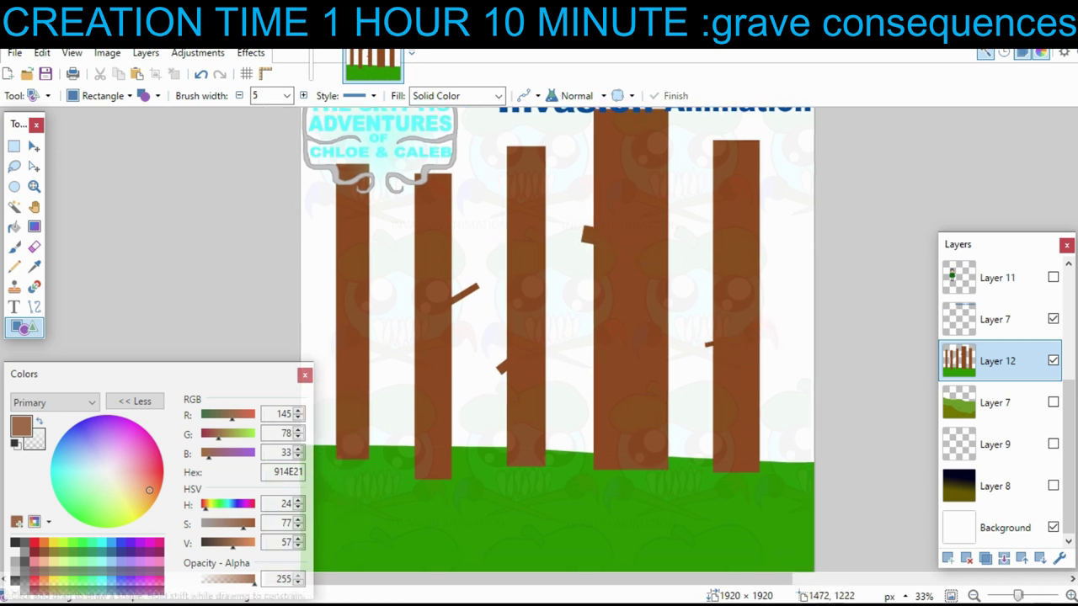
pyautogui.moveTo(694, 411); pyautogui.dragTo(704, 350)
# - Paint an uneven canopy edge across the upper trunks in dark green 006009, spanning the full canvas width
pyautogui.scroll(2, 581, 336)
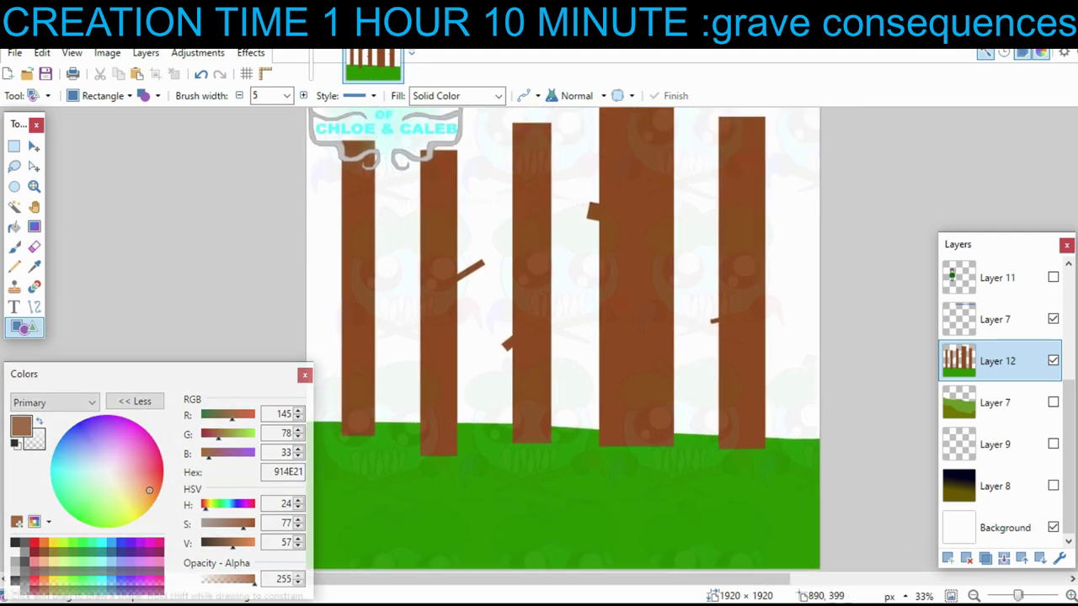
pyautogui.hscroll(-1, 581, 337)
pyautogui.scroll(1, 618, 235)
pyautogui.hscroll(-1, 618, 235)
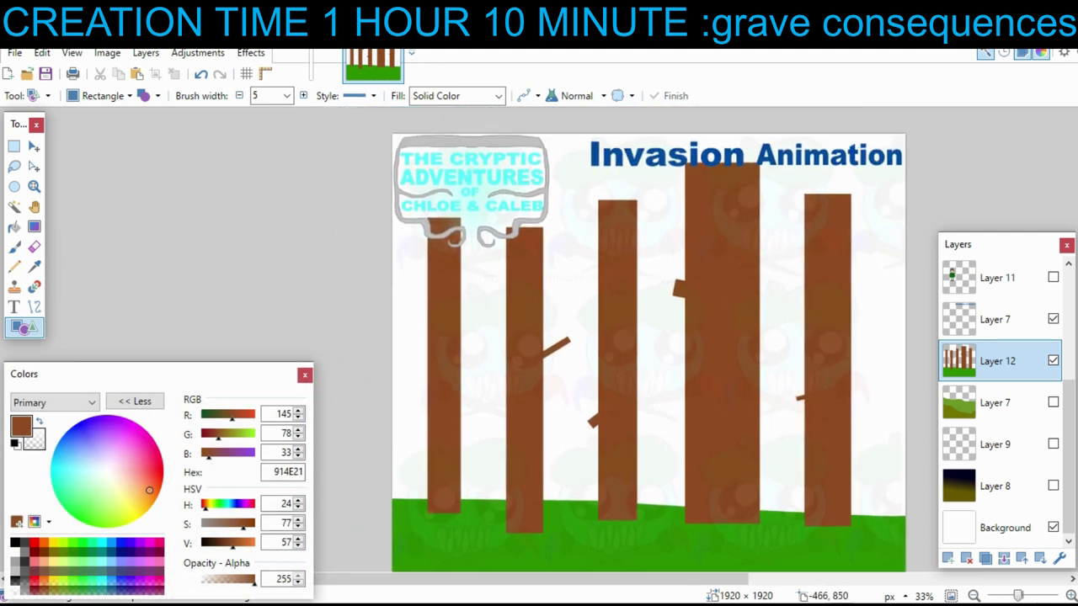
pyautogui.click(81, 552)
pyautogui.click(222, 543)
pyautogui.click(14, 247)
pyautogui.moveTo(425, 228); pyautogui.dragTo(409, 222)
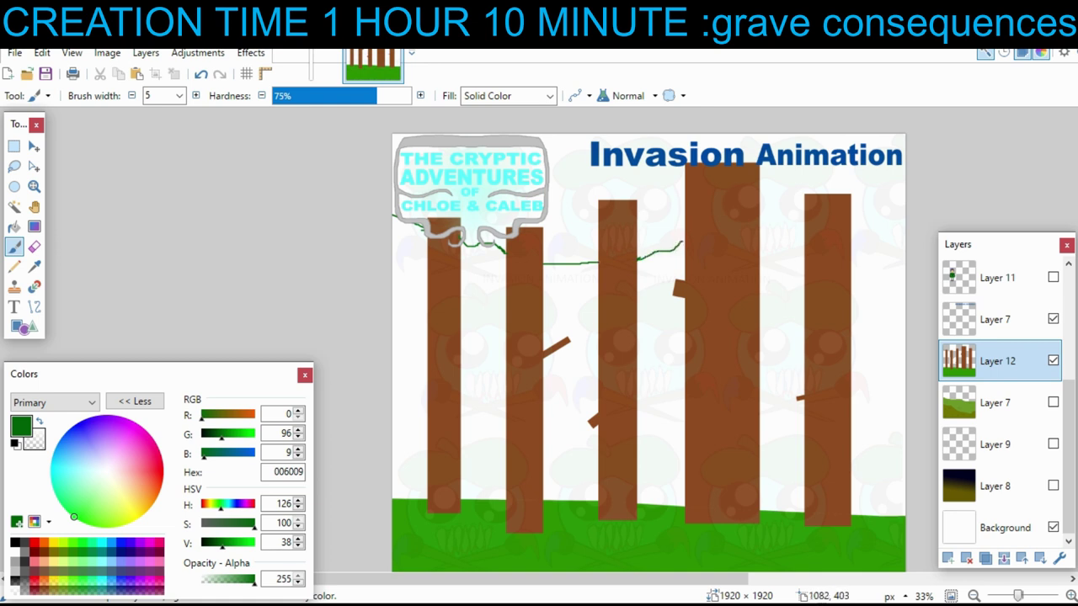
pyautogui.moveTo(767, 242); pyautogui.dragTo(624, 294)
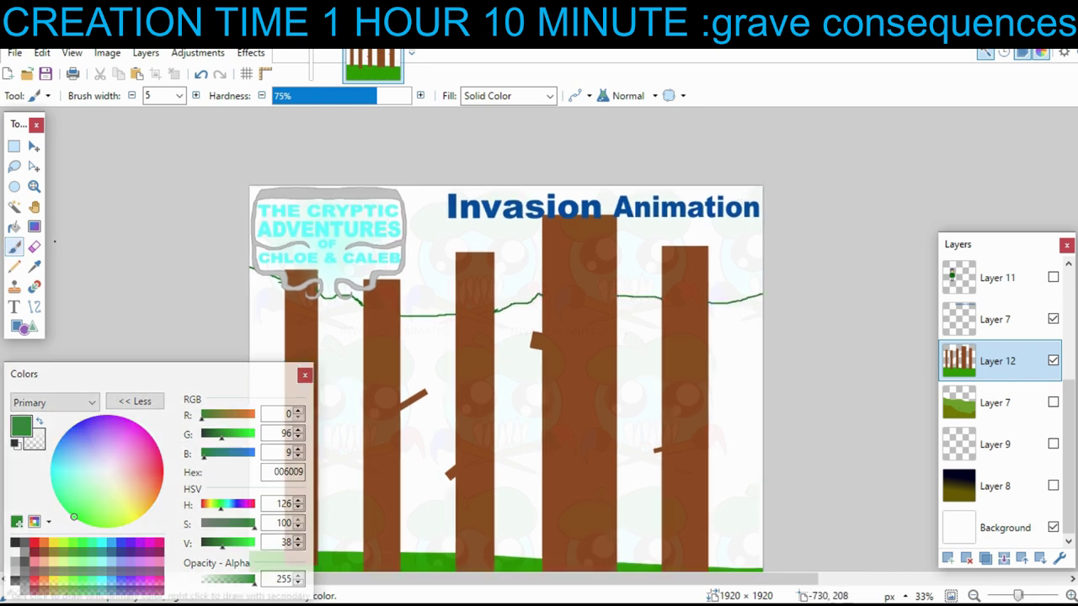
# - Fill the area above the canopy edge with dark green, leaving the trunks brown
pyautogui.click(15, 226)
pyautogui.click(439, 250)
pyautogui.moveTo(439, 251); pyautogui.dragTo(576, 213)
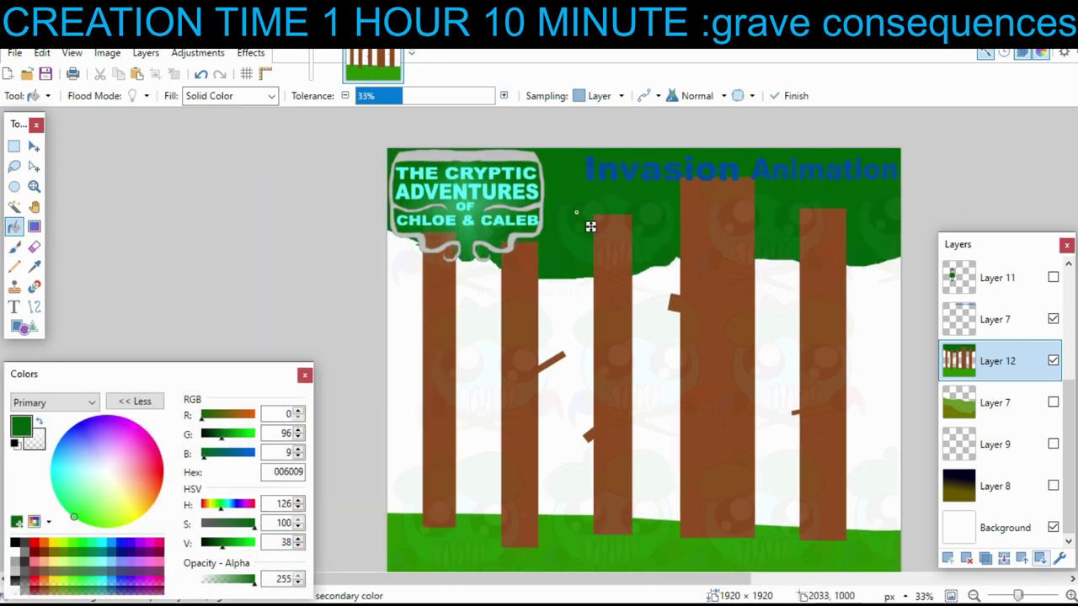
# - Paint jagged dark green leaf strokes over the tops of all five trunks
pyautogui.scroll(2, 590, 226)
pyautogui.press('b')
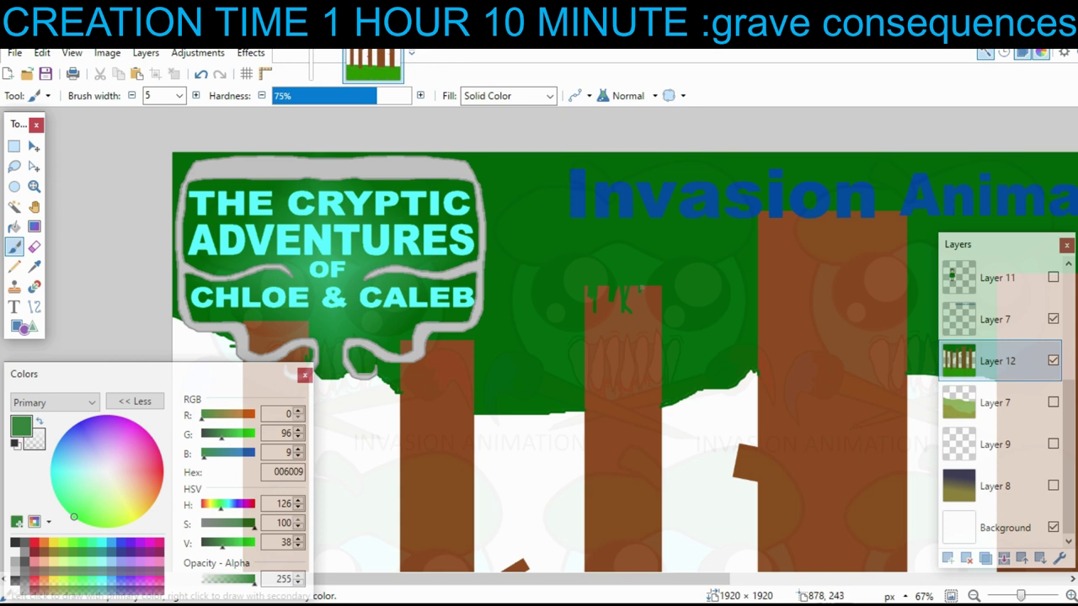
pyautogui.moveTo(478, 331); pyautogui.dragTo(663, 296)
pyautogui.moveTo(656, 304); pyautogui.dragTo(646, 310)
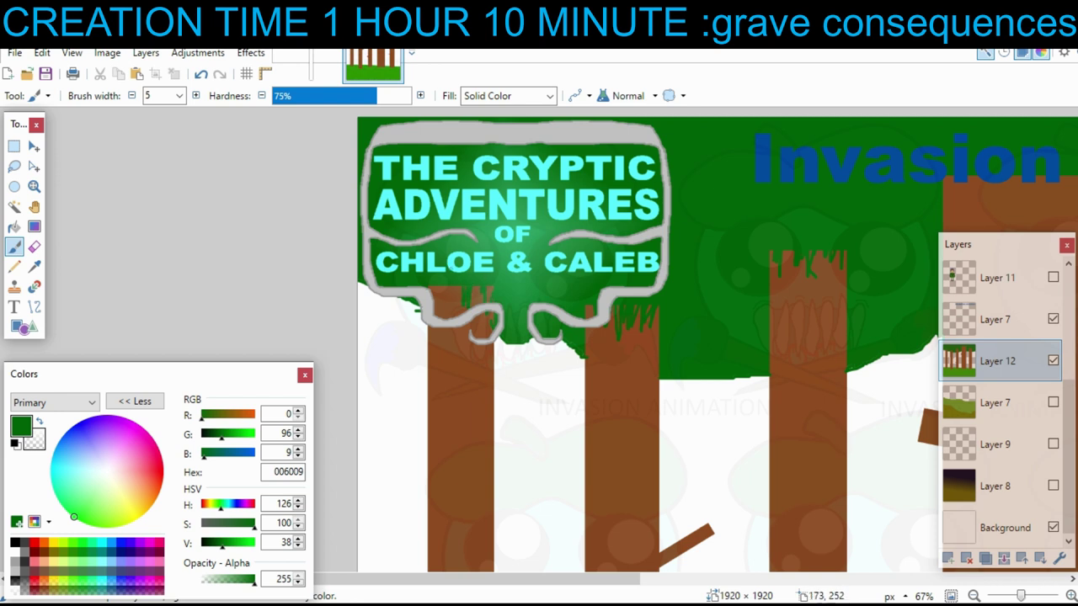
pyautogui.moveTo(699, 243); pyautogui.dragTo(360, 274)
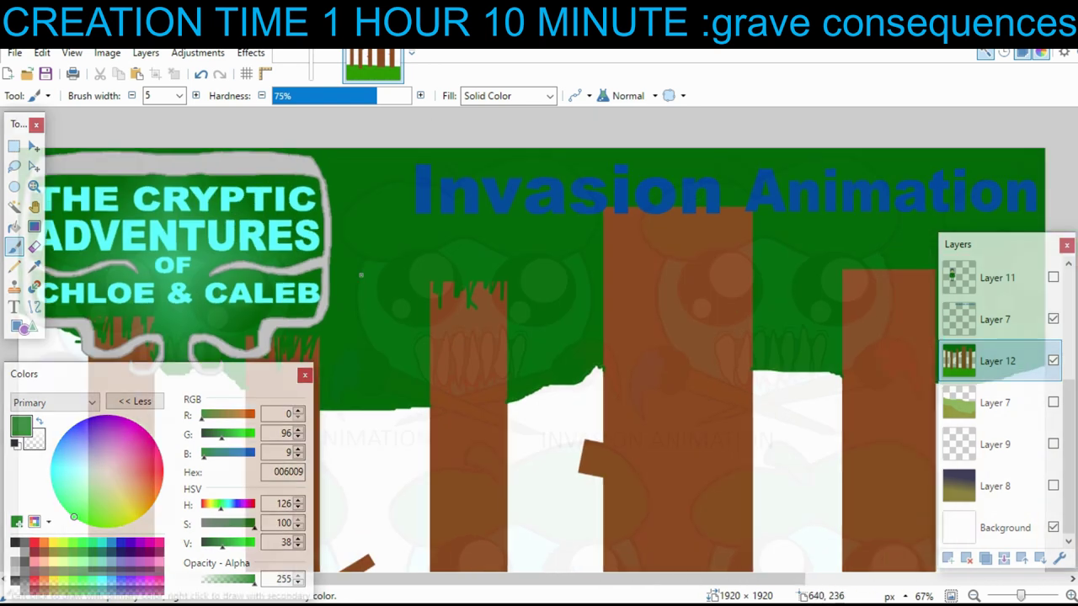
pyautogui.moveTo(606, 227)
pyautogui.mouseDown()
pyautogui.moveTo(559, 255)
pyautogui.moveTo(597, 219)
pyautogui.mouseUp()
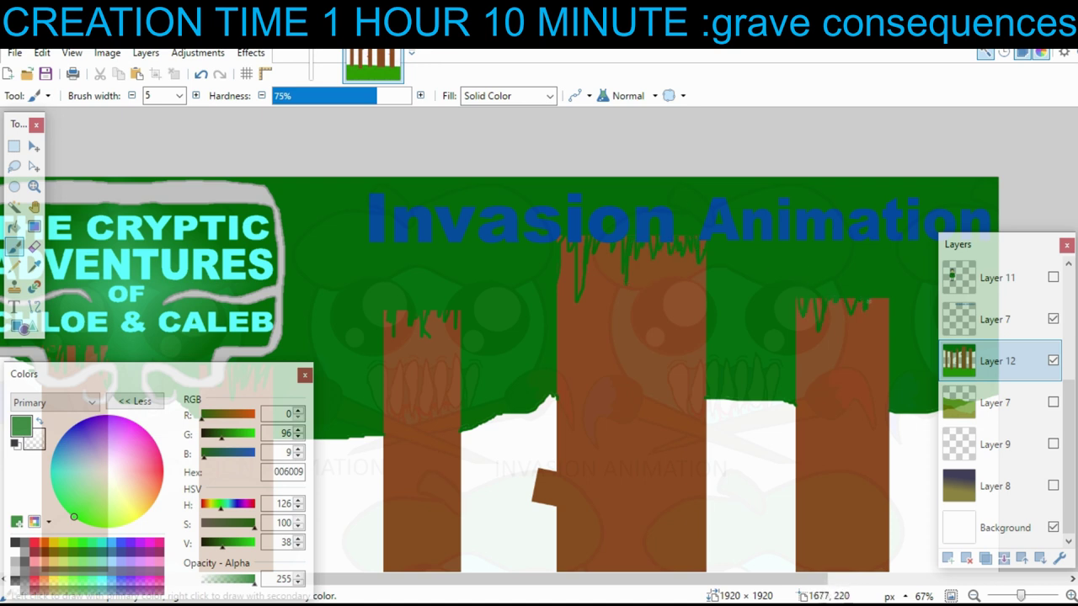
# - Fill the brown gaps left between the leaf strokes at the trunk tops with dark green
pyautogui.click(15, 227)
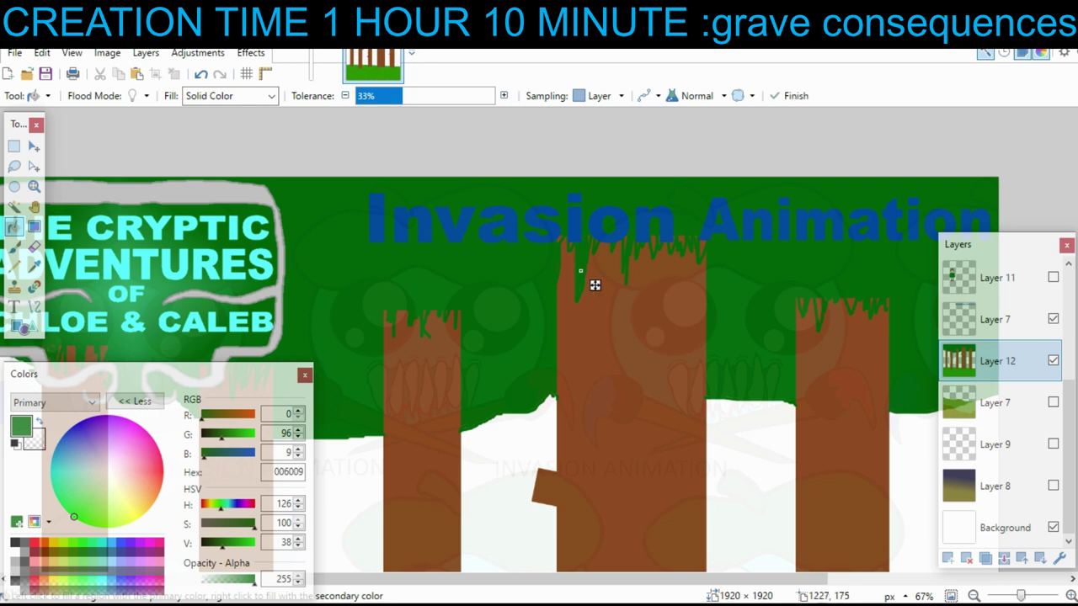
pyautogui.moveTo(593, 283); pyautogui.dragTo(430, 308)
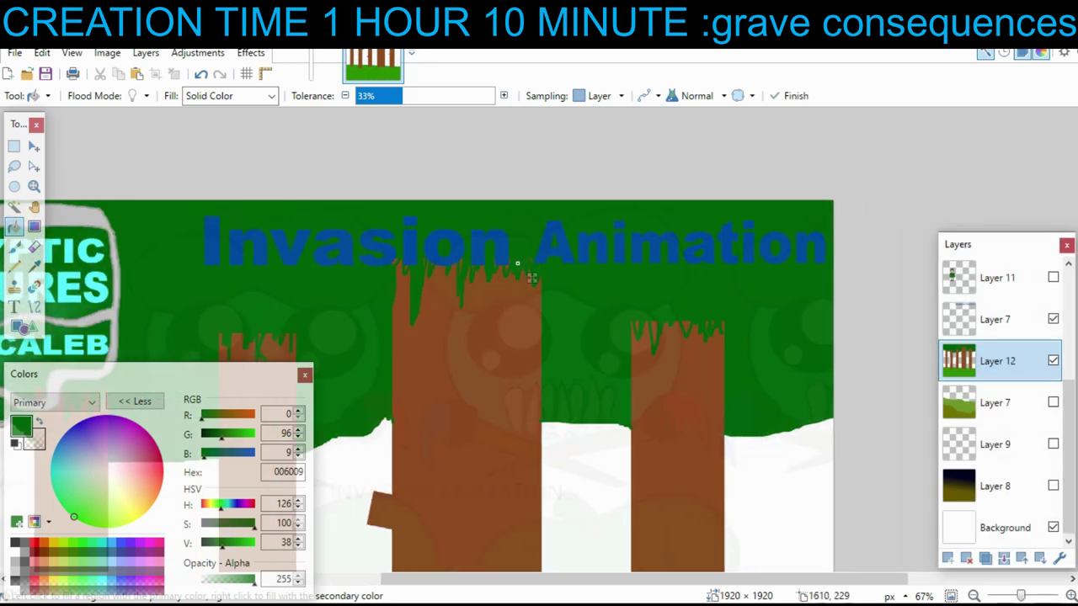
pyautogui.moveTo(635, 328); pyautogui.dragTo(639, 326)
pyautogui.click(686, 326)
# - Try painting separate dark green grass blades on the ground near the first trunk
pyautogui.click(14, 247)
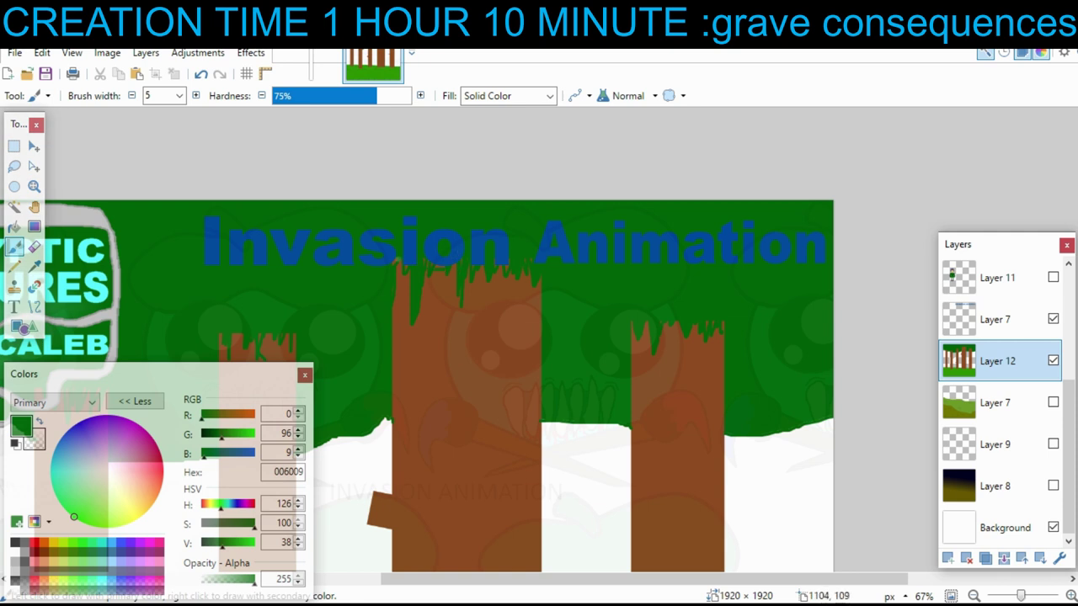
pyautogui.keyDown('ctrl'); pyautogui.scroll(-2, 447, 258); pyautogui.keyUp('ctrl')
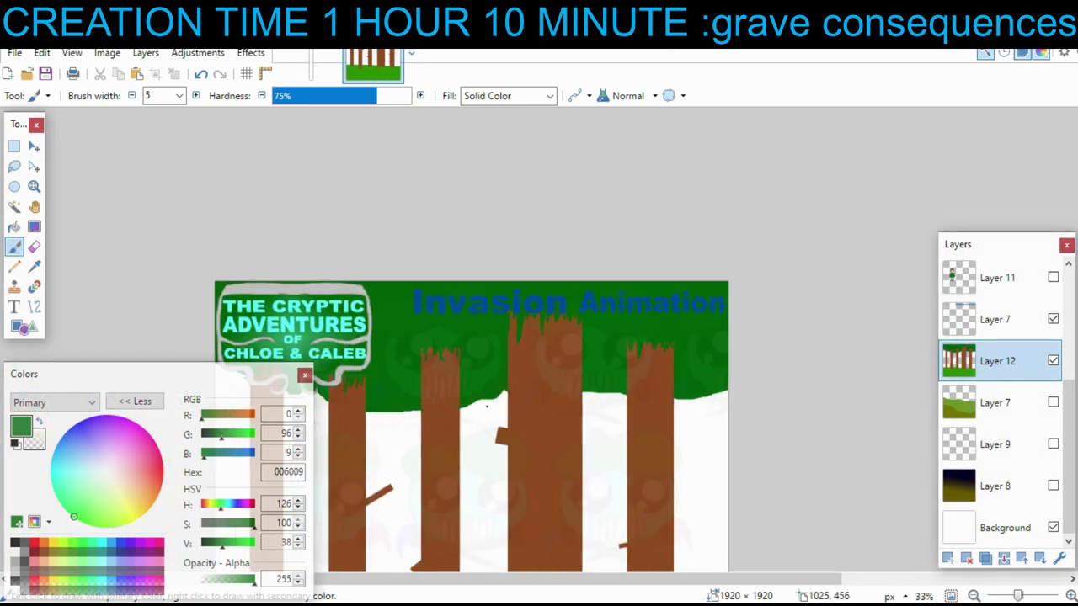
pyautogui.moveTo(487, 407); pyautogui.dragTo(668, 194)
pyautogui.moveTo(437, 377); pyautogui.dragTo(438, 298)
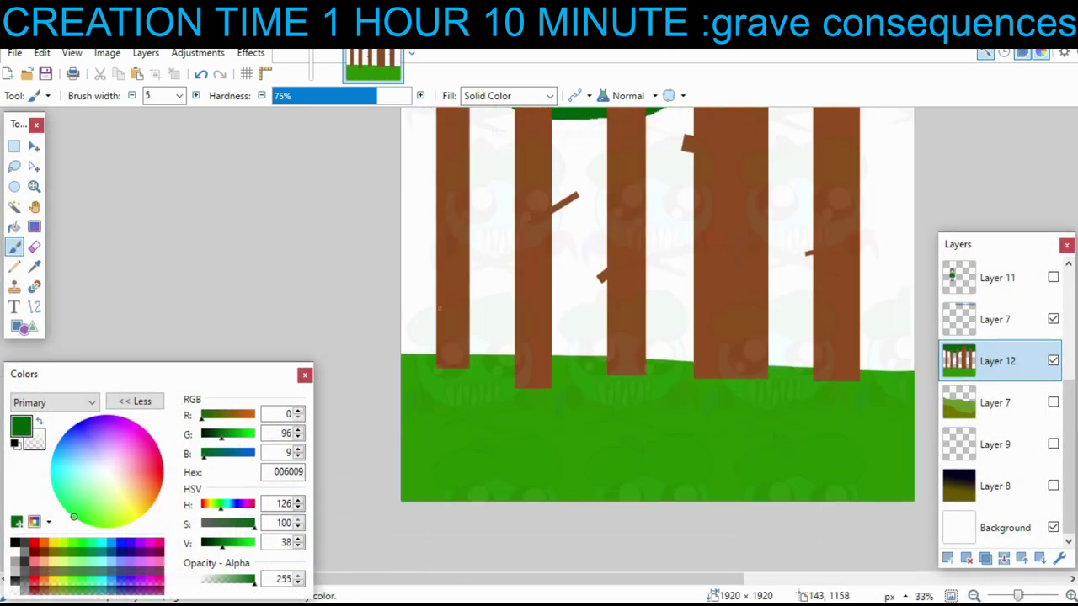
pyautogui.keyDown('ctrl'); pyautogui.scroll(1, 505, 379); pyautogui.keyUp('ctrl')
pyautogui.moveTo(468, 334); pyautogui.dragTo(464, 364)
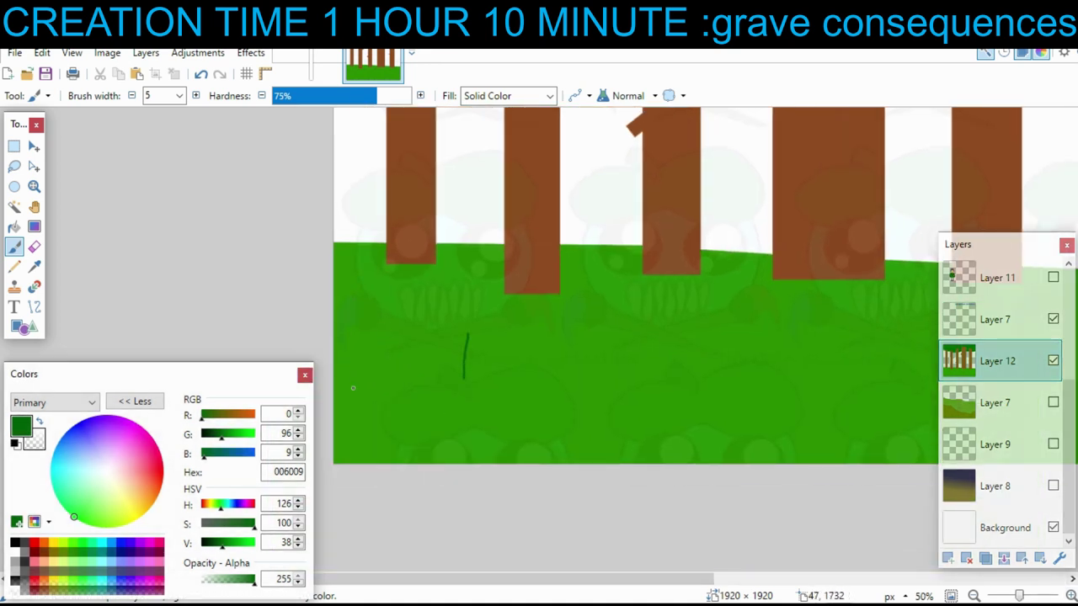
pyautogui.moveTo(353, 388); pyautogui.dragTo(353, 324)
pyautogui.moveTo(383, 315); pyautogui.dragTo(415, 456)
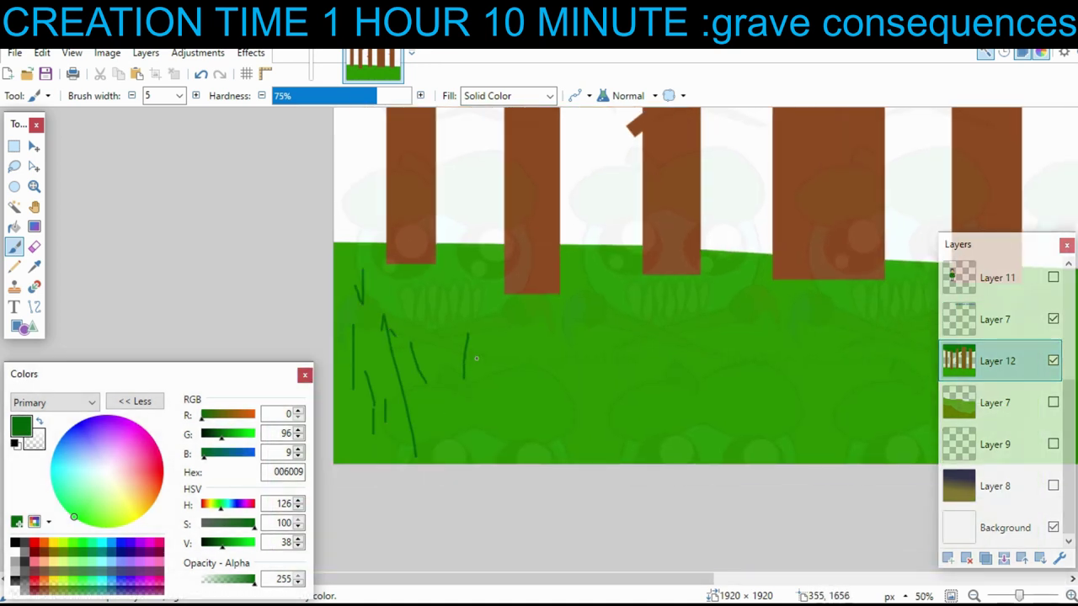
# - Undo the separate grass blade strokes
pyautogui.hotkey('ctrl', 'z')
pyautogui.hotkey('ctrl', 'z')
pyautogui.hotkey('ctrl', 'z')
pyautogui.hotkey('ctrl', 'z')
pyautogui.hotkey('ctrl', 'z')
pyautogui.hotkey('ctrl', 'z')
pyautogui.hotkey('ctrl', 'z')
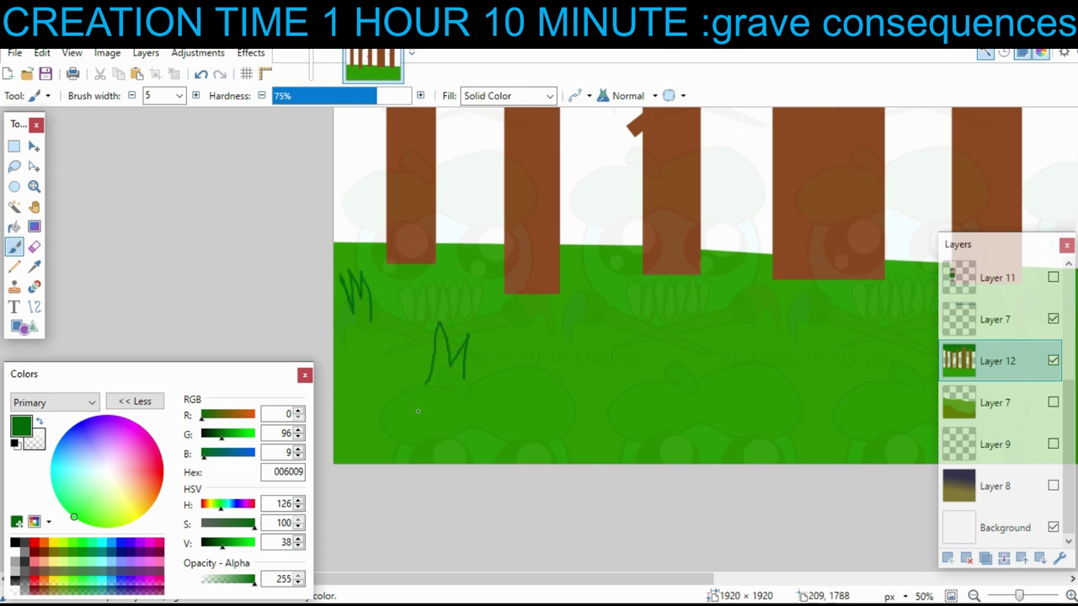
# - Paint zigzag dark green grass tufts of varying size, scattered across the ground
pyautogui.moveTo(417, 411); pyautogui.dragTo(340, 370)
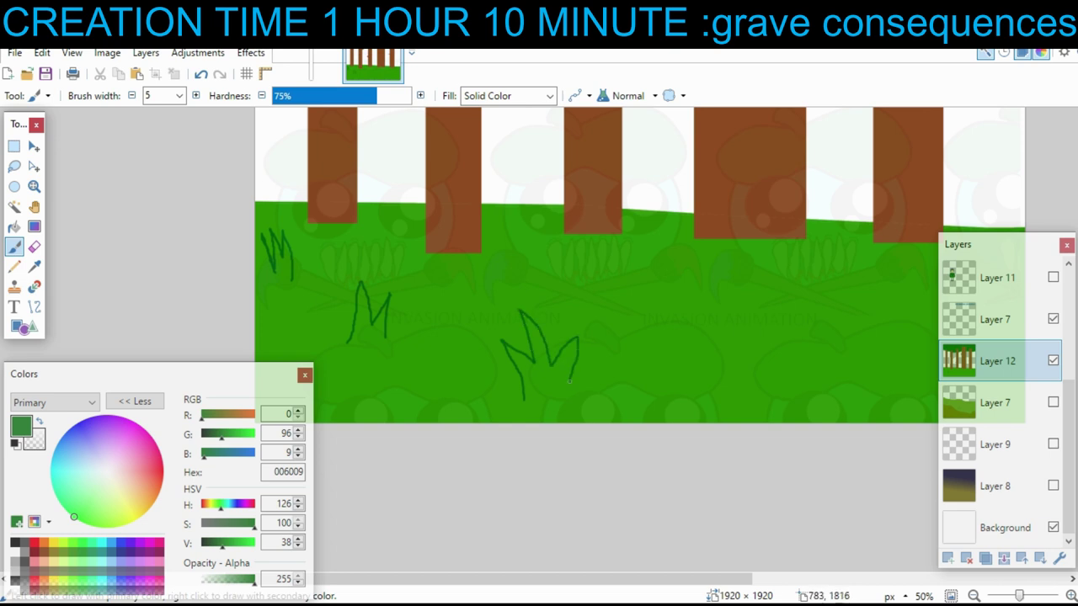
pyautogui.moveTo(552, 368); pyautogui.dragTo(551, 387)
pyautogui.moveTo(615, 355); pyautogui.dragTo(367, 432)
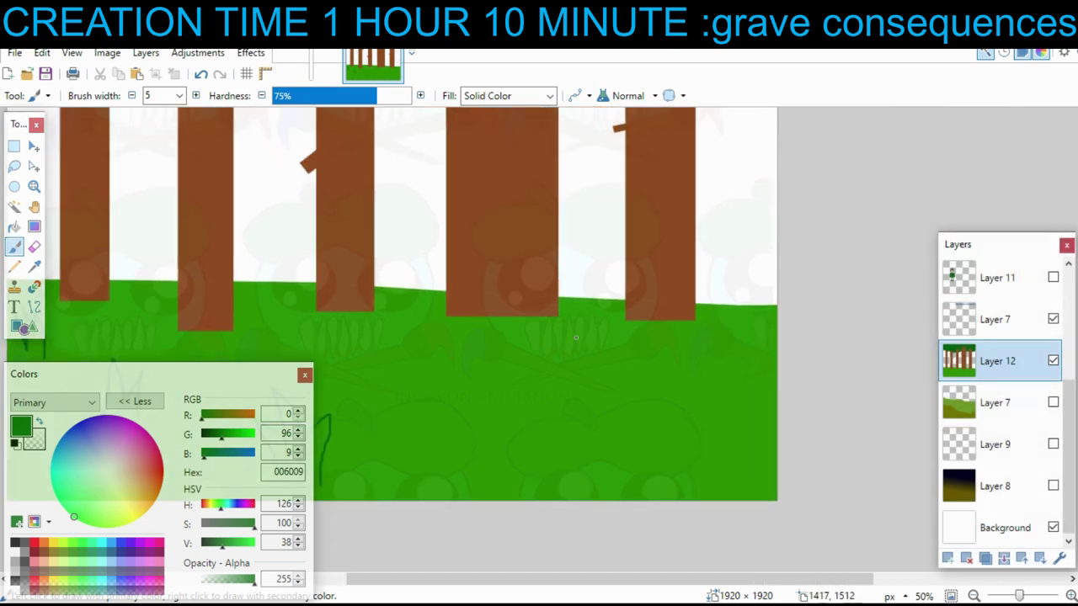
pyautogui.hscroll(1, 581, 345)
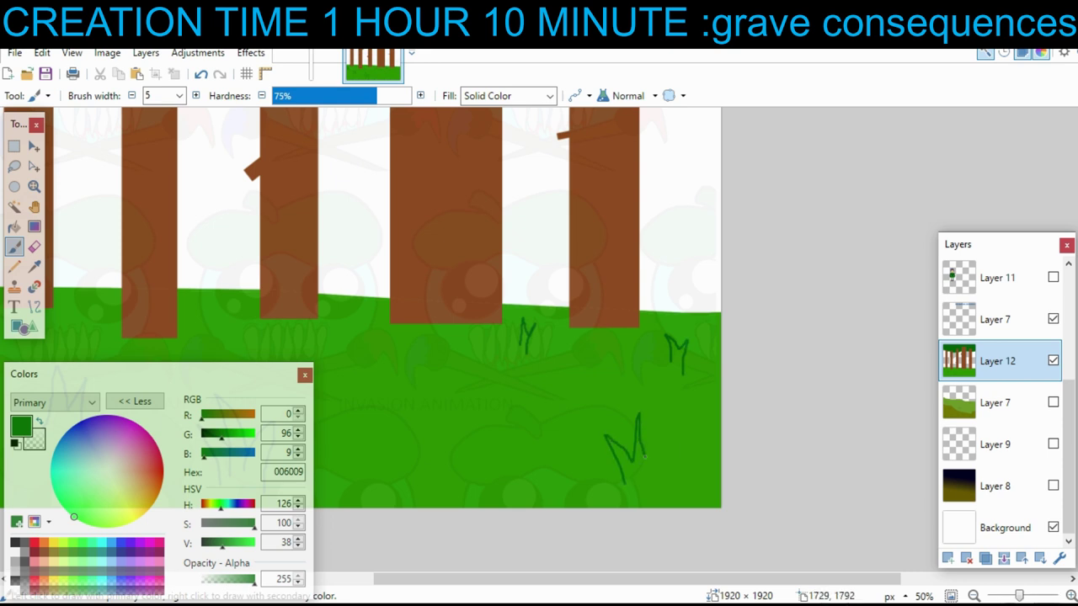
pyautogui.hscroll(-7, 652, 492)
pyautogui.scroll(-2, 652, 493)
pyautogui.scroll(2, 443, 307)
pyautogui.hscroll(-1, 442, 307)
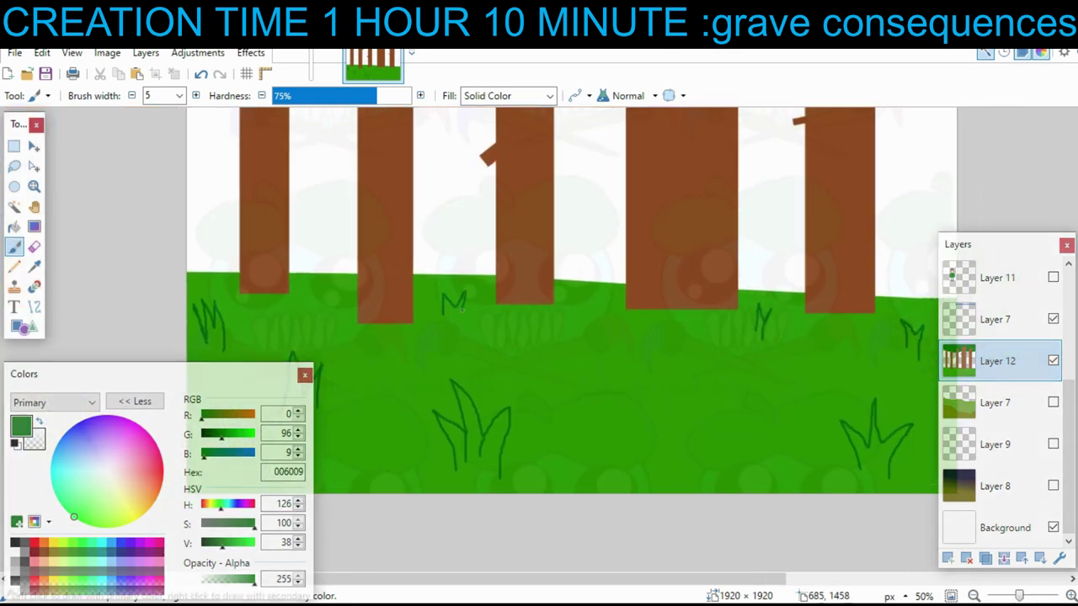
pyautogui.moveTo(585, 422); pyautogui.dragTo(661, 498)
# - Sample the ground's green as the secondary colour and paint short grass blades over the bases of the first two trunks
pyautogui.click(35, 267)
pyautogui.rightClick(324, 393)
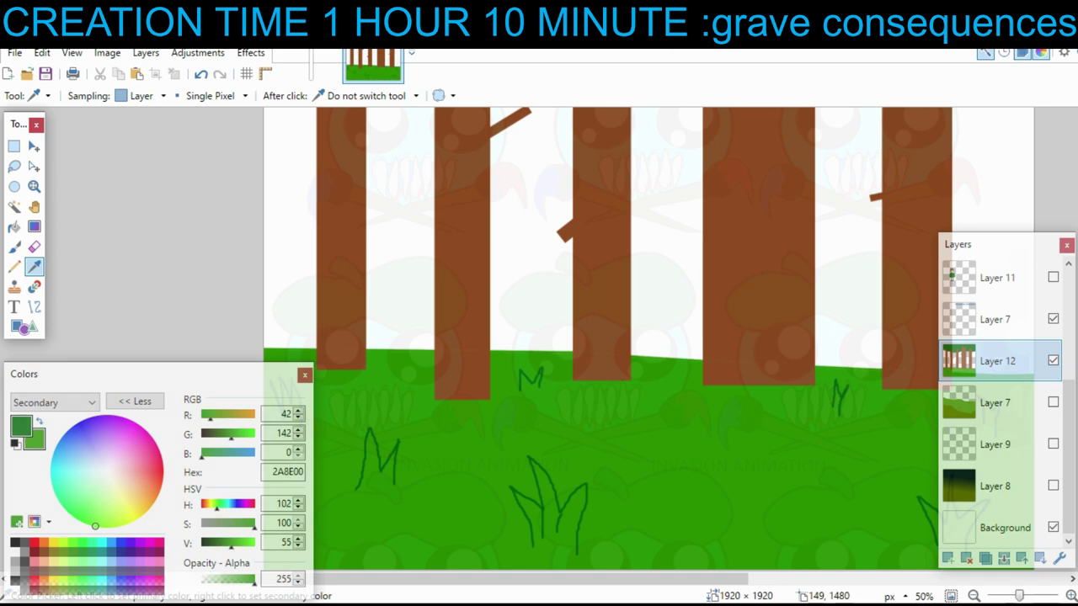
pyautogui.press('b')
pyautogui.hscroll(-1, 337, 386)
pyautogui.scroll(1, 337, 386)
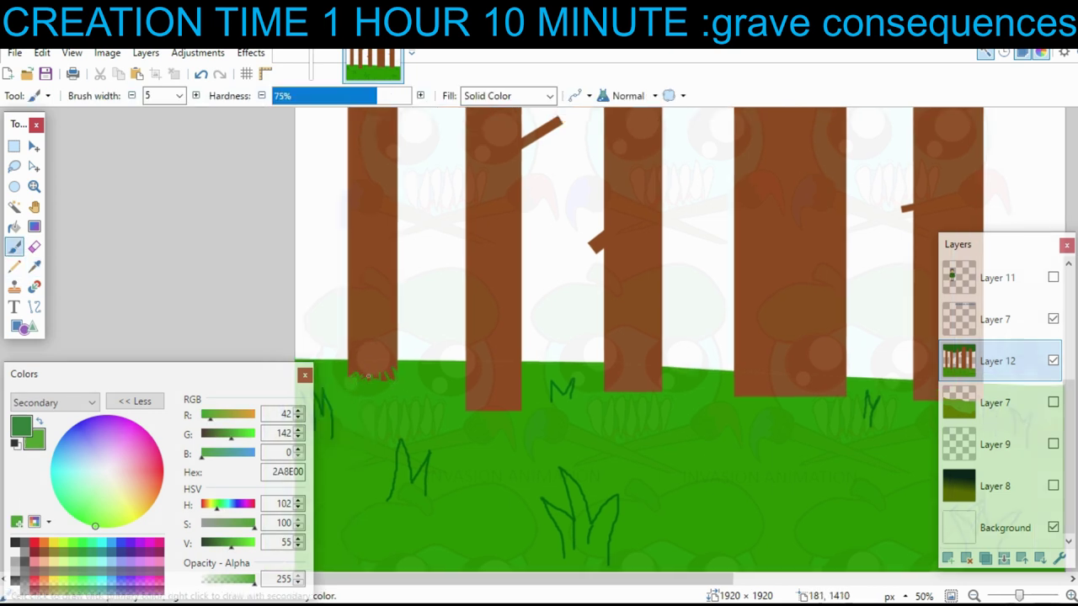
pyautogui.keyDown('ctrl'); pyautogui.scroll(2, 481, 384); pyautogui.keyUp('ctrl')
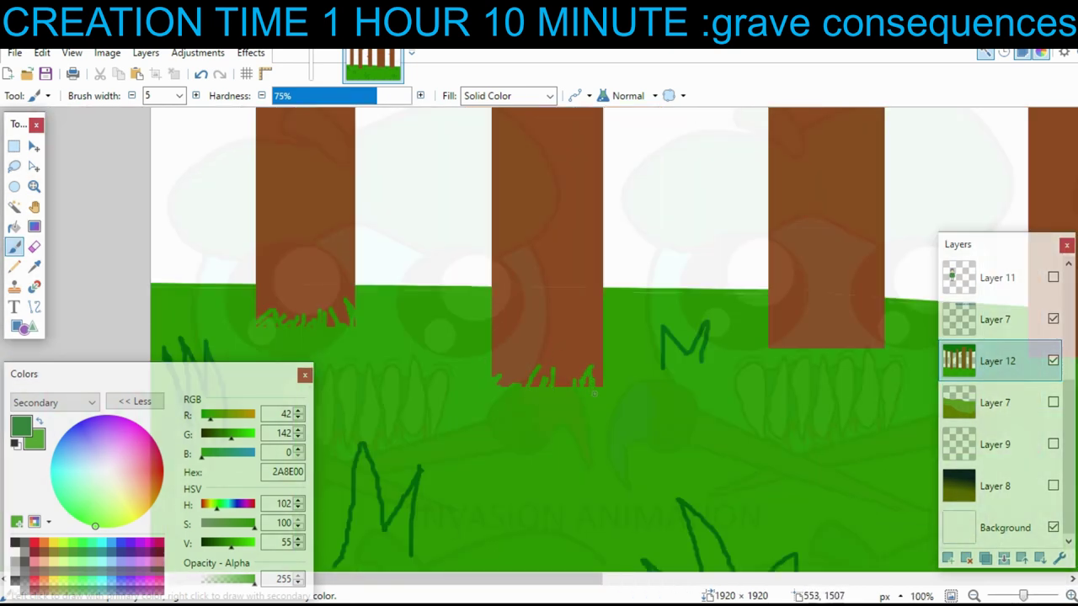
pyautogui.moveTo(596, 390); pyautogui.dragTo(601, 372)
pyautogui.moveTo(717, 360); pyautogui.dragTo(477, 410)
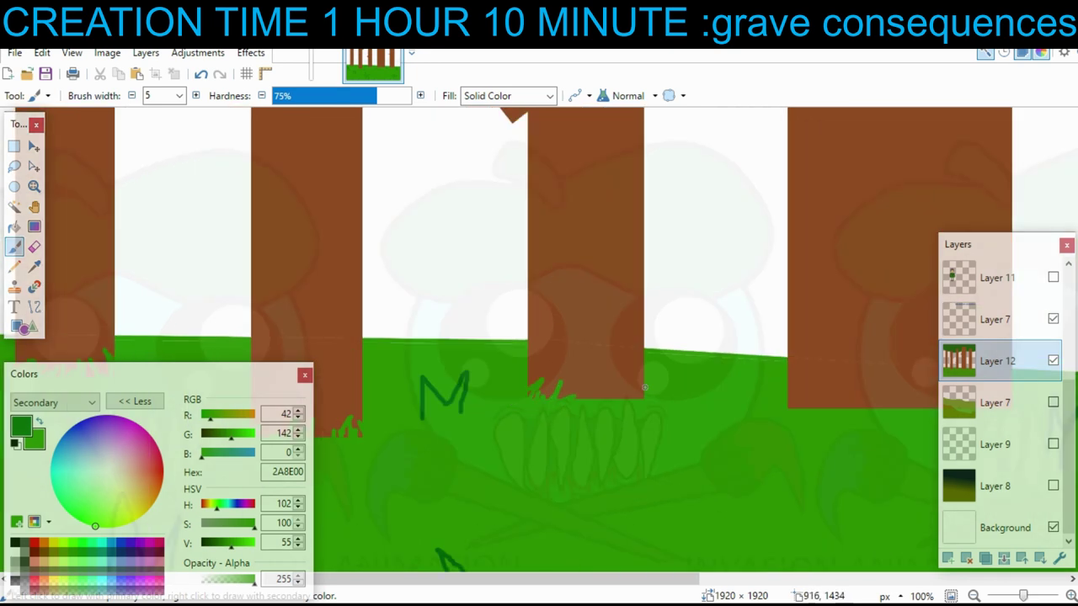
# - Paint matching ground-green grass blades over the bases of the remaining three trunks
pyautogui.hscroll(3, 581, 404)
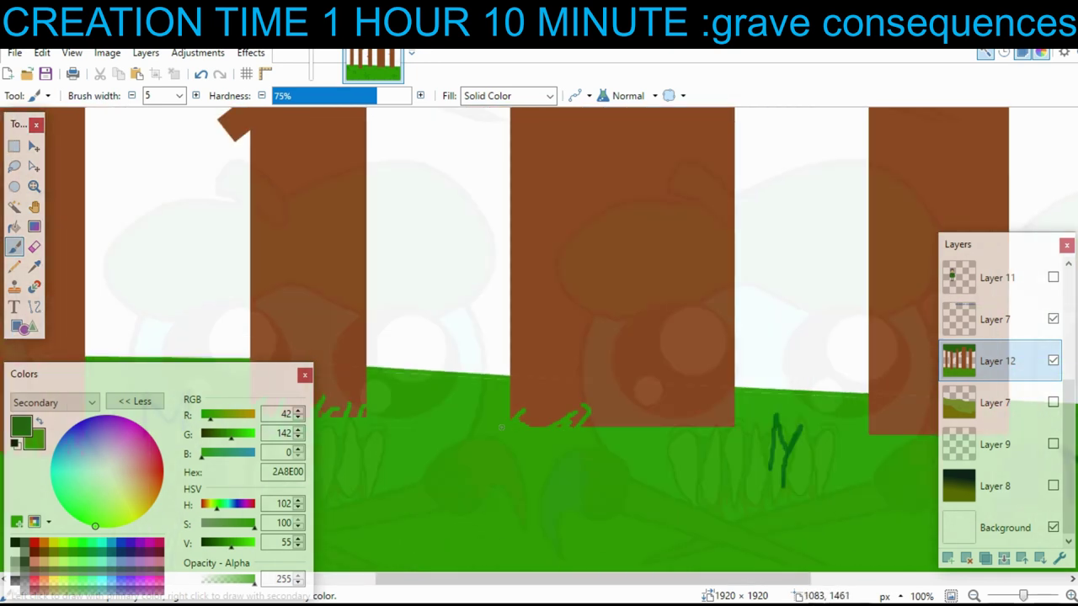
pyautogui.hscroll(2, 501, 428)
pyautogui.scroll(1, 547, 434)
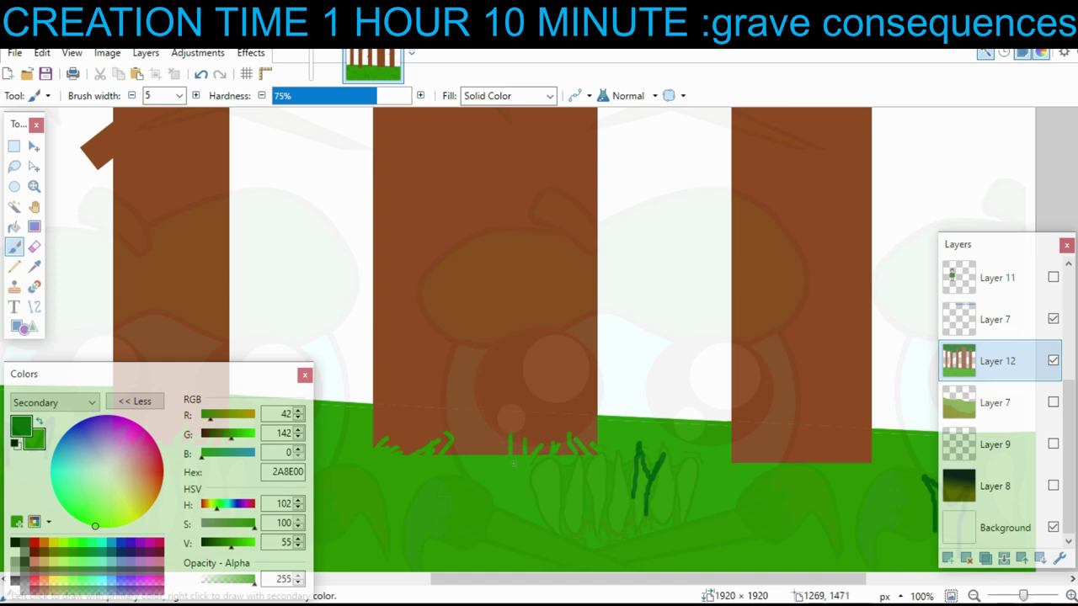
pyautogui.scroll(-1, 490, 452)
pyautogui.hscroll(1, 490, 452)
pyautogui.hscroll(2, 410, 371)
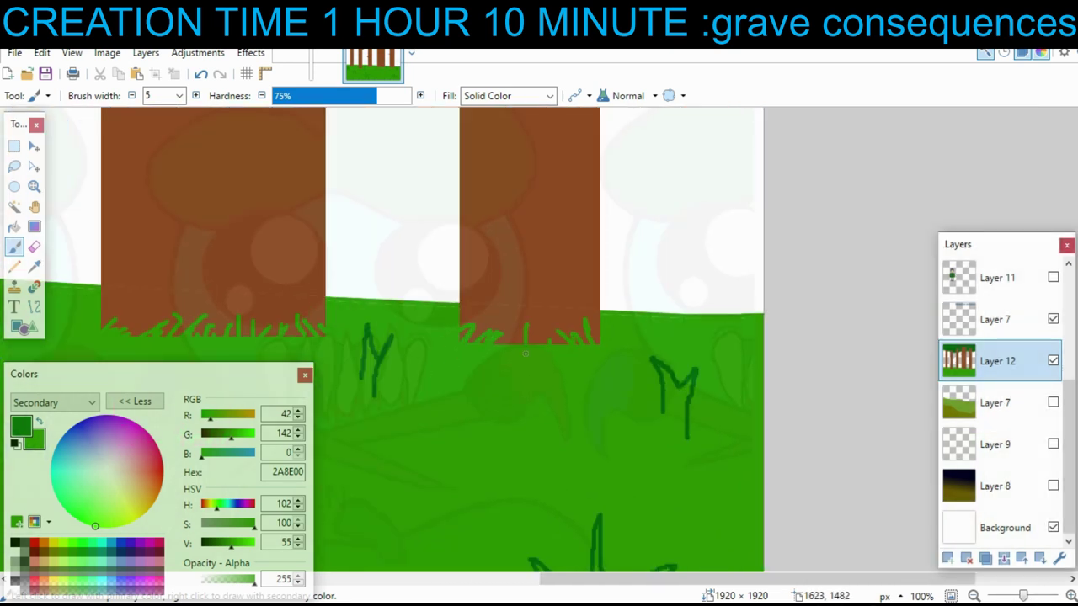
pyautogui.moveTo(543, 335); pyautogui.dragTo(534, 362)
pyautogui.hscroll(-1, 611, 377)
pyautogui.scroll(-4, 612, 377)
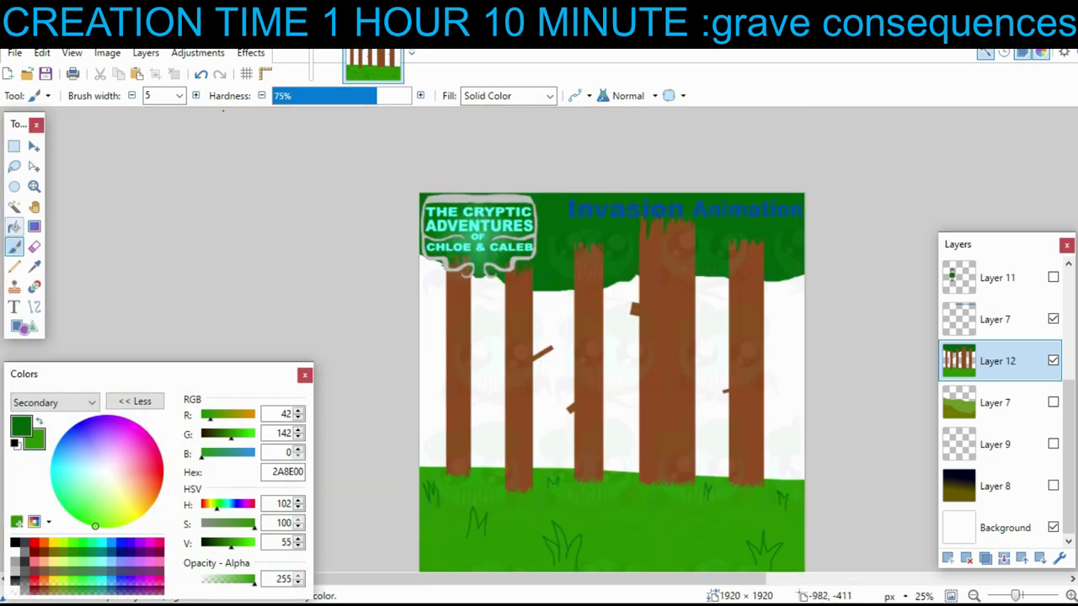
# - Copy the area with the trunks into a new layer below Layer 12 and narrow the pasted copy
pyautogui.click(14, 146)
pyautogui.moveTo(394, 223); pyautogui.dragTo(820, 497)
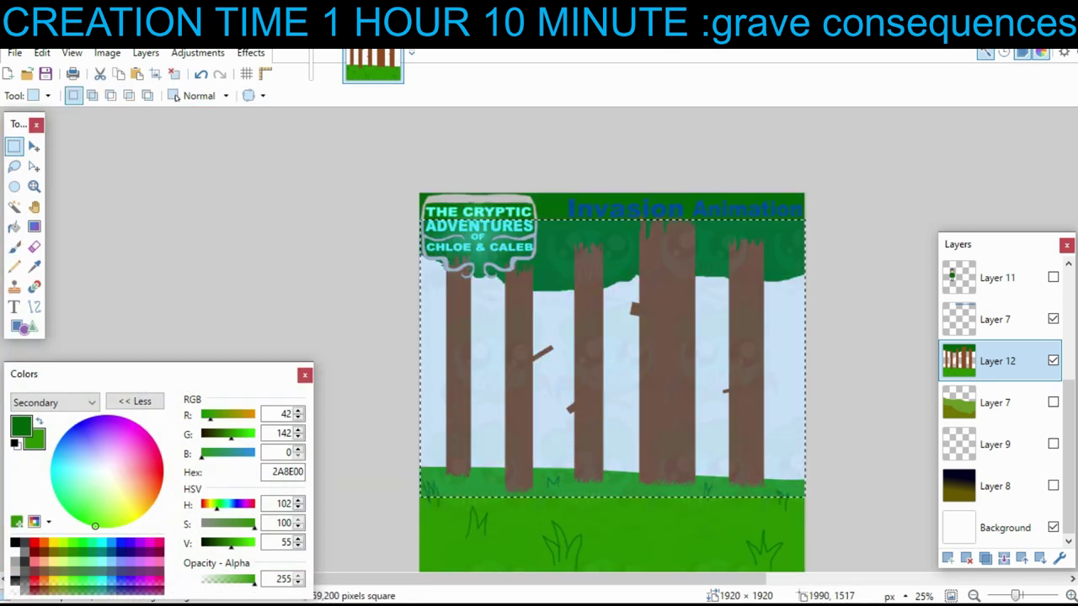
pyautogui.click(948, 558)
pyautogui.click(1040, 559)
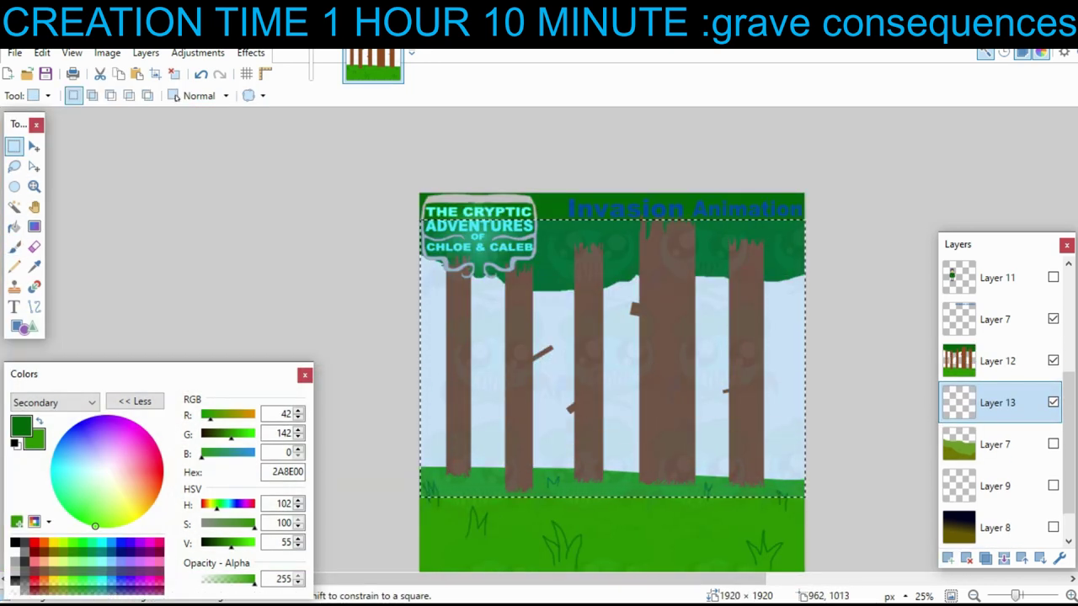
pyautogui.hotkey('ctrl', 'v')
pyautogui.moveTo(805, 498); pyautogui.dragTo(656, 535)
# - Darken the copied trunks with Hue / Saturation and place another copy behind the trunks on the right half of the canvas
pyautogui.click(197, 53)
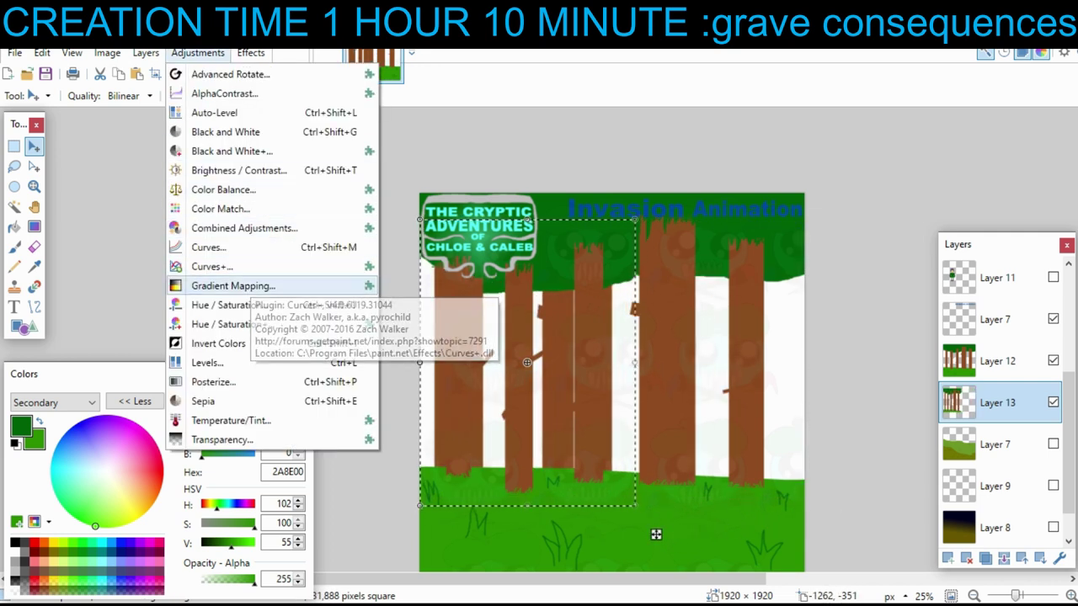
pyautogui.click(231, 307)
pyautogui.moveTo(536, 235); pyautogui.dragTo(698, 220)
pyautogui.moveTo(674, 338); pyautogui.dragTo(663, 338)
pyautogui.moveTo(674, 299); pyautogui.dragTo(656, 299)
pyautogui.press('Return')
pyautogui.moveTo(654, 533); pyautogui.dragTo(831, 535)
pyautogui.moveTo(687, 408)
pyautogui.mouseDown()
pyautogui.moveTo(498, 382)
pyautogui.moveTo(663, 413)
pyautogui.mouseUp()
# - Clear the selection and add a new empty layer directly below the darkened background trunks
pyautogui.click(15, 246)
pyautogui.click(995, 443)
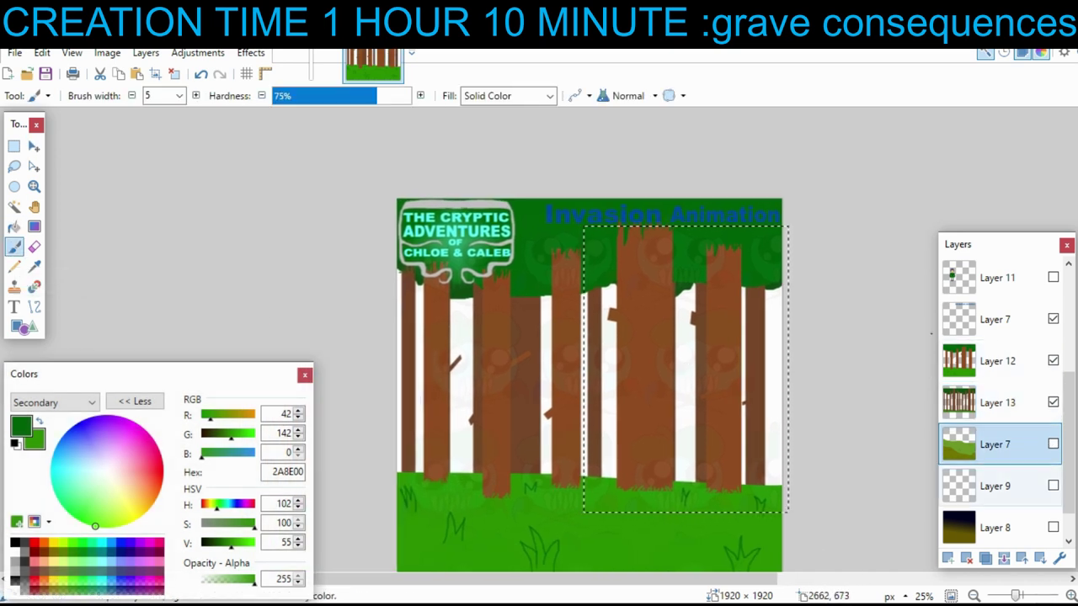
pyautogui.hotkey('ctrl', 'd')
pyautogui.hotkey('ctrl', 'shift', 'n')
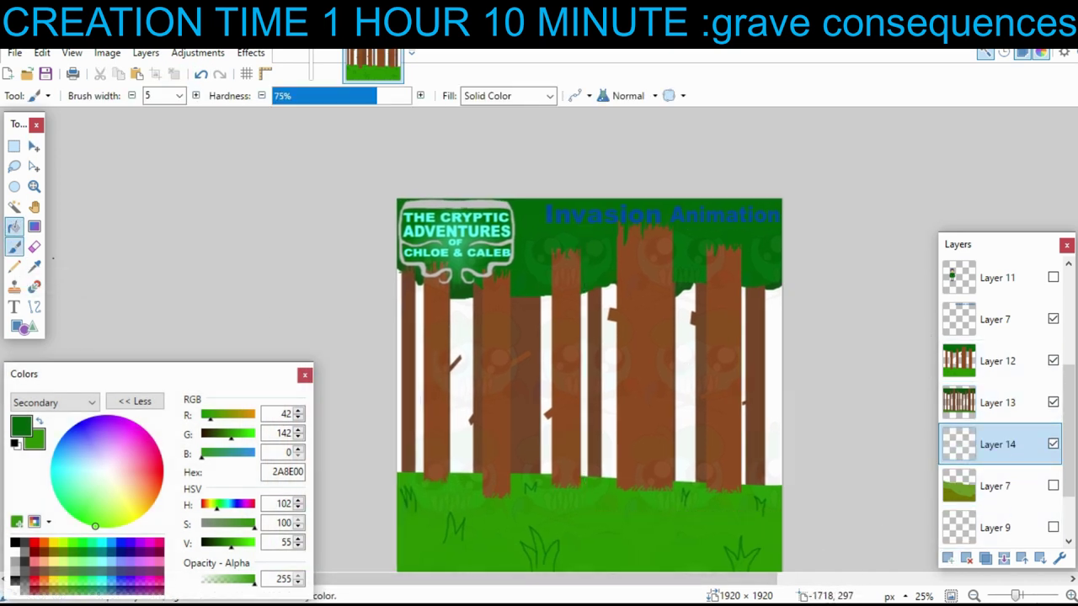
# - Fill the new layer with a linear vertical gradient from yellow at the top to orange at the bottom
pyautogui.click(14, 227)
pyautogui.rightClick(45, 543)
pyautogui.click(21, 426)
pyautogui.click(54, 543)
pyautogui.moveTo(571, 340); pyautogui.dragTo(452, 278)
pyautogui.click(573, 348)
pyautogui.moveTo(452, 347); pyautogui.dragTo(576, 475)
pyautogui.click(34, 227)
pyautogui.click(74, 95)
pyautogui.moveTo(592, 330); pyautogui.dragTo(592, 354)
pyautogui.moveTo(572, 503); pyautogui.dragTo(599, 452)
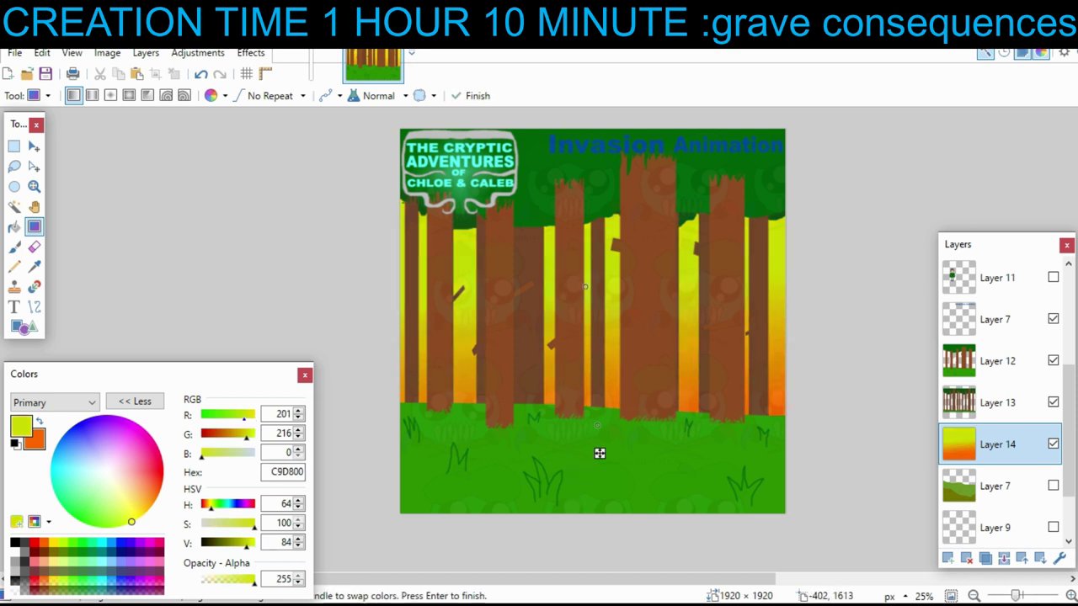
# - Recolour the sky gradient to pale mint green BAFFD0 at the top and orange FFA700 at the bottom
pyautogui.moveTo(244, 415); pyautogui.dragTo(255, 414)
pyautogui.moveTo(76, 487); pyautogui.dragTo(74, 484)
pyautogui.click(91, 486)
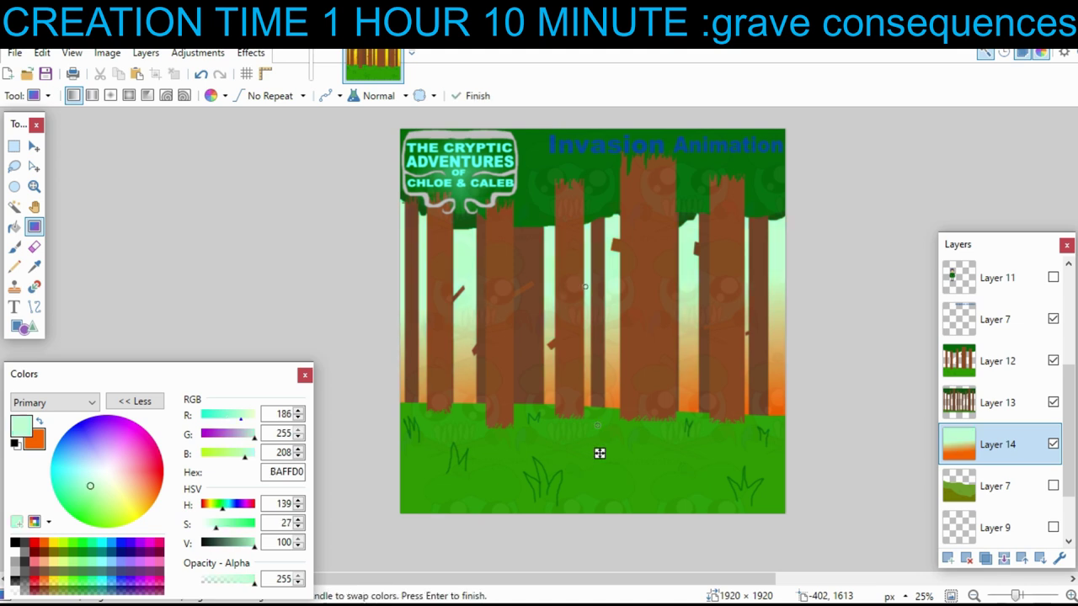
pyautogui.click(36, 441)
pyautogui.moveTo(224, 434); pyautogui.dragTo(236, 434)
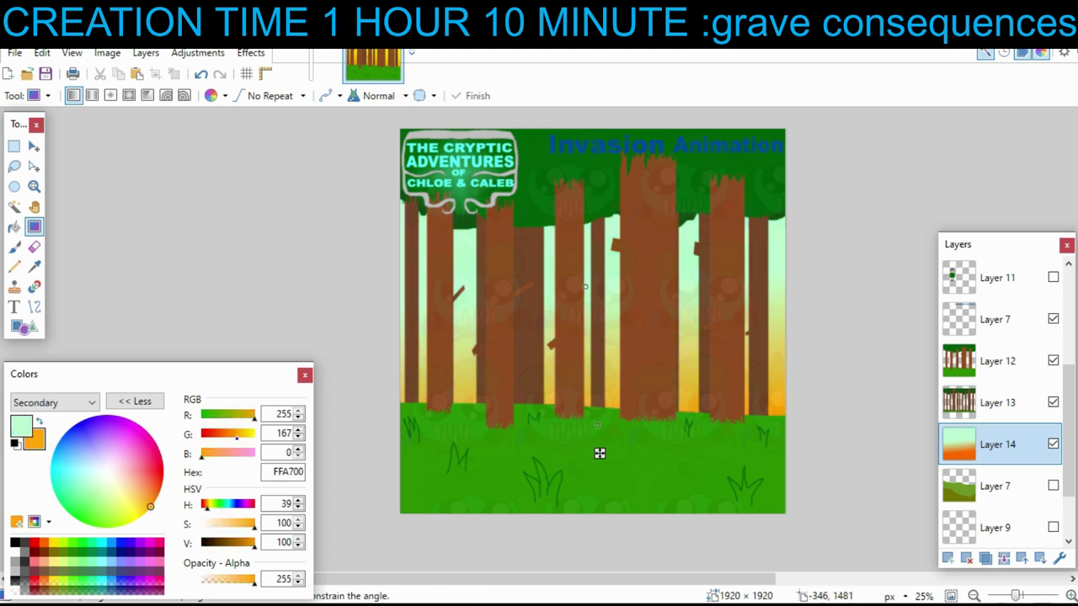
# - Raise both ends of the sky gradient slightly and finish it
pyautogui.moveTo(597, 425)
pyautogui.mouseDown()
pyautogui.moveTo(557, 420)
pyautogui.moveTo(587, 419)
pyautogui.mouseUp()
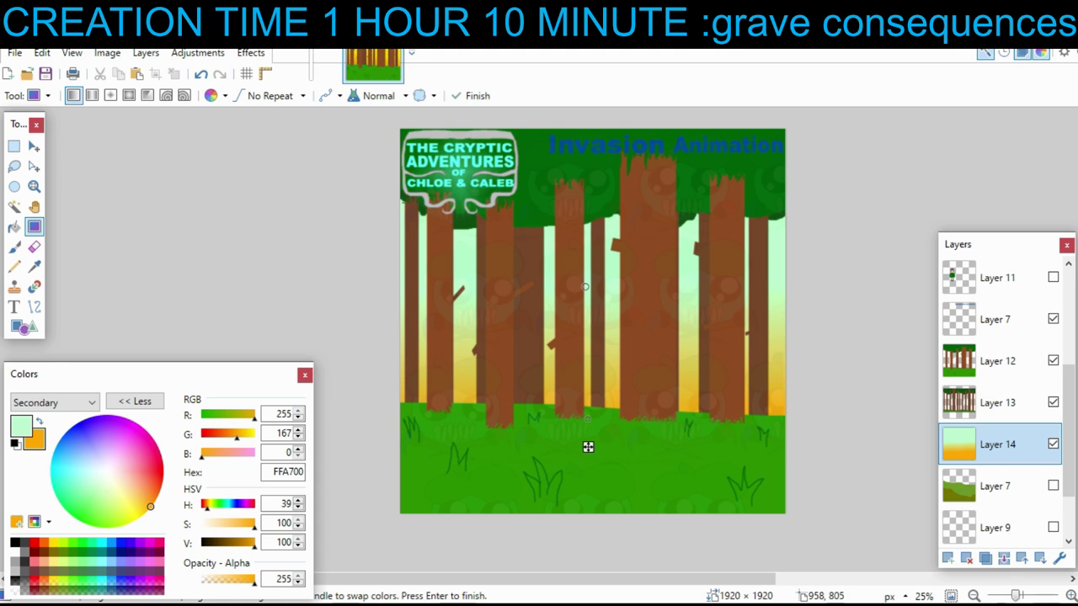
pyautogui.moveTo(585, 287); pyautogui.dragTo(581, 255)
pyautogui.moveTo(586, 447); pyautogui.dragTo(537, 452)
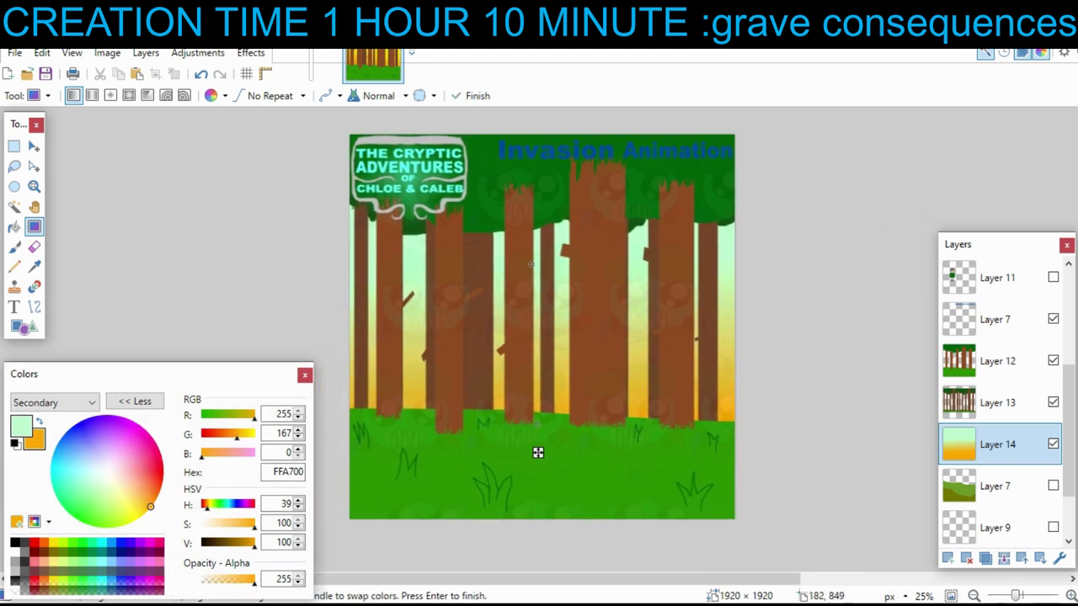
pyautogui.press('b')
# - On Layer 12, sample the canopy's dark green, then outline and fill a leaf clump at the end of the second trunk's branch
pyautogui.moveTo(587, 337); pyautogui.dragTo(703, 310)
pyautogui.click(997, 361)
pyautogui.scroll(2, 654, 296)
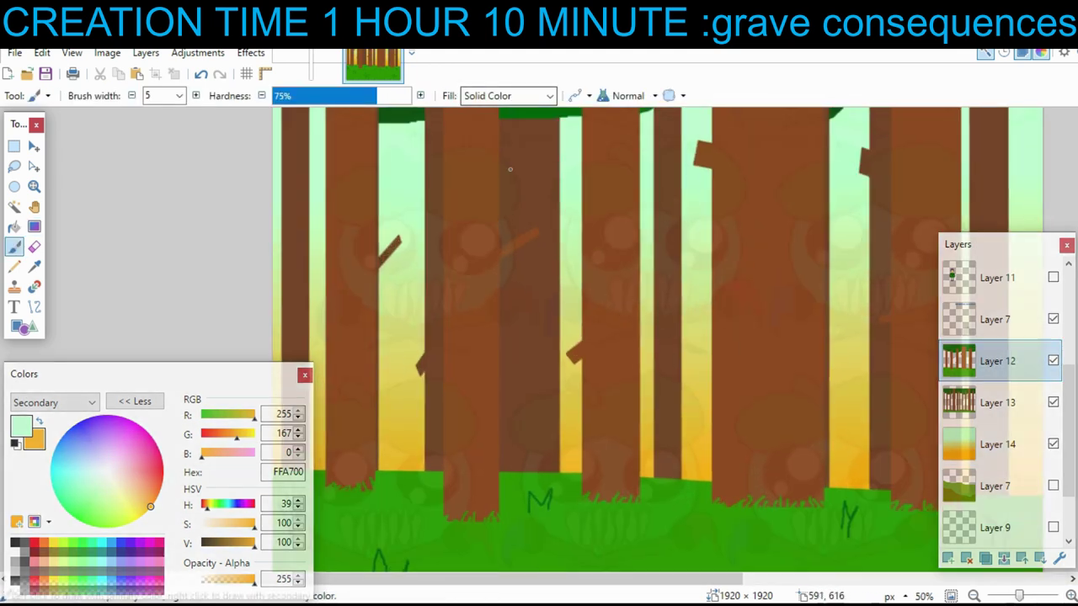
pyautogui.scroll(3, 515, 181)
pyautogui.click(34, 266)
pyautogui.click(455, 137)
pyautogui.moveTo(458, 219); pyautogui.dragTo(468, 213)
pyautogui.click(14, 247)
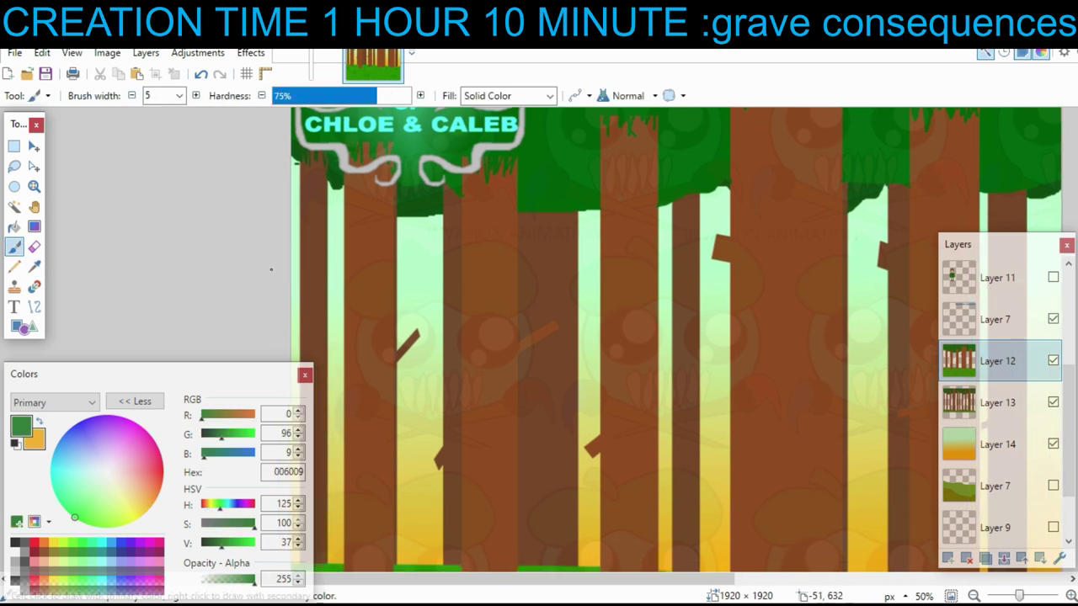
pyautogui.moveTo(421, 316); pyautogui.dragTo(500, 286)
pyautogui.moveTo(618, 286); pyautogui.dragTo(544, 281)
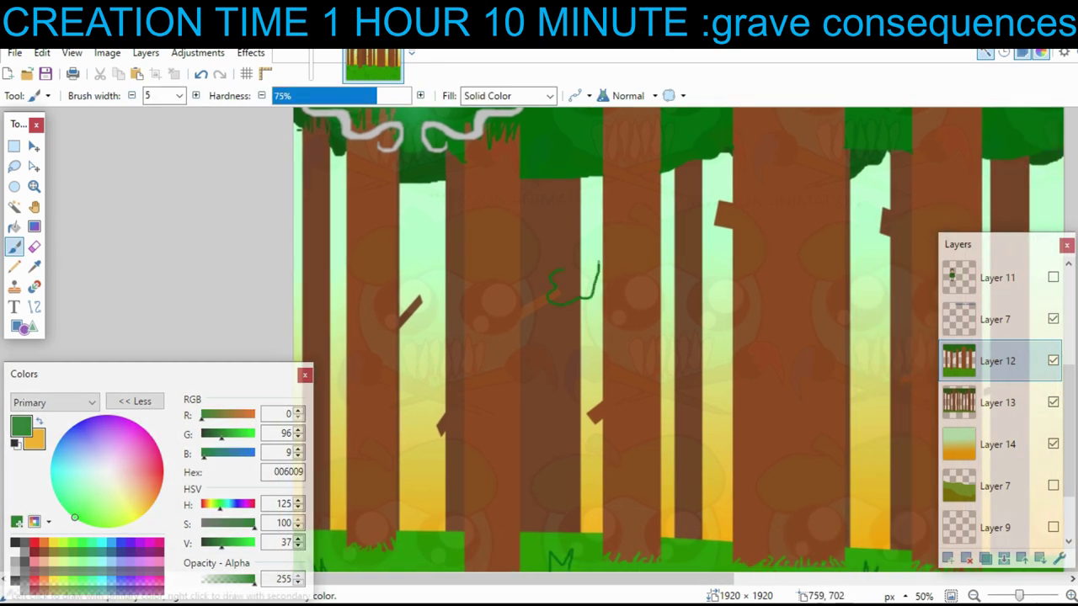
pyautogui.press('f')
pyautogui.click(592, 277)
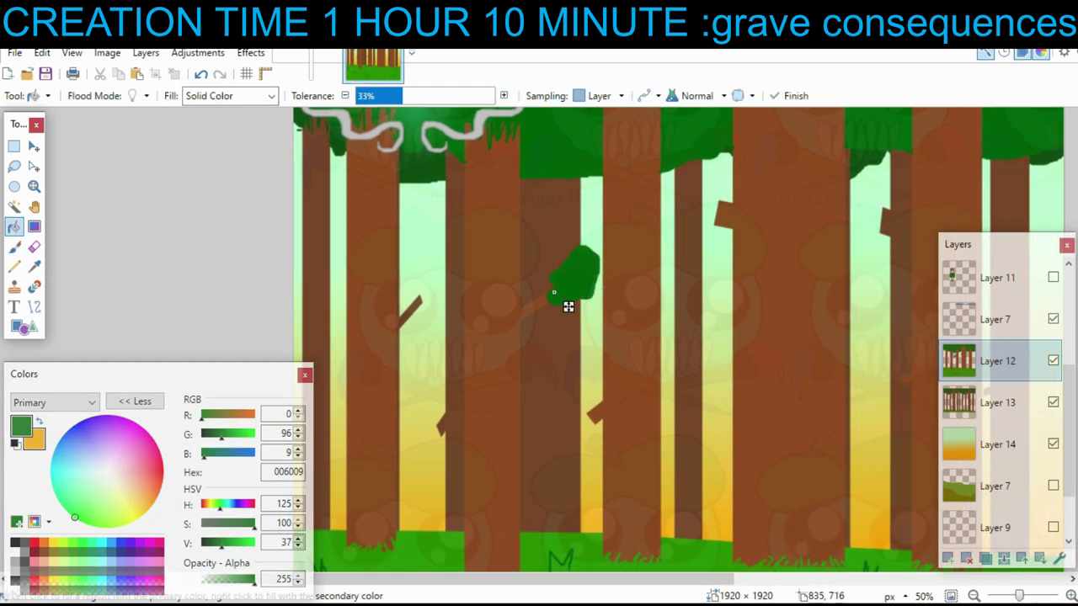
# - Outline a dark green leaf clump on the third trunk's branch stub and fill it
pyautogui.moveTo(644, 252); pyautogui.dragTo(526, 253)
pyautogui.click(15, 246)
pyautogui.moveTo(443, 320); pyautogui.dragTo(543, 259)
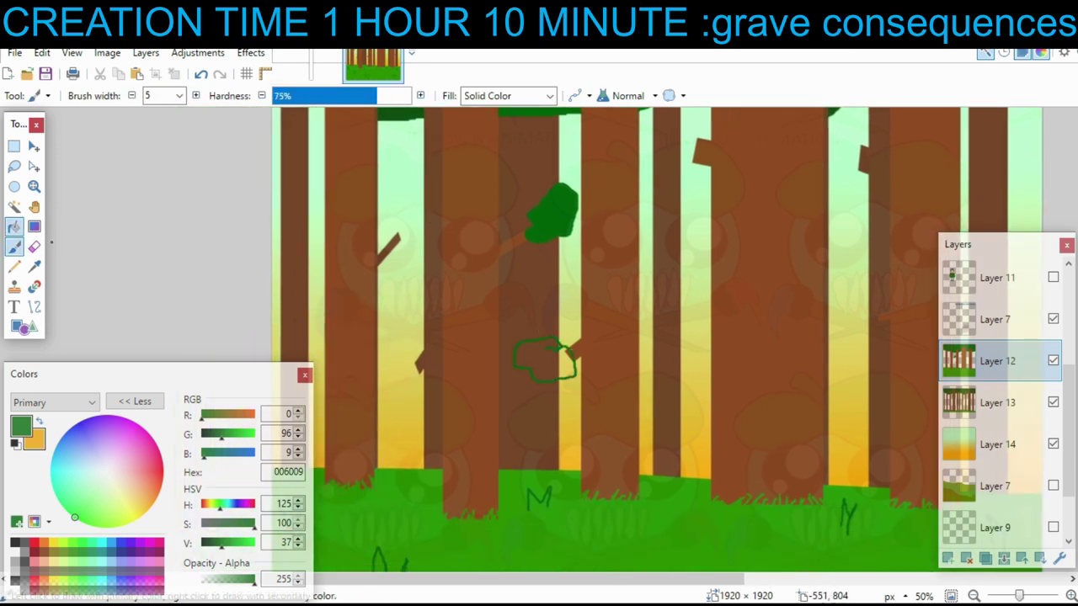
pyautogui.press('f')
pyautogui.click(543, 368)
pyautogui.click(586, 369)
pyautogui.moveTo(587, 370); pyautogui.dragTo(582, 367)
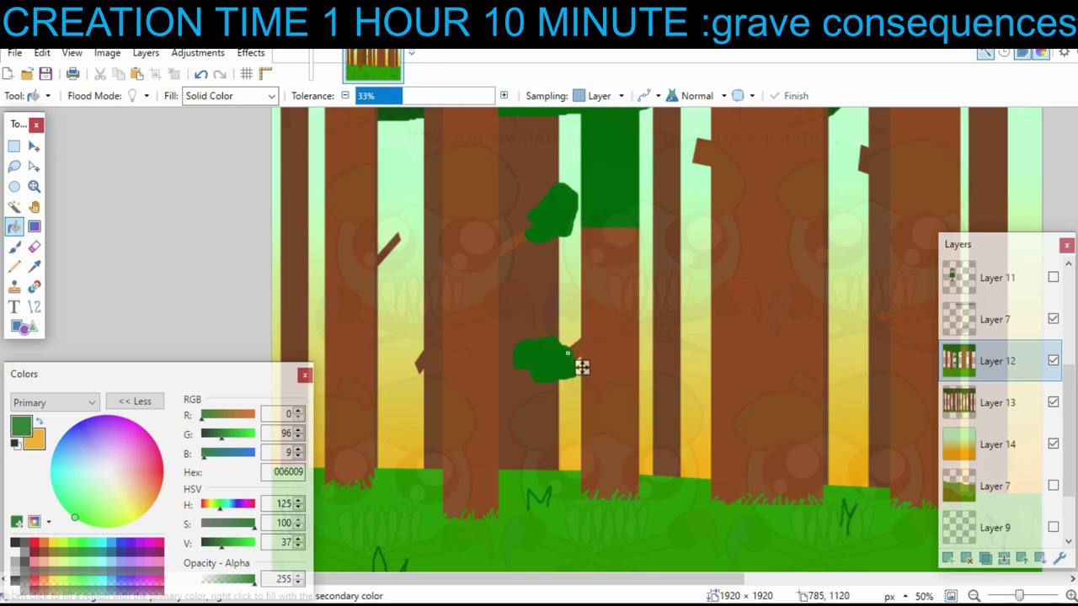
# - Outline and fill a small dark green leaf clump on the branch stub between the two rightmost foreground trunks
pyautogui.moveTo(760, 201); pyautogui.dragTo(474, 286)
pyautogui.press('b')
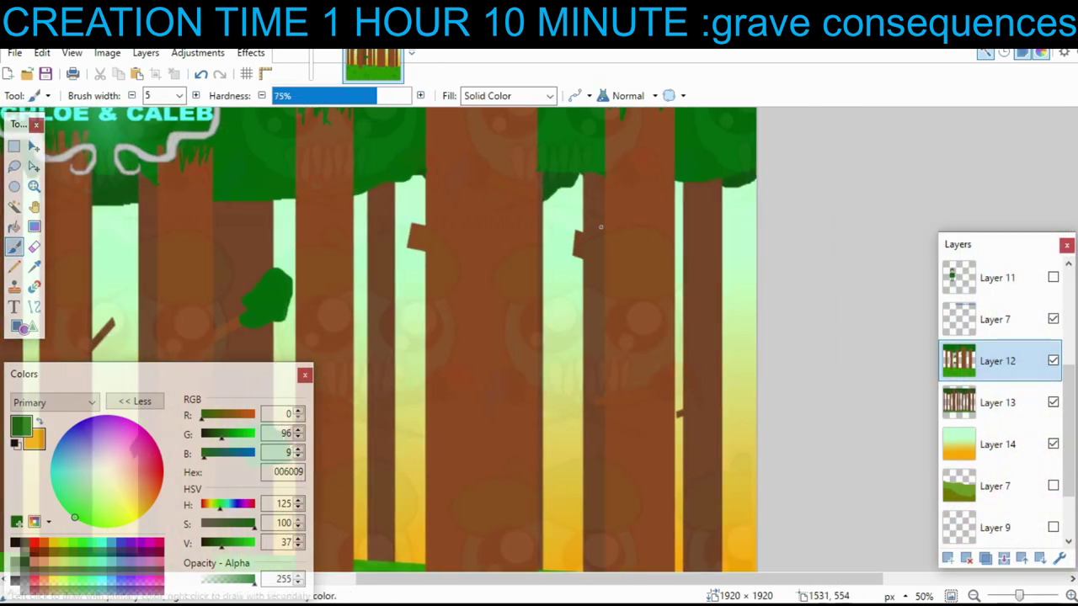
pyautogui.scroll(1, 378, 337)
pyautogui.hscroll(1, 379, 337)
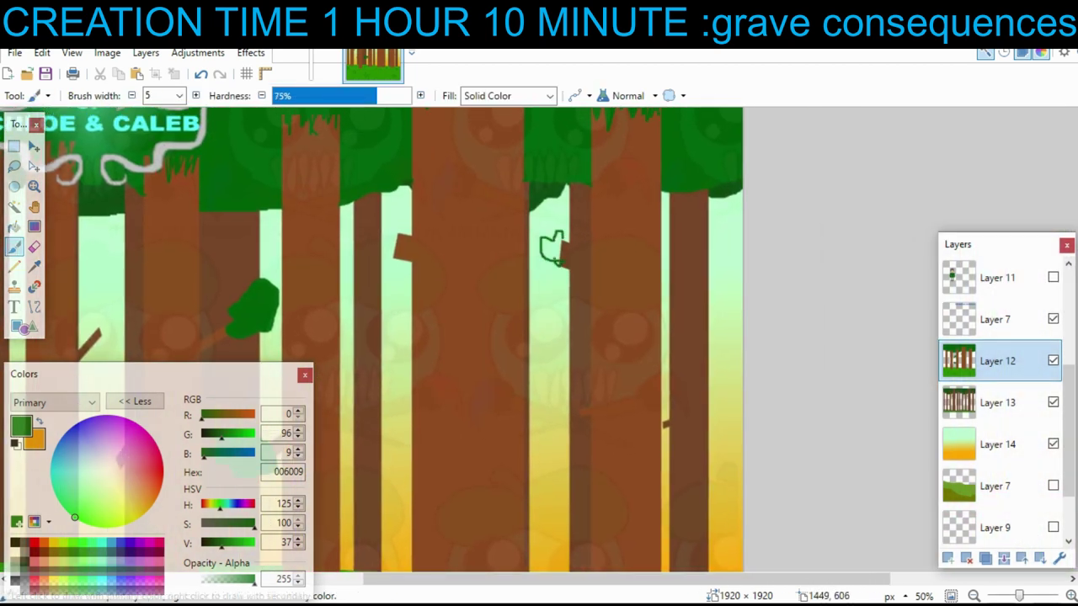
pyautogui.press('f')
pyautogui.click(559, 252)
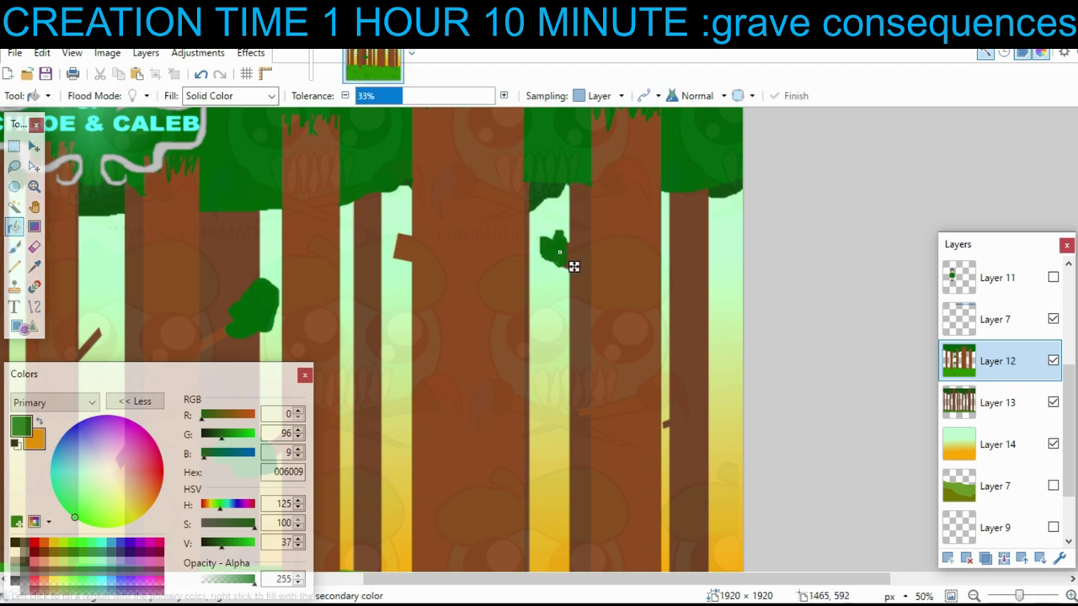
# - Add a new layer and place it above Layer 10, below the main girl reference layer
pyautogui.press('b')
pyautogui.moveTo(664, 292); pyautogui.dragTo(739, 311)
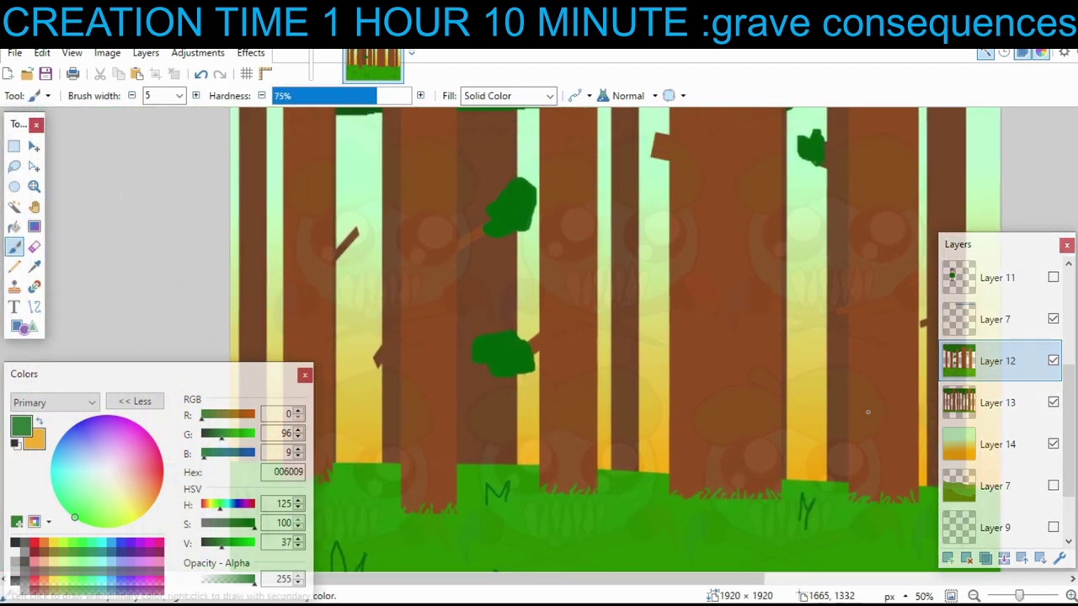
pyautogui.click(948, 559)
pyautogui.scroll(-2, 789, 434)
pyautogui.hotkey('ctrl', '+')
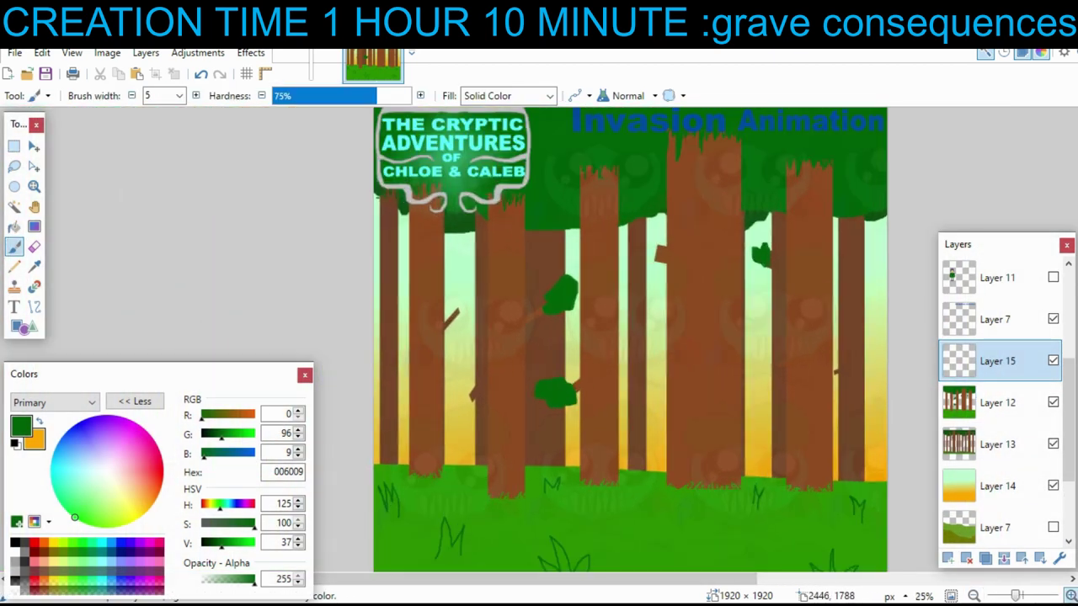
pyautogui.scroll(-5, 539, 336)
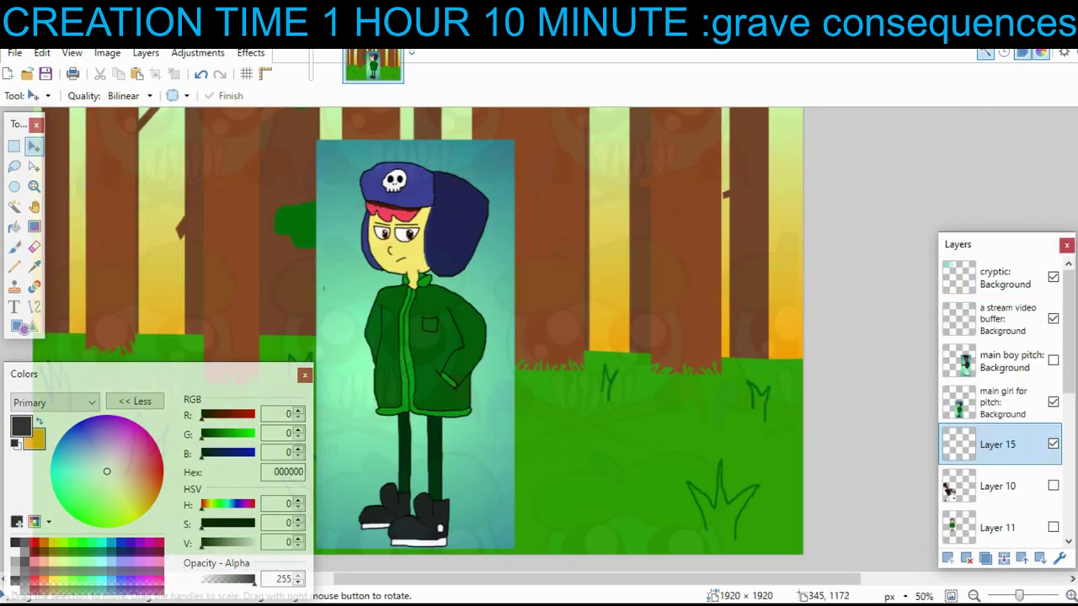
# - Draw the curved jaw line of the face on Layer 15 in black with a 3 px Paintbrush, beside the girl reference
pyautogui.click(14, 247)
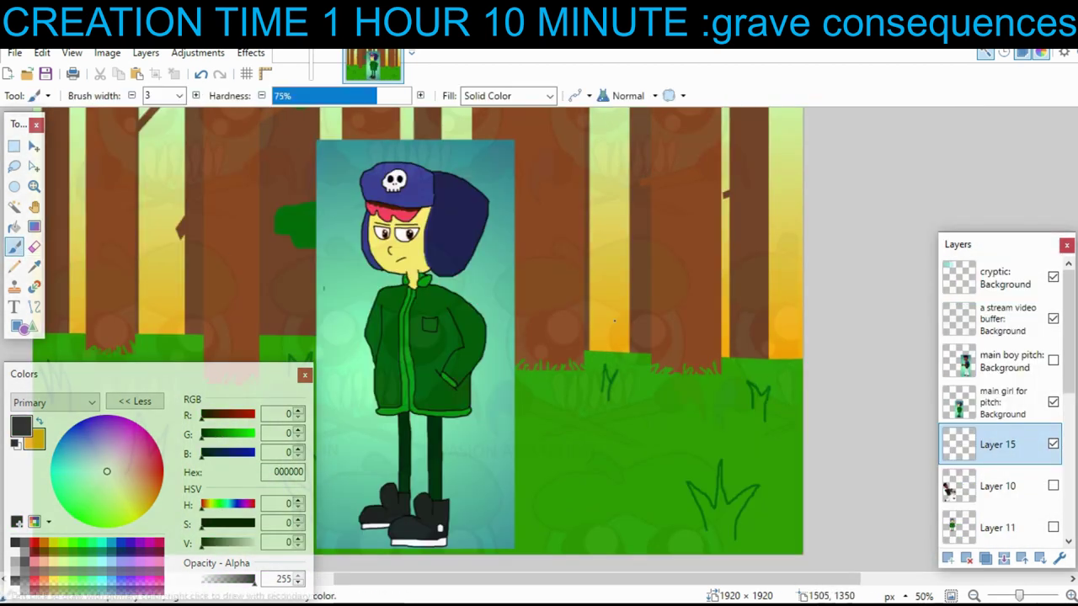
pyautogui.hscroll(-1, 538, 337)
pyautogui.click(1070, 596)
pyautogui.hscroll(3, 692, 368)
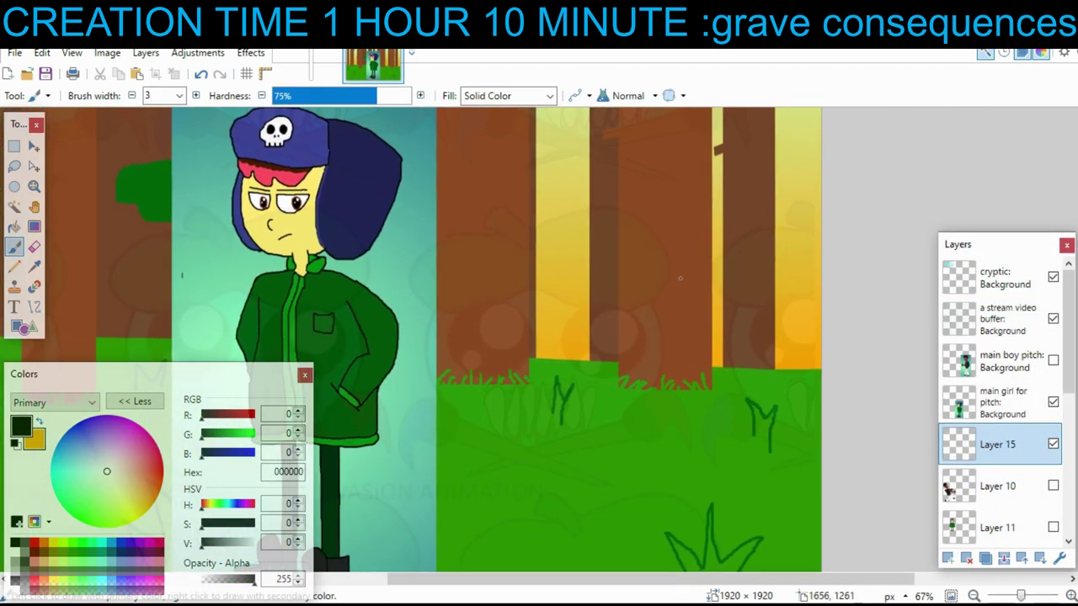
pyautogui.moveTo(585, 368)
pyautogui.mouseDown()
pyautogui.moveTo(633, 369)
pyautogui.moveTo(671, 336)
pyautogui.mouseUp()
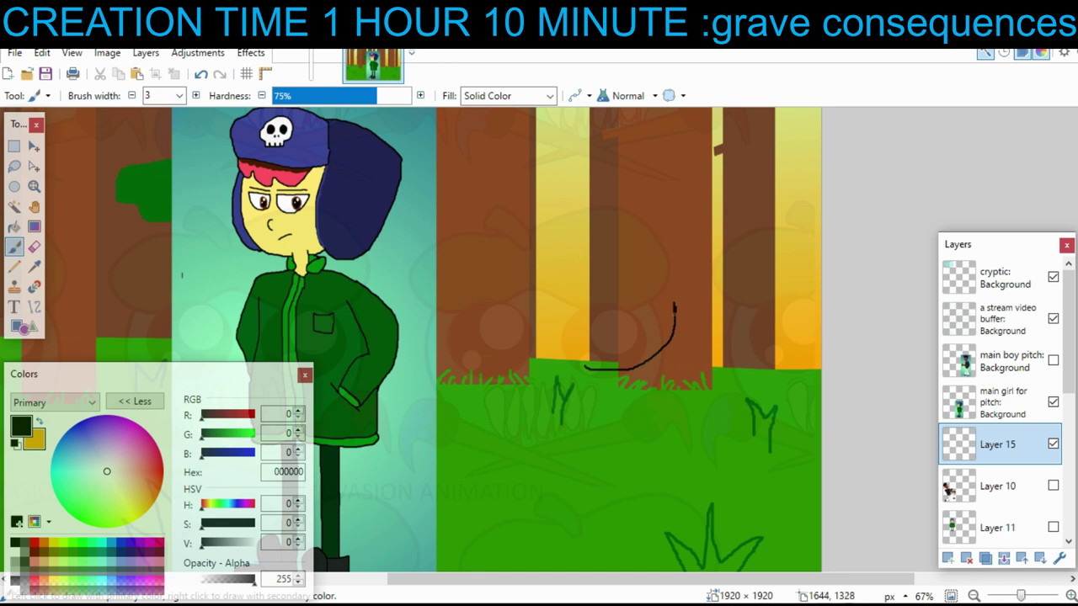
pyautogui.moveTo(673, 305); pyautogui.dragTo(653, 261)
# - Outline the hat's large hanging side flap, joining its lower edge to the start of the jaw line
pyautogui.moveTo(572, 349)
pyautogui.mouseDown()
pyautogui.moveTo(581, 291)
pyautogui.moveTo(567, 266)
pyautogui.mouseUp()
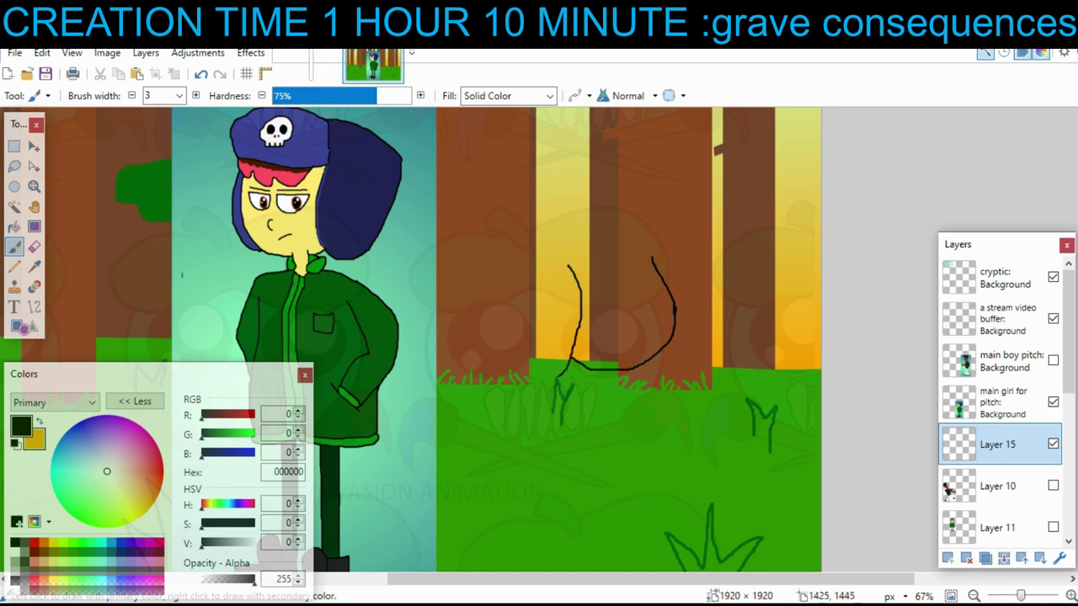
pyautogui.moveTo(561, 376)
pyautogui.mouseDown()
pyautogui.moveTo(528, 376)
pyautogui.moveTo(508, 346)
pyautogui.moveTo(489, 260)
pyautogui.moveTo(567, 237)
pyautogui.moveTo(573, 272)
pyautogui.moveTo(511, 340)
pyautogui.mouseUp()
pyautogui.hscroll(-1, 646, 343)
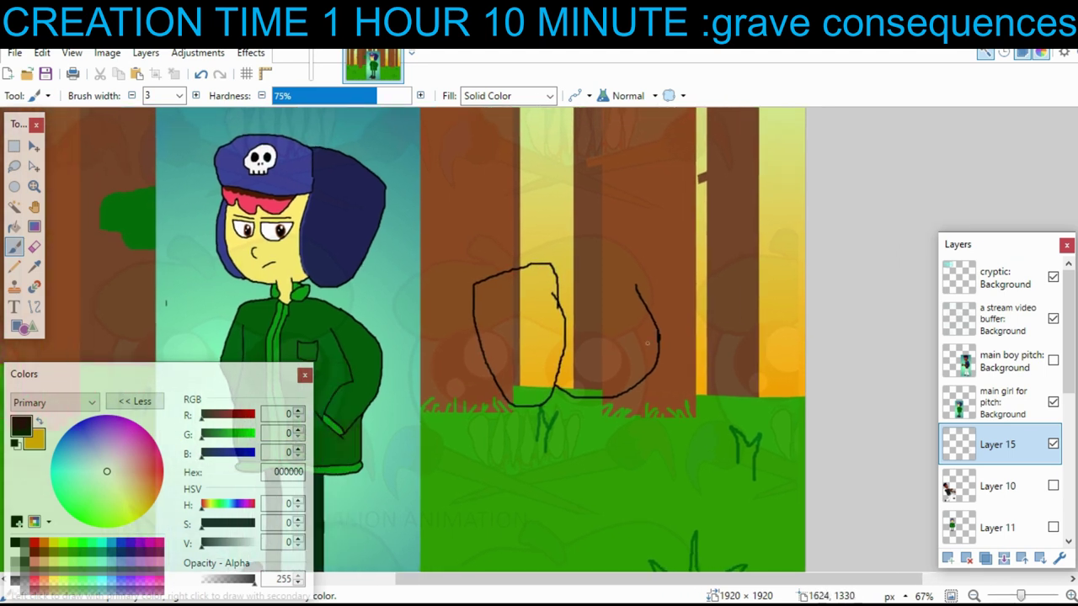
pyautogui.hotkey('ctrl', 'z')
pyautogui.scroll(1, 486, 333)
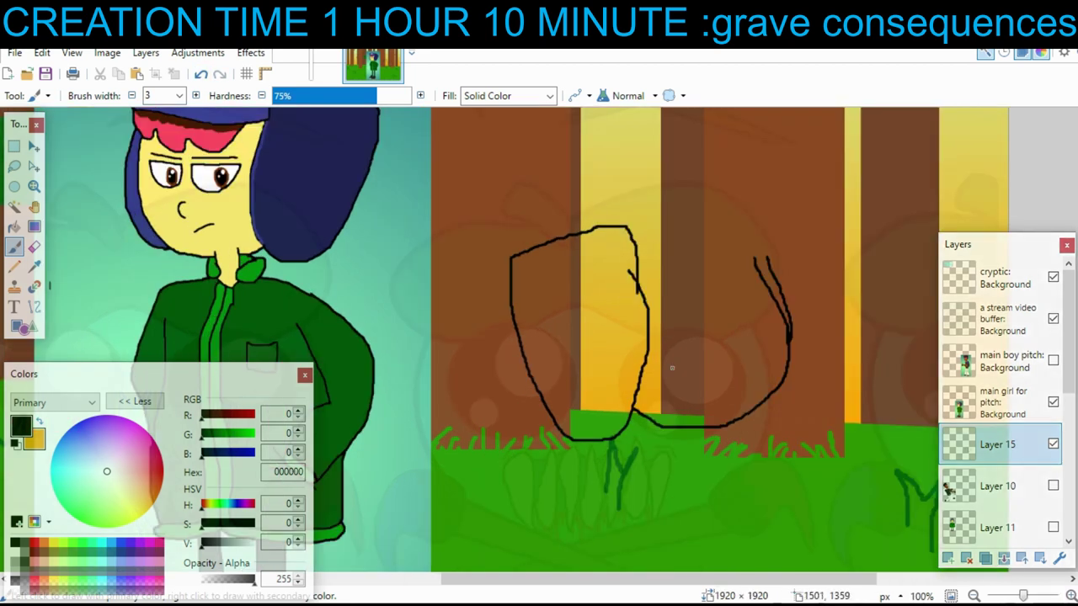
# - Erase the duplicate line at the upper end of the jaw curve with an 11 px Eraser
pyautogui.click(179, 96)
pyautogui.click(154, 184)
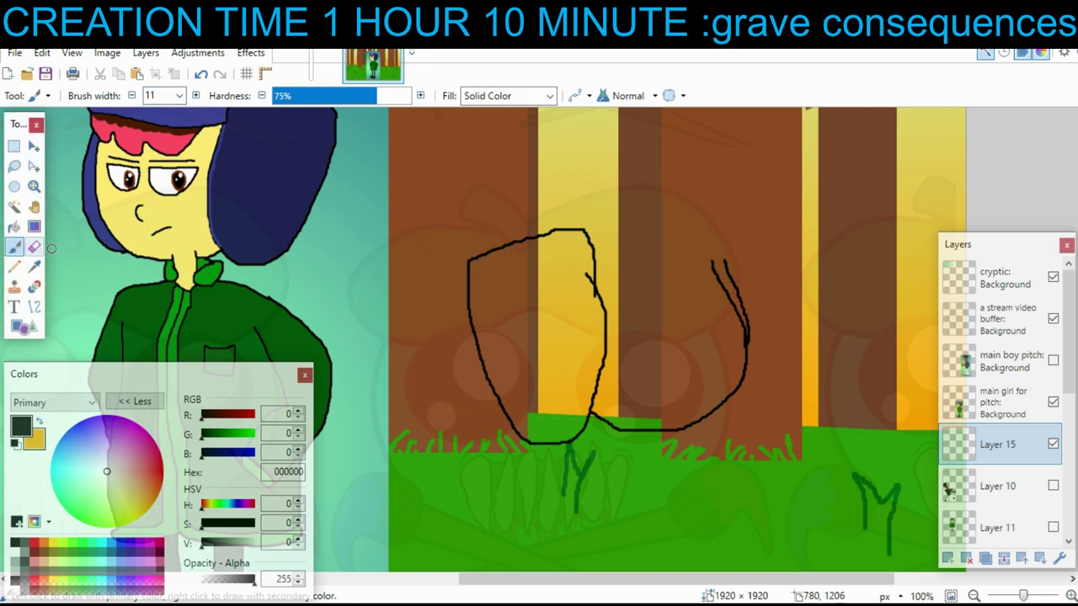
pyautogui.click(35, 246)
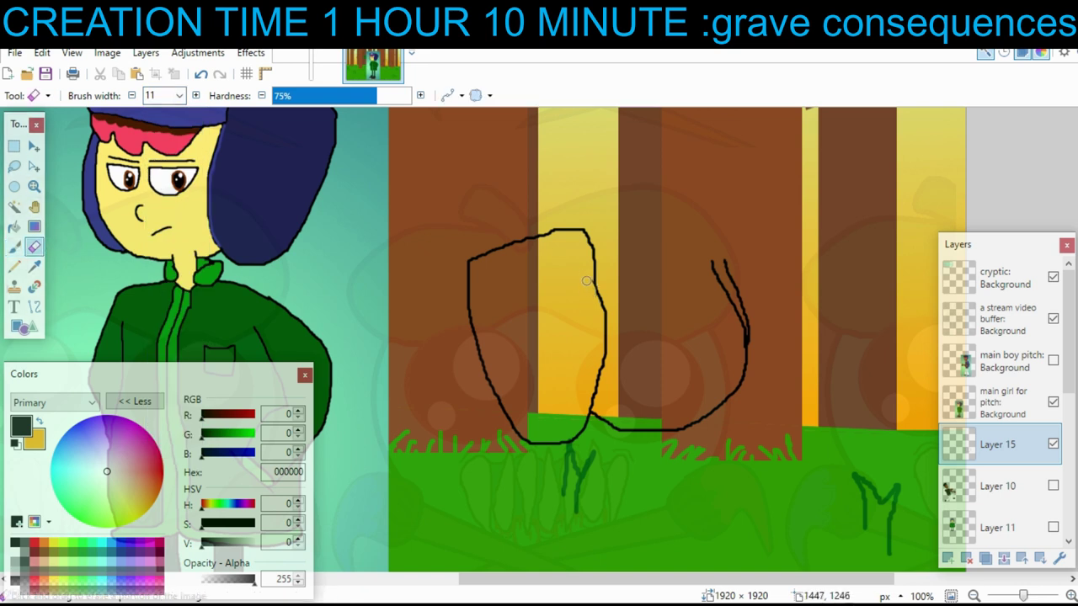
pyautogui.moveTo(705, 262)
pyautogui.mouseDown()
pyautogui.moveTo(735, 316)
pyautogui.moveTo(736, 350)
pyautogui.mouseUp()
# - Set the brush width back to 3 and draw a small hooked nose and a frowning mouth inside the face
pyautogui.click(179, 95)
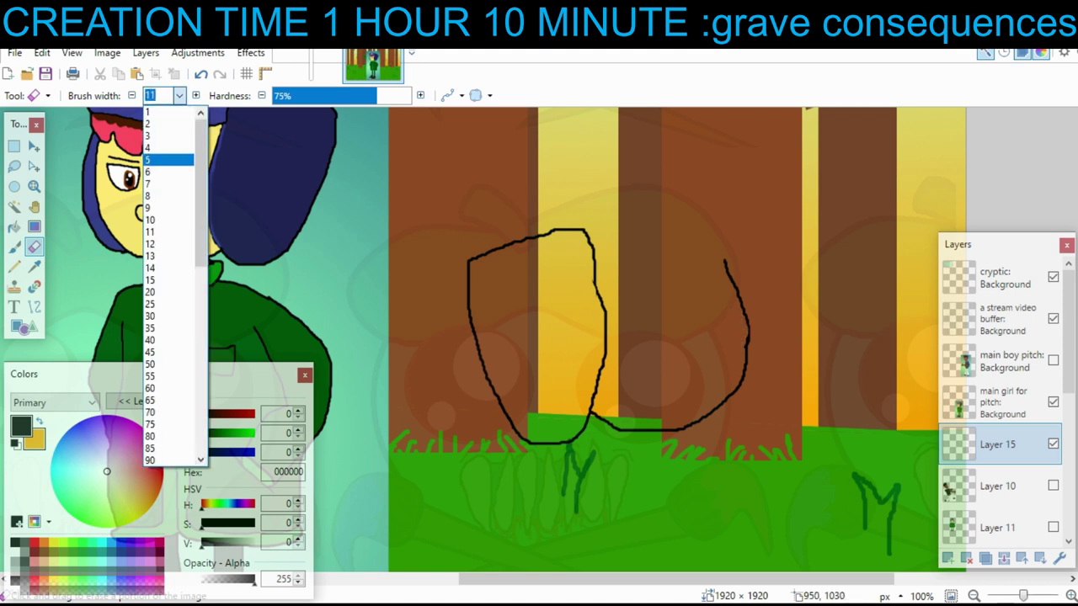
pyautogui.click(168, 123)
pyautogui.click(14, 246)
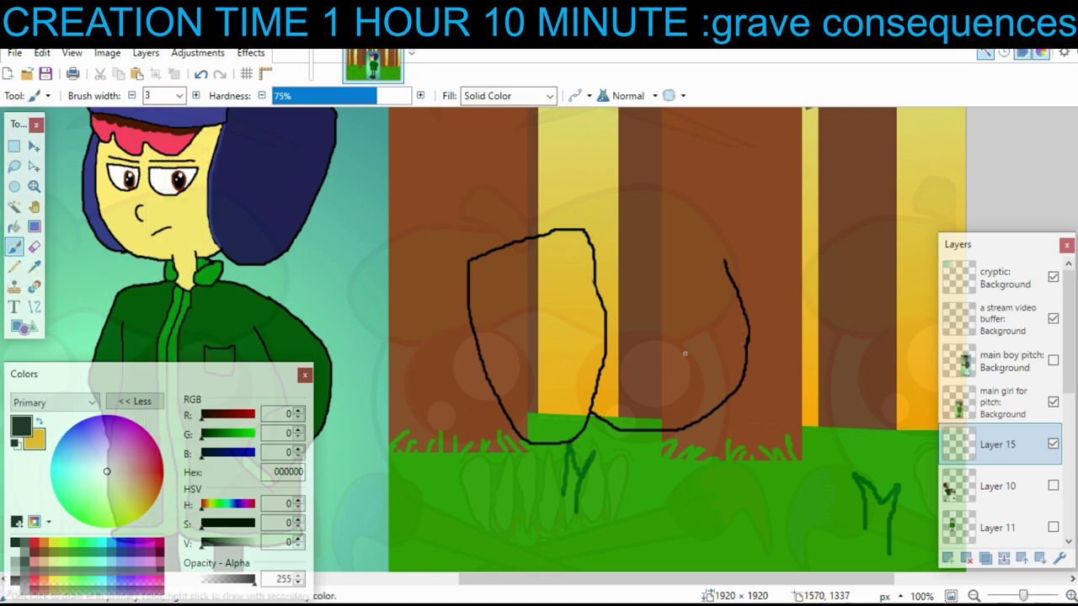
pyautogui.moveTo(632, 376)
pyautogui.mouseDown()
pyautogui.moveTo(671, 375)
pyautogui.moveTo(649, 409)
pyautogui.moveTo(681, 416)
pyautogui.mouseUp()
pyautogui.hotkey('ctrl', 'z')
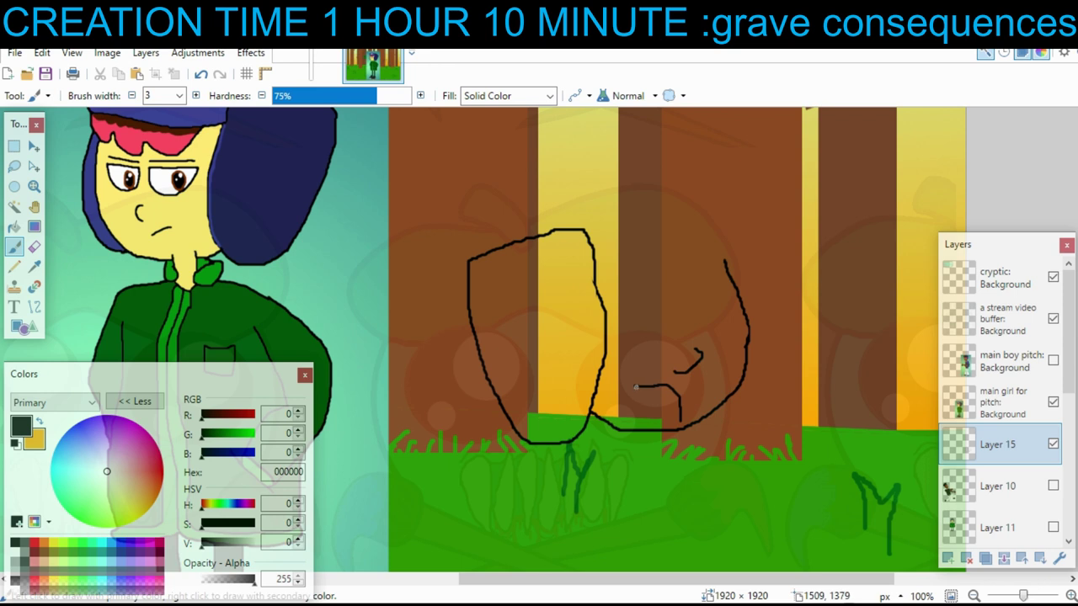
pyautogui.moveTo(635, 386)
pyautogui.mouseDown()
pyautogui.moveTo(623, 407)
pyautogui.moveTo(810, 445)
pyautogui.moveTo(810, 465)
pyautogui.mouseUp()
# - Draw two tall oval eye outlines above the nose and add strokes to refine them
pyautogui.moveTo(813, 338)
pyautogui.mouseDown()
pyautogui.moveTo(806, 384)
pyautogui.moveTo(823, 397)
pyautogui.moveTo(835, 373)
pyautogui.moveTo(835, 347)
pyautogui.moveTo(804, 341)
pyautogui.moveTo(805, 392)
pyautogui.mouseUp()
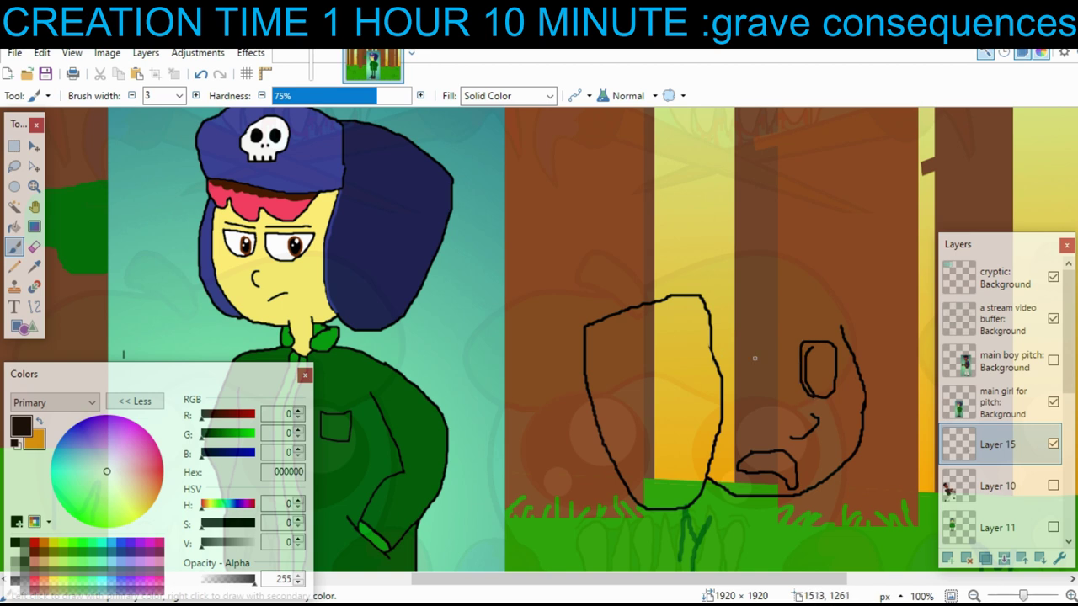
pyautogui.moveTo(760, 338)
pyautogui.mouseDown()
pyautogui.moveTo(777, 357)
pyautogui.moveTo(759, 388)
pyautogui.moveTo(745, 372)
pyautogui.moveTo(745, 335)
pyautogui.moveTo(775, 348)
pyautogui.mouseUp()
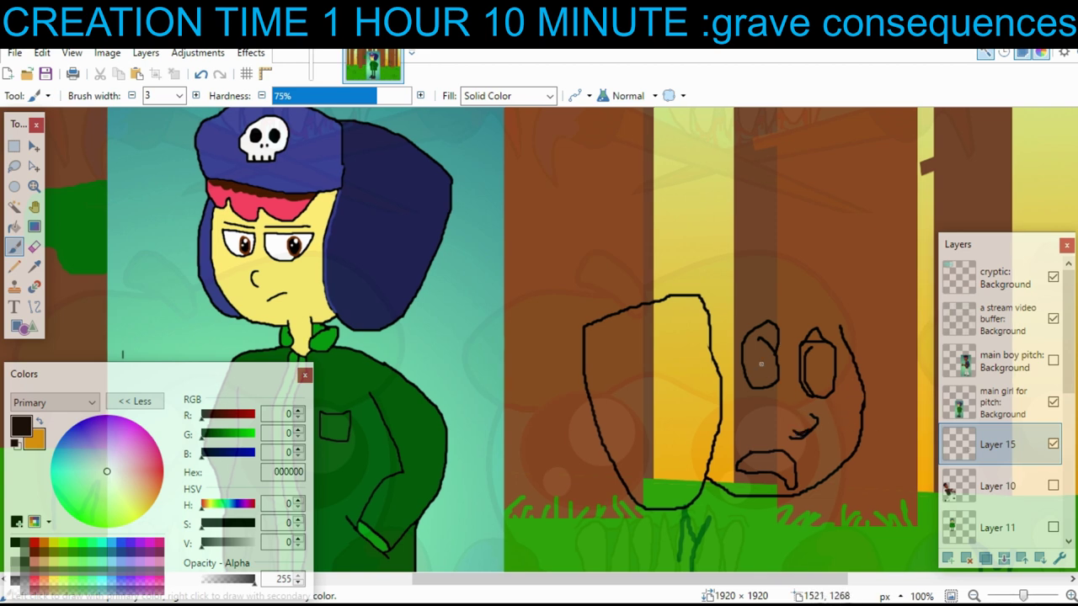
pyautogui.moveTo(761, 364)
pyautogui.mouseDown()
pyautogui.moveTo(805, 369)
pyautogui.moveTo(768, 369)
pyautogui.mouseUp()
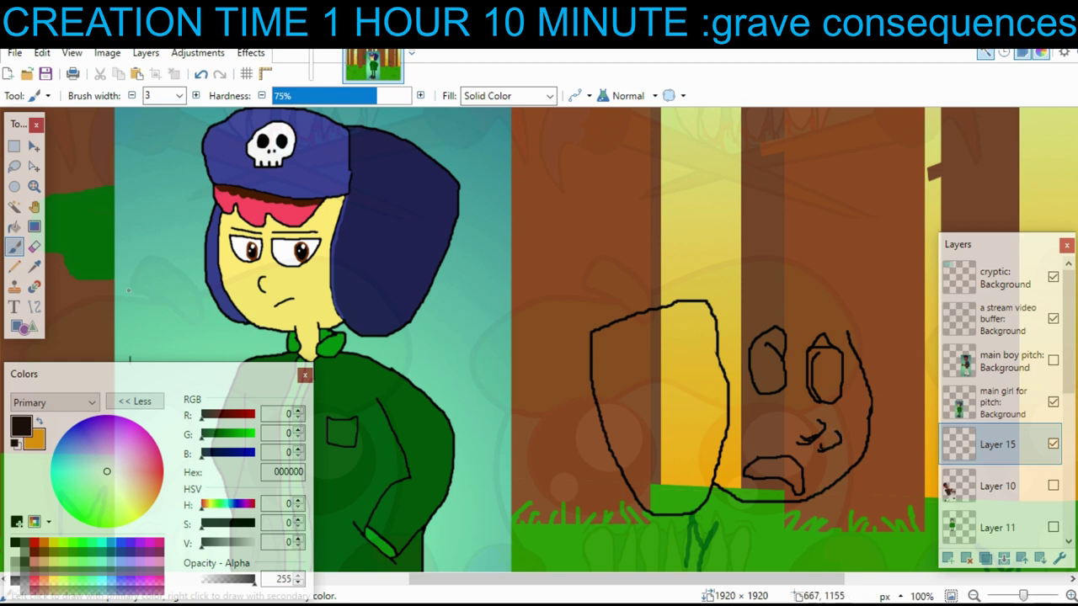
# - Set the Eraser width to 9 and erase the stray strokes around the nose and the doubled lines inside both eyes
pyautogui.click(33, 246)
pyautogui.click(164, 95)
pyautogui.click(159, 195)
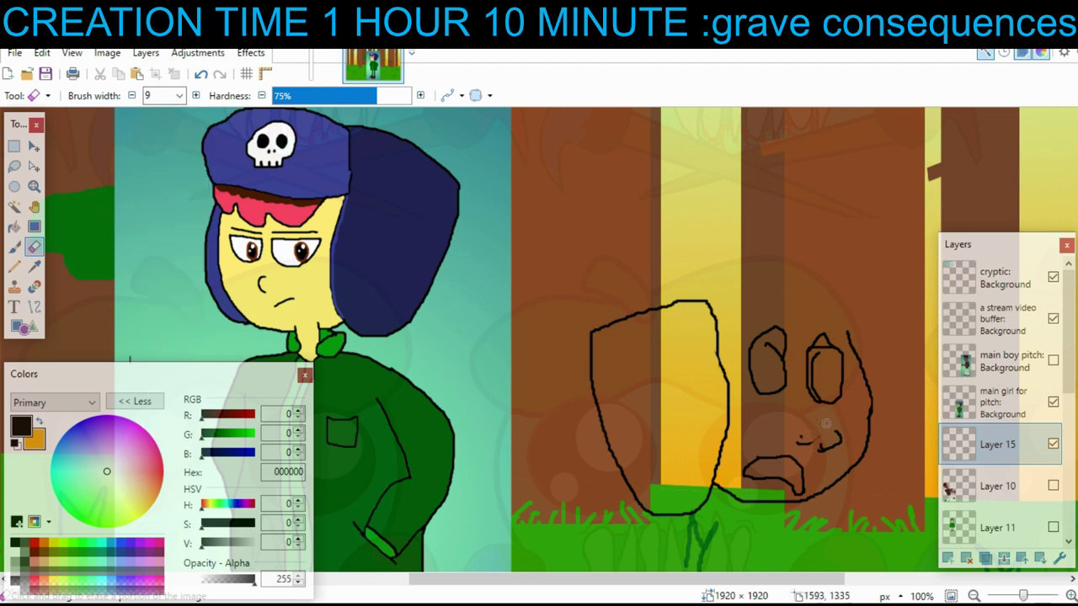
pyautogui.moveTo(826, 424)
pyautogui.mouseDown()
pyautogui.moveTo(793, 441)
pyautogui.moveTo(820, 453)
pyautogui.mouseUp()
pyautogui.moveTo(823, 368)
pyautogui.mouseDown()
pyautogui.moveTo(818, 350)
pyautogui.moveTo(830, 348)
pyautogui.moveTo(818, 342)
pyautogui.moveTo(814, 391)
pyautogui.mouseUp()
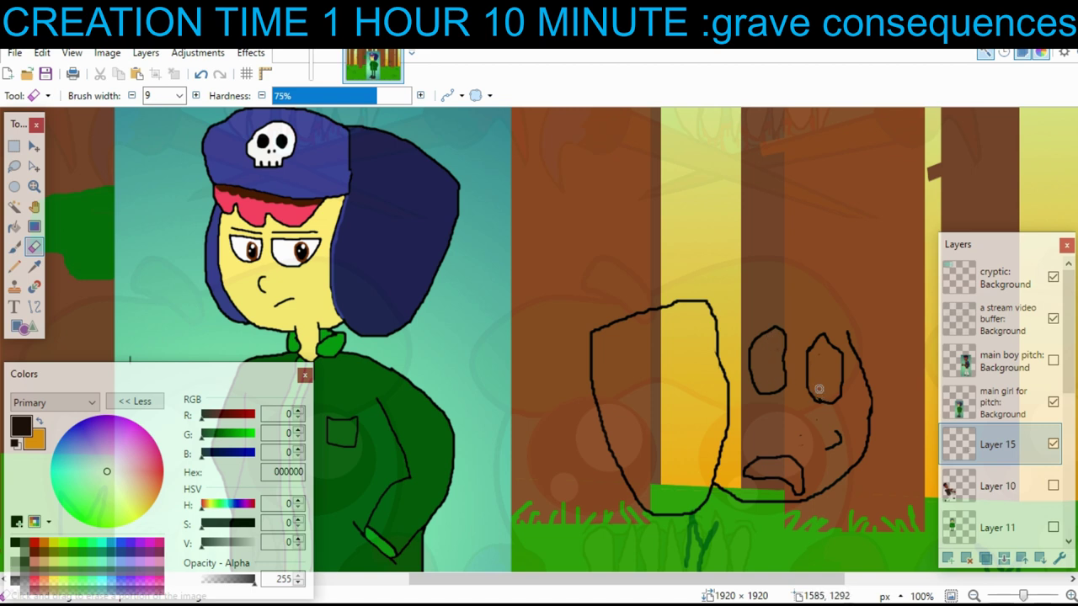
pyautogui.moveTo(766, 339)
pyautogui.mouseDown()
pyautogui.moveTo(824, 359)
pyautogui.moveTo(775, 318)
pyautogui.moveTo(726, 358)
pyautogui.moveTo(800, 395)
pyautogui.moveTo(825, 345)
pyautogui.moveTo(776, 315)
pyautogui.mouseUp()
# - Lasso both eyes, move them slightly down toward the nose, rotate them about 5° and deselect
pyautogui.click(14, 167)
pyautogui.click(34, 146)
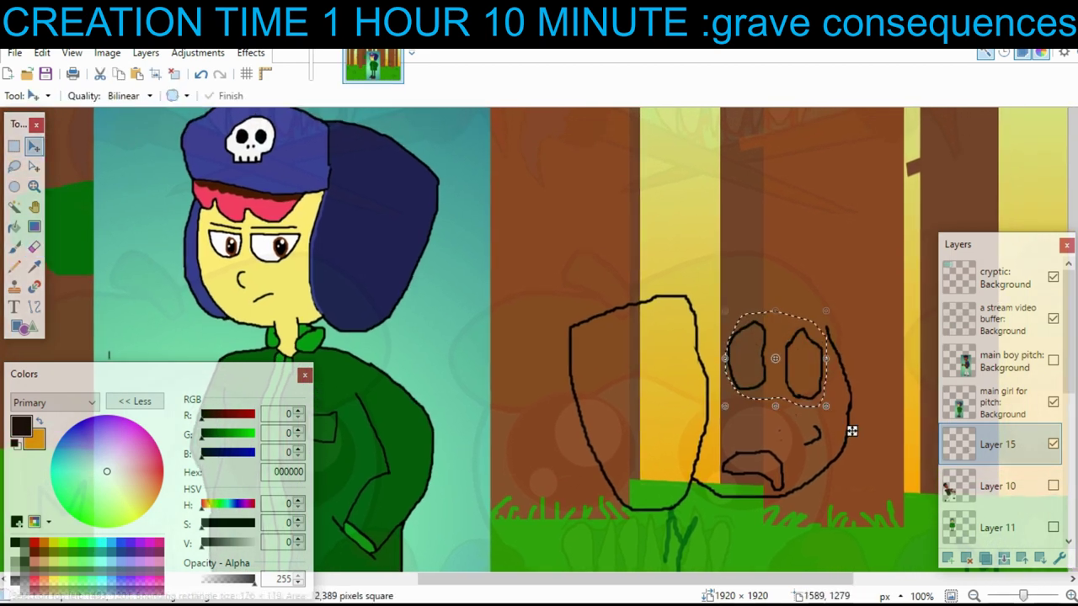
pyautogui.moveTo(802, 377); pyautogui.dragTo(810, 392)
pyautogui.moveTo(861, 446); pyautogui.dragTo(868, 439)
pyautogui.hotkey('ctrl', 'd')
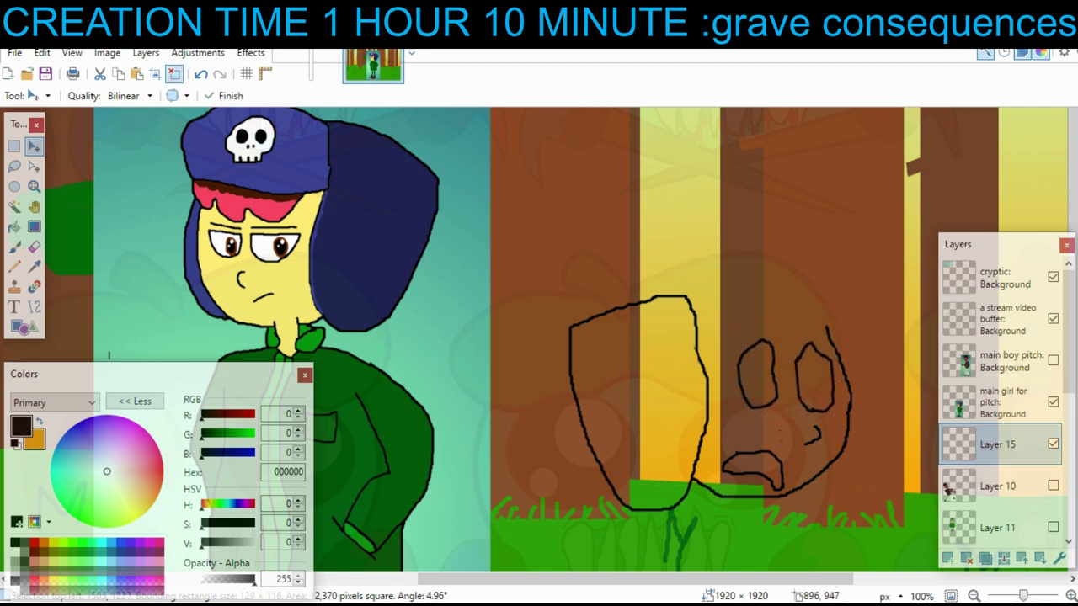
# - Erase the nose, then lasso the mouth and shift it slightly toward the face's outer cheek
pyautogui.press('e')
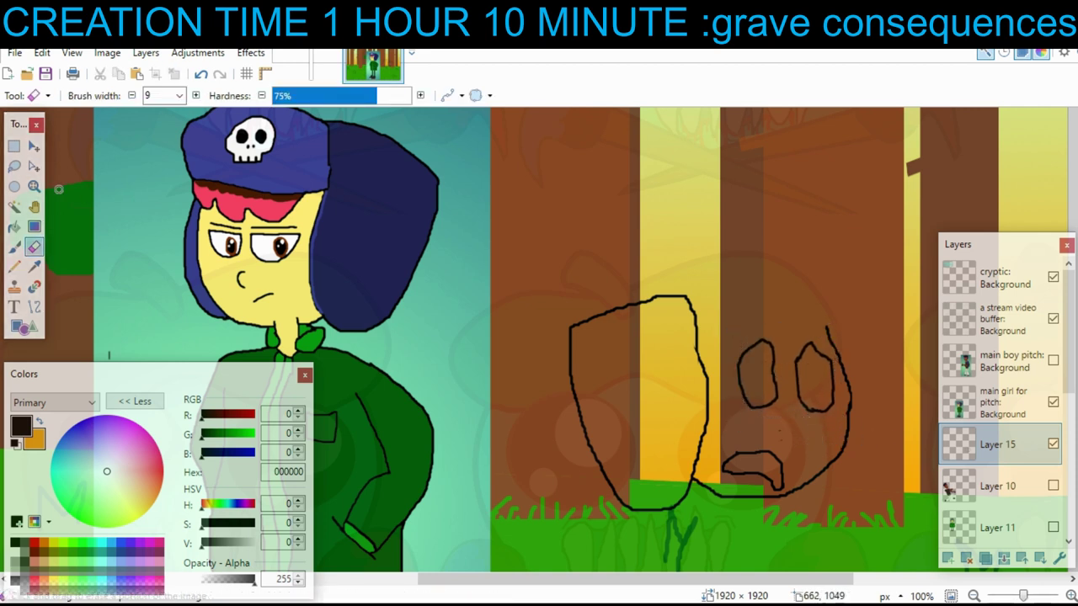
pyautogui.click(14, 166)
pyautogui.moveTo(741, 441)
pyautogui.mouseDown()
pyautogui.moveTo(718, 455)
pyautogui.moveTo(755, 490)
pyautogui.moveTo(787, 486)
pyautogui.moveTo(770, 443)
pyautogui.moveTo(776, 481)
pyautogui.mouseUp()
pyautogui.click(35, 146)
pyautogui.moveTo(822, 511); pyautogui.dragTo(834, 506)
pyautogui.click(224, 95)
# - Redraw the small nose with the Paintbrush and add worried eyebrows and a zigzag fringe above the eyes
pyautogui.click(13, 245)
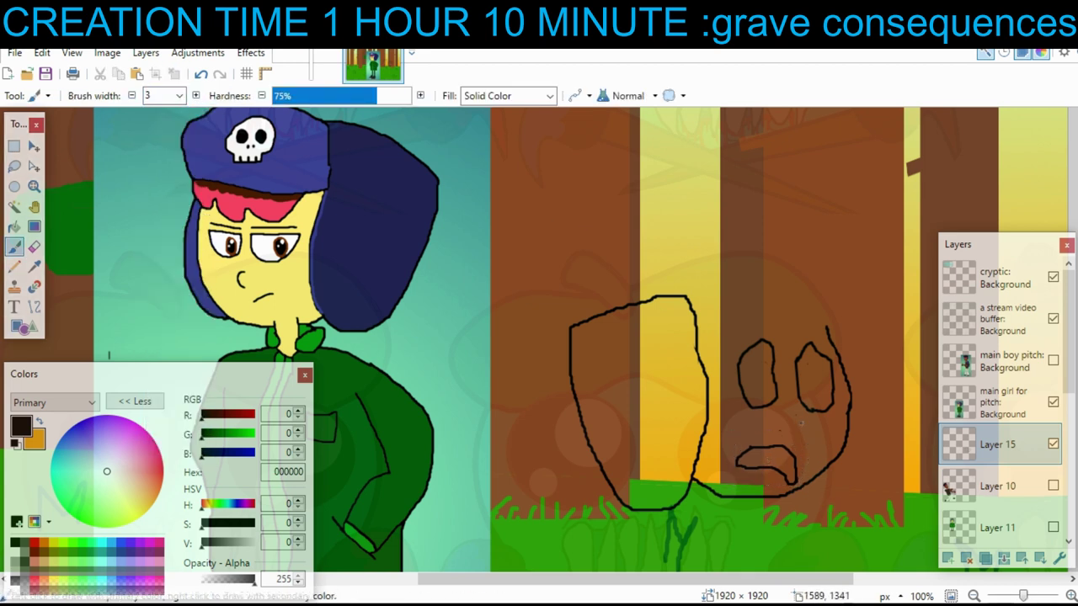
pyautogui.moveTo(802, 422); pyautogui.dragTo(803, 437)
pyautogui.moveTo(791, 378); pyautogui.dragTo(749, 403)
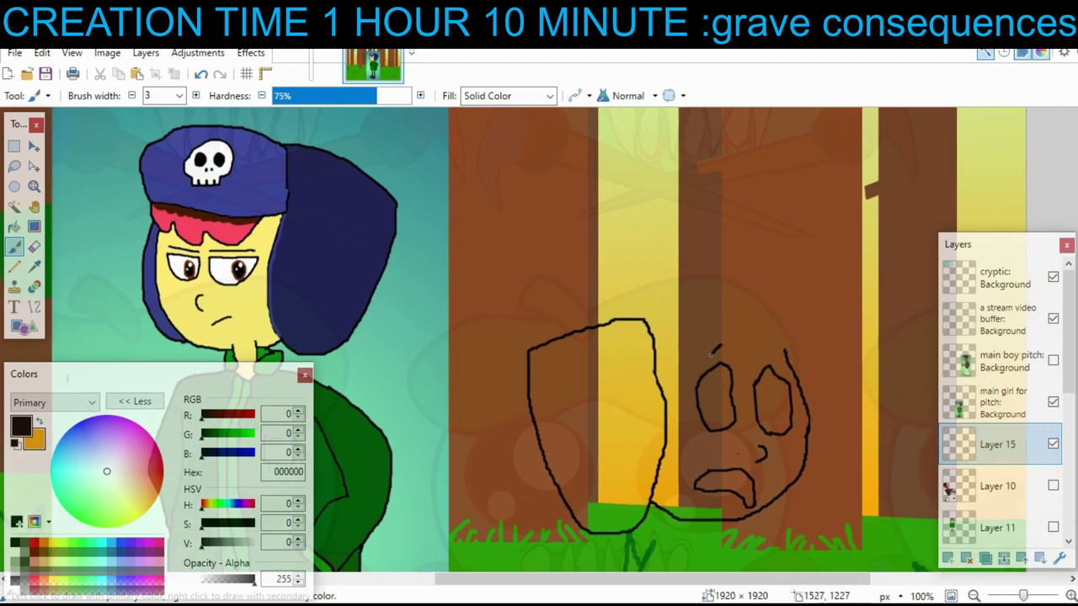
pyautogui.moveTo(712, 352); pyautogui.dragTo(692, 368)
pyautogui.moveTo(762, 354); pyautogui.dragTo(783, 371)
pyautogui.moveTo(791, 330)
pyautogui.mouseDown()
pyautogui.moveTo(768, 345)
pyautogui.moveTo(752, 329)
pyautogui.moveTo(712, 337)
pyautogui.moveTo(712, 322)
pyautogui.moveTo(686, 319)
pyautogui.mouseUp()
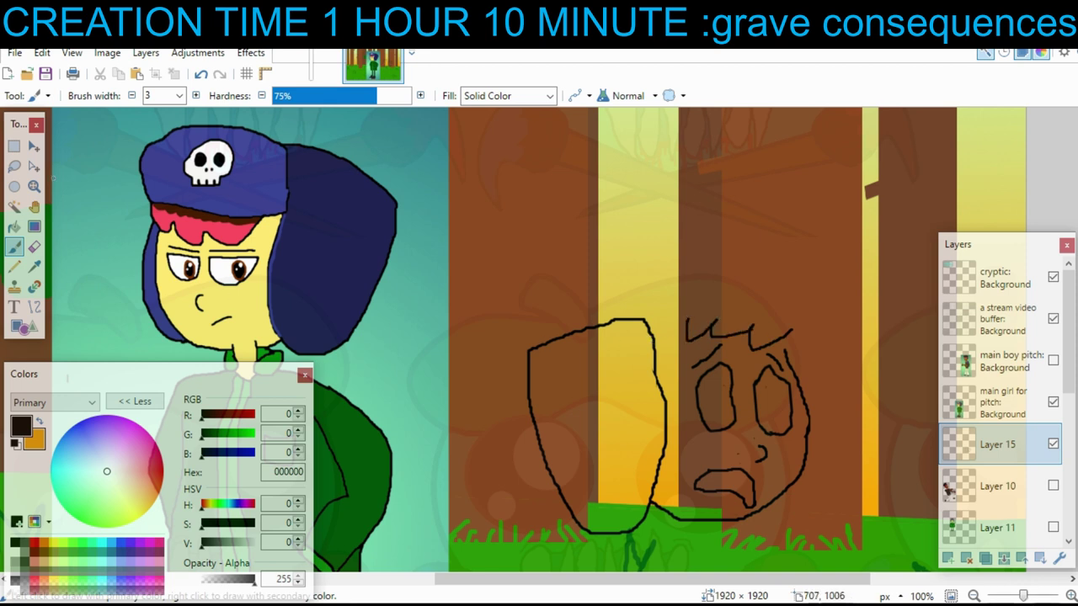
# - Lasso the upper part of the side flap and move it upward to make the flap taller
pyautogui.click(14, 166)
pyautogui.moveTo(589, 274)
pyautogui.mouseDown()
pyautogui.moveTo(598, 404)
pyautogui.moveTo(677, 315)
pyautogui.moveTo(589, 276)
pyautogui.mouseUp()
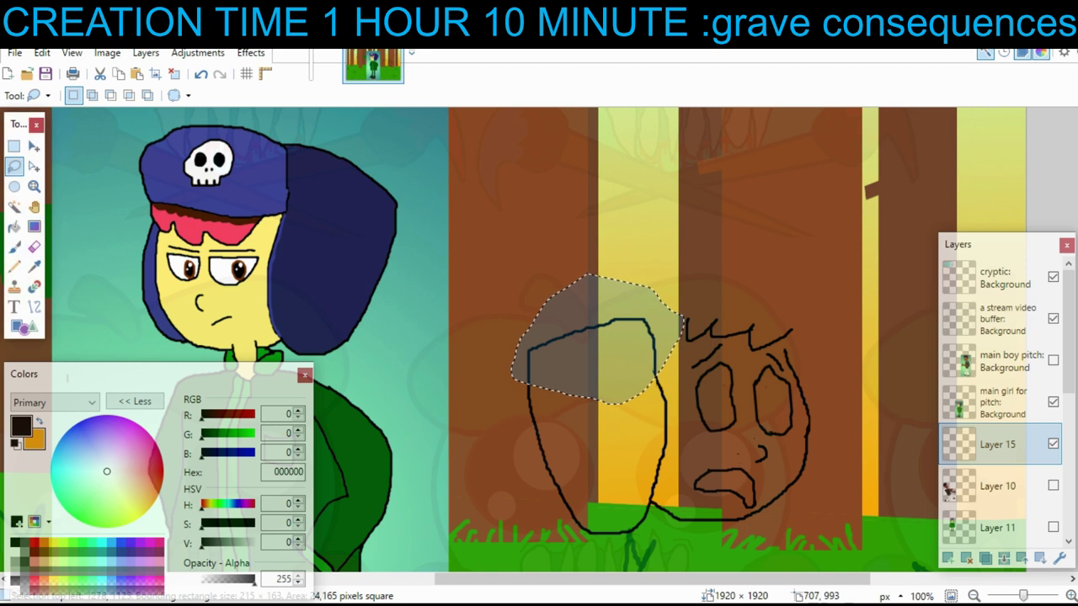
pyautogui.press('m')
pyautogui.moveTo(711, 425); pyautogui.dragTo(703, 390)
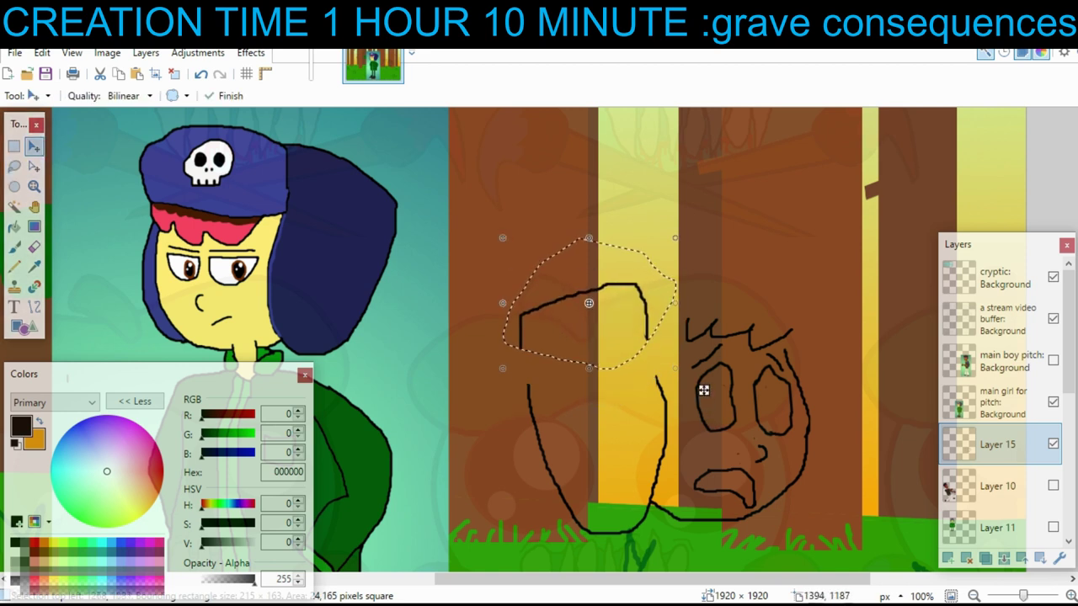
pyautogui.hotkey('ctrl', 'd')
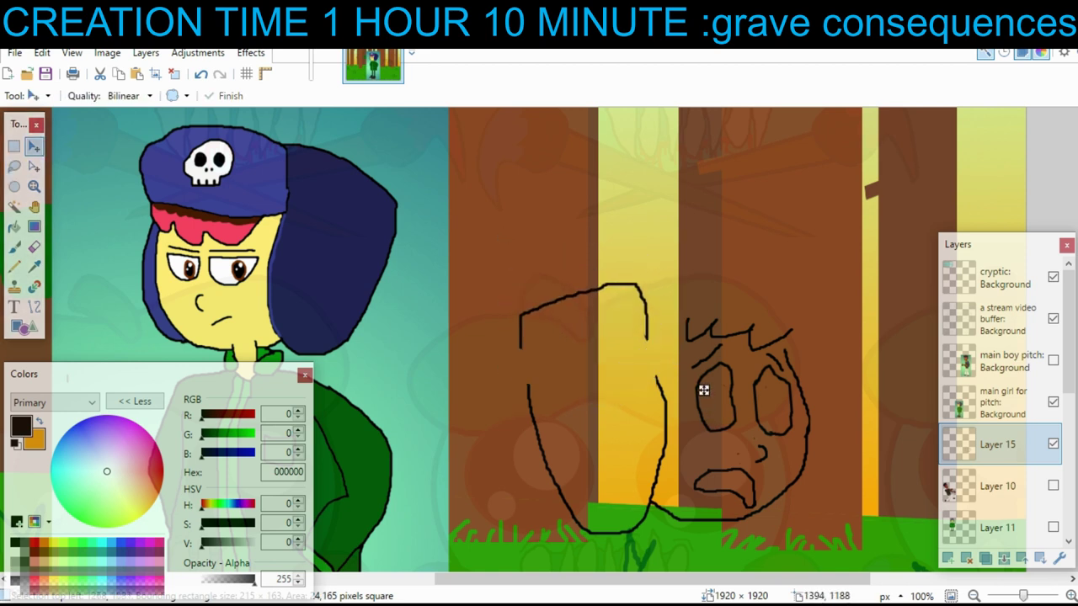
pyautogui.moveTo(702, 389); pyautogui.dragTo(704, 377)
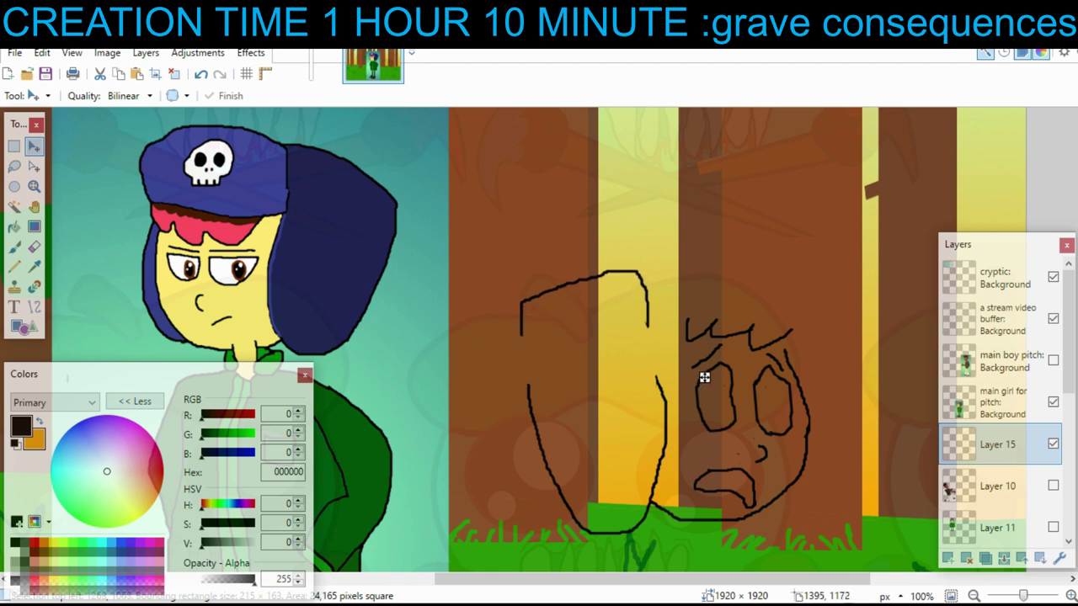
# - Draw connecting lines to close the gaps on both sides of the stretched flap
pyautogui.press('b')
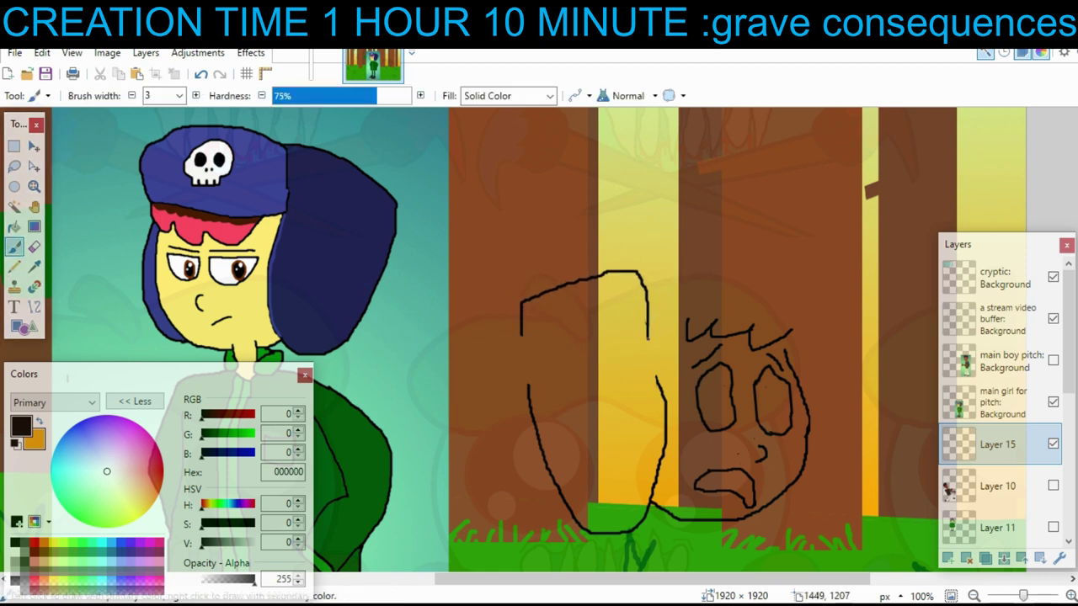
pyautogui.moveTo(647, 337); pyautogui.dragTo(658, 377)
pyautogui.moveTo(522, 331); pyautogui.dragTo(532, 391)
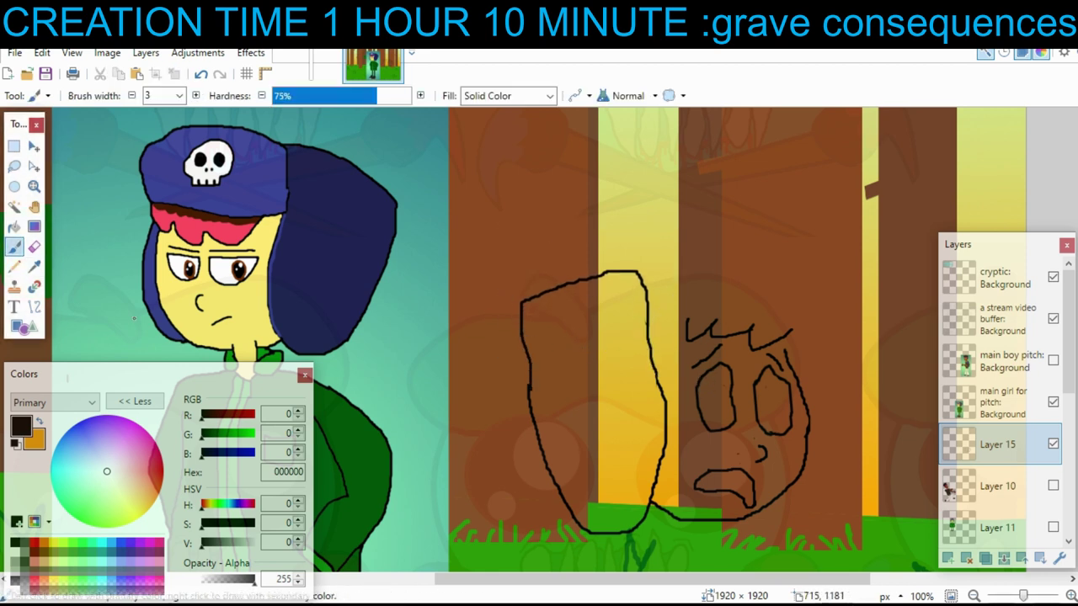
# - Draw a curve above the zigzag fringe, then lasso the curve and the fringe and delete both
pyautogui.moveTo(731, 280)
pyautogui.mouseDown()
pyautogui.moveTo(662, 322)
pyautogui.moveTo(775, 288)
pyautogui.mouseUp()
pyautogui.click(14, 166)
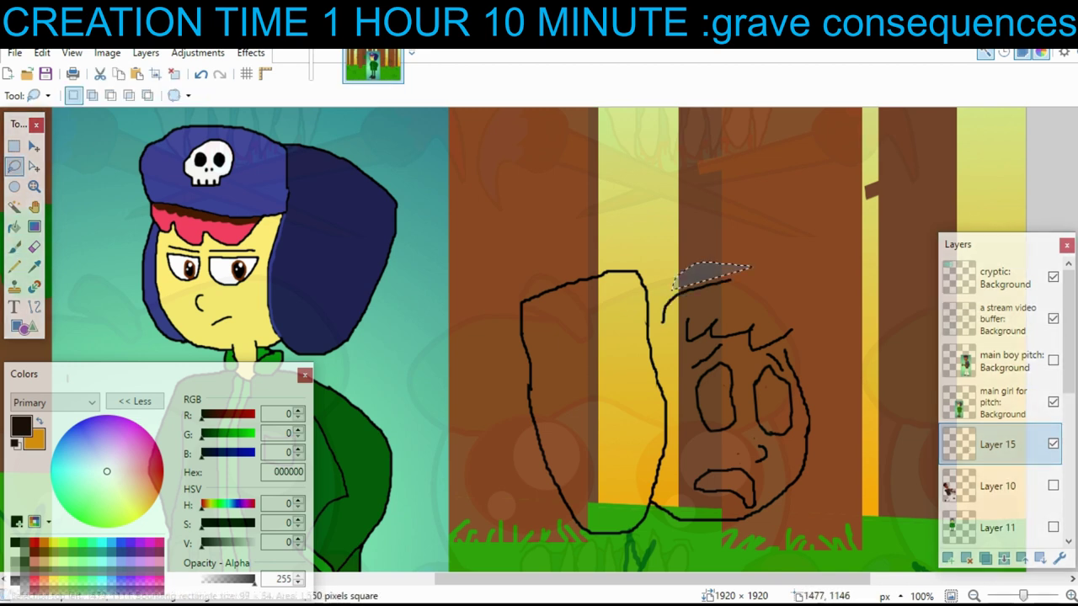
pyautogui.moveTo(674, 291)
pyautogui.mouseDown()
pyautogui.moveTo(683, 354)
pyautogui.moveTo(713, 343)
pyautogui.moveTo(763, 354)
pyautogui.moveTo(825, 322)
pyautogui.mouseUp()
pyautogui.press('Delete')
# - Draw a new jagged fringe just above the eyes and outline the hat's crown over it
pyautogui.press('b')
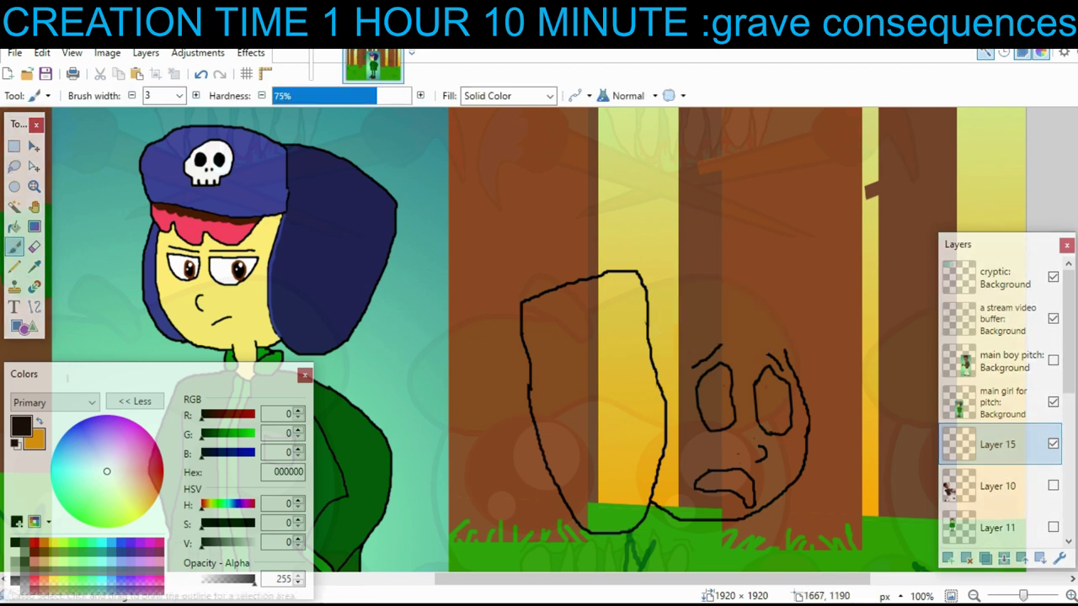
pyautogui.moveTo(671, 358)
pyautogui.mouseDown()
pyautogui.moveTo(716, 332)
pyautogui.moveTo(725, 356)
pyautogui.moveTo(755, 345)
pyautogui.moveTo(766, 361)
pyautogui.moveTo(782, 336)
pyautogui.mouseUp()
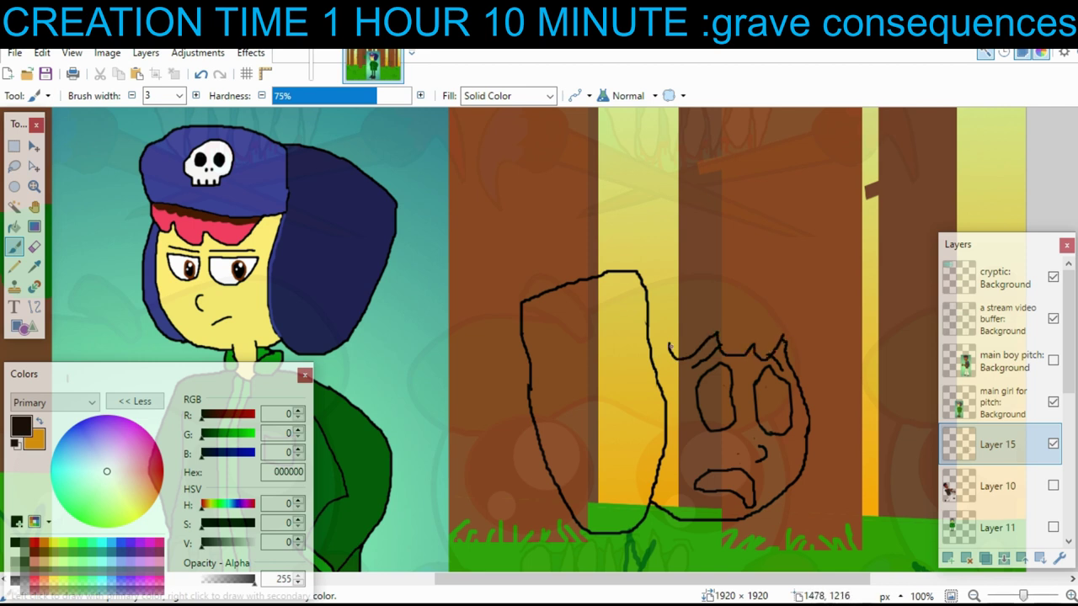
pyautogui.moveTo(645, 327)
pyautogui.mouseDown()
pyautogui.moveTo(786, 320)
pyautogui.moveTo(805, 271)
pyautogui.moveTo(803, 243)
pyautogui.moveTo(749, 221)
pyautogui.moveTo(678, 221)
pyautogui.mouseUp()
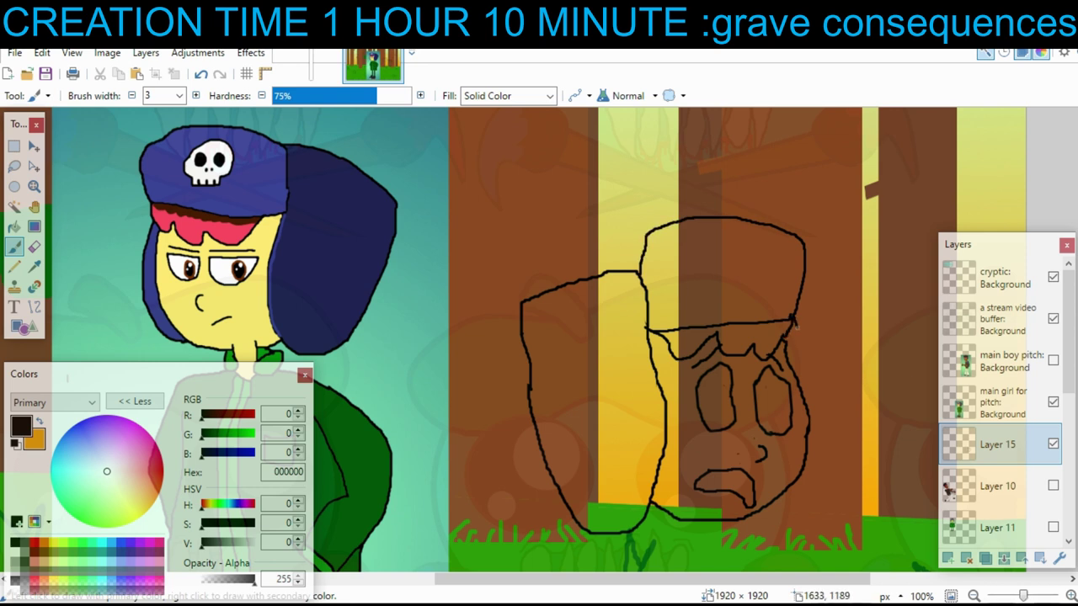
# - Outline the far ear flap beside the face, and draw a skull with eyes, nose and teeth on the hat's crown
pyautogui.moveTo(794, 322)
pyautogui.mouseDown()
pyautogui.moveTo(817, 419)
pyautogui.moveTo(818, 467)
pyautogui.moveTo(780, 518)
pyautogui.mouseUp()
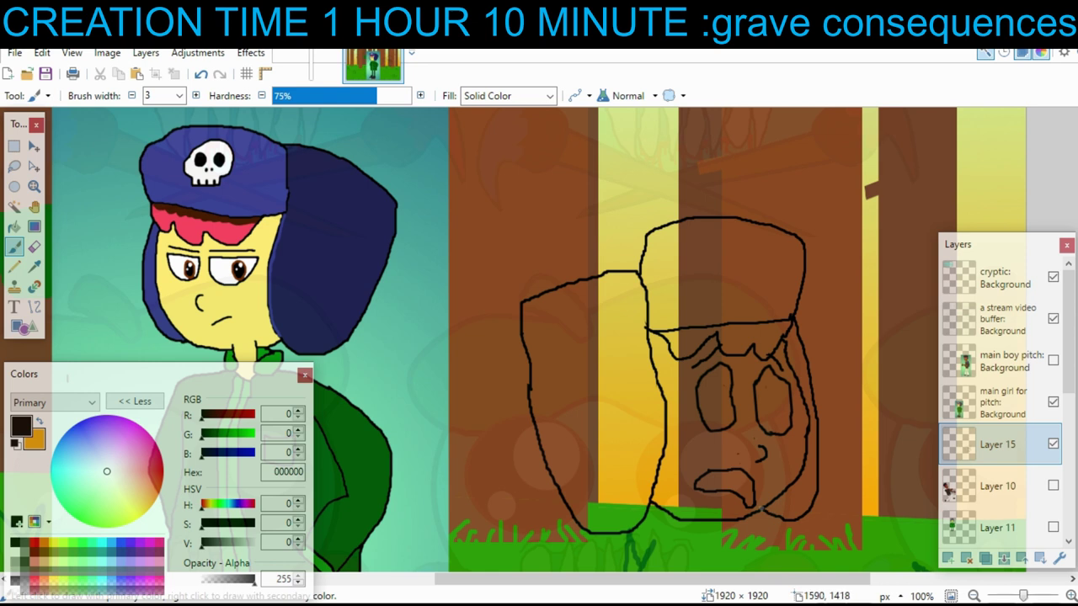
pyautogui.moveTo(839, 472)
pyautogui.mouseDown()
pyautogui.moveTo(849, 459)
pyautogui.moveTo(841, 448)
pyautogui.mouseUp()
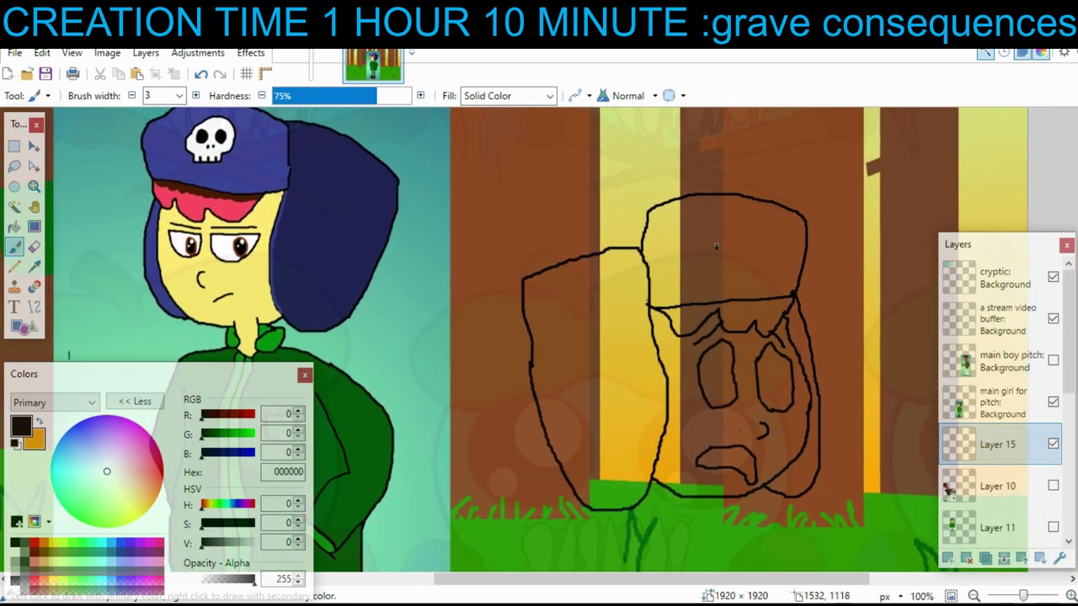
pyautogui.moveTo(715, 246)
pyautogui.mouseDown()
pyautogui.moveTo(750, 218)
pyautogui.moveTo(751, 264)
pyautogui.mouseUp()
pyautogui.press('e')
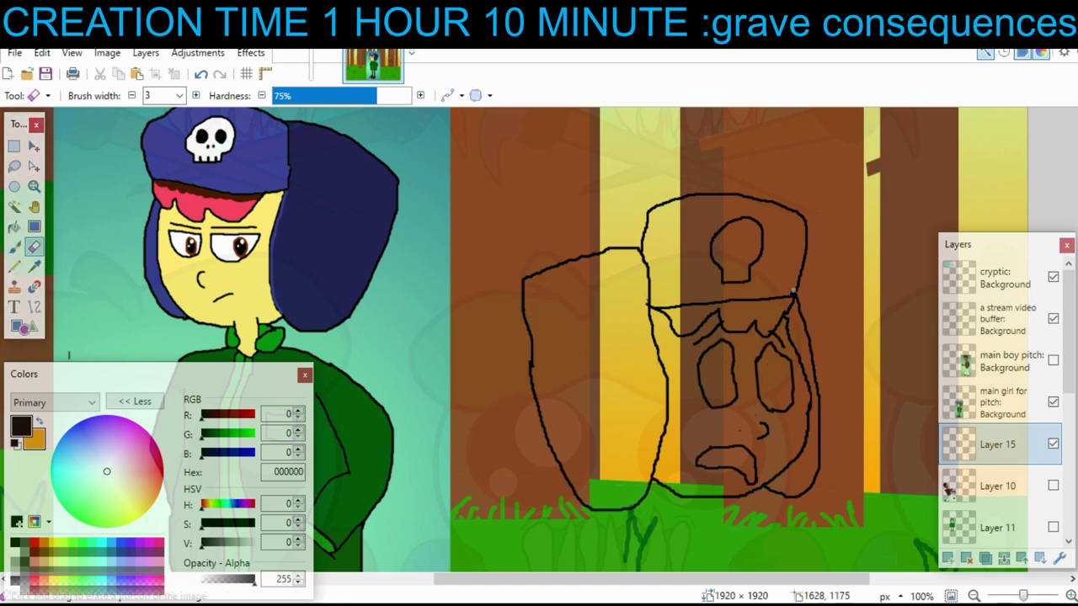
pyautogui.press('b')
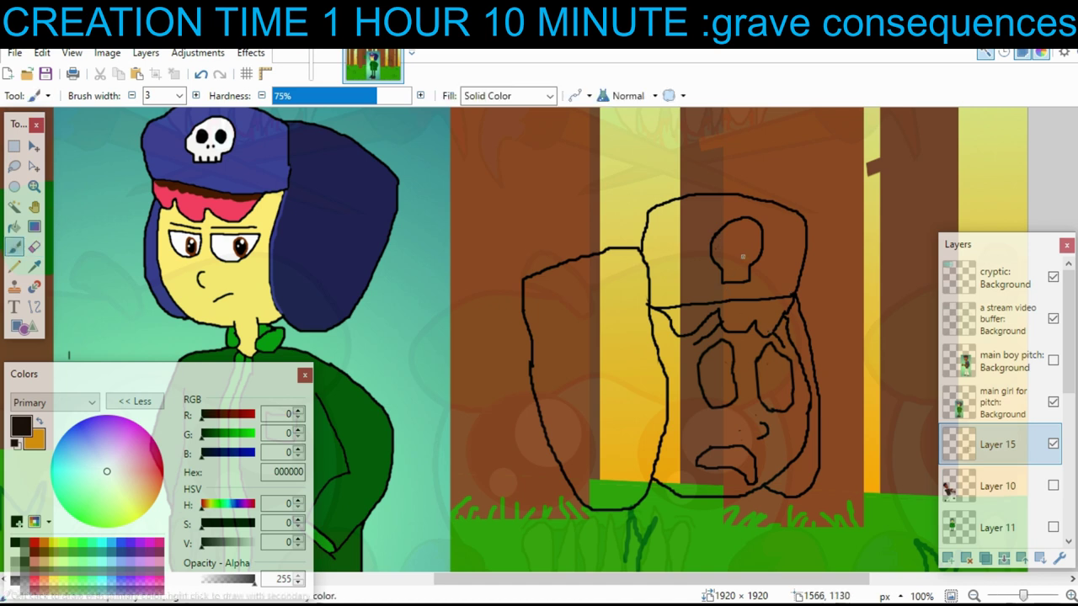
pyautogui.moveTo(741, 245)
pyautogui.mouseDown()
pyautogui.moveTo(751, 237)
pyautogui.moveTo(718, 245)
pyautogui.mouseUp()
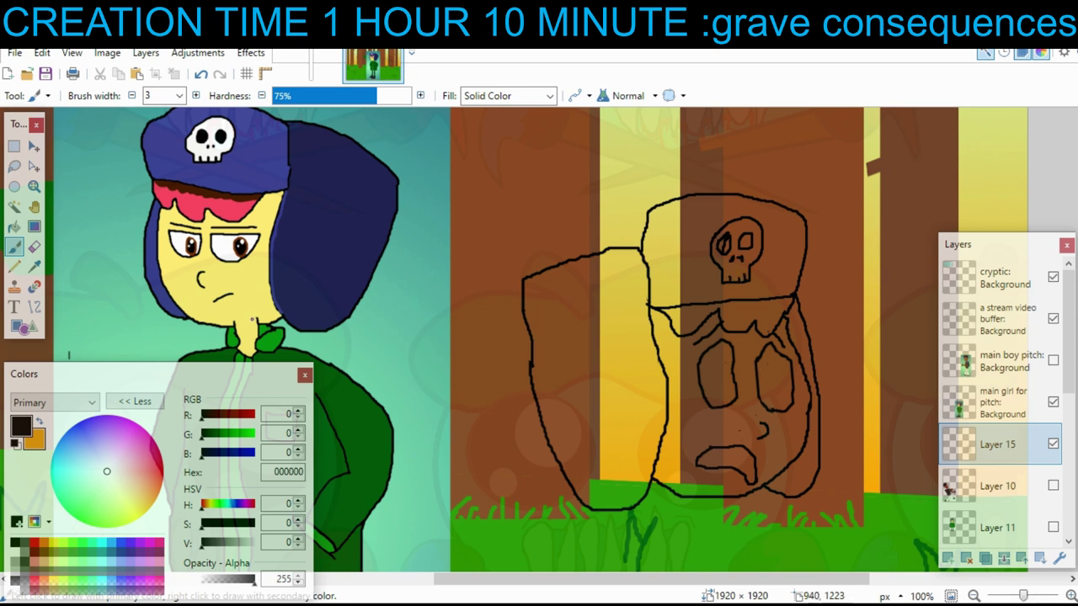
# - Draw a short neck below the chin with two rounded collar flaps joined by a curve underneath
pyautogui.scroll(-4, 671, 313)
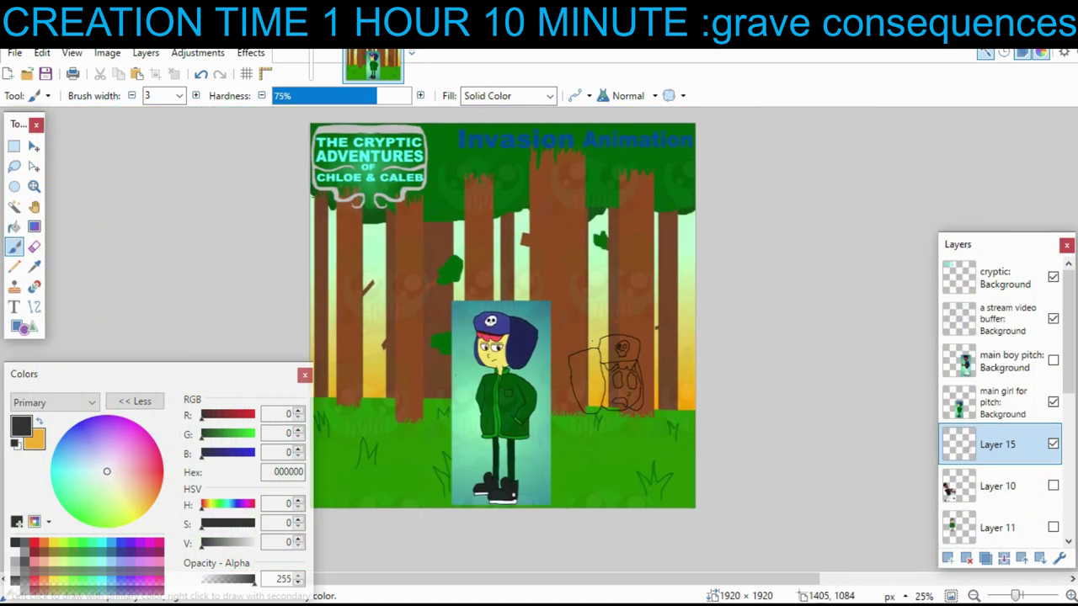
pyautogui.moveTo(591, 341); pyautogui.dragTo(642, 354)
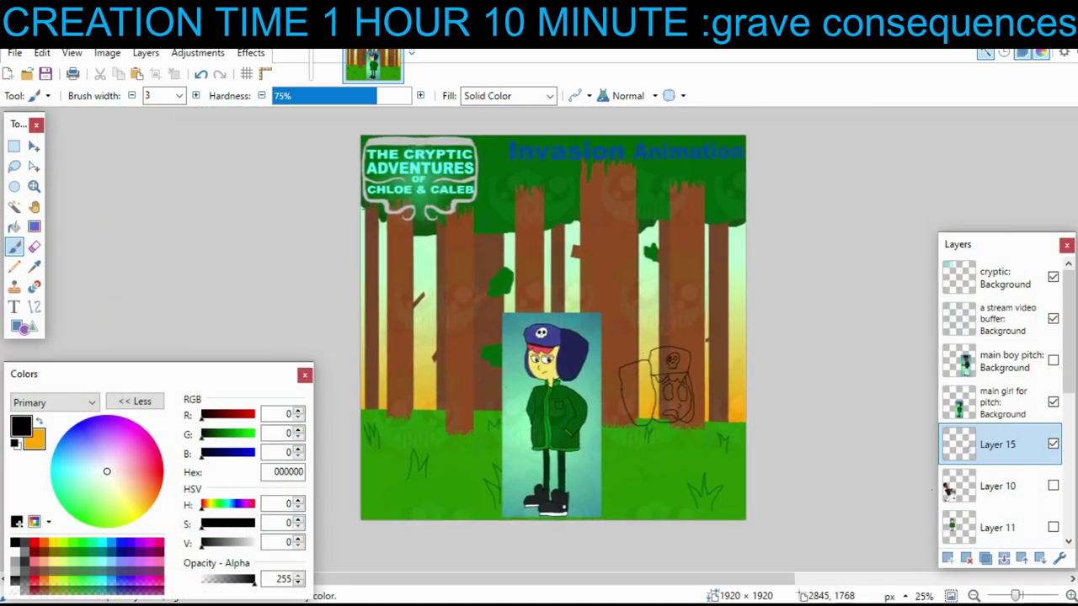
pyautogui.scroll(2, 552, 332)
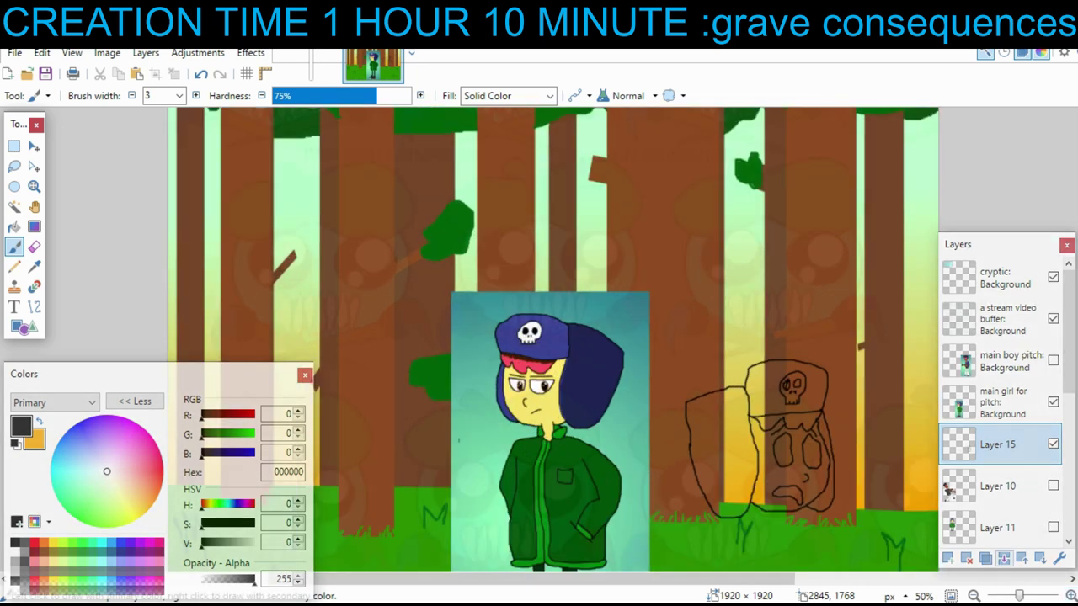
pyautogui.moveTo(915, 463); pyautogui.dragTo(833, 306)
pyautogui.moveTo(915, 421); pyautogui.dragTo(808, 421)
pyautogui.scroll(1, 808, 421)
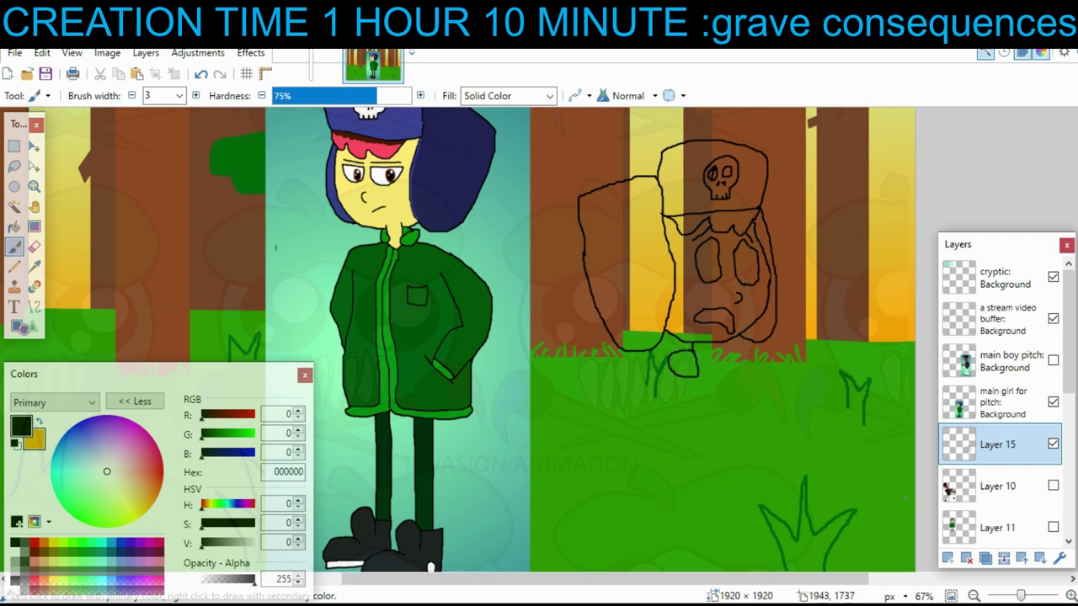
pyautogui.scroll(1, 699, 240)
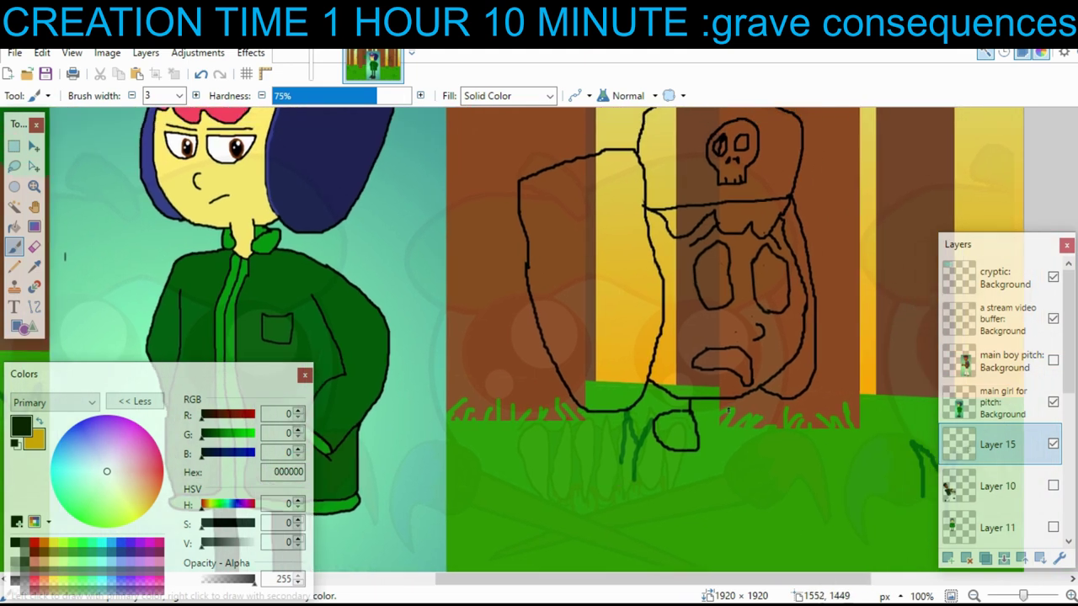
pyautogui.moveTo(729, 411)
pyautogui.mouseDown()
pyautogui.moveTo(710, 432)
pyautogui.moveTo(715, 455)
pyautogui.moveTo(741, 450)
pyautogui.moveTo(754, 423)
pyautogui.moveTo(727, 412)
pyautogui.mouseUp()
pyautogui.moveTo(691, 451); pyautogui.dragTo(722, 464)
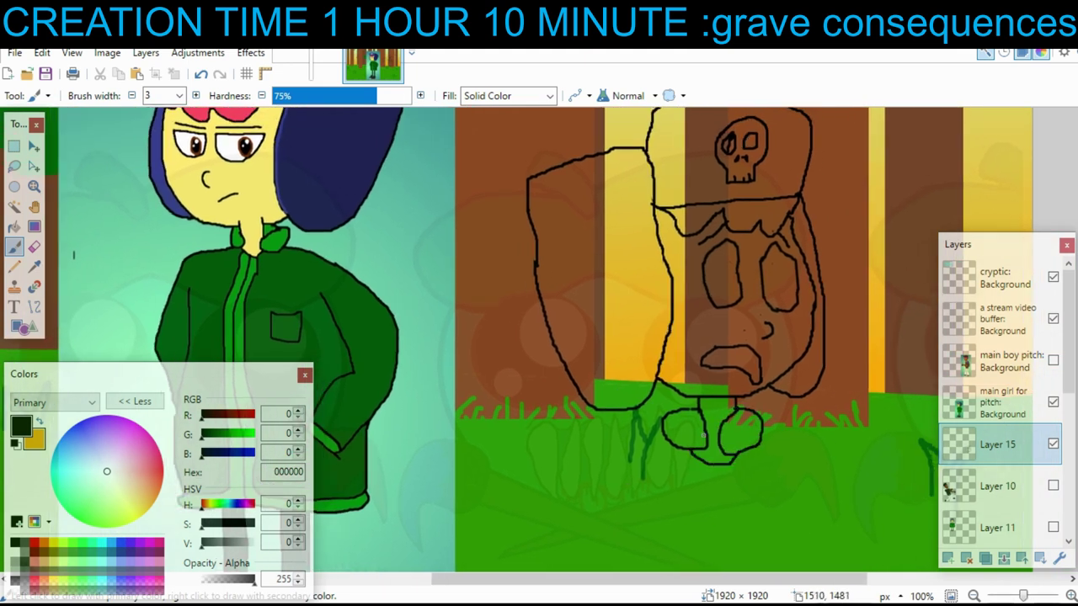
# - Move the head and collar sketch upward to make room for the body
pyautogui.moveTo(777, 404)
pyautogui.mouseDown()
pyautogui.moveTo(780, 418)
pyautogui.moveTo(761, 398)
pyautogui.moveTo(746, 418)
pyautogui.moveTo(821, 439)
pyautogui.mouseUp()
pyautogui.click(973, 596)
pyautogui.click(19, 149)
pyautogui.click(34, 147)
pyautogui.moveTo(554, 392); pyautogui.dragTo(567, 298)
pyautogui.moveTo(567, 299); pyautogui.dragTo(555, 334)
# - Select the head and collar sketch with a rectangle, scale it down slightly, move it a bit up and left, and deselect it
pyautogui.press('s')
pyautogui.moveTo(511, 211)
pyautogui.mouseDown()
pyautogui.moveTo(788, 497)
pyautogui.moveTo(787, 521)
pyautogui.mouseUp()
pyautogui.click(34, 147)
pyautogui.moveTo(510, 212); pyautogui.dragTo(536, 244)
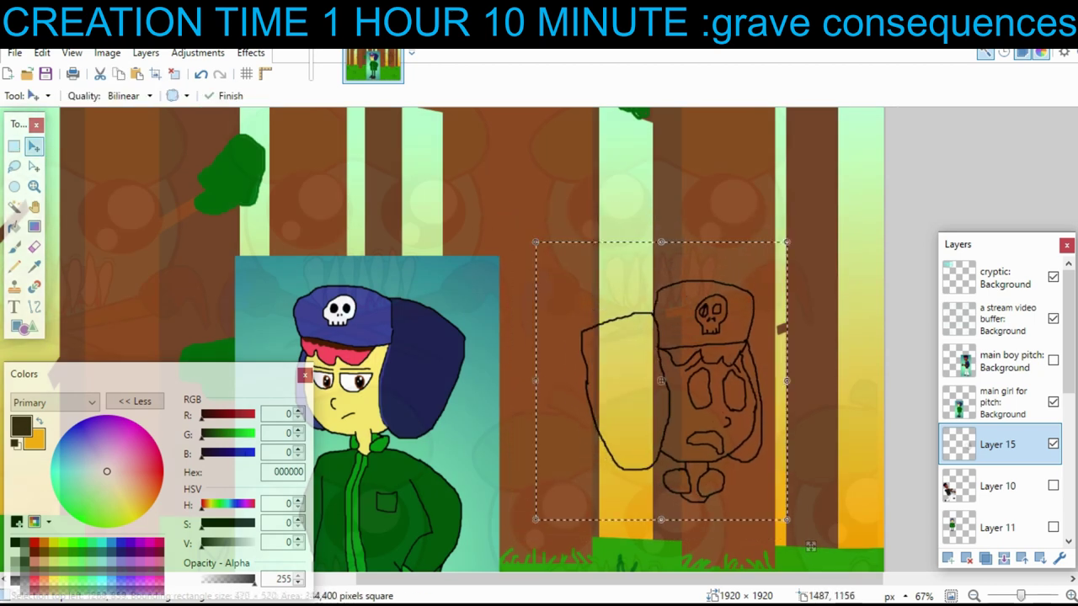
pyautogui.scroll(-2, 665, 404)
pyautogui.hscroll(-1, 665, 405)
pyautogui.moveTo(680, 342)
pyautogui.mouseDown()
pyautogui.moveTo(684, 234)
pyautogui.moveTo(654, 355)
pyautogui.mouseUp()
pyautogui.moveTo(649, 353); pyautogui.dragTo(637, 319)
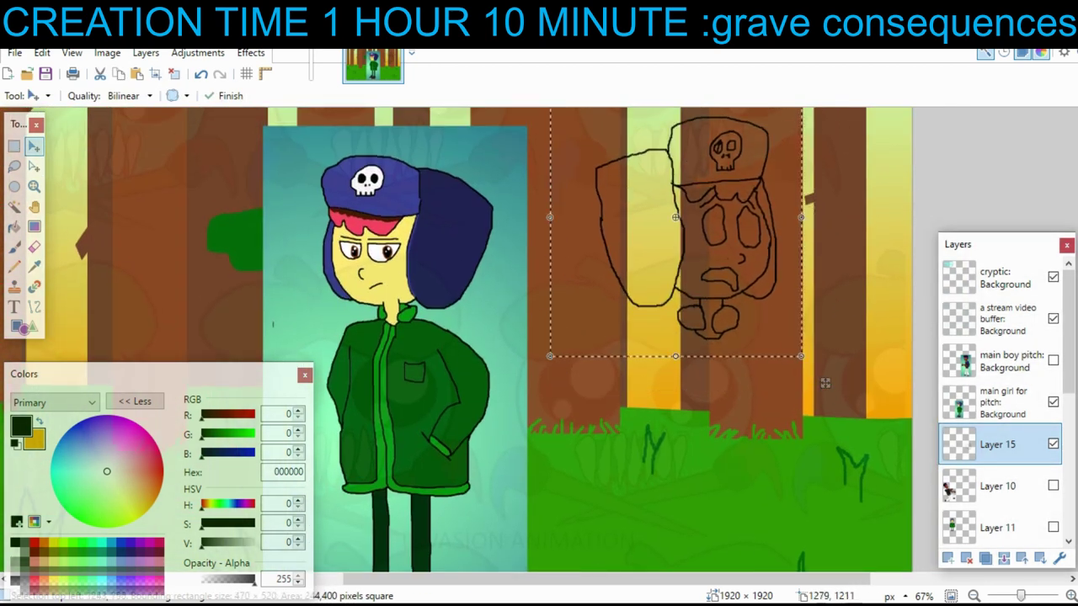
pyautogui.click(175, 74)
# - Draw a large upright oval below the collar, overlapping the edge of the grass
pyautogui.click(15, 247)
pyautogui.scroll(-2, 511, 257)
pyautogui.hscroll(3, 511, 256)
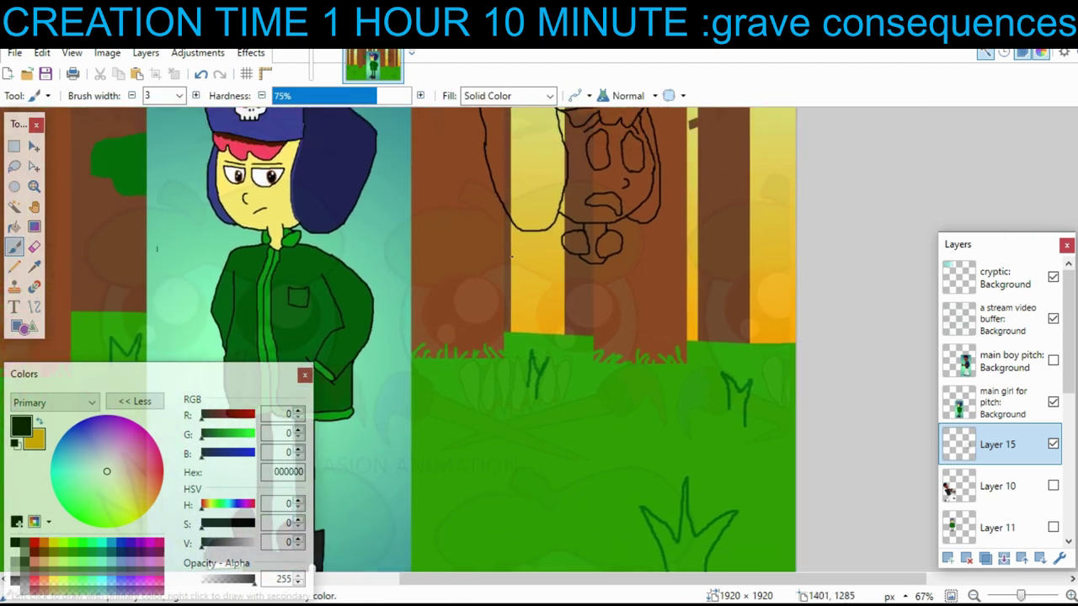
pyautogui.moveTo(602, 307)
pyautogui.mouseDown()
pyautogui.moveTo(589, 426)
pyautogui.moveTo(677, 286)
pyautogui.moveTo(597, 295)
pyautogui.moveTo(634, 303)
pyautogui.moveTo(603, 327)
pyautogui.mouseUp()
# - Draw the bent left sleeve with its cuff, and the right shoulder line and cuff at the oval's other side
pyautogui.scroll(2, 697, 367)
pyautogui.hscroll(-3, 698, 367)
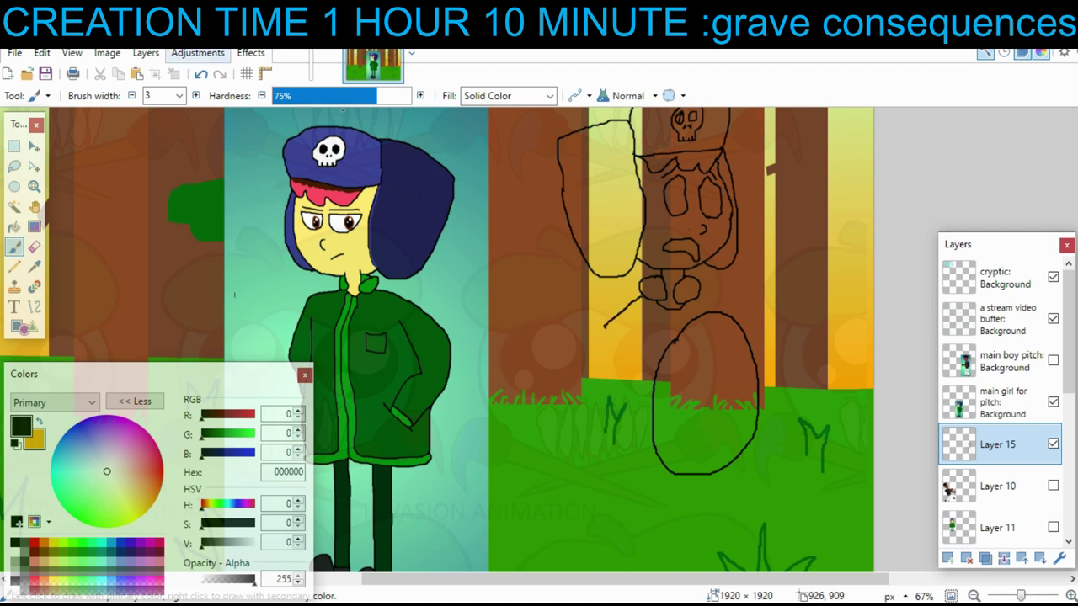
pyautogui.hotkey('ctrl', 'z')
pyautogui.moveTo(640, 294)
pyautogui.mouseDown()
pyautogui.moveTo(595, 310)
pyautogui.moveTo(605, 392)
pyautogui.moveTo(663, 430)
pyautogui.mouseUp()
pyautogui.moveTo(667, 435)
pyautogui.mouseDown()
pyautogui.moveTo(678, 398)
pyautogui.moveTo(633, 374)
pyautogui.moveTo(628, 329)
pyautogui.mouseUp()
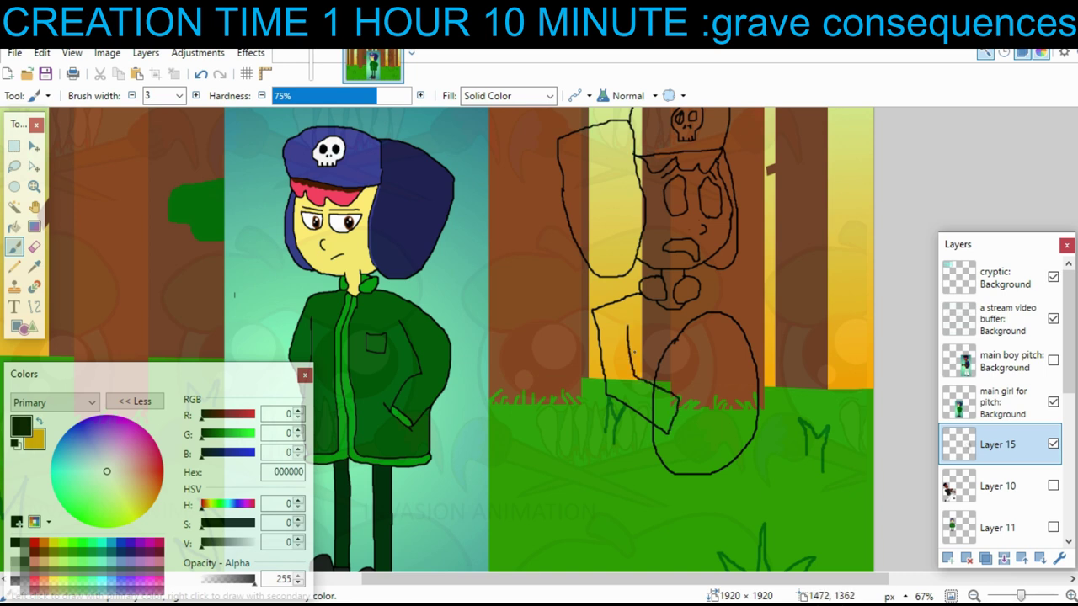
pyautogui.moveTo(704, 296)
pyautogui.mouseDown()
pyautogui.moveTo(743, 308)
pyautogui.moveTo(748, 349)
pyautogui.mouseUp()
pyautogui.moveTo(755, 437)
pyautogui.mouseDown()
pyautogui.moveTo(774, 416)
pyautogui.moveTo(772, 393)
pyautogui.moveTo(758, 395)
pyautogui.moveTo(787, 399)
pyautogui.mouseUp()
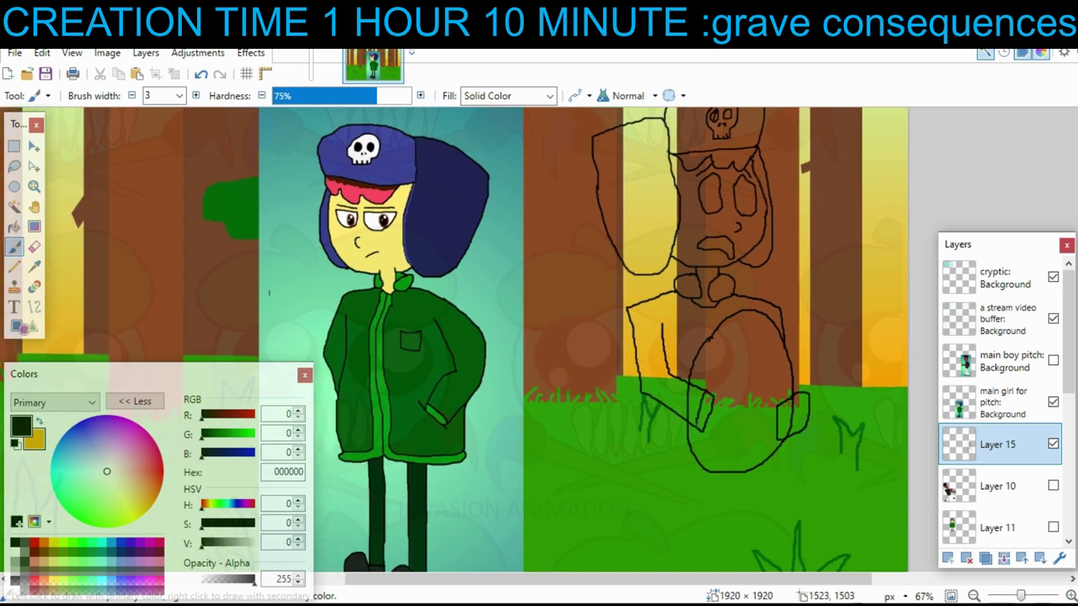
# - Draw the coat's side edge and hem below the left sleeve, and the zipper lines between the collar and the oval
pyautogui.scroll(-2, 701, 428)
pyautogui.moveTo(656, 357)
pyautogui.mouseDown()
pyautogui.moveTo(655, 424)
pyautogui.moveTo(661, 439)
pyautogui.moveTo(686, 437)
pyautogui.mouseUp()
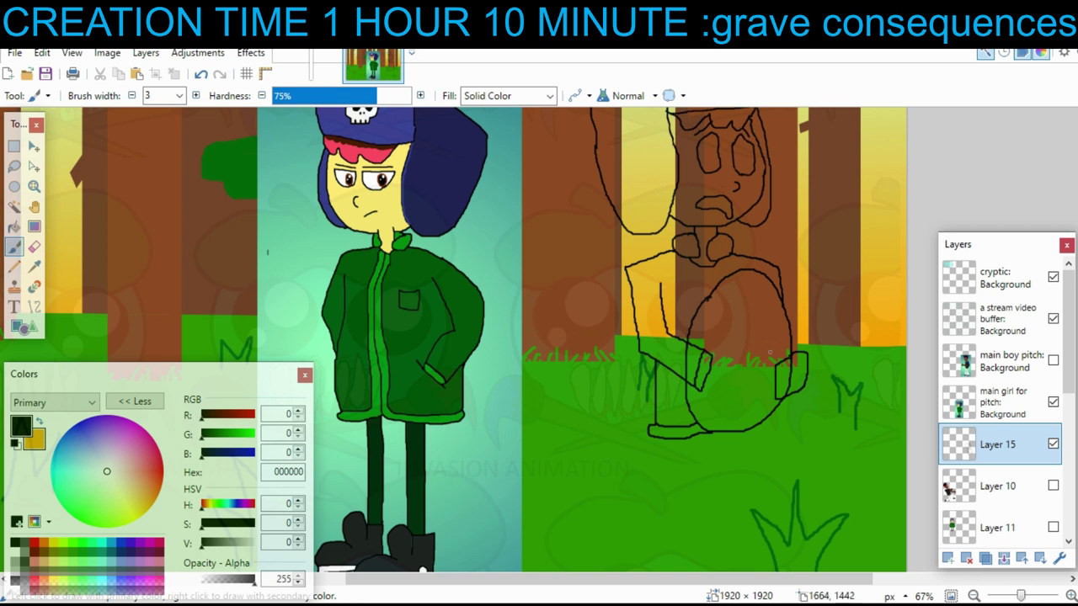
pyautogui.moveTo(769, 353); pyautogui.dragTo(830, 277)
pyautogui.click(1071, 596)
pyautogui.scroll(2, 831, 278)
pyautogui.hscroll(2, 808, 244)
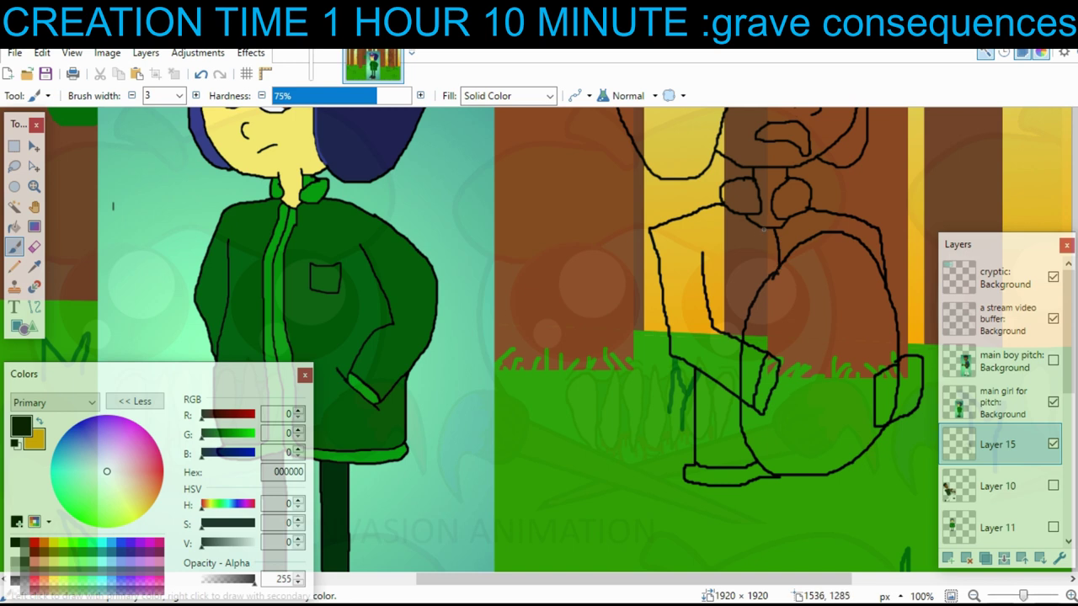
pyautogui.moveTo(763, 229); pyautogui.dragTo(764, 282)
# - Draw two bent lines for the left leg, running from the hem down and outward to the left
pyautogui.scroll(-5, 783, 226)
pyautogui.hscroll(2, 673, 252)
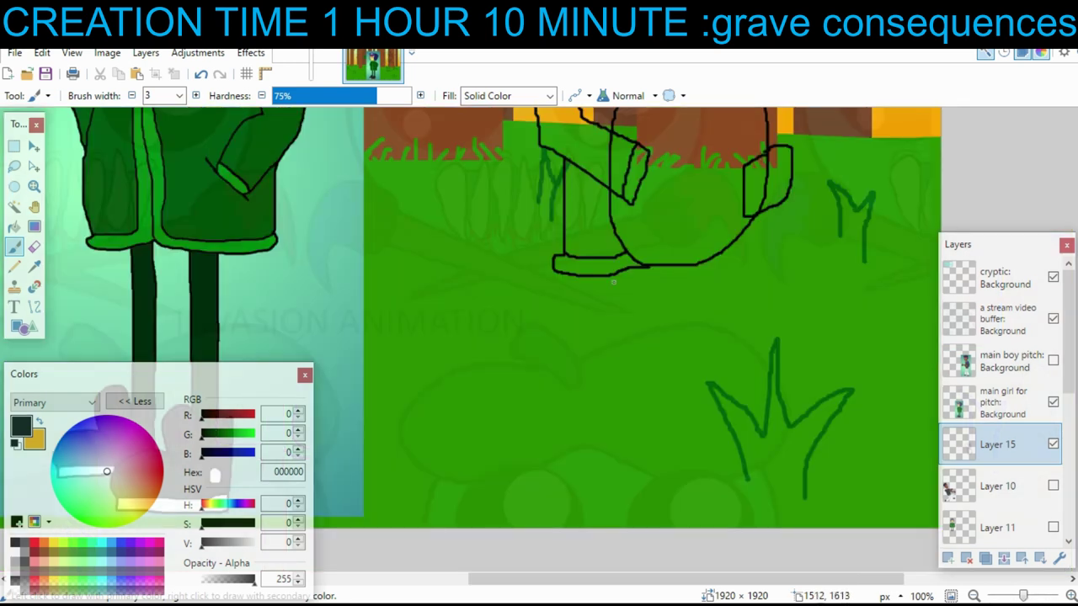
pyautogui.moveTo(593, 277)
pyautogui.mouseDown()
pyautogui.moveTo(575, 323)
pyautogui.moveTo(494, 370)
pyautogui.mouseUp()
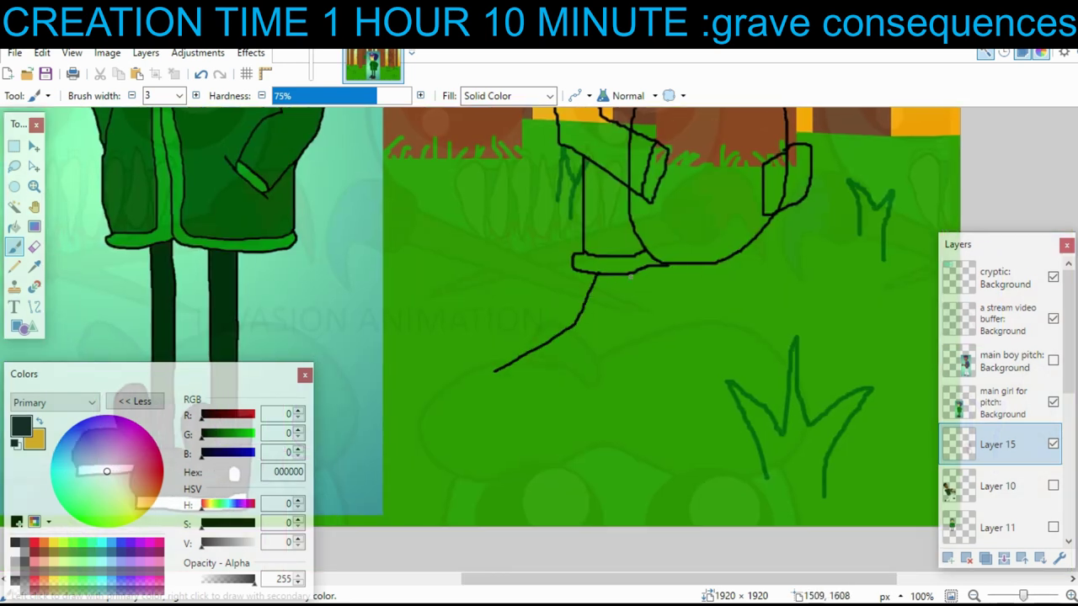
pyautogui.moveTo(625, 281)
pyautogui.mouseDown()
pyautogui.moveTo(596, 341)
pyautogui.moveTo(532, 400)
pyautogui.mouseUp()
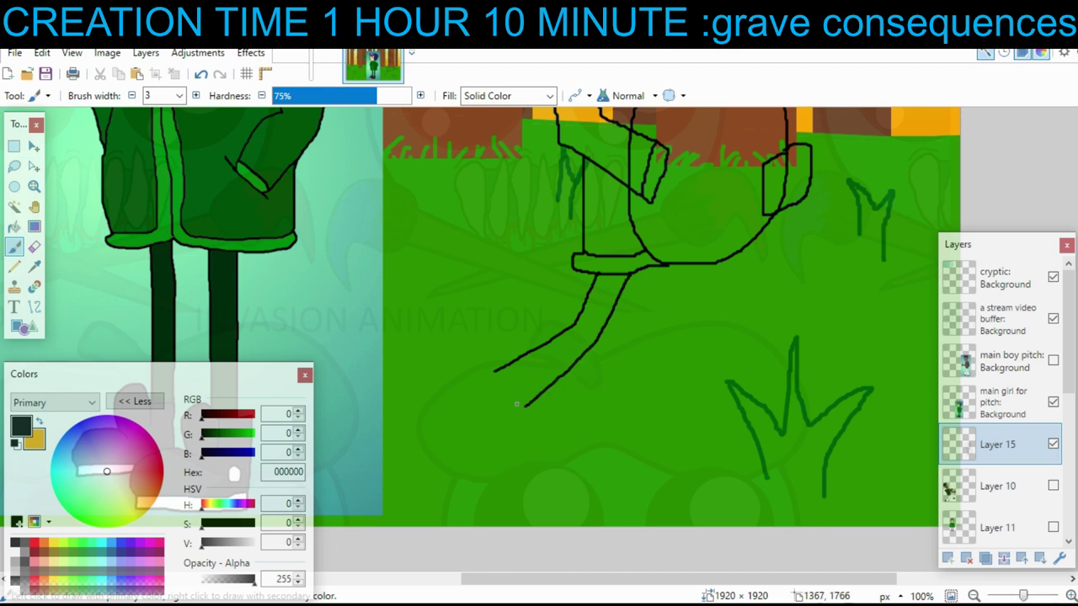
# - Draw the right leg's outer line, running sideways from the oval's base and bending down to the right
pyautogui.scroll(4, 451, 478)
pyautogui.hscroll(4, 451, 478)
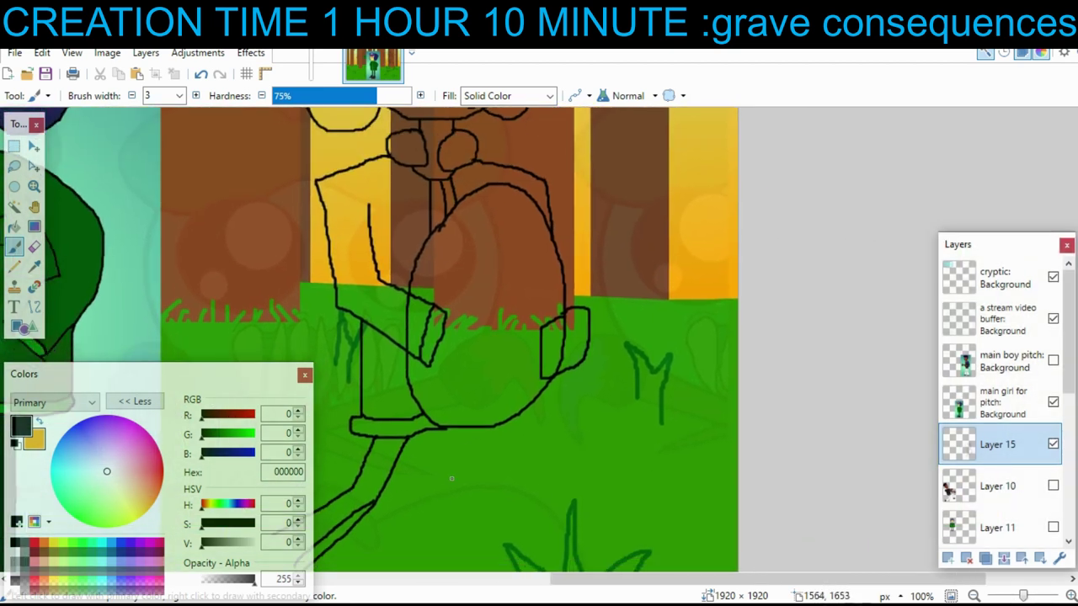
pyautogui.scroll(-2, 451, 478)
pyautogui.hscroll(-1, 451, 478)
pyautogui.moveTo(550, 319)
pyautogui.mouseDown()
pyautogui.moveTo(623, 318)
pyautogui.moveTo(688, 431)
pyautogui.mouseUp()
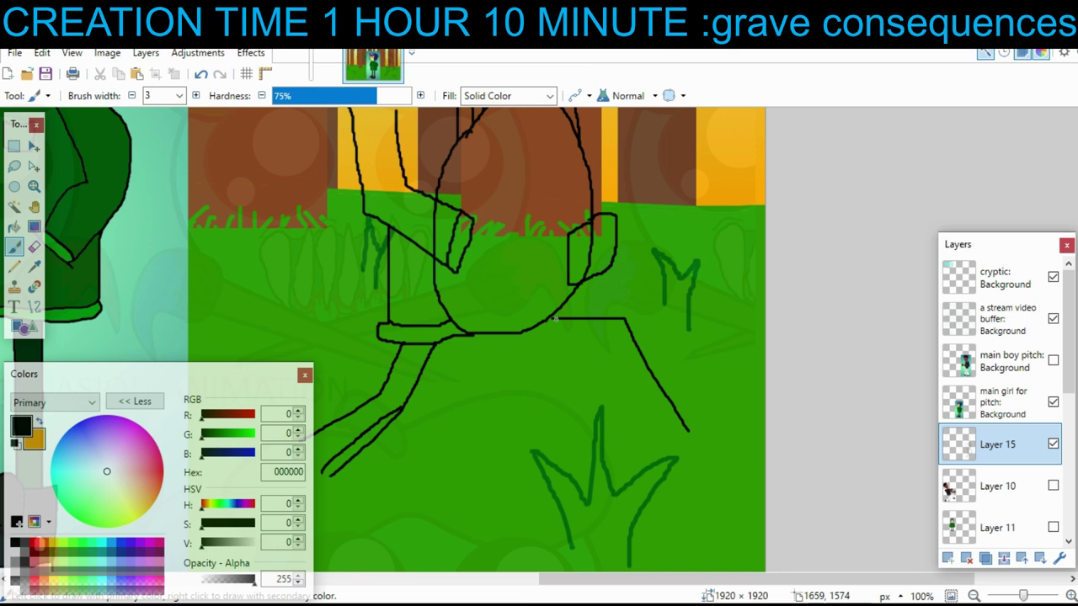
# - Draw the right shoe at the end of the leg line, with a rounded tongue and an angular heel
pyautogui.scroll(-4, 563, 334)
pyautogui.hscroll(-4, 563, 334)
pyautogui.scroll(1, 780, 318)
pyautogui.hscroll(3, 780, 319)
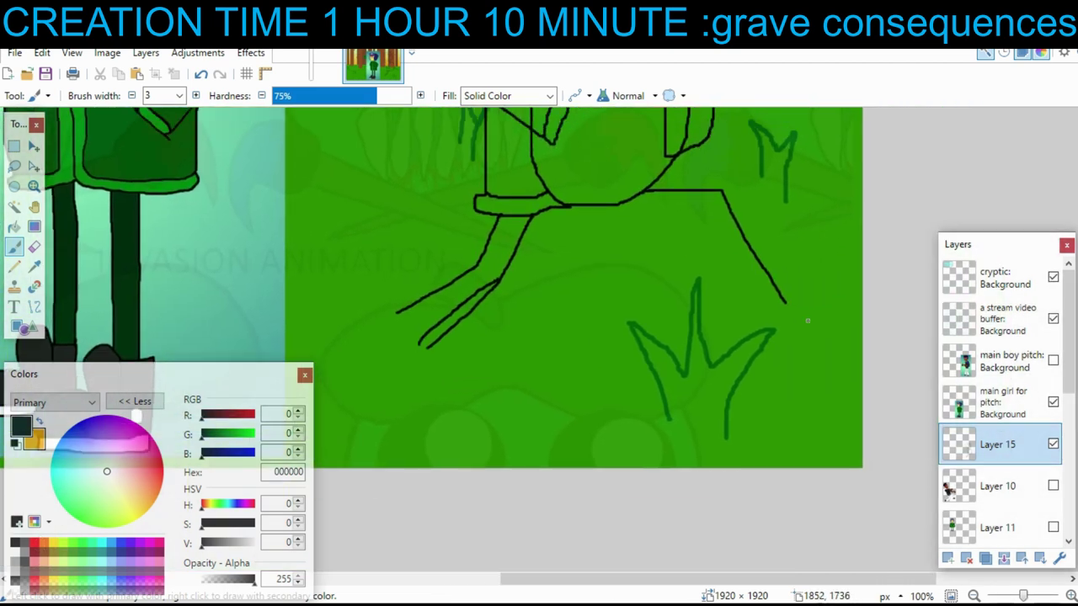
pyautogui.scroll(-1, 807, 319)
pyautogui.hscroll(-1, 806, 320)
pyautogui.moveTo(820, 261)
pyautogui.mouseDown()
pyautogui.moveTo(792, 296)
pyautogui.moveTo(812, 310)
pyautogui.moveTo(814, 247)
pyautogui.moveTo(839, 235)
pyautogui.moveTo(860, 255)
pyautogui.mouseUp()
pyautogui.hotkey('ctrl', 'z')
pyautogui.hotkey('ctrl', 'z')
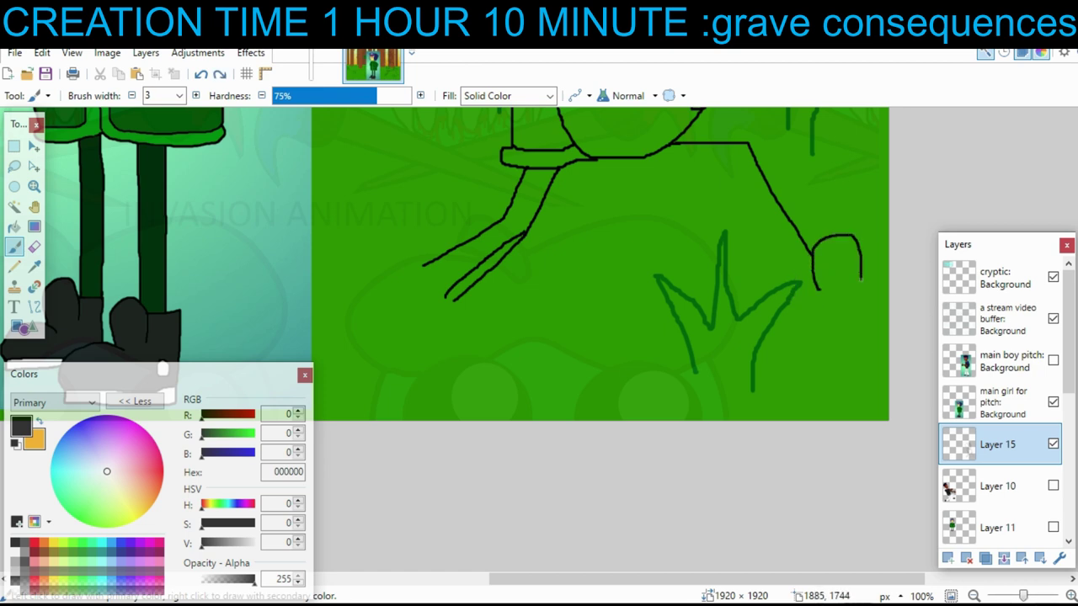
pyautogui.moveTo(856, 295); pyautogui.dragTo(906, 268)
pyautogui.moveTo(812, 271)
pyautogui.mouseDown()
pyautogui.moveTo(831, 302)
pyautogui.moveTo(813, 329)
pyautogui.moveTo(834, 356)
pyautogui.moveTo(871, 306)
pyautogui.mouseUp()
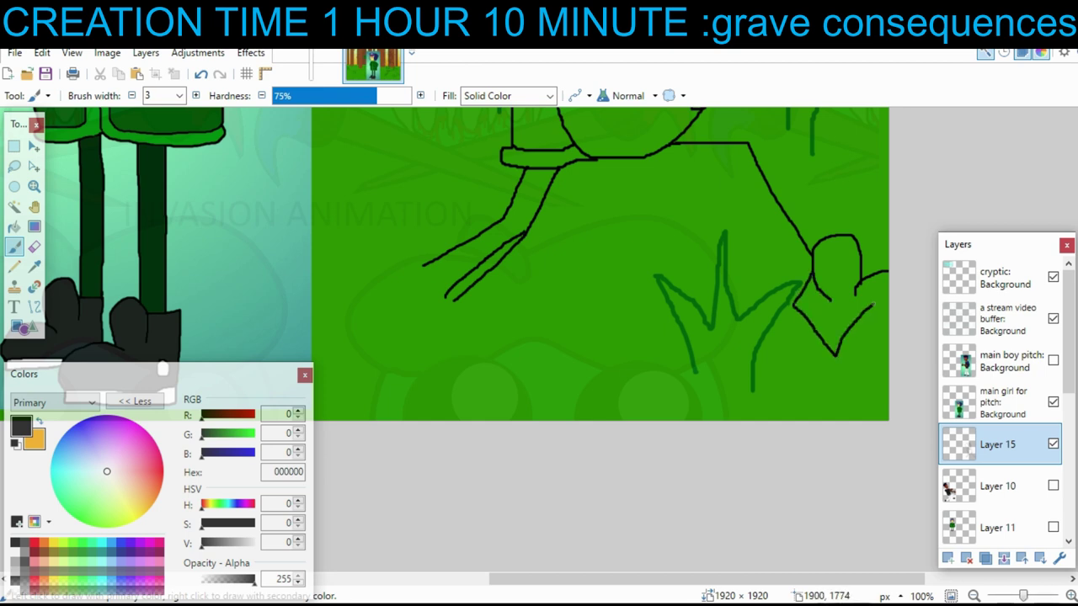
# - Draw the right shoe's curved sole with a double edge, undoing the stray stroke across it
pyautogui.moveTo(839, 360); pyautogui.dragTo(891, 331)
pyautogui.scroll(-1, 879, 306)
pyautogui.moveTo(866, 264); pyautogui.dragTo(838, 300)
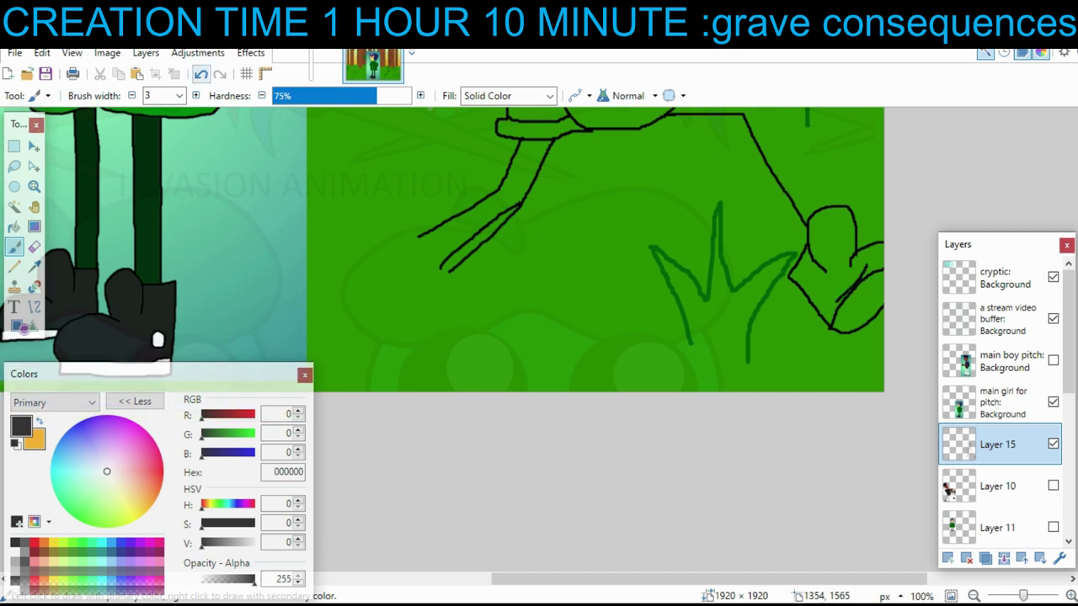
pyautogui.click(201, 74)
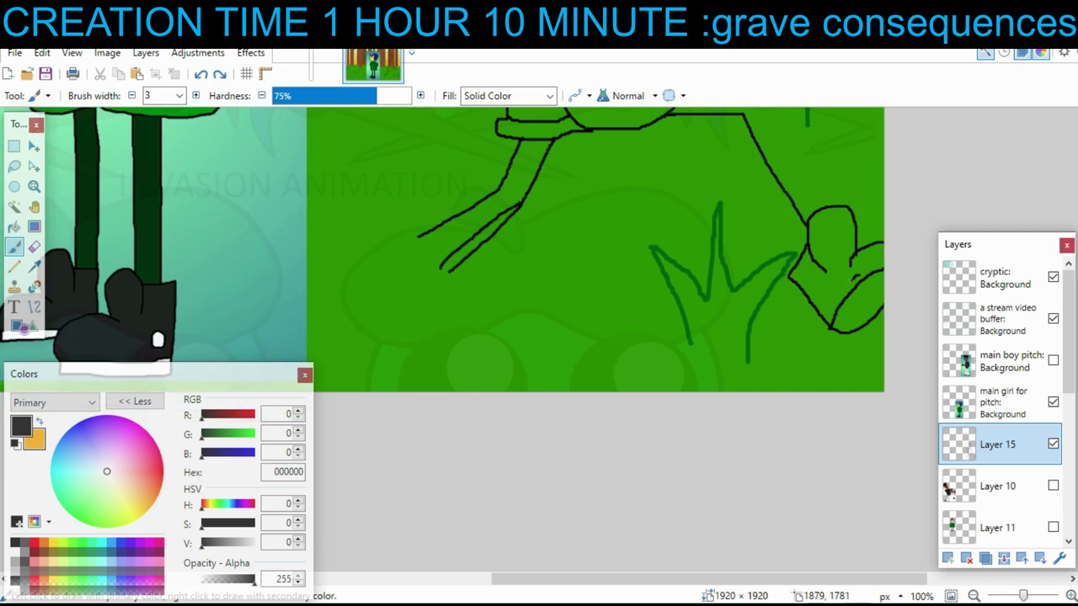
pyautogui.moveTo(835, 303); pyautogui.dragTo(829, 322)
pyautogui.moveTo(858, 278); pyautogui.dragTo(887, 261)
# - Add a small square detail to the right shoe and draw the right leg's inner line up to the body
pyautogui.scroll(2, 810, 209)
pyautogui.hscroll(-1, 810, 209)
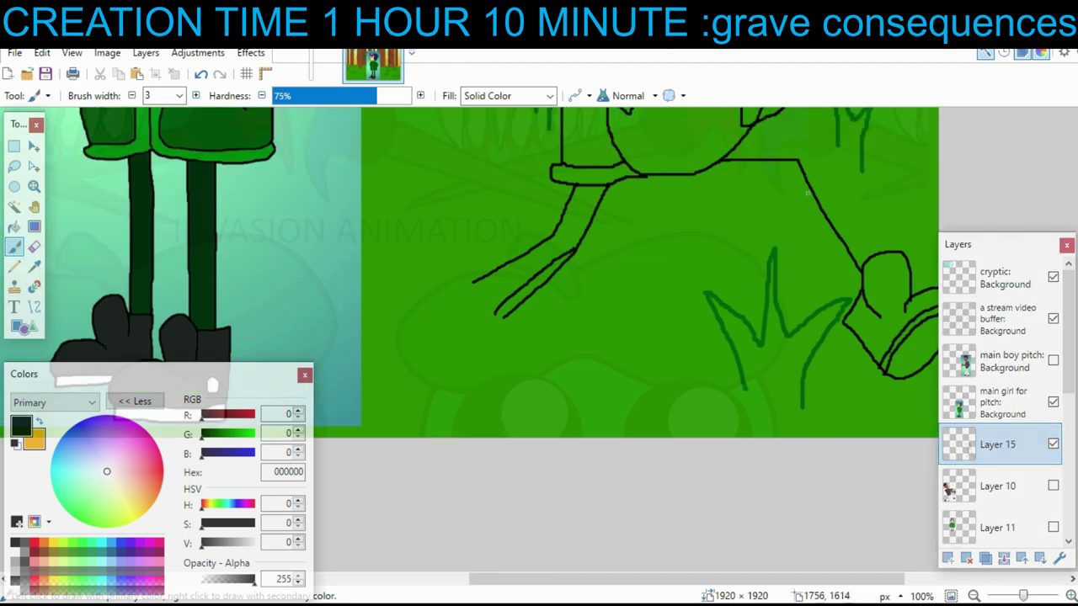
pyautogui.hscroll(4, 688, 269)
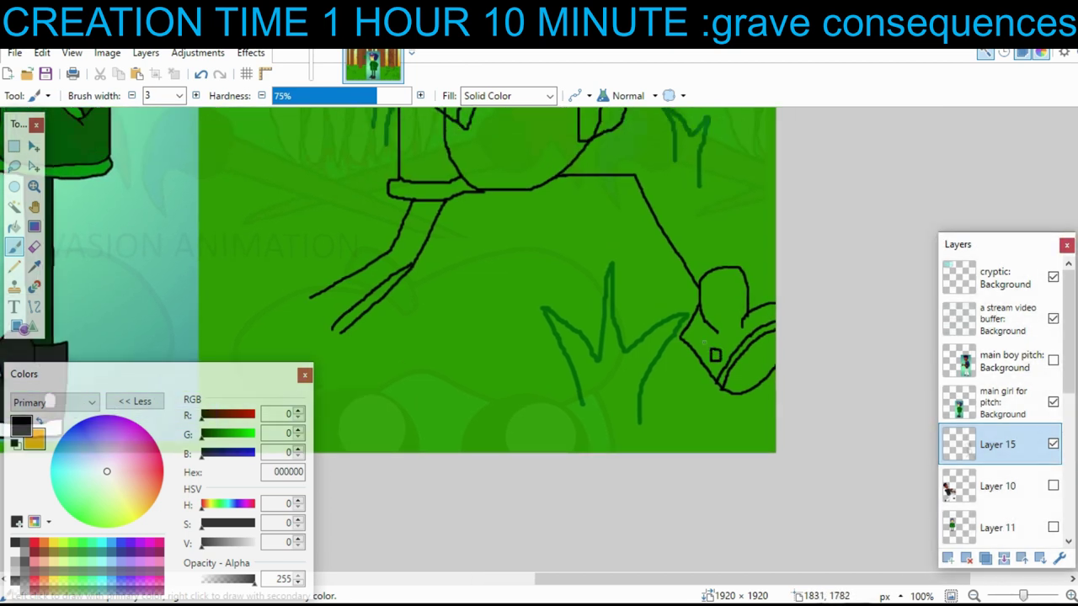
pyautogui.scroll(2, 704, 341)
pyautogui.hscroll(-2, 704, 341)
pyautogui.moveTo(762, 366)
pyautogui.mouseDown()
pyautogui.moveTo(679, 251)
pyautogui.moveTo(638, 255)
pyautogui.moveTo(573, 236)
pyautogui.mouseUp()
# - Draw the left shoe at the end of the left leg, with an angular outline and looping inner shapes
pyautogui.hscroll(-7, 652, 249)
pyautogui.scroll(-1, 651, 305)
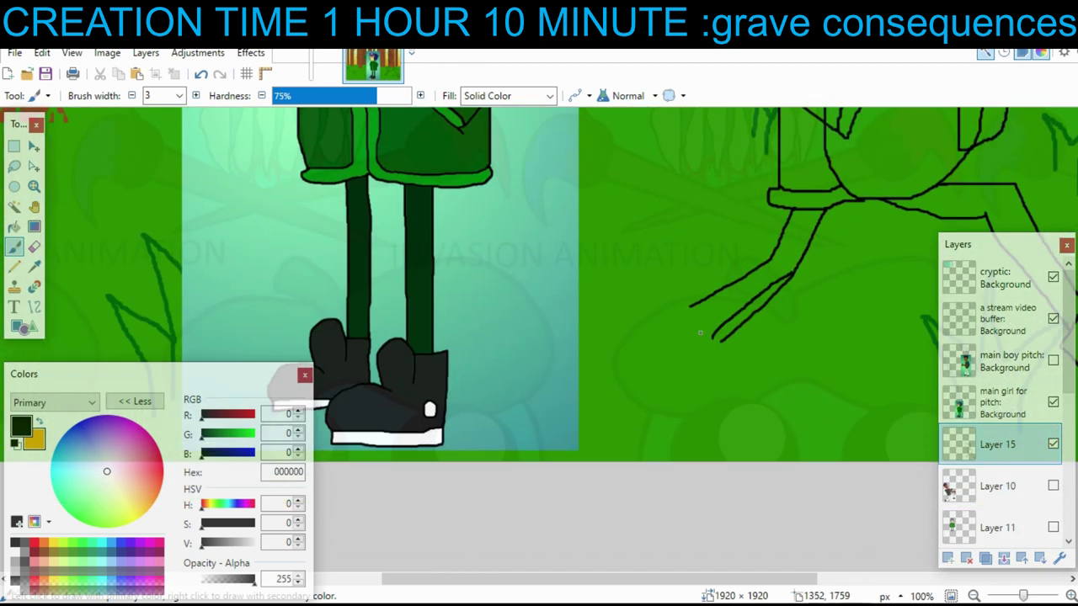
pyautogui.moveTo(714, 338)
pyautogui.mouseDown()
pyautogui.moveTo(663, 356)
pyautogui.moveTo(711, 363)
pyautogui.moveTo(684, 390)
pyautogui.moveTo(711, 414)
pyautogui.moveTo(686, 442)
pyautogui.moveTo(664, 443)
pyautogui.moveTo(640, 407)
pyautogui.moveTo(625, 345)
pyautogui.moveTo(683, 299)
pyautogui.moveTo(701, 328)
pyautogui.moveTo(718, 330)
pyautogui.moveTo(606, 372)
pyautogui.moveTo(659, 341)
pyautogui.moveTo(687, 354)
pyautogui.moveTo(647, 394)
pyautogui.moveTo(612, 397)
pyautogui.moveTo(655, 400)
pyautogui.moveTo(649, 432)
pyautogui.mouseUp()
pyautogui.scroll(-2, 183, 241)
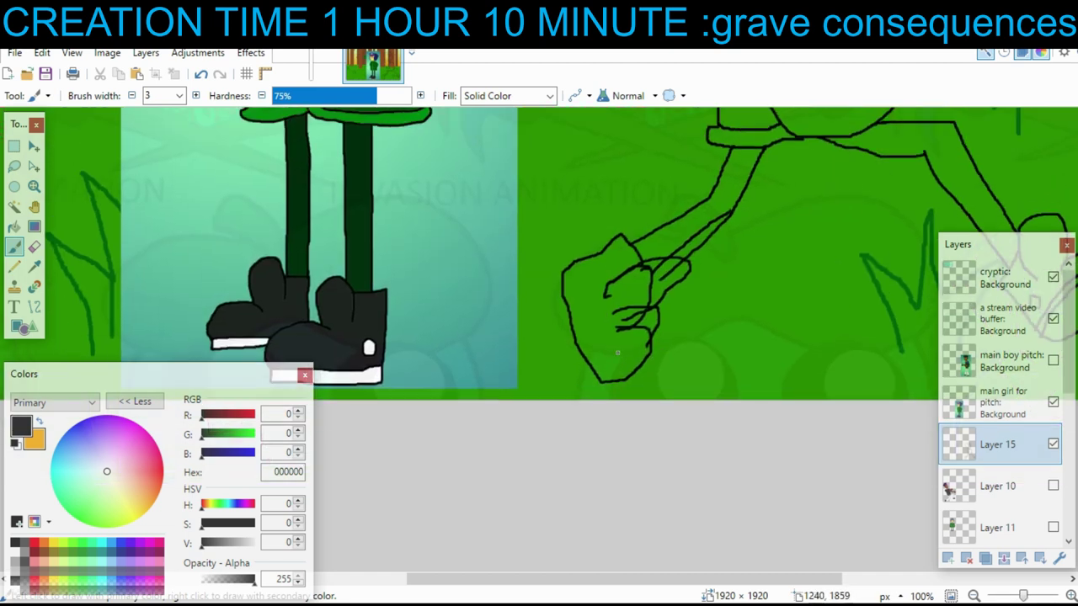
# - Erase the left shoe's inner shapes and the adjoining leg end with a 50-wide eraser, and return to the brush at width 3
pyautogui.press('e')
pyautogui.click(179, 95)
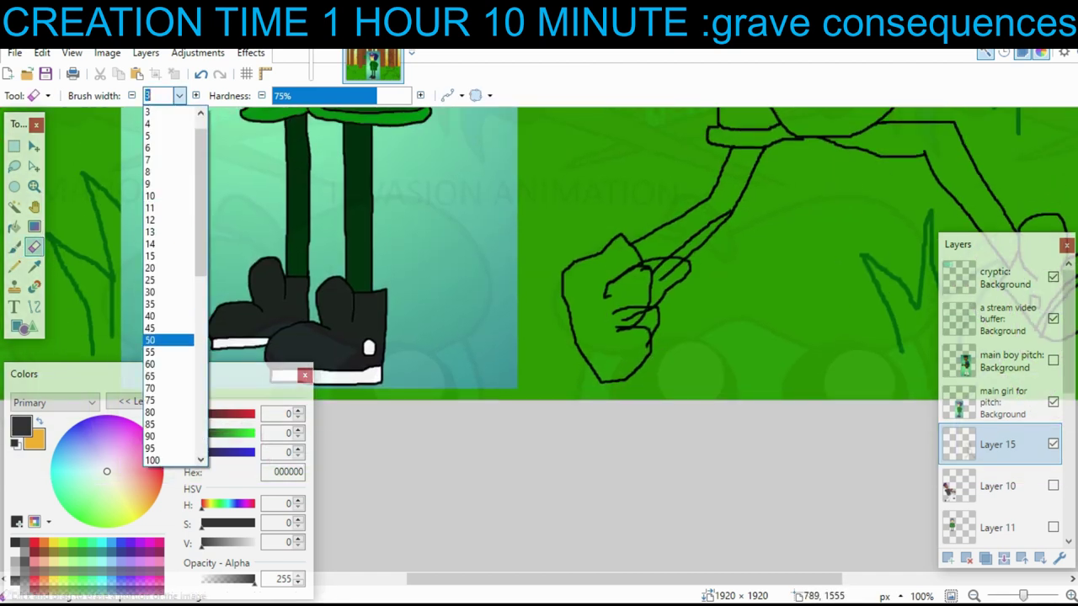
pyautogui.click(160, 340)
pyautogui.moveTo(711, 291)
pyautogui.mouseDown()
pyautogui.moveTo(670, 277)
pyautogui.moveTo(724, 240)
pyautogui.moveTo(721, 261)
pyautogui.moveTo(654, 272)
pyautogui.moveTo(655, 347)
pyautogui.moveTo(629, 320)
pyautogui.moveTo(640, 298)
pyautogui.moveTo(492, 216)
pyautogui.moveTo(604, 294)
pyautogui.moveTo(594, 282)
pyautogui.moveTo(606, 250)
pyautogui.moveTo(562, 290)
pyautogui.mouseUp()
pyautogui.click(179, 95)
pyautogui.scroll(7, 168, 145)
pyautogui.click(160, 135)
pyautogui.click(14, 247)
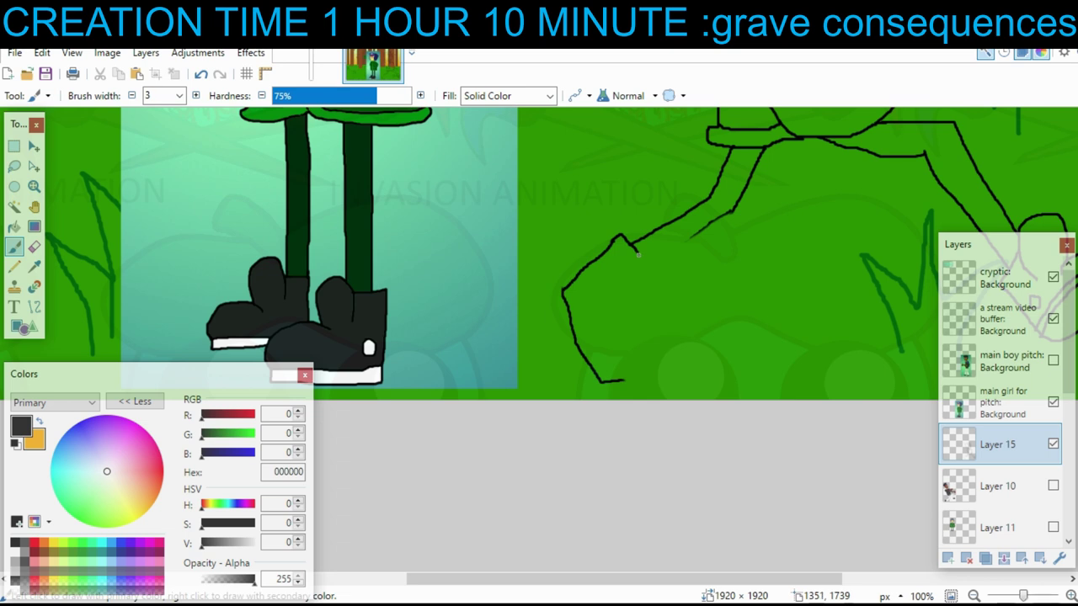
# - Complete the left shoe's outline with an angled ankle edge and two rounded loops along its inner side
pyautogui.moveTo(639, 255)
pyautogui.mouseDown()
pyautogui.moveTo(666, 280)
pyautogui.moveTo(638, 297)
pyautogui.mouseUp()
pyautogui.moveTo(604, 308)
pyautogui.mouseDown()
pyautogui.moveTo(648, 306)
pyautogui.moveTo(626, 323)
pyautogui.moveTo(639, 356)
pyautogui.moveTo(624, 379)
pyautogui.mouseUp()
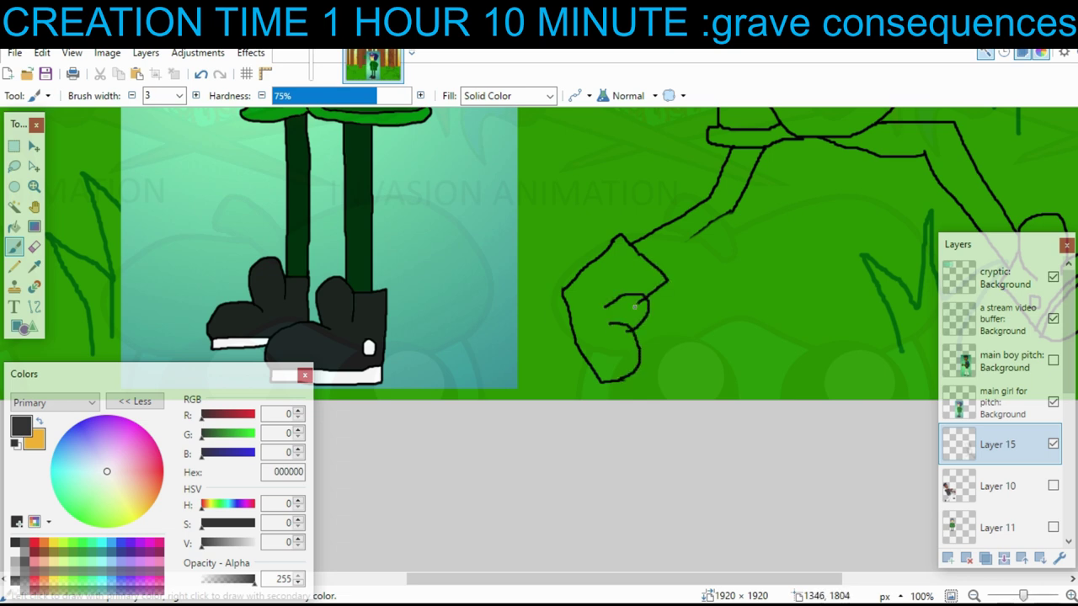
pyautogui.moveTo(640, 281); pyautogui.dragTo(665, 286)
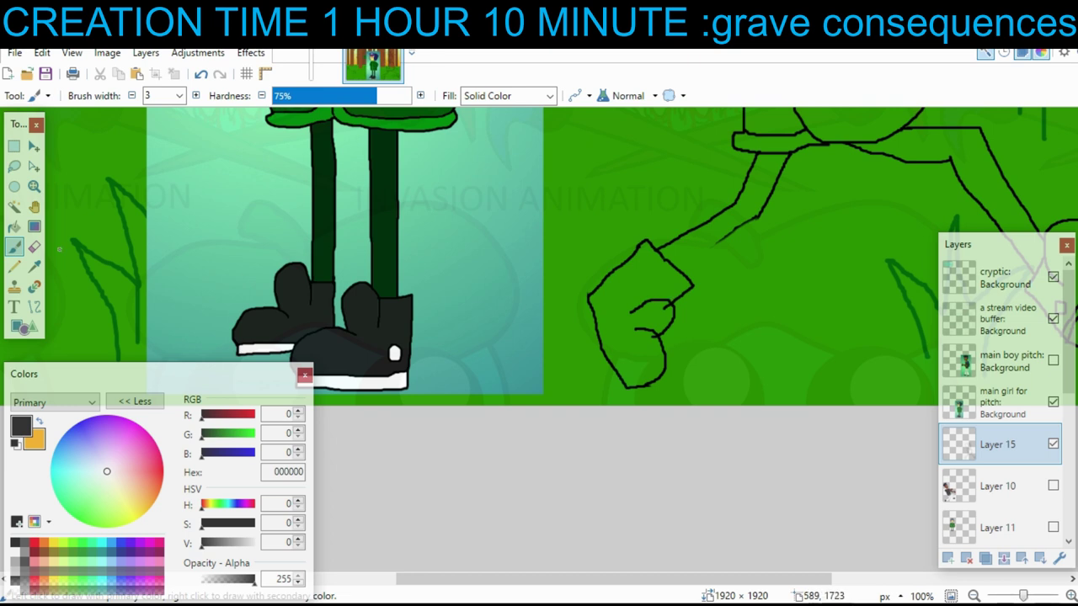
# - Erase the stray line ends around the left shoe's rounded loops with the eraser at width 3
pyautogui.click(34, 246)
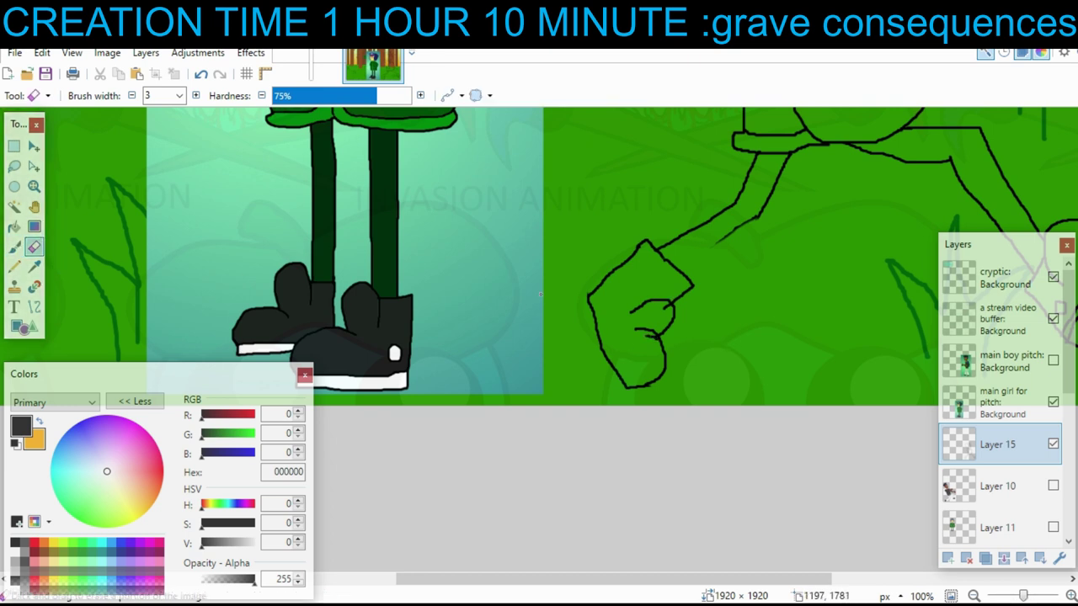
pyautogui.hscroll(4, 743, 407)
pyautogui.scroll(2, 498, 278)
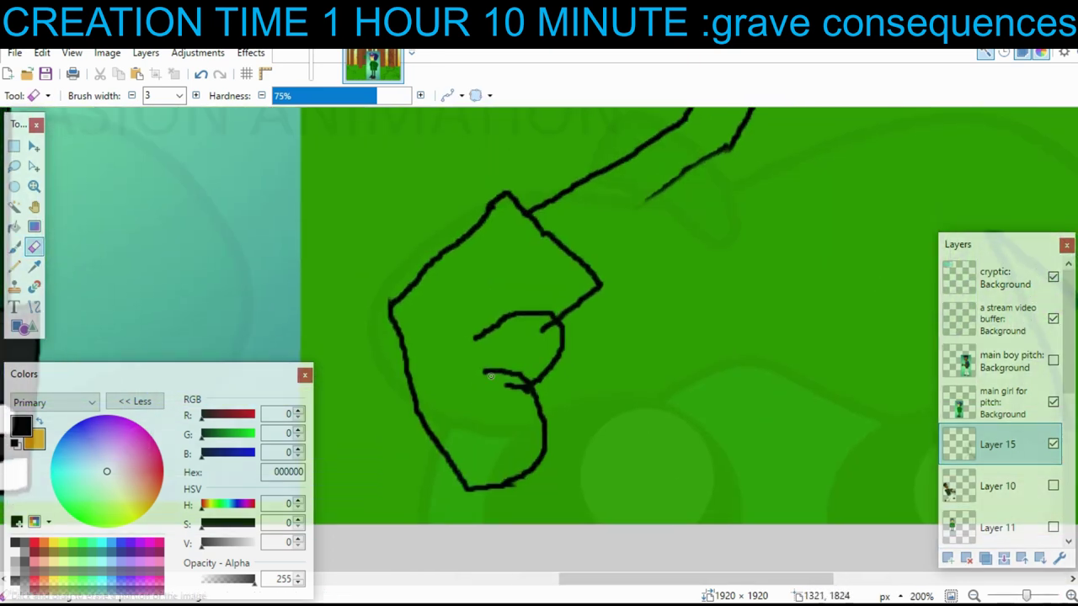
pyautogui.moveTo(510, 382); pyautogui.dragTo(526, 389)
pyautogui.moveTo(546, 328)
pyautogui.mouseDown()
pyautogui.moveTo(688, 270)
pyautogui.moveTo(741, 283)
pyautogui.mouseUp()
# - Draw the left shoe's inner sole line with the brush and add a small oval detail near the heel
pyautogui.click(14, 247)
pyautogui.moveTo(490, 164); pyautogui.dragTo(433, 135)
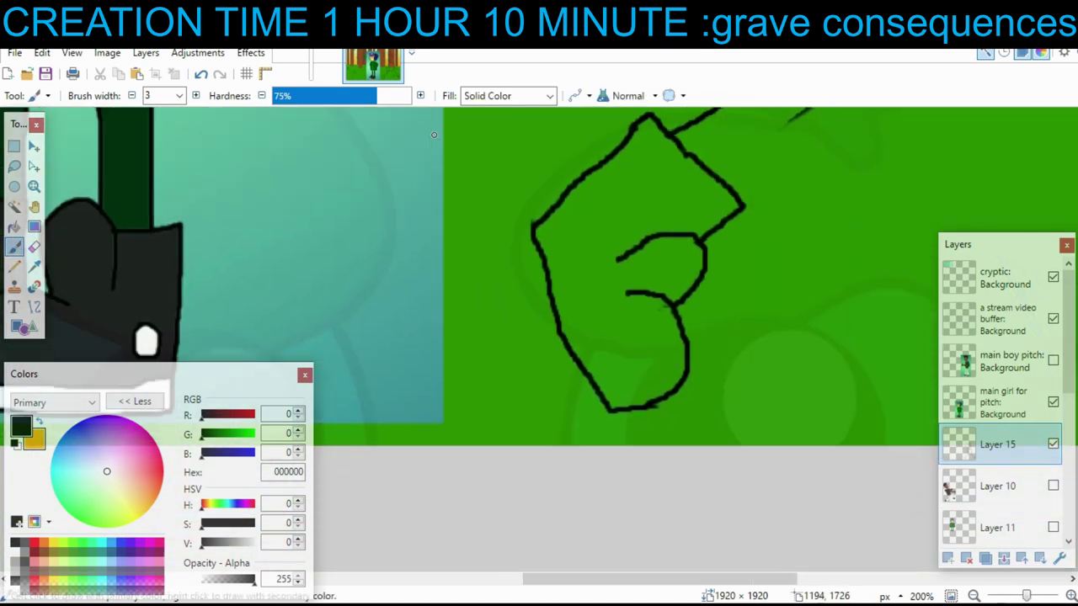
pyautogui.moveTo(546, 219)
pyautogui.mouseDown()
pyautogui.moveTo(579, 322)
pyautogui.moveTo(622, 397)
pyautogui.mouseUp()
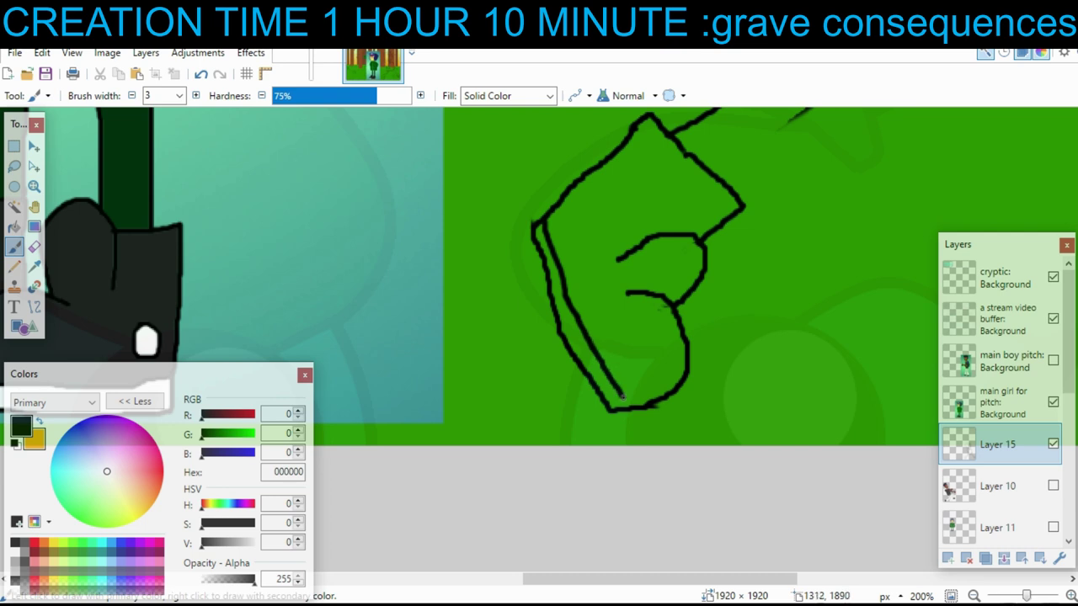
pyautogui.moveTo(562, 215)
pyautogui.mouseDown()
pyautogui.moveTo(581, 237)
pyautogui.moveTo(560, 209)
pyautogui.mouseUp()
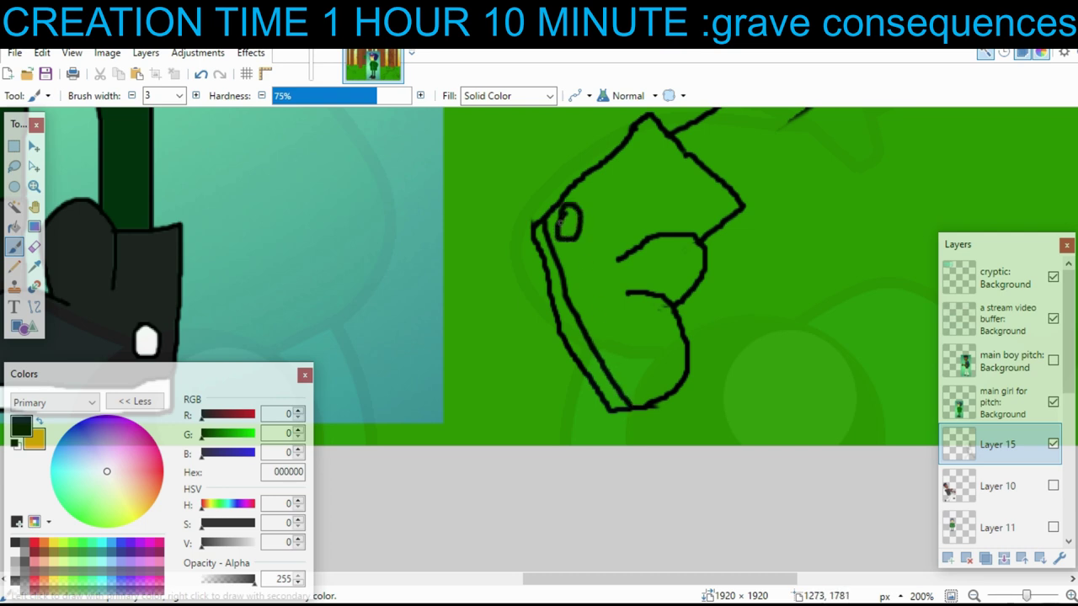
# - Extend the left leg's lower line to the shoe and reshape the shoe's upper loop with longer curved strokes
pyautogui.scroll(-1, 562, 217)
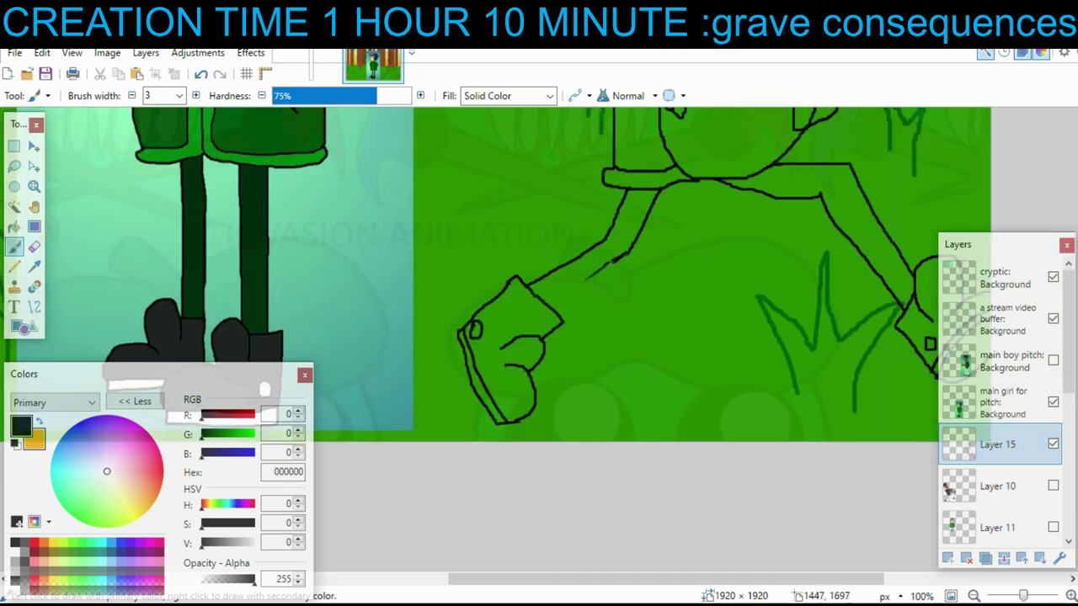
pyautogui.moveTo(586, 278)
pyautogui.mouseDown()
pyautogui.moveTo(563, 293)
pyautogui.moveTo(693, 261)
pyautogui.mouseUp()
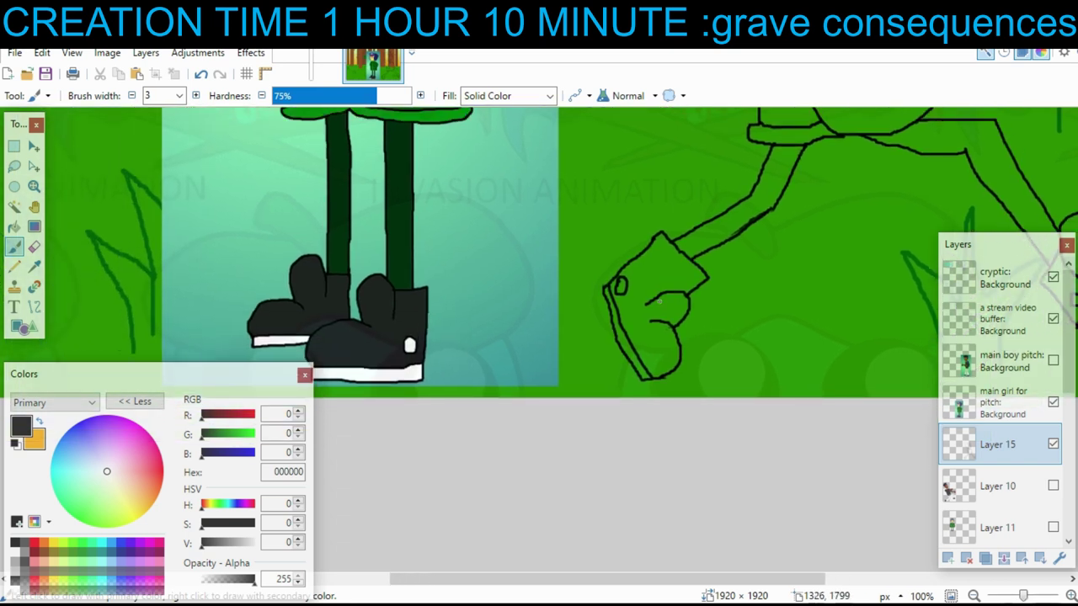
pyautogui.moveTo(646, 306)
pyautogui.mouseDown()
pyautogui.moveTo(665, 269)
pyautogui.moveTo(709, 266)
pyautogui.moveTo(707, 291)
pyautogui.moveTo(687, 318)
pyautogui.mouseUp()
pyautogui.moveTo(653, 296); pyautogui.dragTo(569, 310)
pyautogui.moveTo(653, 249); pyautogui.dragTo(529, 252)
# - Erase the overlapping lines inside the left shoe with a 13-wide eraser, and return to the brush at width 3
pyautogui.click(179, 96)
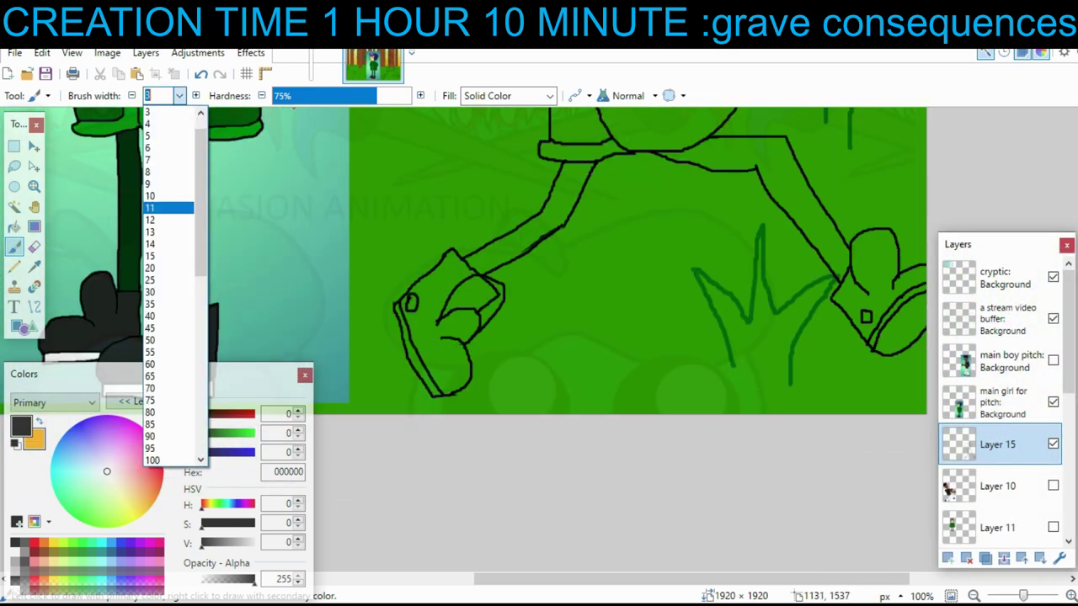
pyautogui.click(160, 233)
pyautogui.click(35, 247)
pyautogui.moveTo(453, 315)
pyautogui.mouseDown()
pyautogui.moveTo(489, 289)
pyautogui.moveTo(473, 326)
pyautogui.moveTo(431, 319)
pyautogui.moveTo(492, 299)
pyautogui.moveTo(434, 319)
pyautogui.mouseUp()
pyautogui.moveTo(478, 266); pyautogui.dragTo(503, 243)
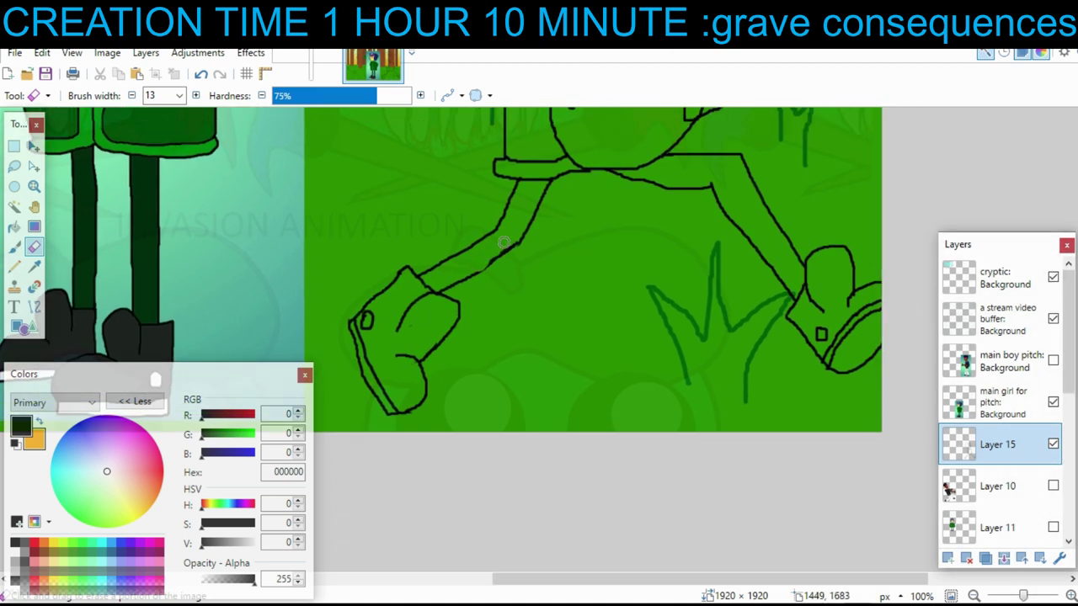
pyautogui.click(179, 96)
pyautogui.click(149, 122)
pyautogui.click(15, 246)
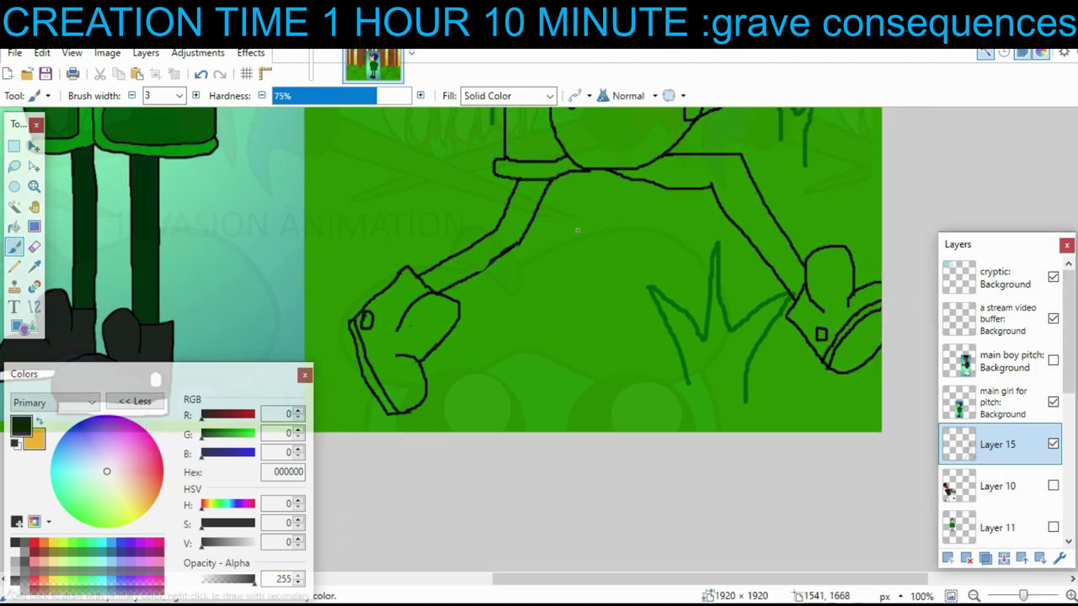
# - Draw the left hand with a thumb and curled fingers at the sleeve cuff, undoing the stray strokes
pyautogui.scroll(1, 488, 320)
pyautogui.hscroll(-1, 488, 320)
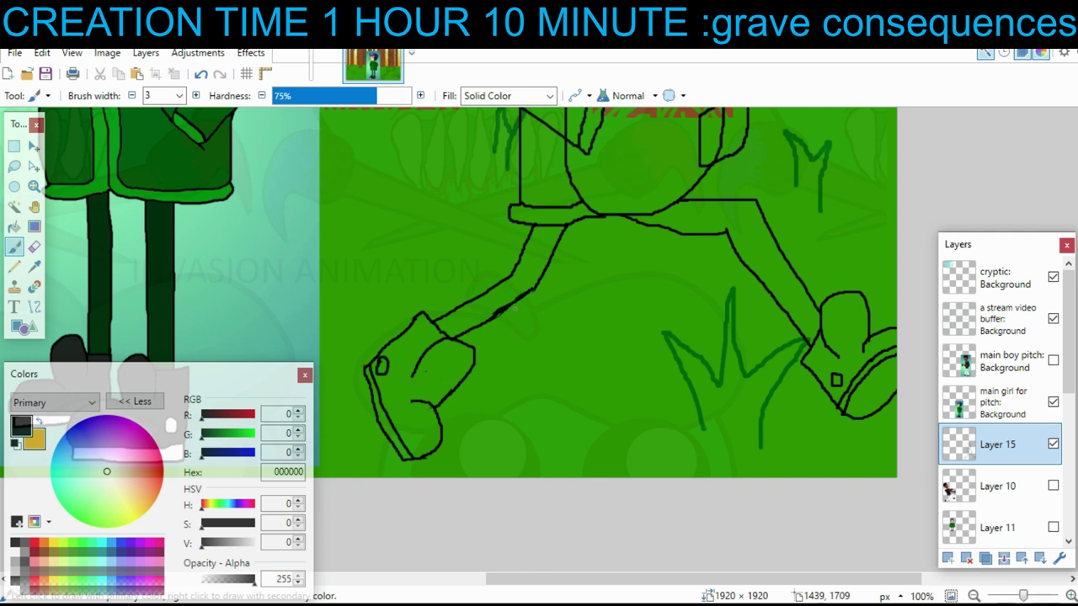
pyautogui.scroll(5, 515, 309)
pyautogui.hscroll(1, 556, 293)
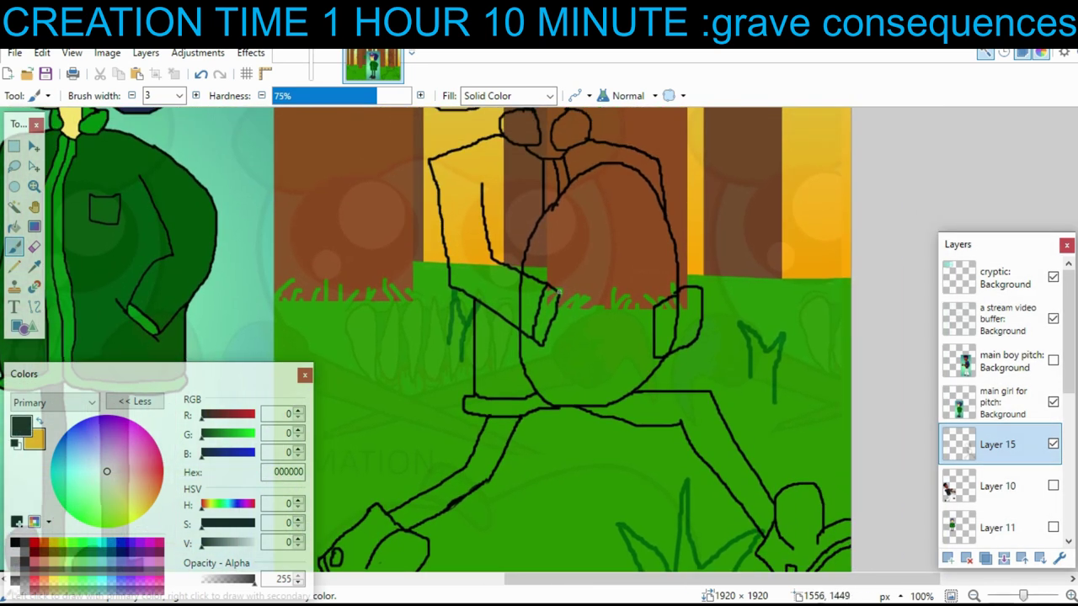
pyautogui.moveTo(579, 289); pyautogui.dragTo(555, 318)
pyautogui.hotkey('ctrl', 'z')
pyautogui.moveTo(581, 283)
pyautogui.mouseDown()
pyautogui.moveTo(555, 311)
pyautogui.moveTo(598, 335)
pyautogui.mouseUp()
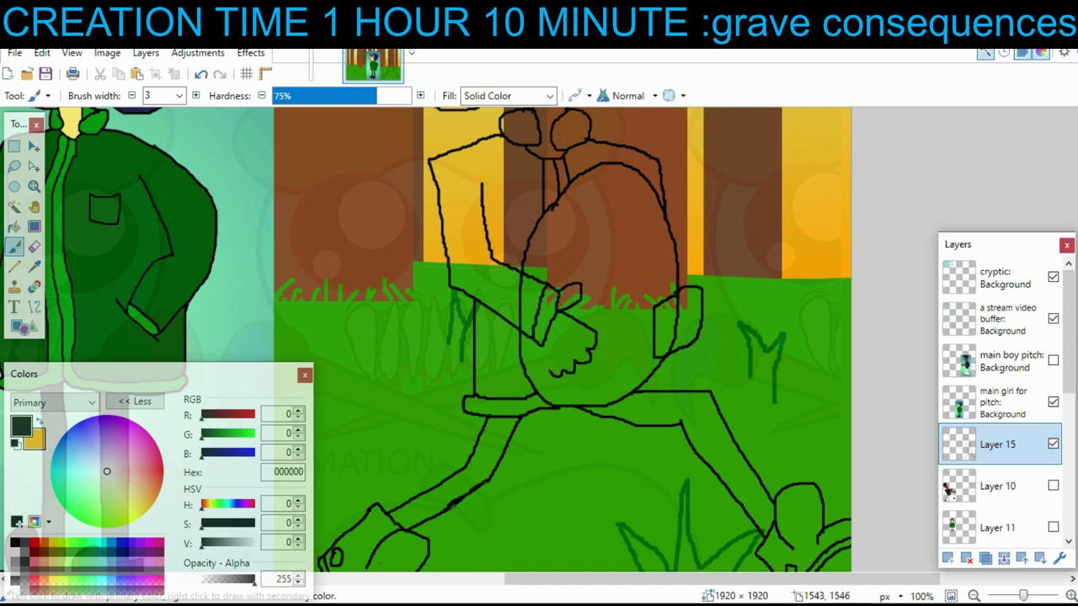
pyautogui.moveTo(544, 346); pyautogui.dragTo(562, 328)
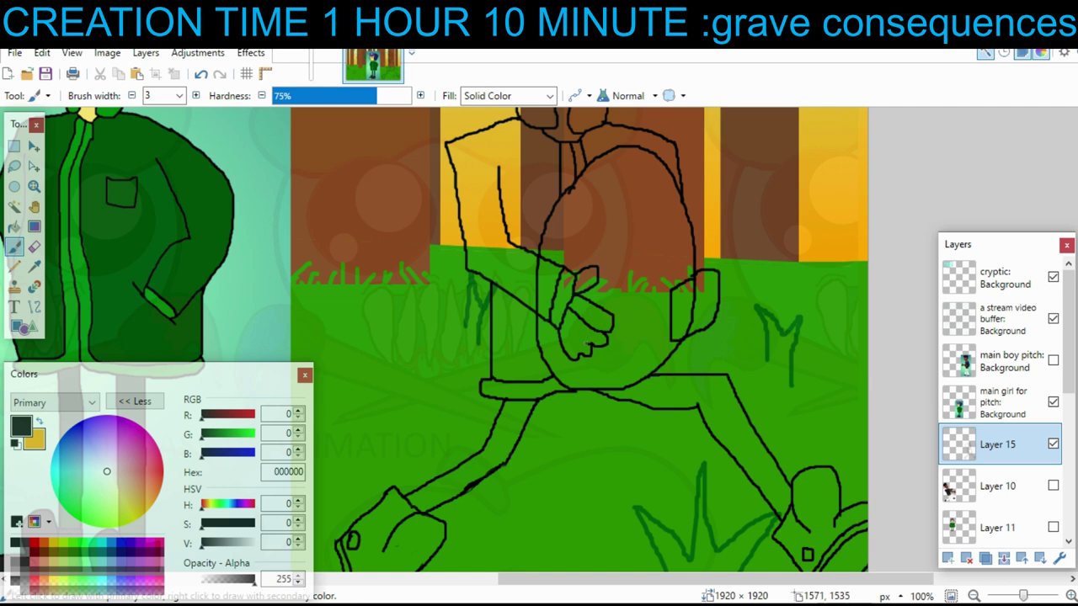
pyautogui.scroll(1, 555, 337)
pyautogui.hscroll(3, 556, 336)
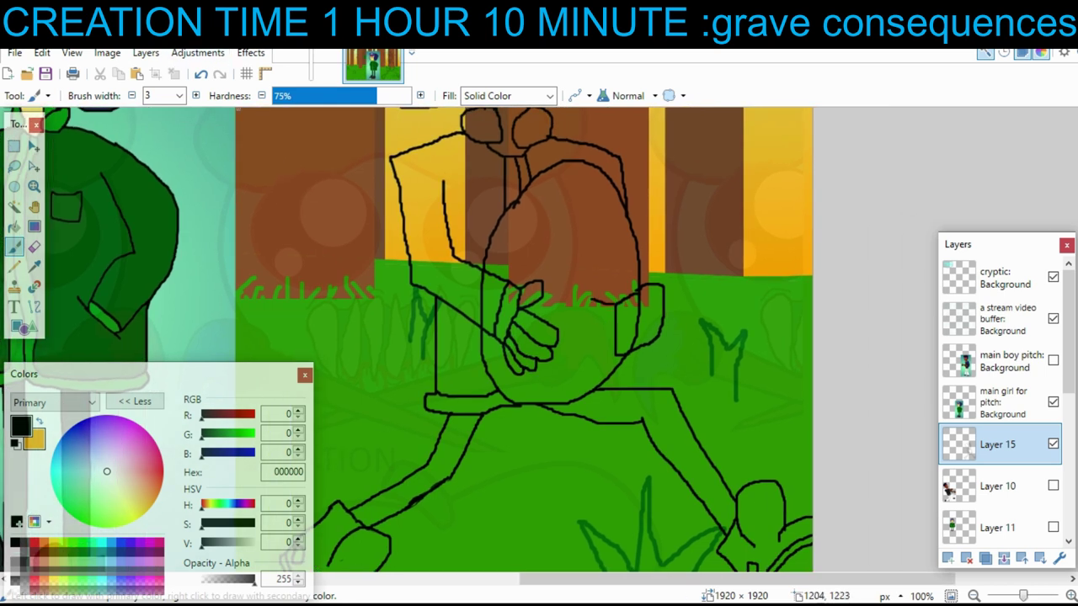
pyautogui.hotkey('ctrl', 'z')
# - Erase the part of the large egg's outline that crosses the left sleeve with a 5-wide eraser
pyautogui.scroll(2, 522, 337)
pyautogui.hscroll(-4, 522, 337)
pyautogui.press('e')
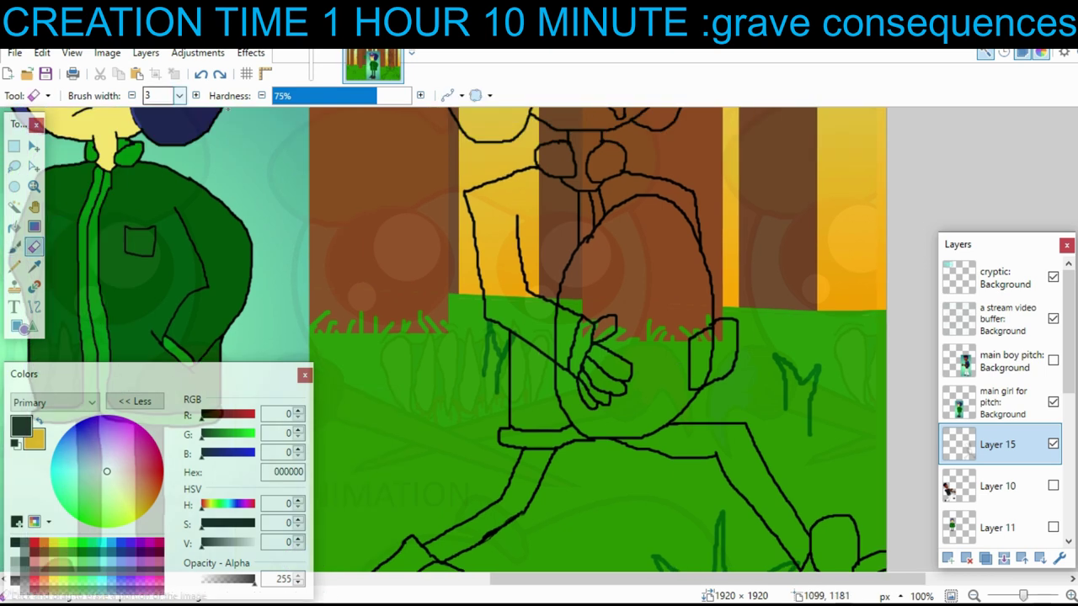
pyautogui.click(196, 95)
pyautogui.click(196, 95)
pyautogui.scroll(2, 682, 364)
pyautogui.hscroll(-1, 682, 363)
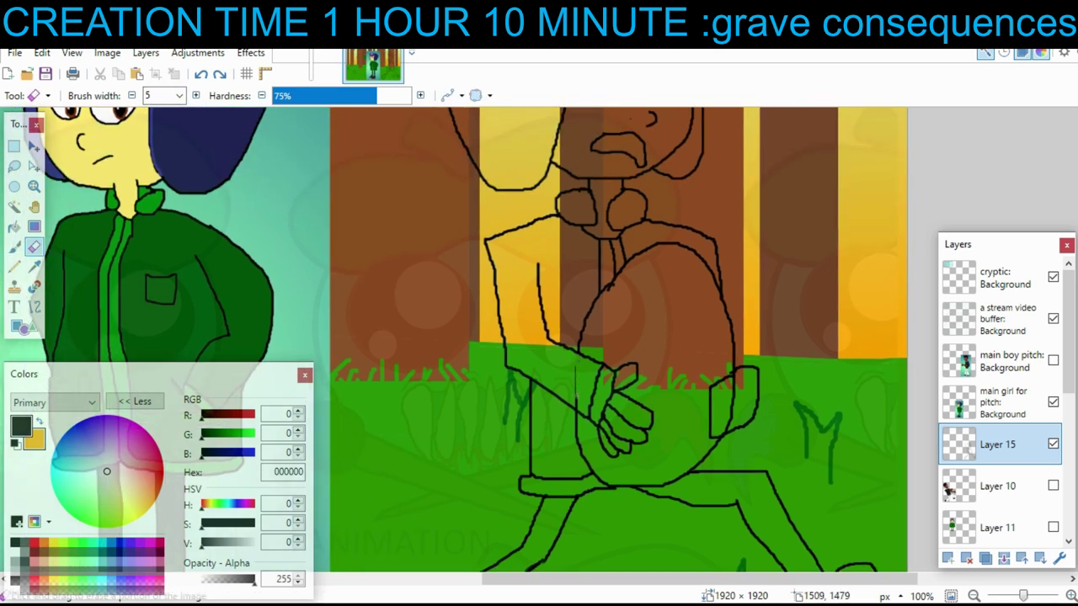
pyautogui.moveTo(577, 399); pyautogui.dragTo(577, 402)
# - Draw a rounded spot on the egg's upper left side and the right hand's thumb and fingers with the brush
pyautogui.press('b')
pyautogui.moveTo(605, 286)
pyautogui.mouseDown()
pyautogui.moveTo(610, 311)
pyautogui.moveTo(629, 320)
pyautogui.moveTo(615, 294)
pyautogui.mouseUp()
pyautogui.moveTo(694, 386)
pyautogui.mouseDown()
pyautogui.moveTo(698, 359)
pyautogui.moveTo(681, 356)
pyautogui.moveTo(677, 375)
pyautogui.moveTo(697, 391)
pyautogui.moveTo(663, 414)
pyautogui.mouseUp()
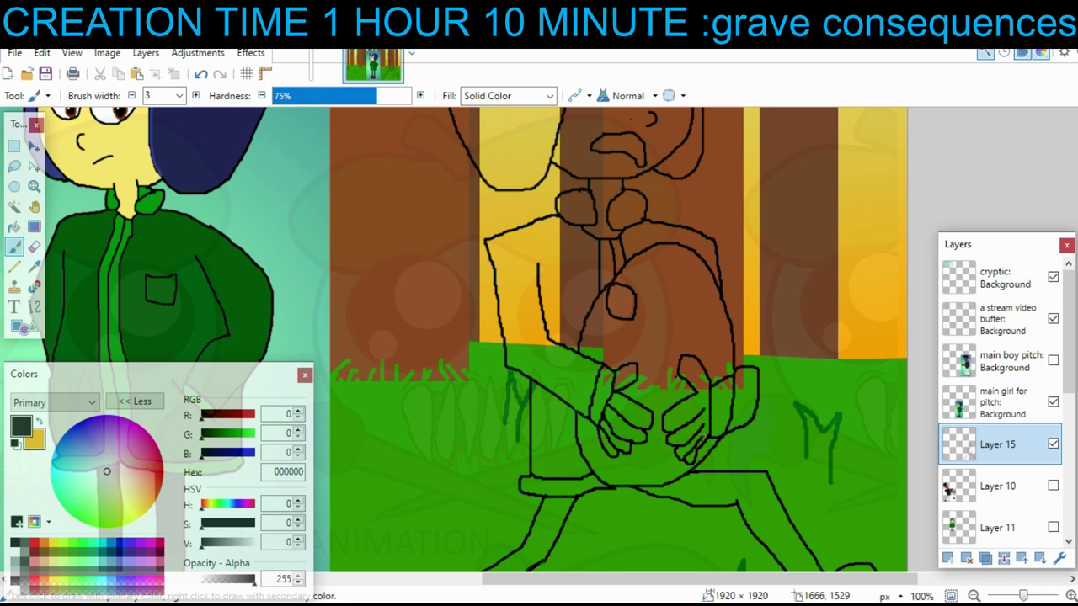
# - Add more rounded spots to the egg: around the right thumb, below the left hand and at its upper right edge
pyautogui.moveTo(705, 349)
pyautogui.mouseDown()
pyautogui.moveTo(749, 423)
pyautogui.moveTo(740, 371)
pyautogui.mouseUp()
pyautogui.moveTo(736, 382)
pyautogui.mouseDown()
pyautogui.moveTo(725, 362)
pyautogui.moveTo(711, 395)
pyautogui.mouseUp()
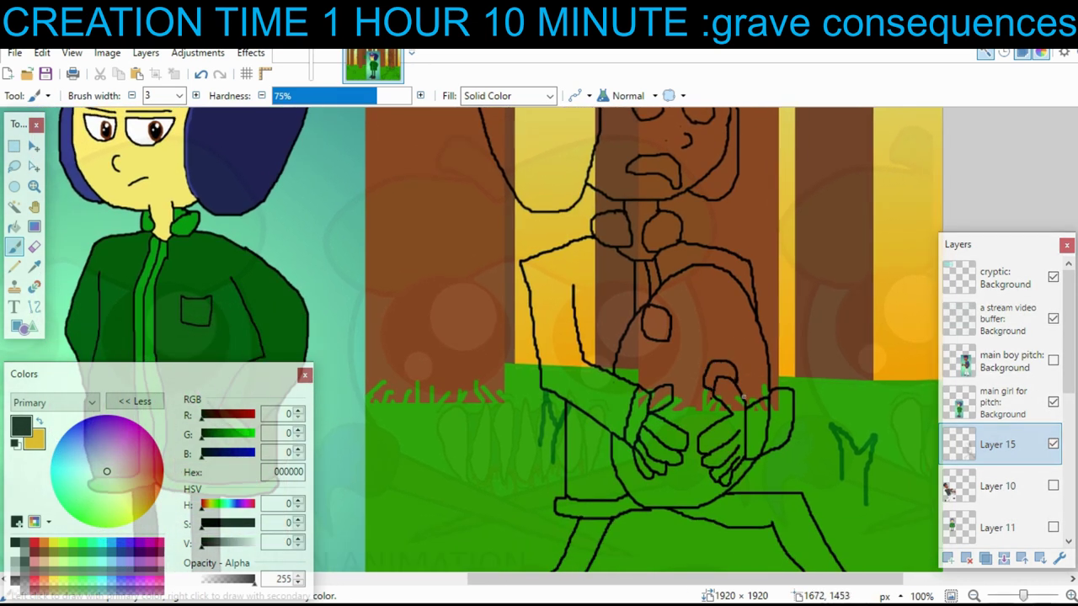
pyautogui.scroll(1, 743, 396)
pyautogui.scroll(1, 722, 324)
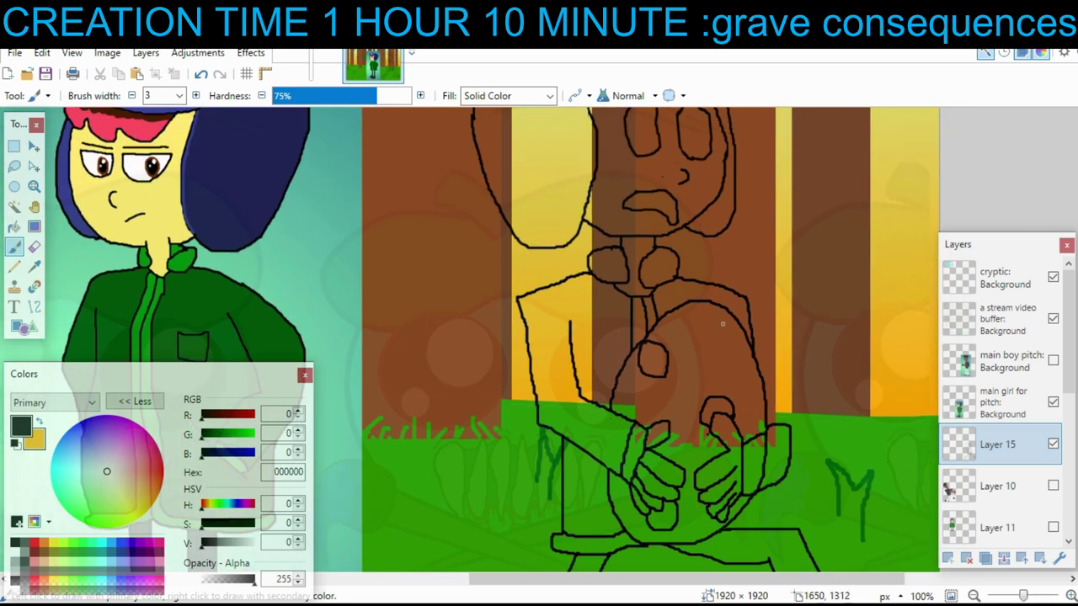
pyautogui.scroll(1, 740, 333)
pyautogui.hscroll(1, 516, 122)
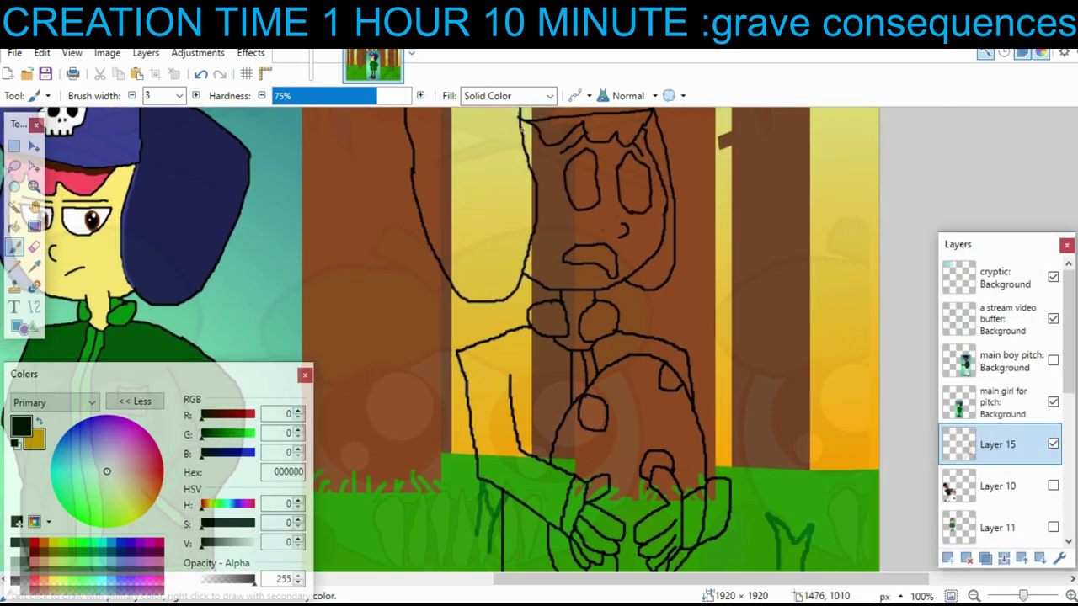
# - Erase the stray mark by the character's chin, and return to the brush
pyautogui.scroll(2, 519, 126)
pyautogui.hscroll(-1, 644, 358)
pyautogui.press('e')
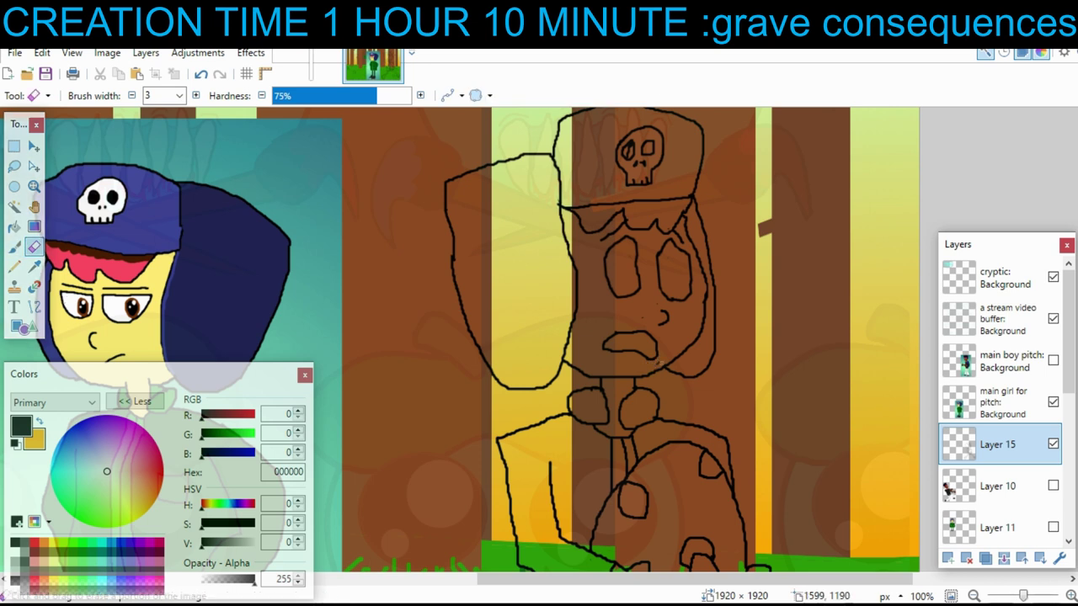
pyautogui.moveTo(680, 339)
pyautogui.mouseDown()
pyautogui.moveTo(684, 424)
pyautogui.moveTo(670, 429)
pyautogui.moveTo(594, 302)
pyautogui.moveTo(815, 231)
pyautogui.mouseUp()
pyautogui.press('b')
# - Set the secondary color to white and fill both of the character's eyes with it using the Paint Bucket
pyautogui.click(37, 442)
pyautogui.click(16, 552)
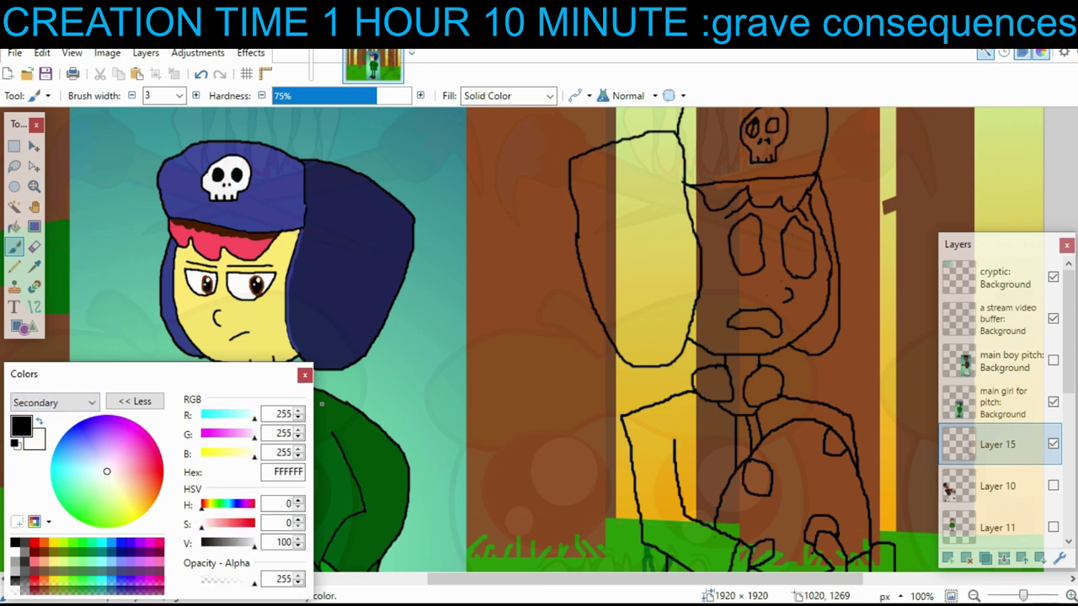
pyautogui.click(20, 425)
pyautogui.click(15, 226)
pyautogui.moveTo(769, 270); pyautogui.dragTo(666, 251)
pyautogui.rightClick(686, 235)
pyautogui.rightClick(650, 235)
pyautogui.scroll(-2, 623, 261)
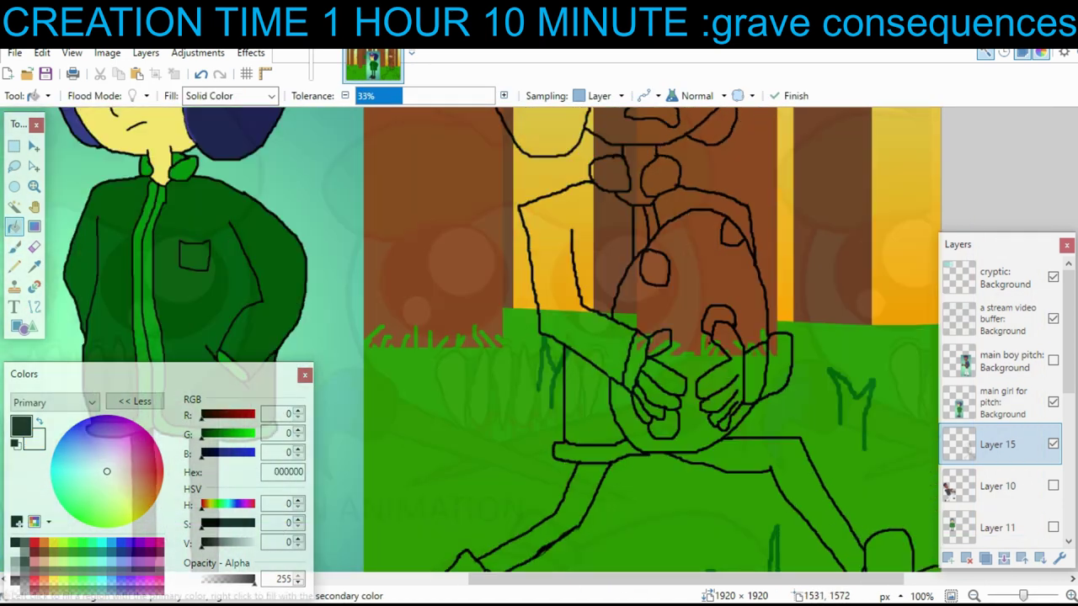
pyautogui.scroll(3, 597, 290)
pyautogui.rightClick(615, 353)
pyautogui.hscroll(-2, 712, 316)
pyautogui.scroll(-1, 712, 317)
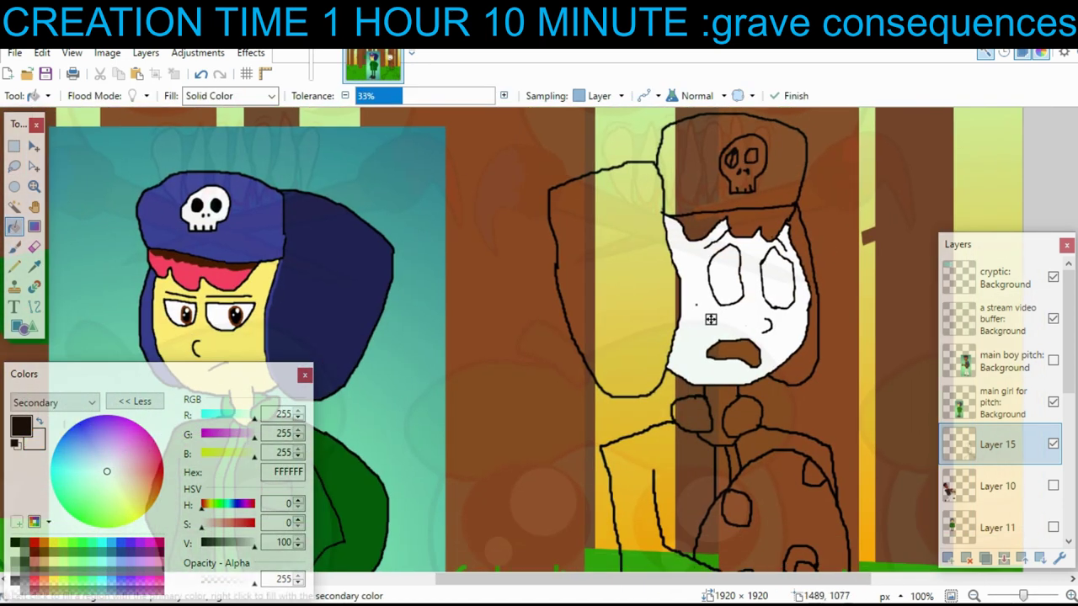
pyautogui.hotkey('ctrl', 'z')
# - Sample the skin yellow and dark blue from the main girl layer, and fill the large hat flap on Layer 15 with dark blue 202554
pyautogui.click(1004, 402)
pyautogui.click(34, 267)
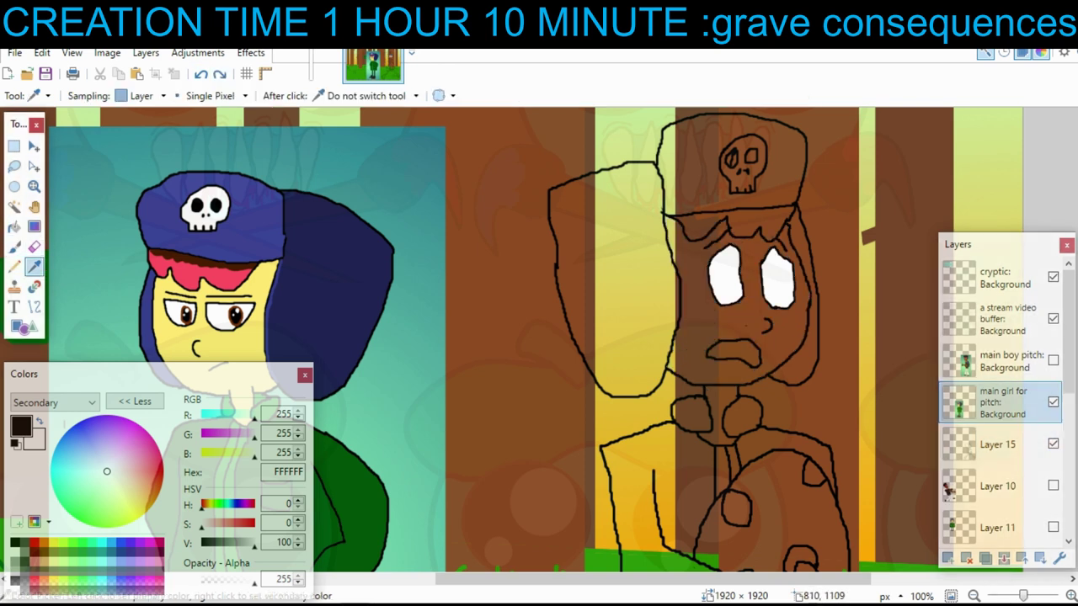
pyautogui.rightClick(240, 343)
pyautogui.click(316, 345)
pyautogui.click(998, 444)
pyautogui.press('f')
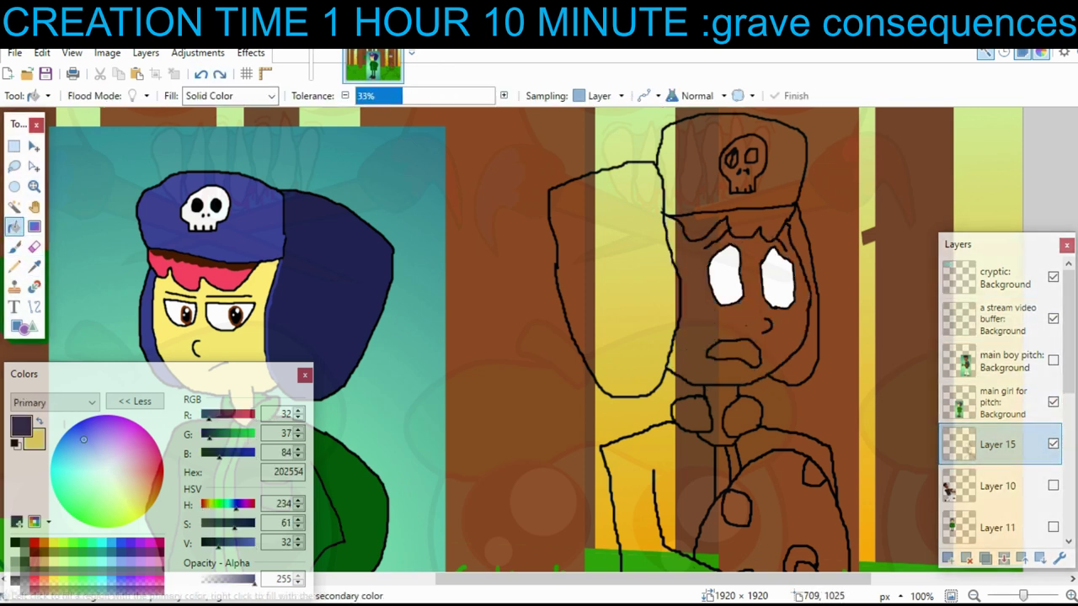
pyautogui.click(608, 250)
# - Fill the character's face and neck with the sampled skin yellow
pyautogui.moveTo(733, 329); pyautogui.dragTo(721, 258)
pyautogui.rightClick(723, 257)
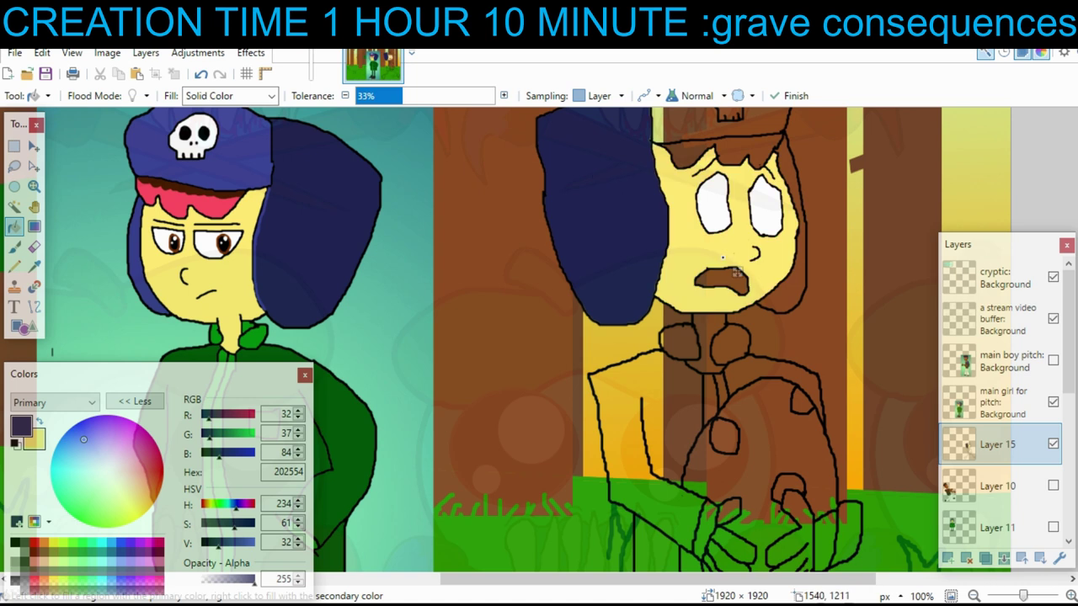
pyautogui.rightClick(704, 317)
# - Fill the thumbs and fingers of both hands with the skin yellow, undoing the fill that recolors the outlines
pyautogui.moveTo(698, 494); pyautogui.dragTo(595, 379)
pyautogui.rightClick(623, 395)
pyautogui.rightClick(627, 429)
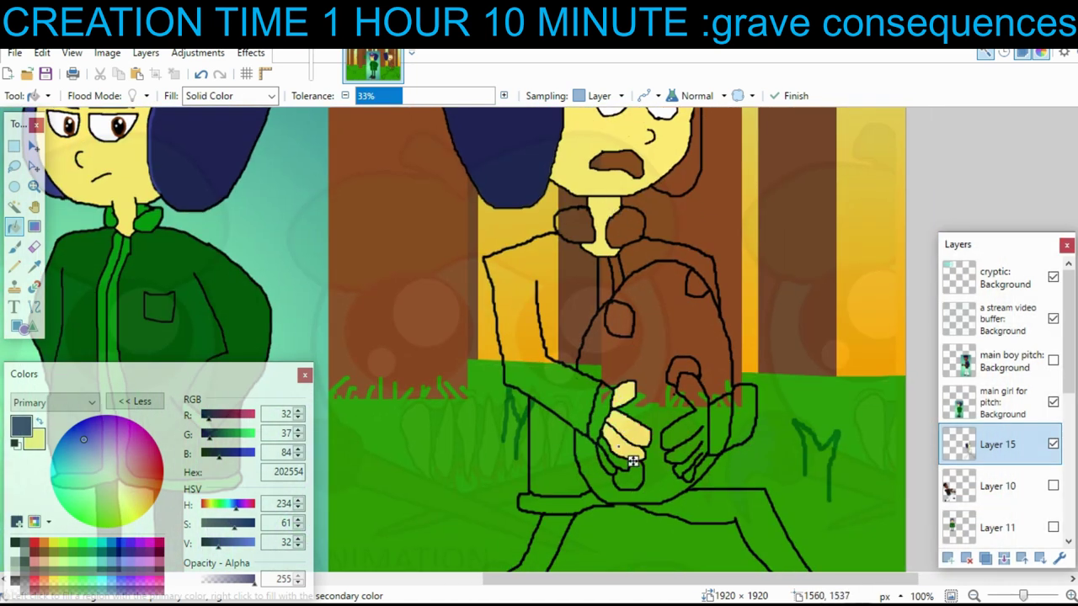
pyautogui.rightClick(617, 461)
pyautogui.rightClick(692, 442)
pyautogui.rightClick(712, 477)
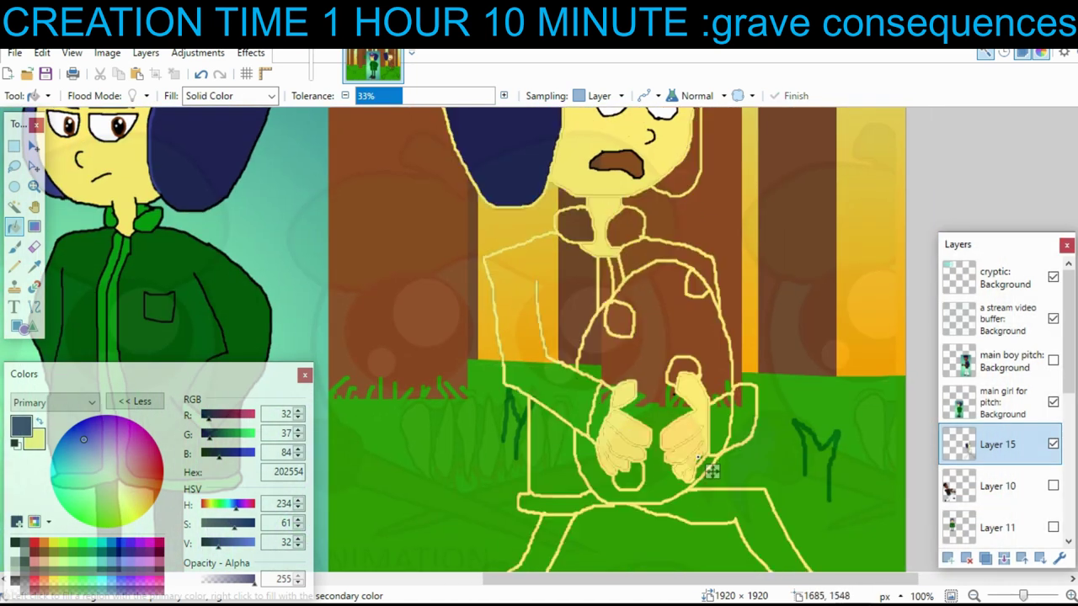
pyautogui.hotkey('ctrl', 'z')
# - Sample the coat's dark green and trim green from the main girl layer, and fill Layer 15's left sleeve and upper coat with dark green
pyautogui.moveTo(612, 279); pyautogui.dragTo(770, 242)
pyautogui.moveTo(870, 440); pyautogui.dragTo(955, 471)
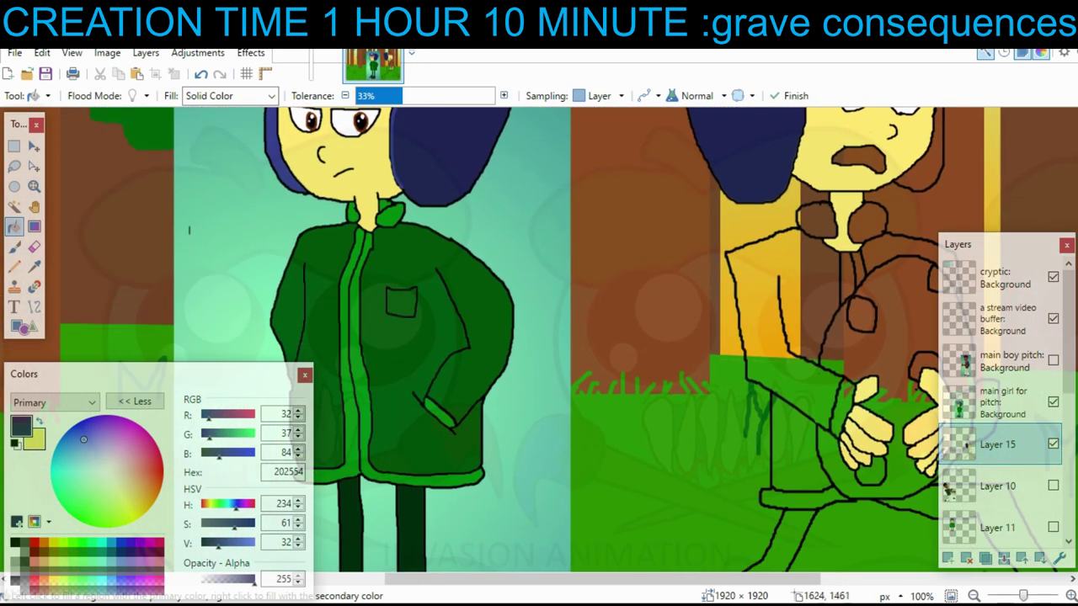
pyautogui.click(1001, 403)
pyautogui.click(35, 267)
pyautogui.click(425, 439)
pyautogui.rightClick(581, 454)
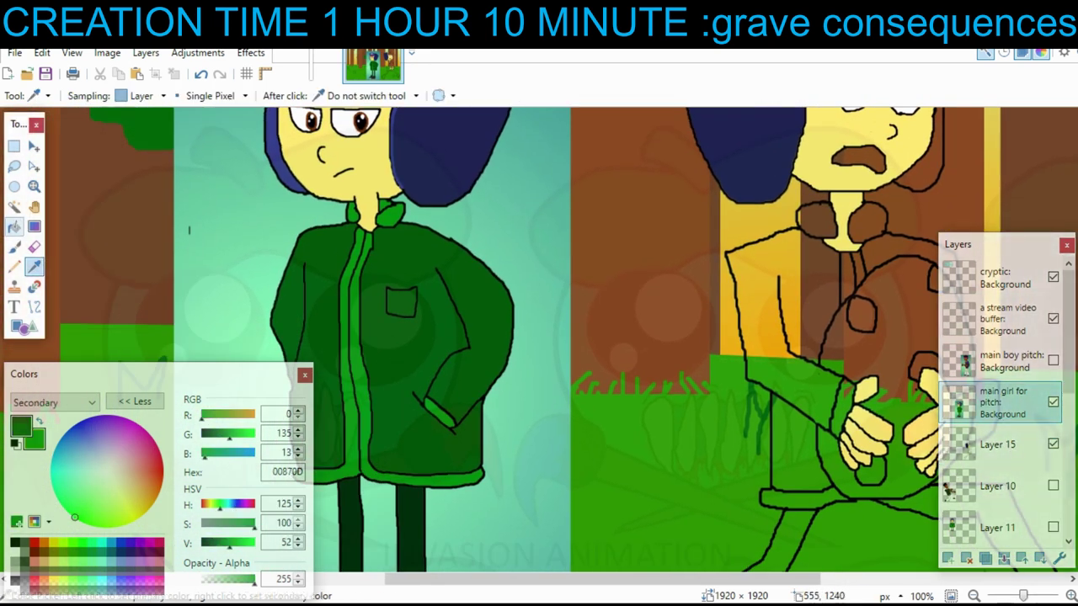
pyautogui.click(14, 225)
pyautogui.click(998, 443)
pyautogui.click(768, 364)
pyautogui.moveTo(773, 497); pyautogui.dragTo(634, 427)
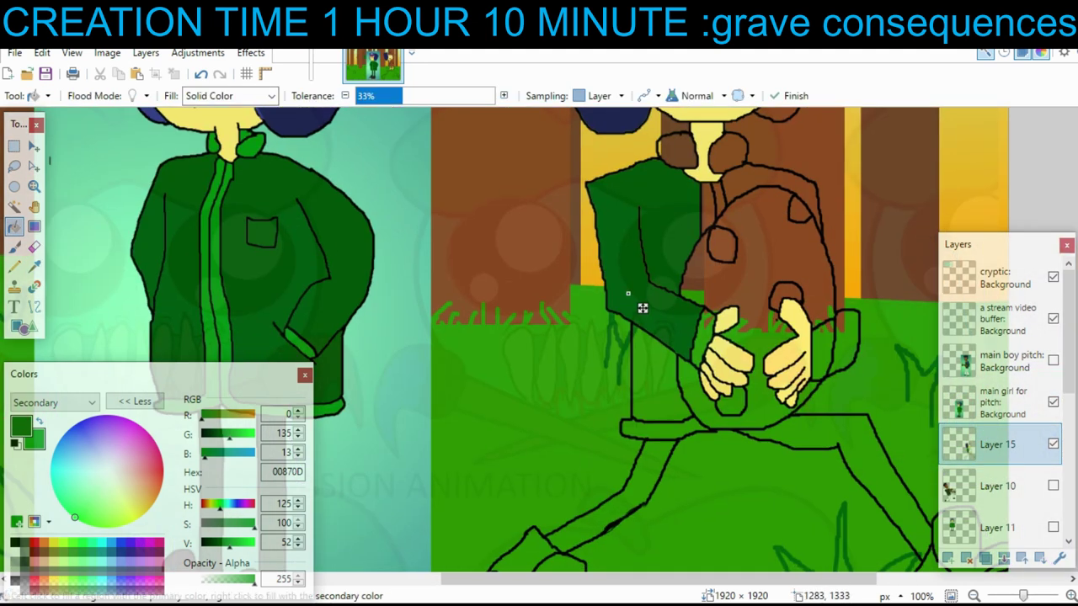
# - Raise the fill tolerance to 42% and fill the coat's lower body, far shoulder and right sleeve with dark green, undoing the fill on the egg
pyautogui.moveTo(402, 96); pyautogui.dragTo(415, 96)
pyautogui.click(647, 370)
pyautogui.click(735, 200)
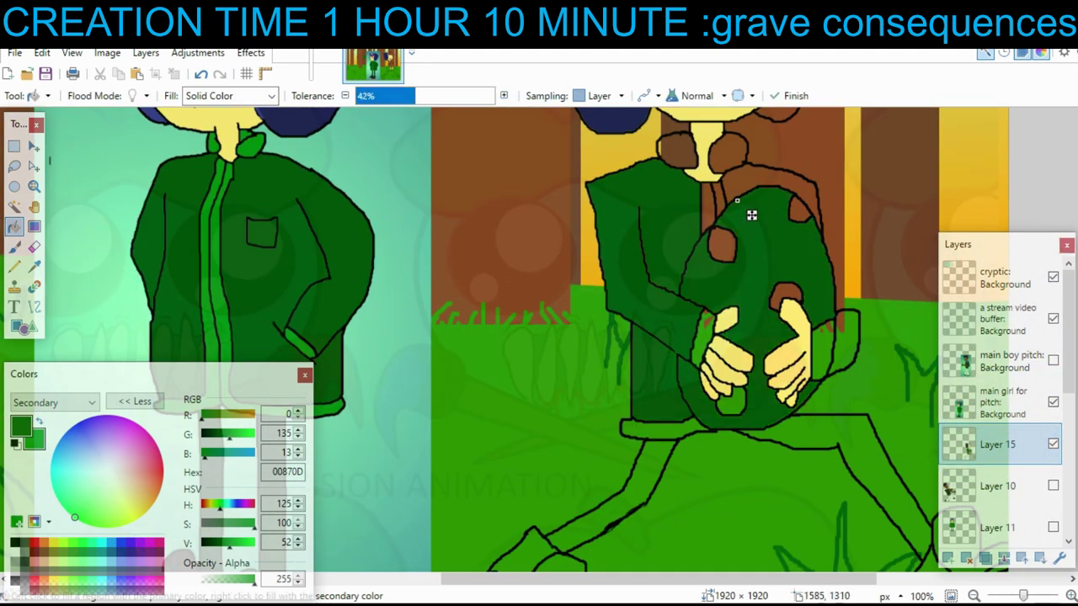
pyautogui.hotkey('ctrl', 'z')
pyautogui.click(749, 178)
pyautogui.click(844, 354)
# - Fill the coat's cuffs, collar, front strip and hem with the sampled trim green
pyautogui.rightClick(822, 344)
pyautogui.moveTo(823, 344); pyautogui.dragTo(682, 160)
pyautogui.moveTo(650, 263); pyautogui.dragTo(686, 91)
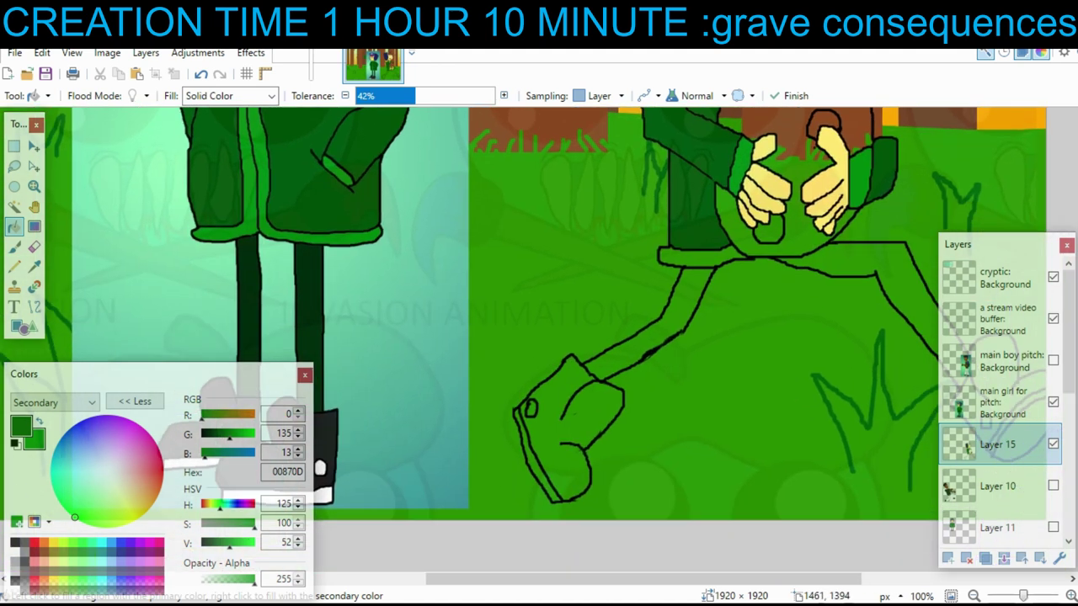
pyautogui.rightClick(699, 260)
pyautogui.moveTo(697, 263); pyautogui.dragTo(753, 313)
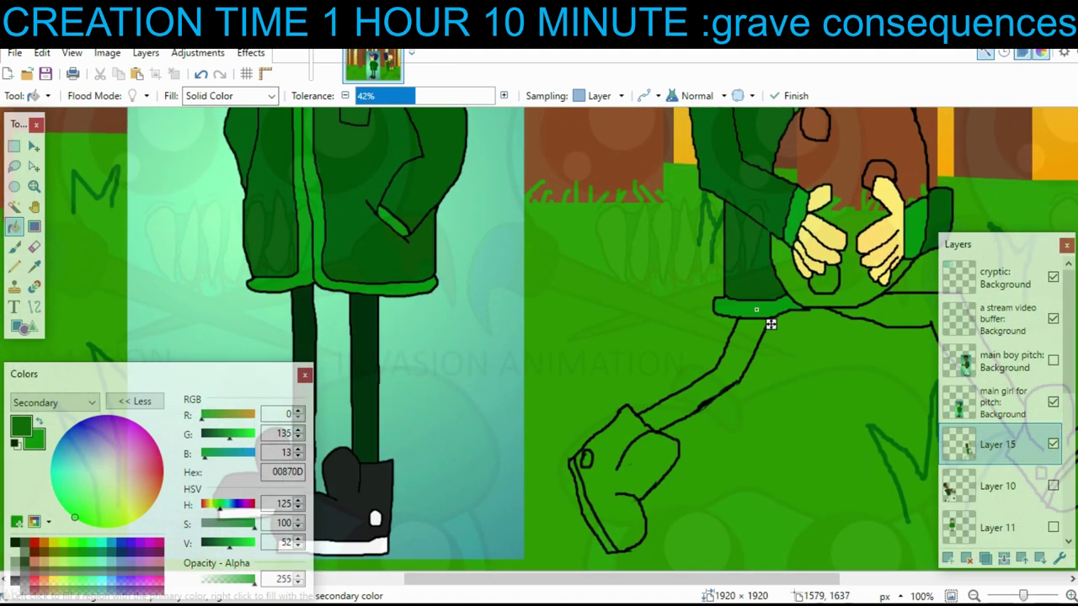
# - Sample the leg's dark green and the shoe's dark grey 212121 from the main girl layer
pyautogui.click(1002, 401)
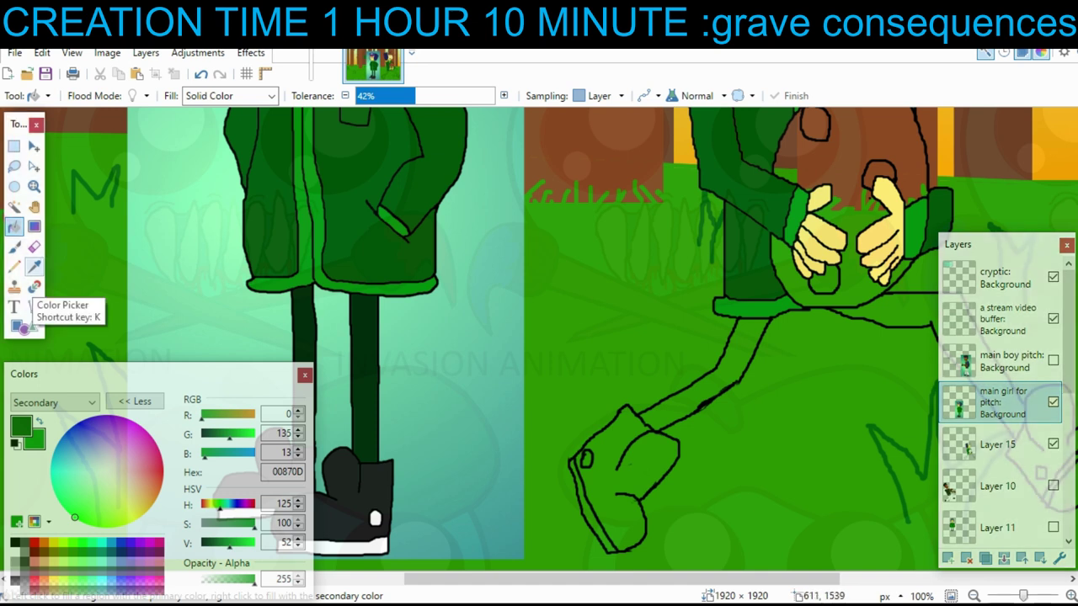
pyautogui.click(33, 266)
pyautogui.scroll(-2, 298, 309)
pyautogui.click(298, 309)
pyautogui.click(14, 226)
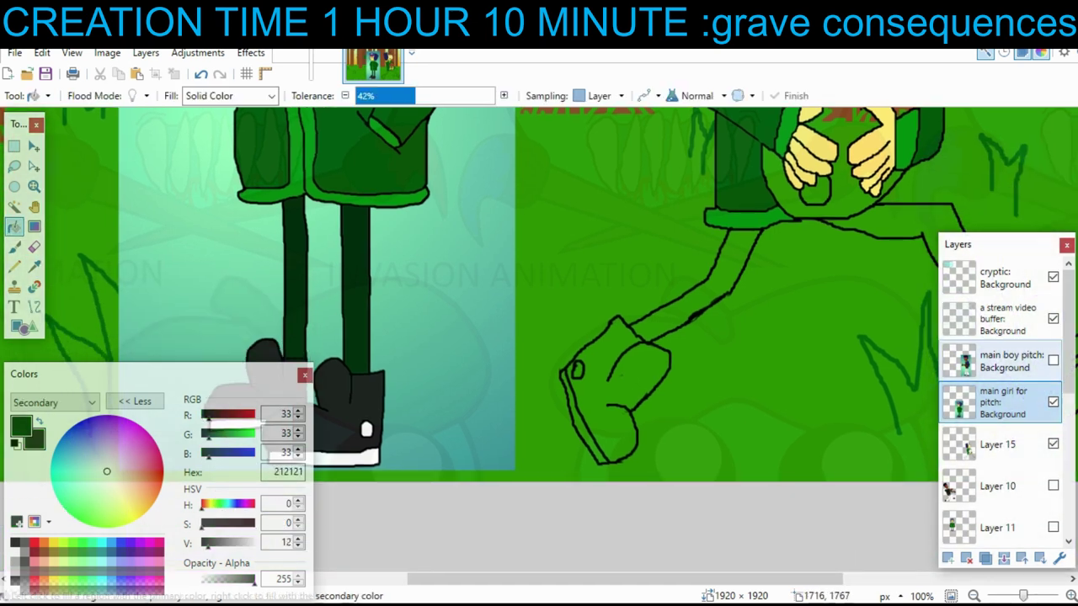
# - Fill both legs on Layer 15 with the sampled dark green and both shoes with dark grey 212121
pyautogui.click(998, 444)
pyautogui.click(685, 308)
pyautogui.moveTo(870, 266); pyautogui.dragTo(745, 315)
pyautogui.click(743, 271)
pyautogui.moveTo(743, 271); pyautogui.dragTo(893, 199)
pyautogui.rightClick(665, 346)
pyautogui.moveTo(665, 346); pyautogui.dragTo(397, 346)
pyautogui.hscroll(-3, 397, 346)
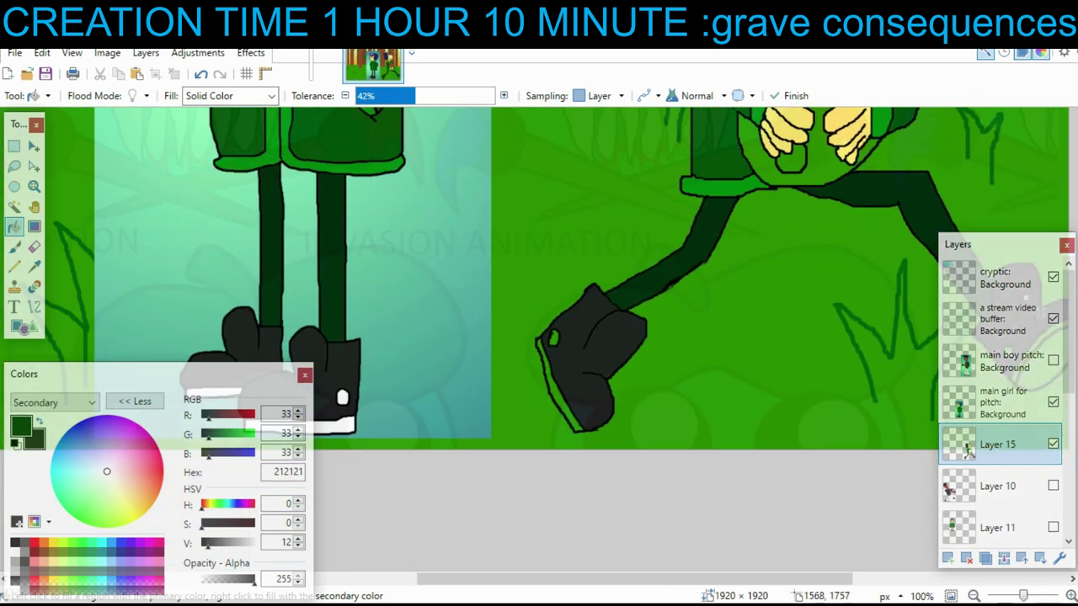
# - Fill the soles and ankle dots of both shoes, plus the large egg, with white FFFFFF
pyautogui.rightClick(555, 398)
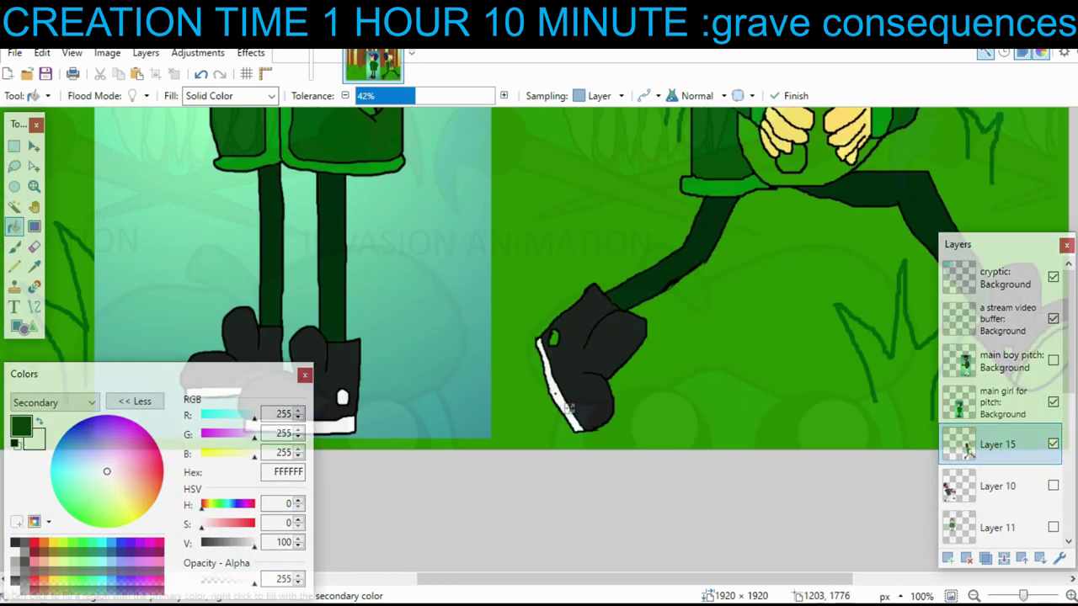
pyautogui.rightClick(553, 339)
pyautogui.moveTo(644, 348); pyautogui.dragTo(115, 367)
pyautogui.rightClick(512, 383)
pyautogui.rightClick(511, 359)
pyautogui.moveTo(528, 371); pyautogui.dragTo(537, 363)
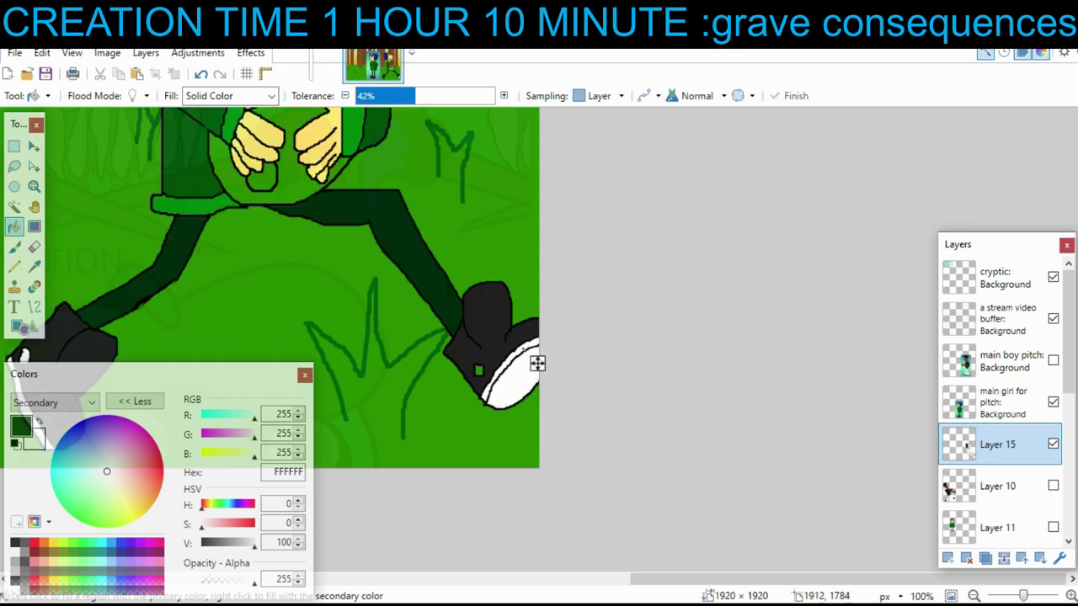
pyautogui.rightClick(479, 370)
pyautogui.hscroll(-5, 421, 286)
pyautogui.scroll(4, 421, 286)
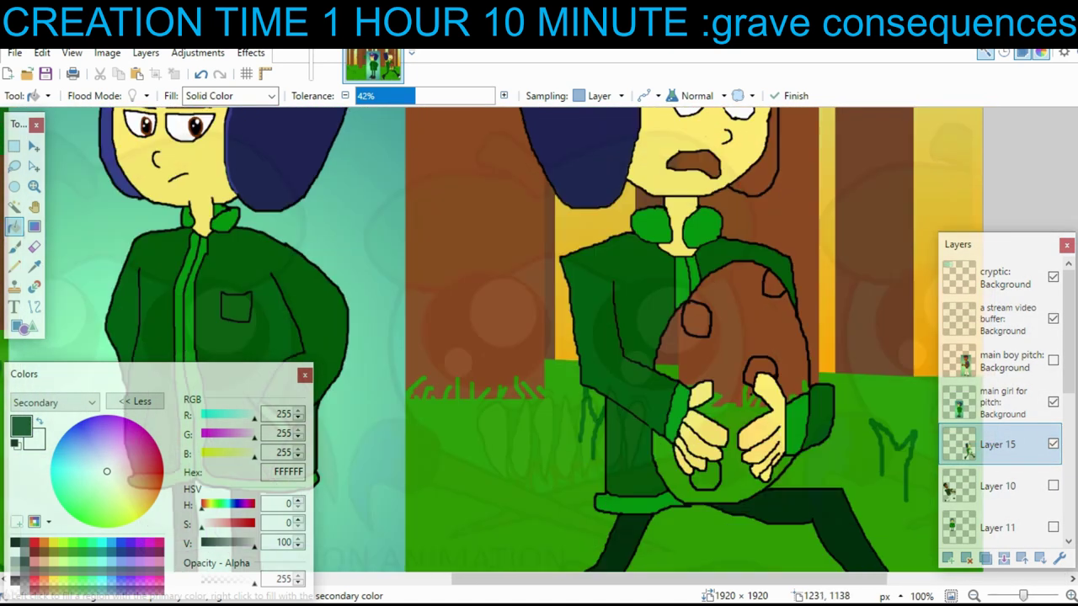
pyautogui.scroll(-1, 674, 278)
pyautogui.rightClick(717, 268)
# - Sample the cap's blue 3B4599 from the main girl layer
pyautogui.scroll(5, 731, 281)
pyautogui.hscroll(-5, 731, 281)
pyautogui.click(1002, 402)
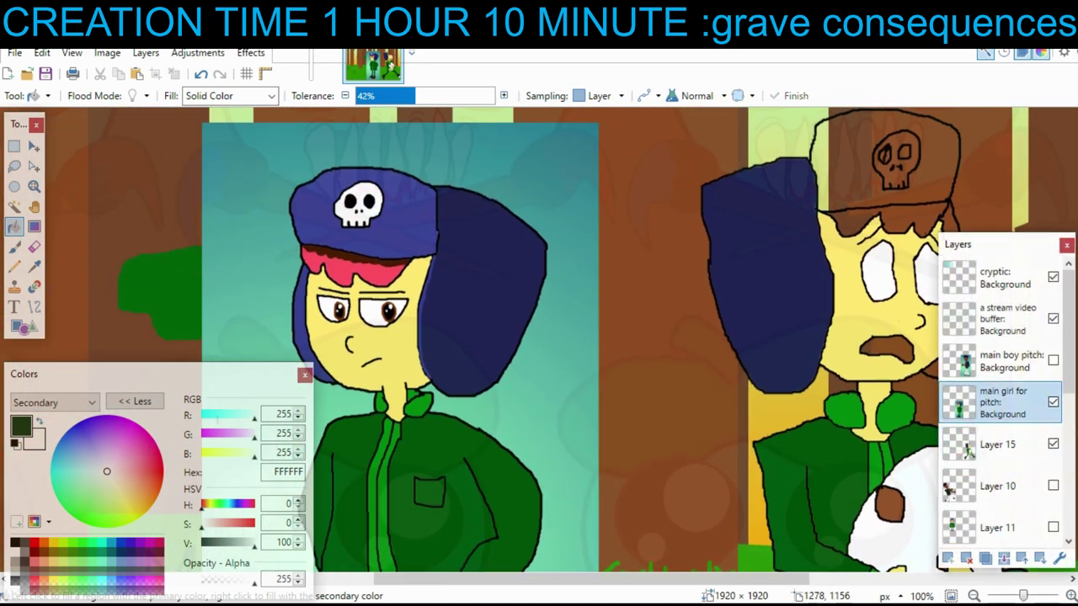
pyautogui.press('e')
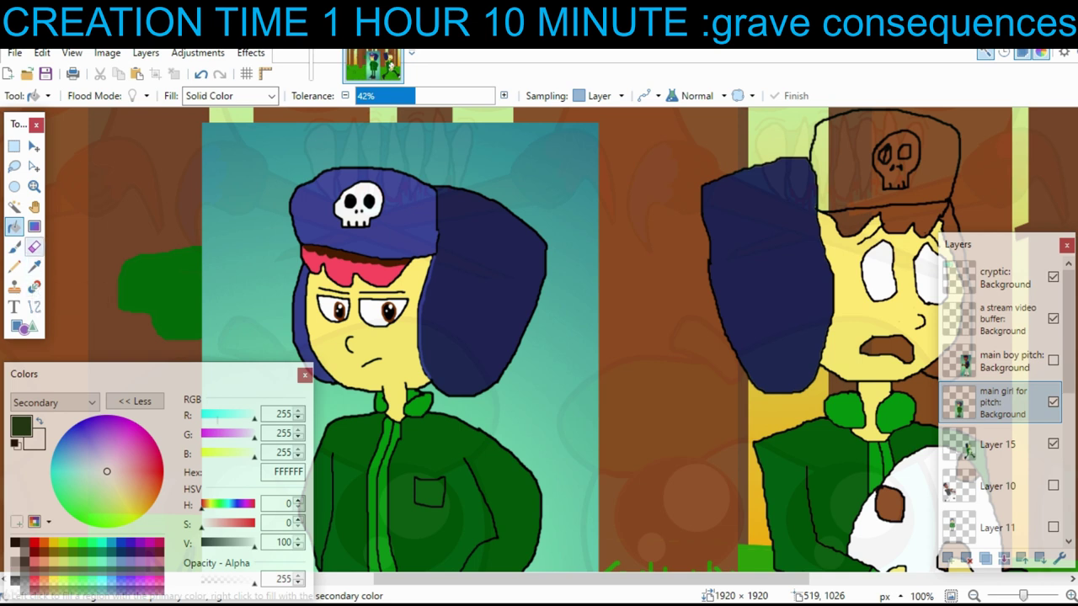
pyautogui.click(34, 246)
pyautogui.click(34, 267)
pyautogui.click(383, 233)
pyautogui.click(15, 226)
# - Fill Layer 15's cap and far hat flap with blue 3B4599 and the skull with white, undoing the fill on the wrong layer
pyautogui.hscroll(5, 202, 255)
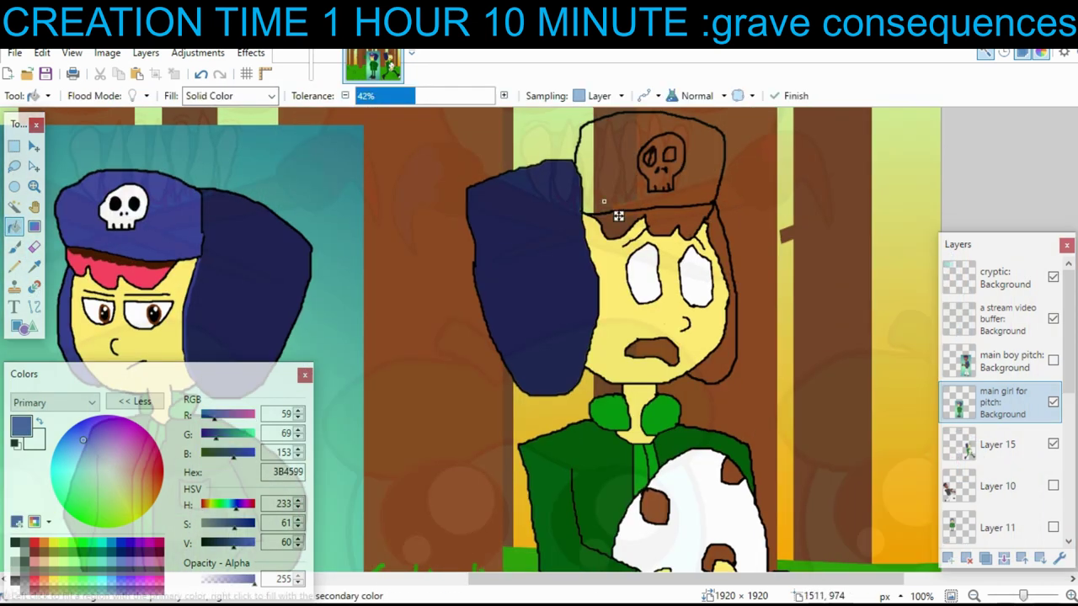
pyautogui.click(608, 205)
pyautogui.hotkey('ctrl', 'z')
pyautogui.click(997, 444)
pyautogui.click(649, 181)
pyautogui.click(729, 244)
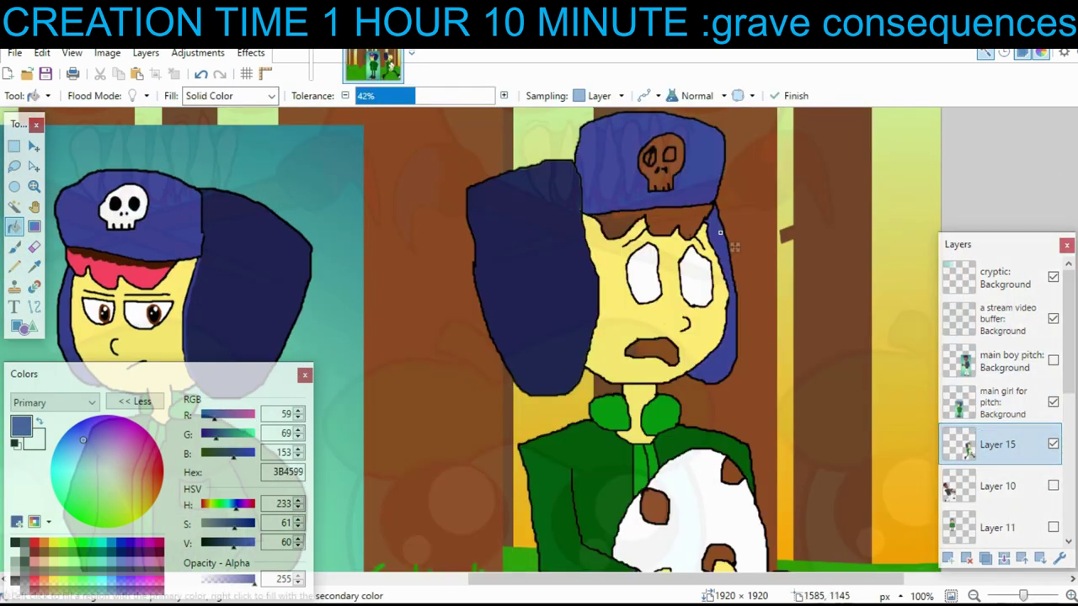
pyautogui.scroll(-1, 767, 229)
pyautogui.hscroll(-2, 767, 229)
pyautogui.rightClick(693, 166)
# - Fill the four spots on the egg with blue 3B4599
pyautogui.click(15, 246)
pyautogui.hscroll(2, 552, 244)
pyautogui.scroll(-1, 551, 244)
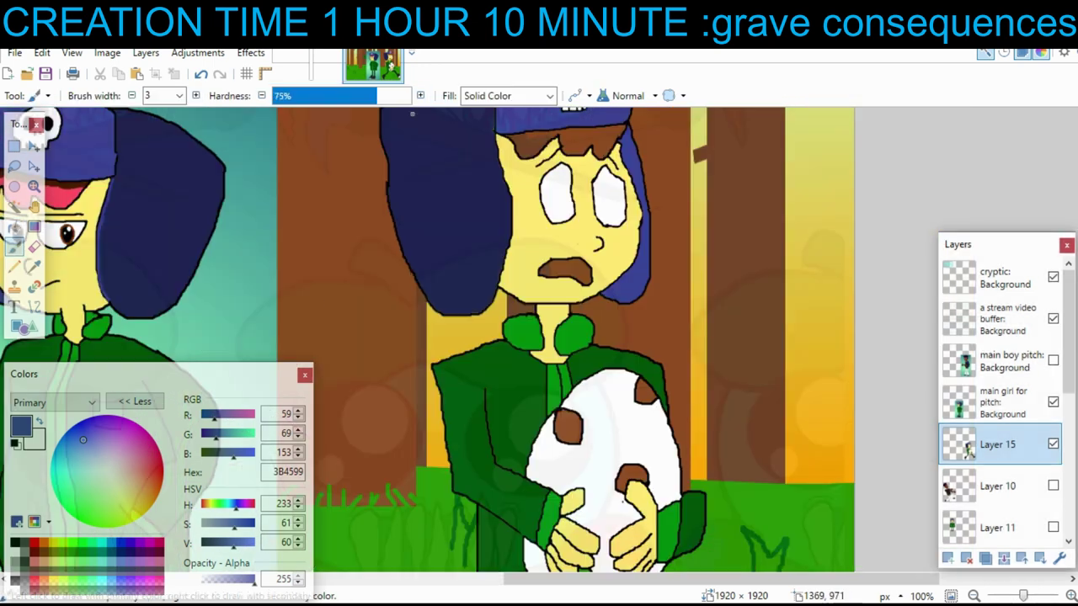
pyautogui.scroll(-2, 551, 244)
pyautogui.click(15, 227)
pyautogui.scroll(-1, 667, 284)
pyautogui.hscroll(1, 666, 285)
pyautogui.click(604, 239)
pyautogui.click(526, 274)
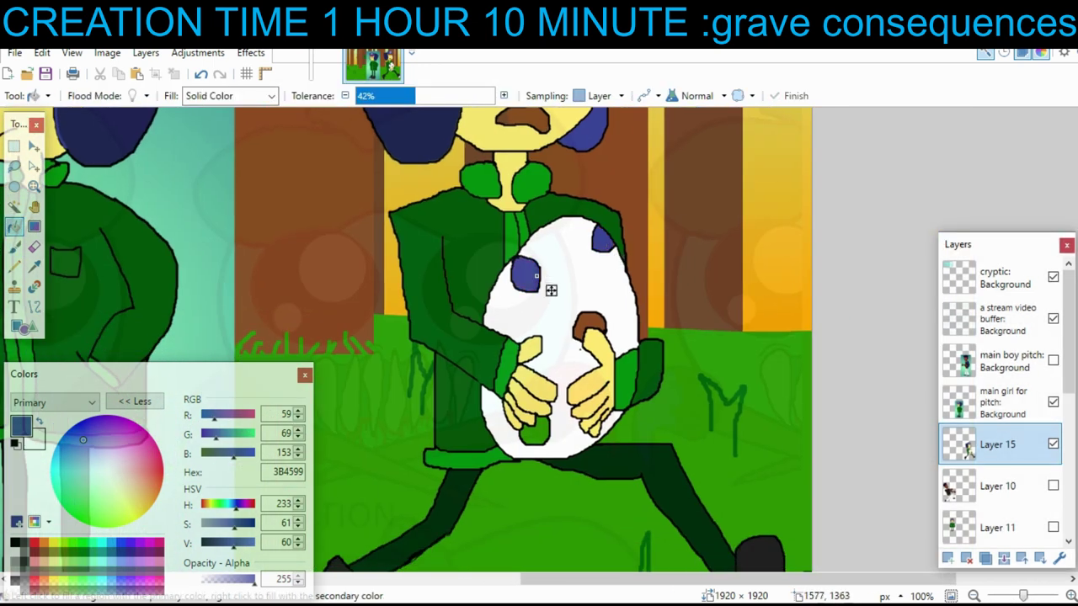
pyautogui.click(589, 326)
pyautogui.click(536, 432)
# - Sample the girl's hair pink and dark brown hair shadow 4A1D00 from the main girl layer, and return to Layer 15
pyautogui.scroll(-2, 538, 434)
pyautogui.scroll(4, 539, 434)
pyautogui.scroll(2, 543, 563)
pyautogui.hscroll(-3, 542, 563)
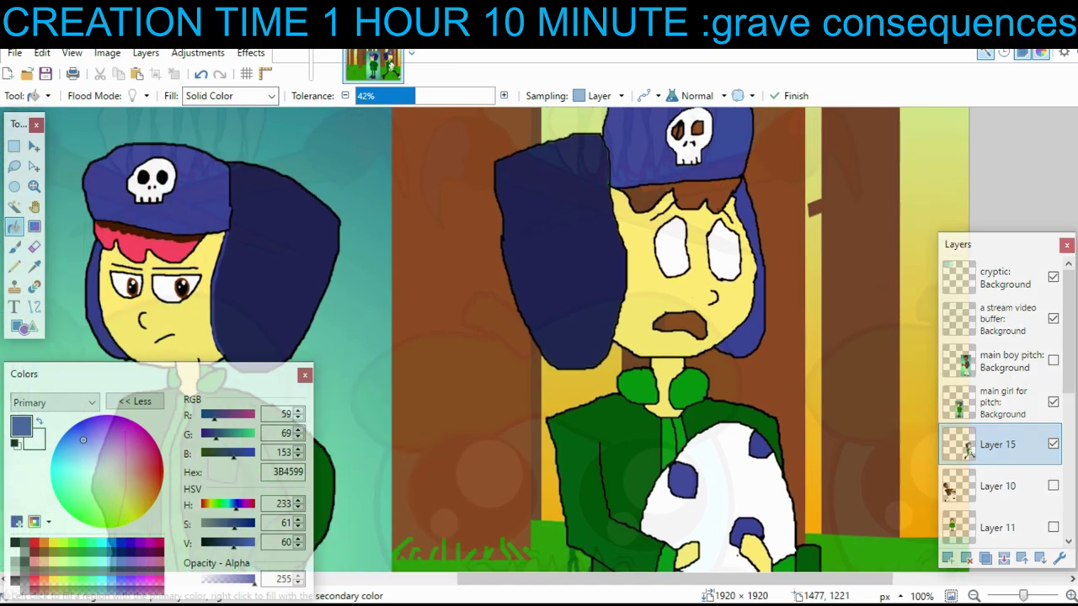
pyautogui.click(1003, 402)
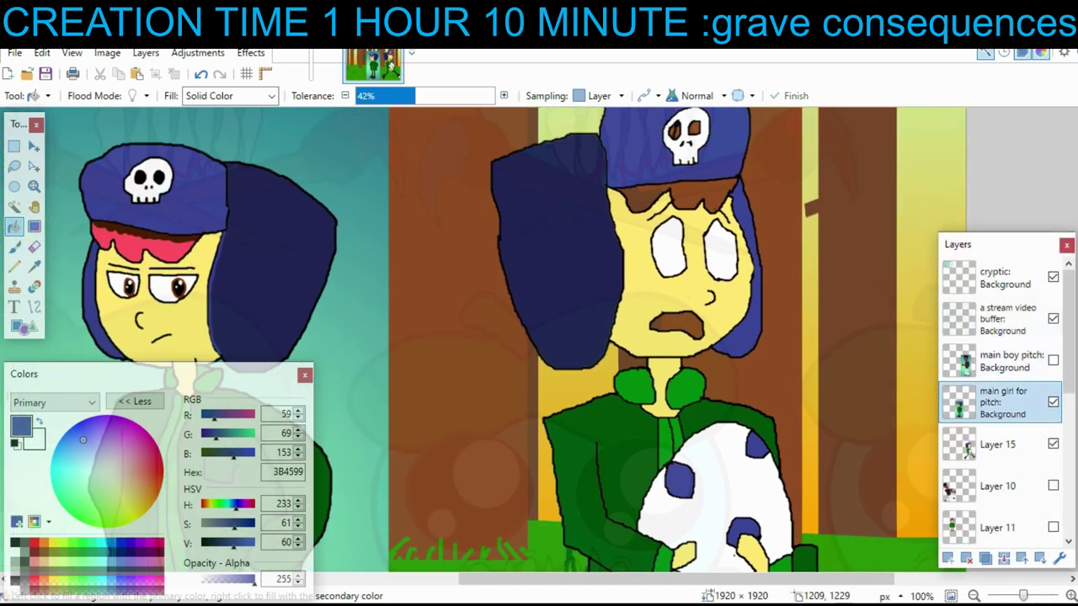
pyautogui.click(35, 267)
pyautogui.rightClick(140, 246)
pyautogui.click(151, 233)
pyautogui.click(14, 227)
pyautogui.click(997, 443)
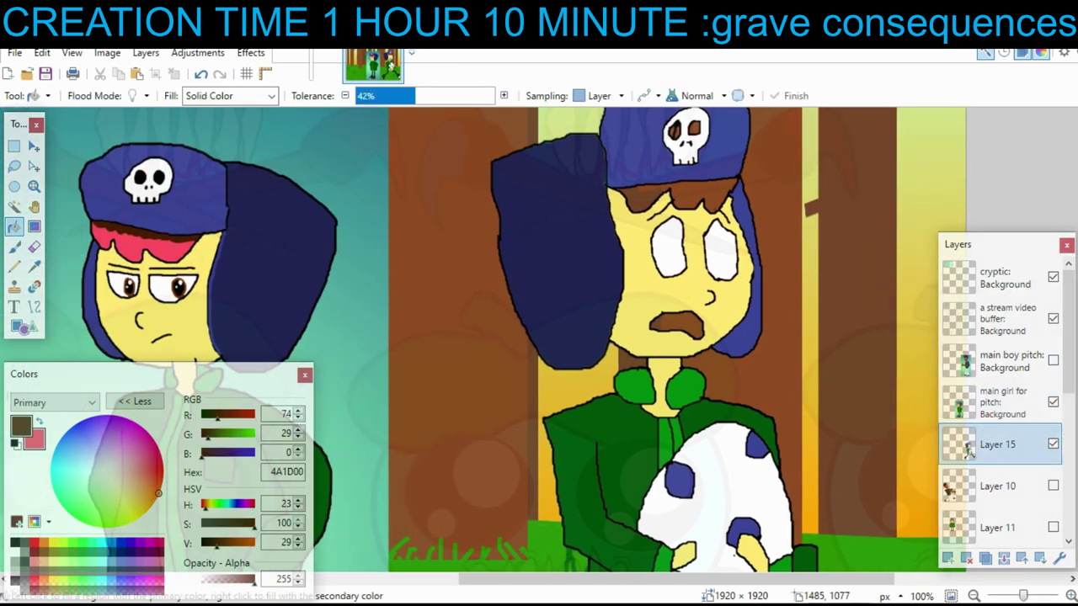
# - Fill the fringe with dark brown 4A1D00, brush a pink dividing line across it, and fill the lower part pink at 31% tolerance
pyautogui.click(699, 202)
pyautogui.click(14, 246)
pyautogui.moveTo(670, 192)
pyautogui.mouseDown()
pyautogui.moveTo(628, 202)
pyautogui.moveTo(730, 193)
pyautogui.mouseUp()
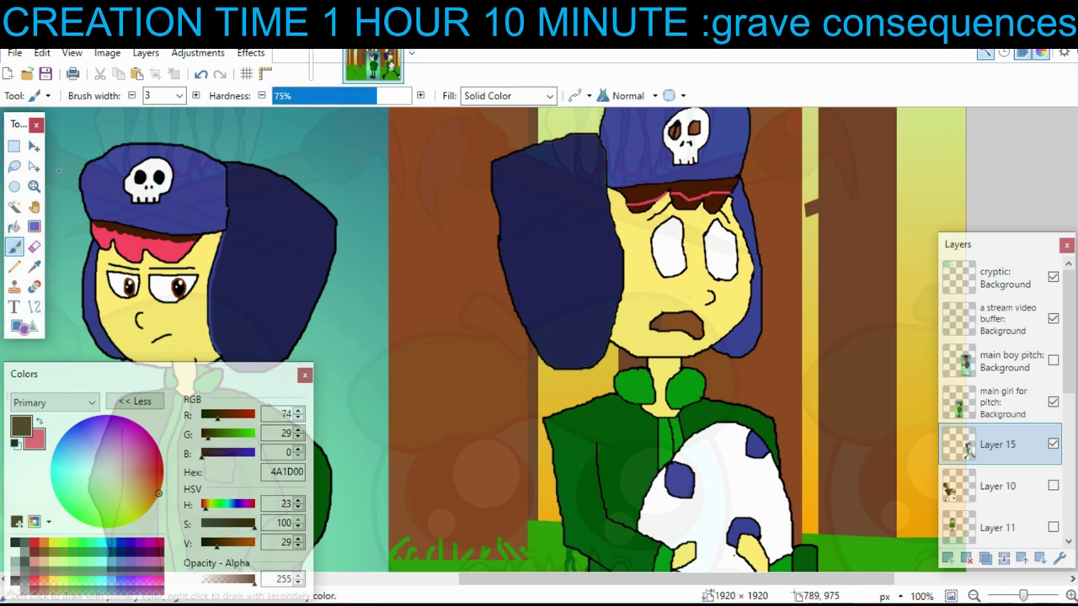
pyautogui.click(14, 227)
pyautogui.rightClick(689, 203)
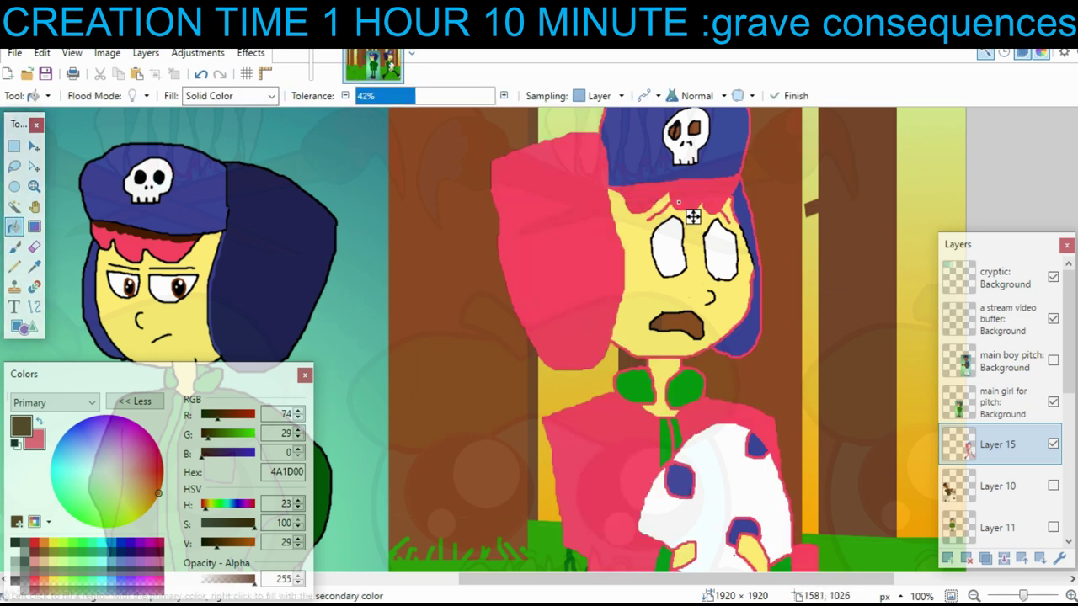
pyautogui.moveTo(415, 96); pyautogui.dragTo(369, 96)
pyautogui.click(14, 247)
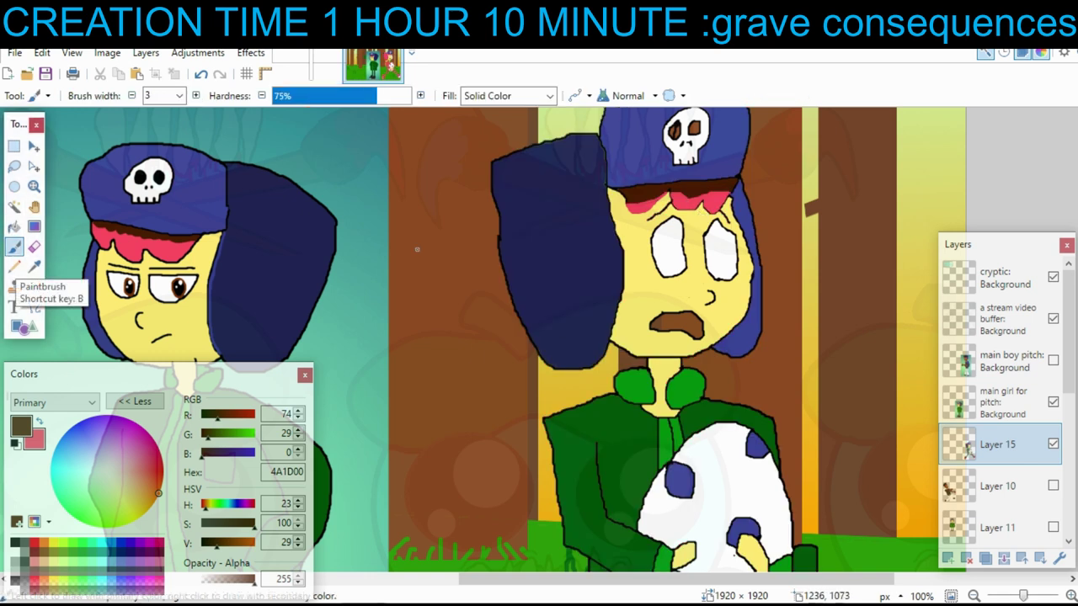
# - Fill the character's open mouth with black 000000
pyautogui.hscroll(3, 376, 269)
pyautogui.scroll(-1, 377, 270)
pyautogui.hscroll(-2, 377, 270)
pyautogui.scroll(1, 376, 270)
pyautogui.click(14, 227)
pyautogui.click(16, 543)
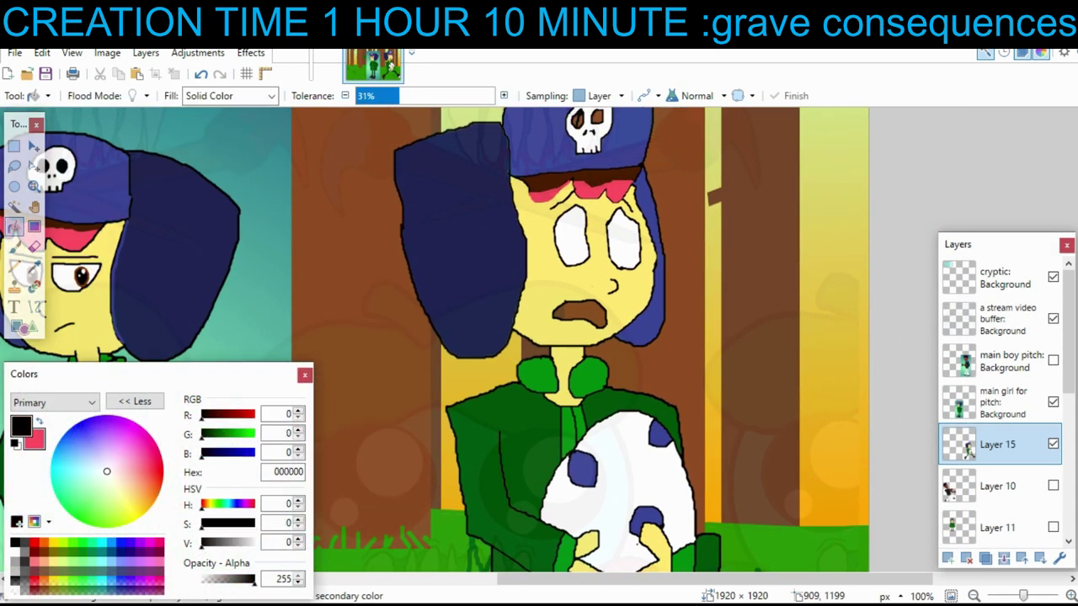
pyautogui.click(578, 306)
# - Sample the dark brown from the fringe as the secondary color and brighten it to 913700
pyautogui.hscroll(-2, 581, 308)
pyautogui.scroll(1, 581, 308)
pyautogui.click(34, 267)
pyautogui.rightClick(668, 209)
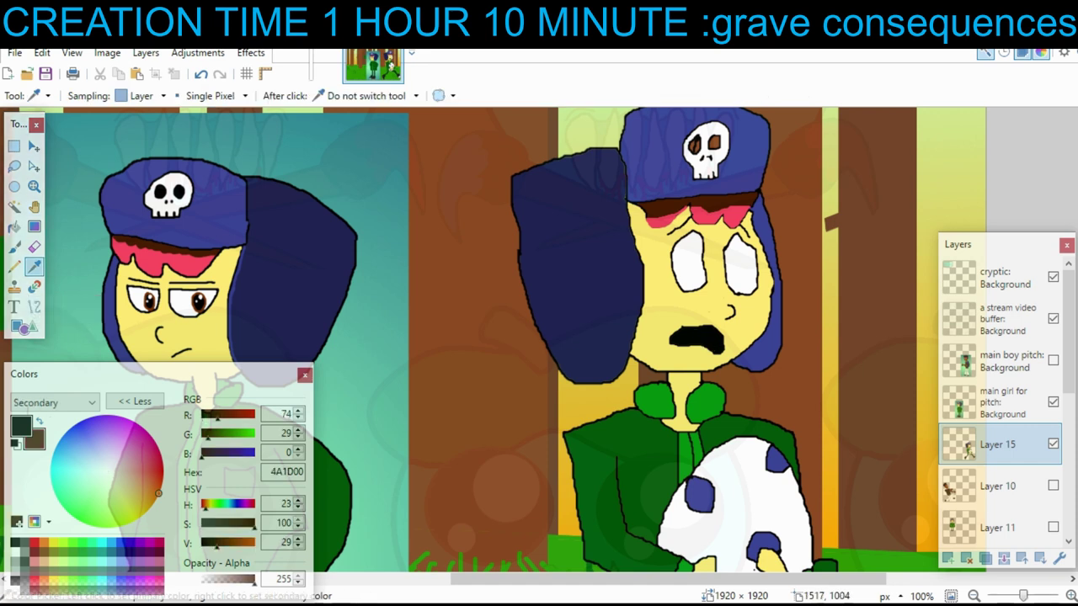
pyautogui.click(14, 247)
pyautogui.click(234, 542)
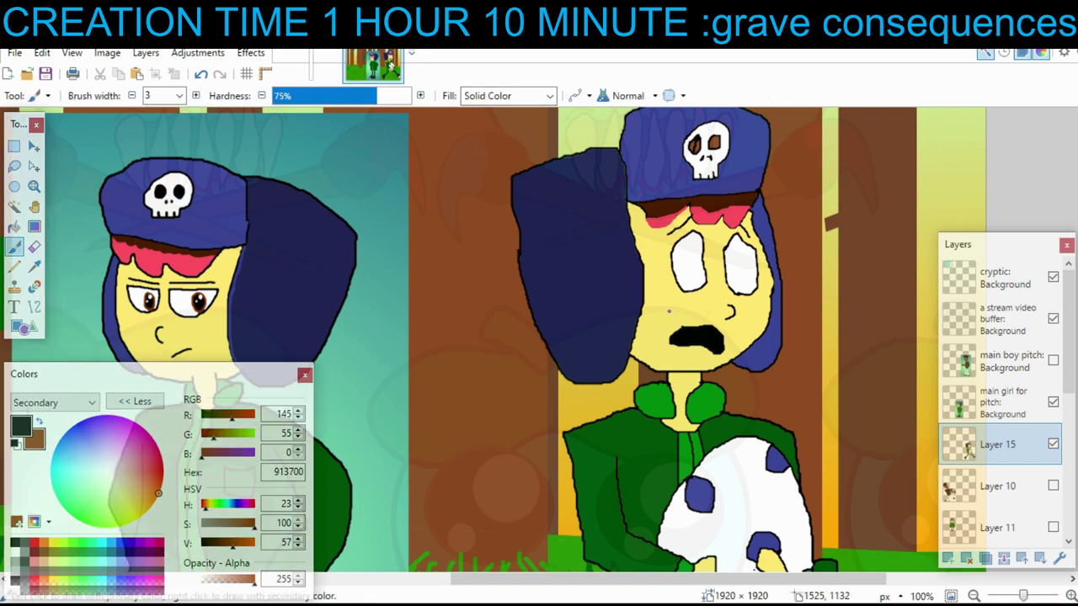
# - Hide the main girl reference layer and show the main boy reference layer
pyautogui.scroll(1, 643, 393)
pyautogui.hscroll(1, 643, 393)
pyautogui.scroll(-4, 643, 392)
pyautogui.hscroll(-2, 643, 392)
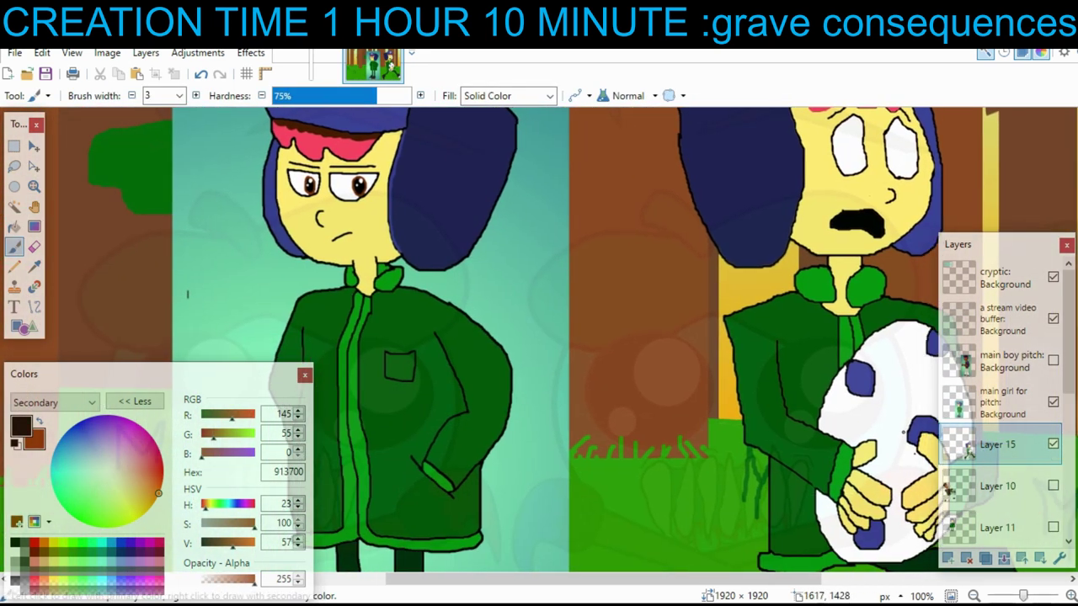
pyautogui.hscroll(1, 796, 415)
pyautogui.scroll(-3, 767, 494)
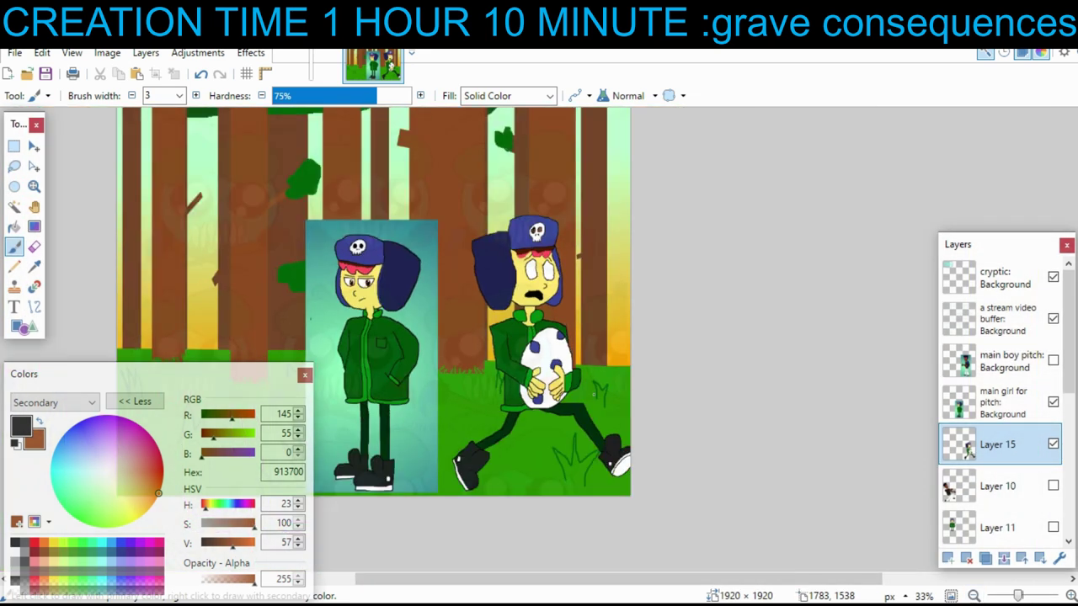
pyautogui.scroll(1, 767, 495)
pyautogui.hscroll(-1, 767, 494)
pyautogui.click(1021, 403)
pyautogui.click(1053, 402)
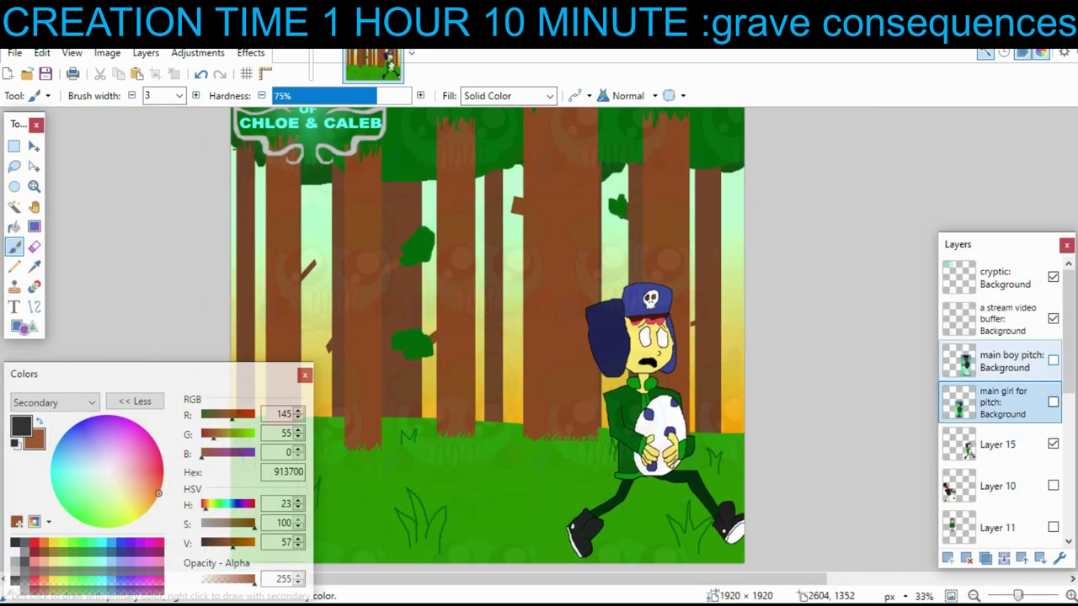
pyautogui.click(1054, 360)
# - Move the whole main boy reference to the left side of the forest, clear of the finished character
pyautogui.press('m')
pyautogui.hotkey('ctrl', 'a')
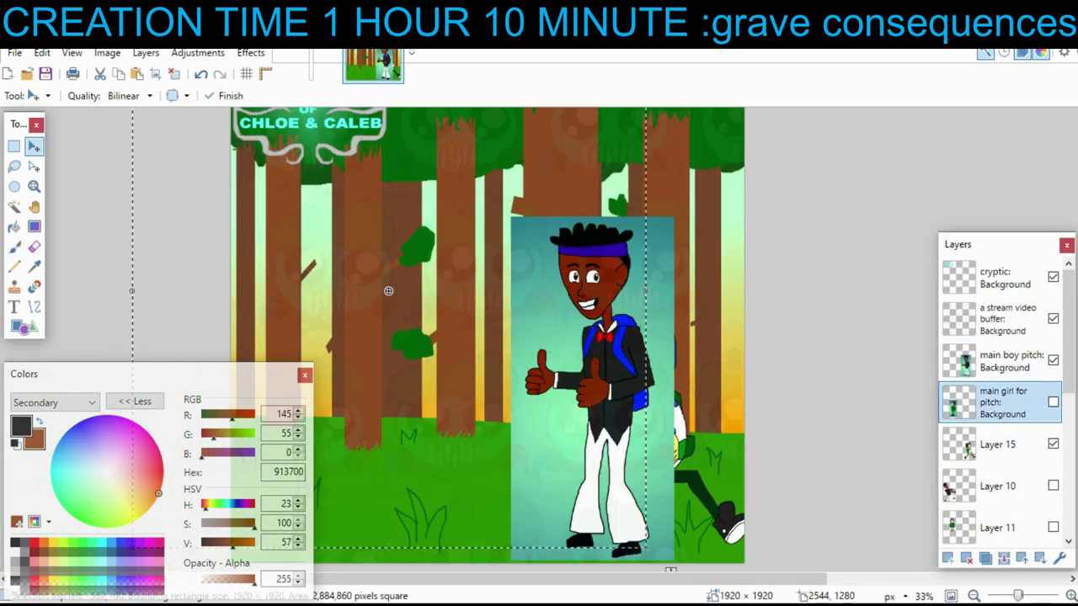
pyautogui.click(1001, 360)
pyautogui.moveTo(513, 337); pyautogui.dragTo(290, 337)
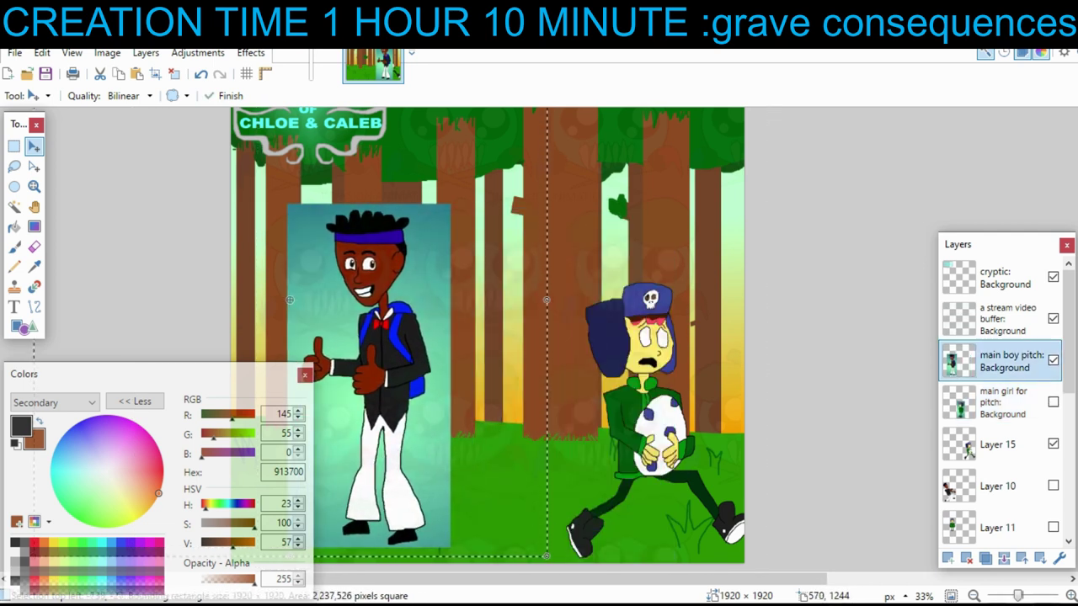
pyautogui.moveTo(383, 382); pyautogui.dragTo(463, 286)
pyautogui.scroll(1, 412, 360)
pyautogui.moveTo(443, 345); pyautogui.dragTo(410, 345)
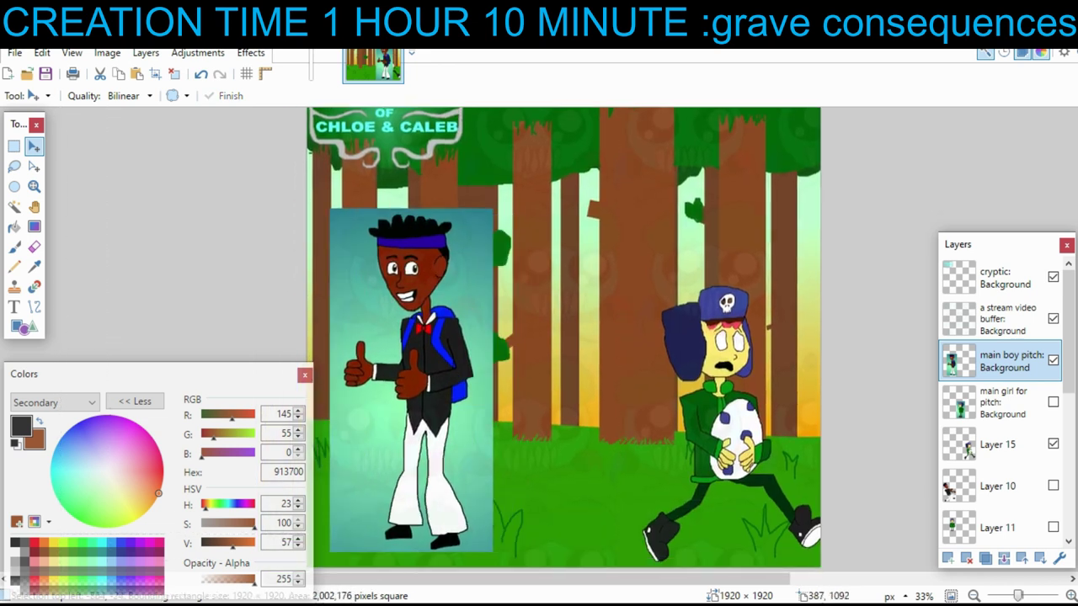
# - Add a new layer above the main boy reference, switch to the Paintbrush and clear the selection
pyautogui.click(948, 557)
pyautogui.click(14, 245)
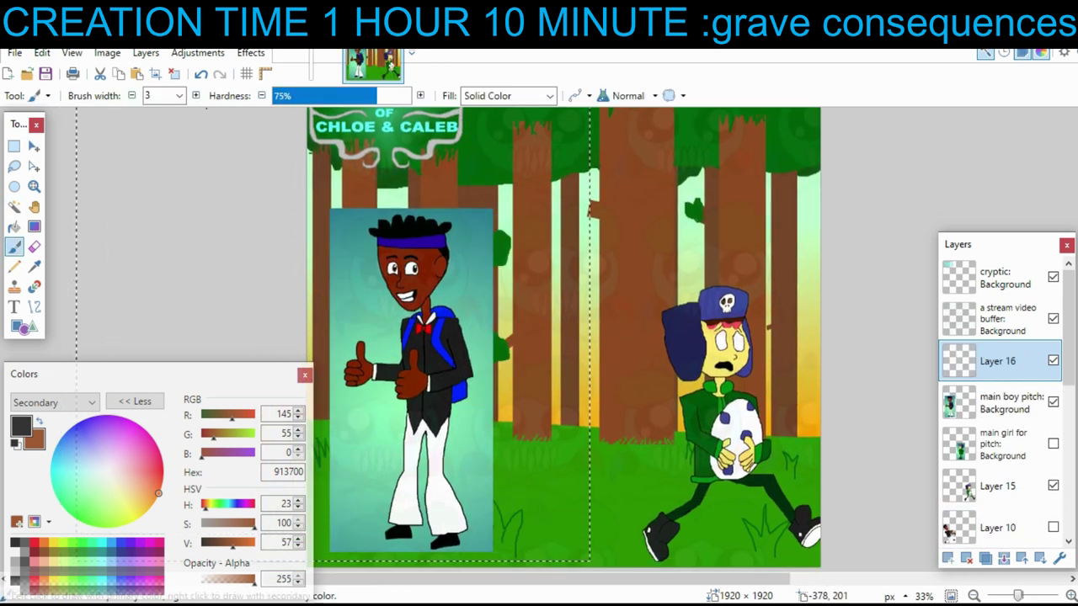
pyautogui.click(173, 74)
# - Sketch a second character's head outline beside the boy reference, with a flat top, rounded sides and a narrow chin
pyautogui.click(1071, 595)
pyautogui.click(1071, 596)
pyautogui.moveTo(766, 468)
pyautogui.mouseDown()
pyautogui.moveTo(633, 335)
pyautogui.moveTo(757, 518)
pyautogui.mouseUp()
pyautogui.scroll(1, 628, 370)
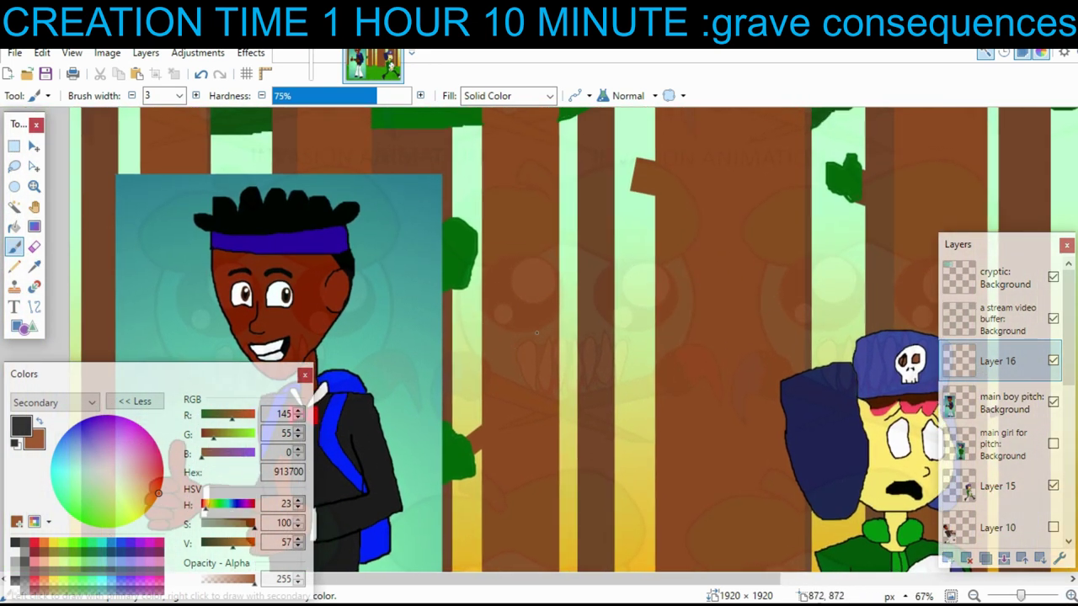
pyautogui.moveTo(536, 332)
pyautogui.mouseDown()
pyautogui.moveTo(594, 390)
pyautogui.moveTo(618, 391)
pyautogui.moveTo(661, 303)
pyautogui.mouseUp()
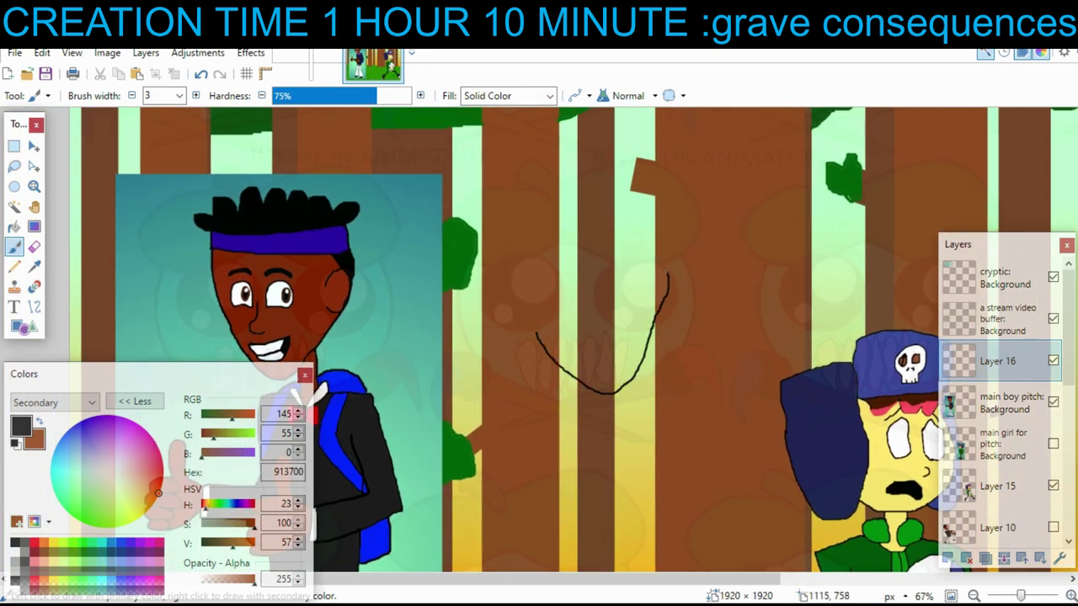
pyautogui.moveTo(531, 325)
pyautogui.mouseDown()
pyautogui.moveTo(538, 258)
pyautogui.moveTo(661, 266)
pyautogui.mouseUp()
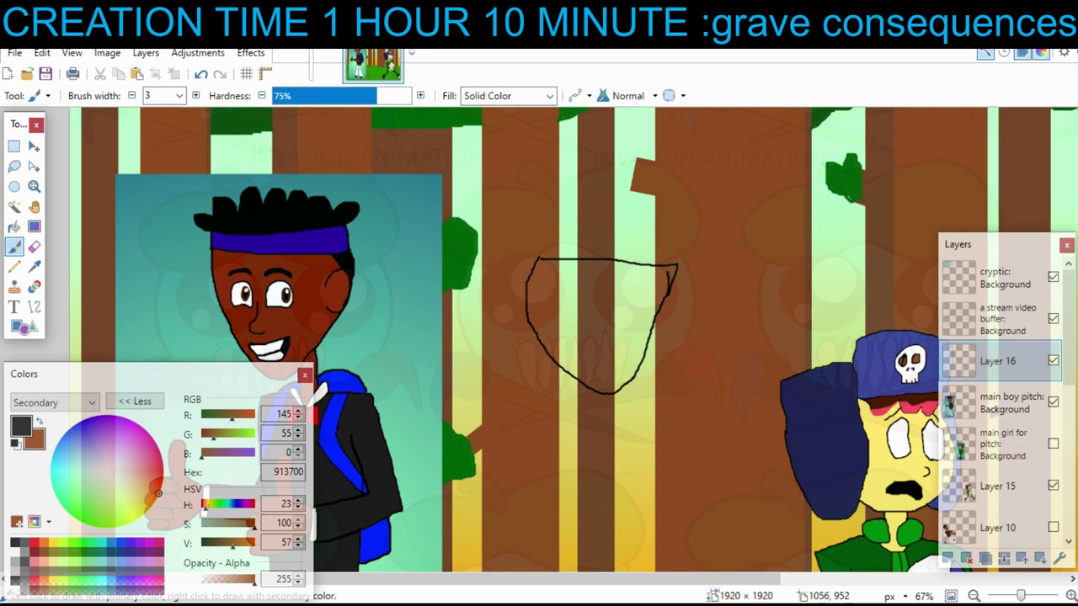
pyautogui.moveTo(634, 375); pyautogui.dragTo(669, 310)
# - Erase the stray and overshooting lines along the head outline's right side with a 20-pixel eraser
pyautogui.click(179, 96)
pyautogui.click(160, 123)
pyautogui.click(35, 247)
pyautogui.moveTo(658, 296); pyautogui.dragTo(632, 372)
pyautogui.moveTo(671, 257); pyautogui.dragTo(679, 280)
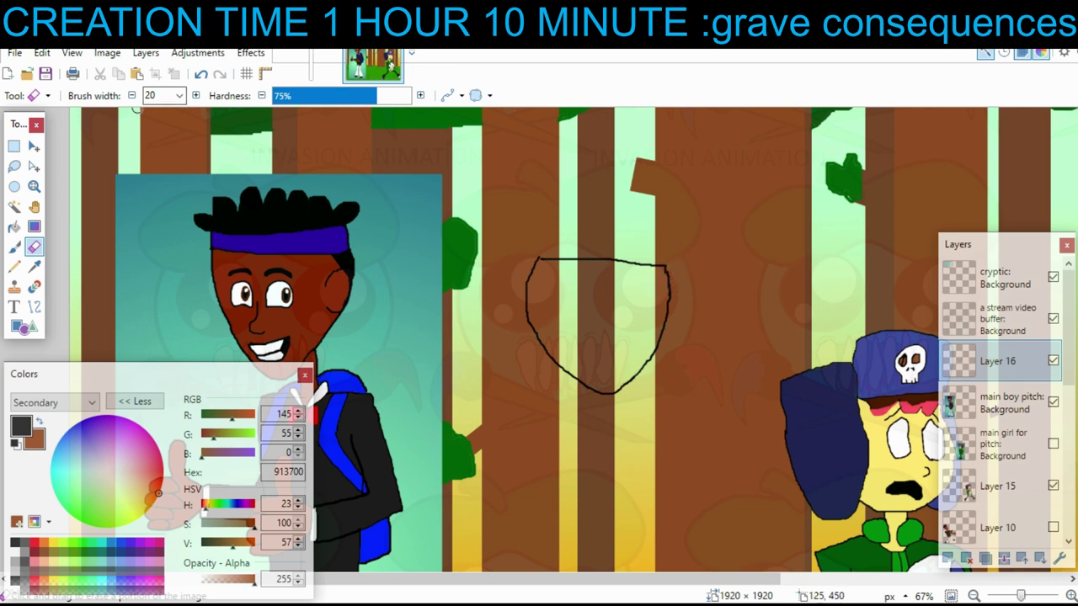
# - Sketch the two eyes, the nose and the small mouth along the right side of the head outline with a 3-pixel Paintbrush
pyautogui.click(179, 96)
pyautogui.click(158, 134)
pyautogui.click(14, 246)
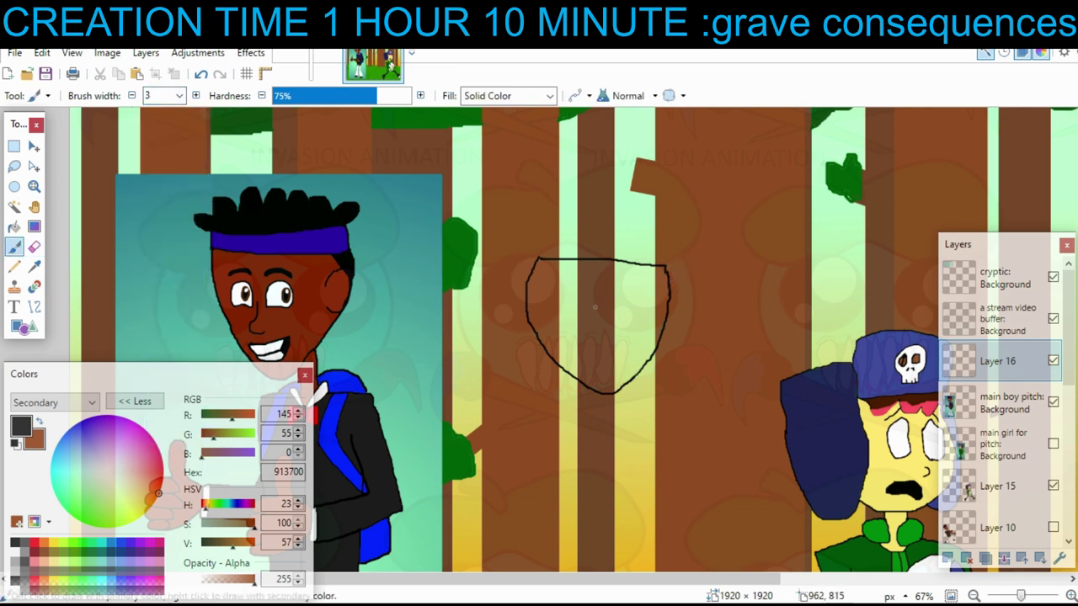
pyautogui.moveTo(595, 308)
pyautogui.mouseDown()
pyautogui.moveTo(563, 265)
pyautogui.moveTo(591, 281)
pyautogui.moveTo(569, 271)
pyautogui.moveTo(588, 298)
pyautogui.moveTo(584, 265)
pyautogui.moveTo(619, 305)
pyautogui.moveTo(634, 300)
pyautogui.mouseUp()
pyautogui.click(201, 74)
pyautogui.click(201, 74)
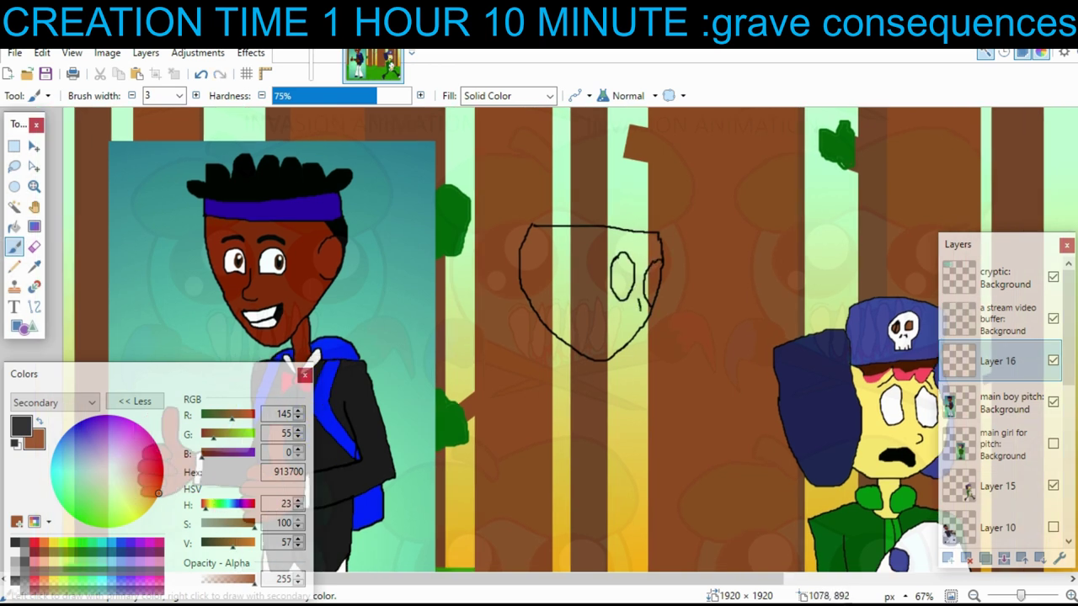
pyautogui.hotkey('ctrl', 'z')
pyautogui.click(34, 247)
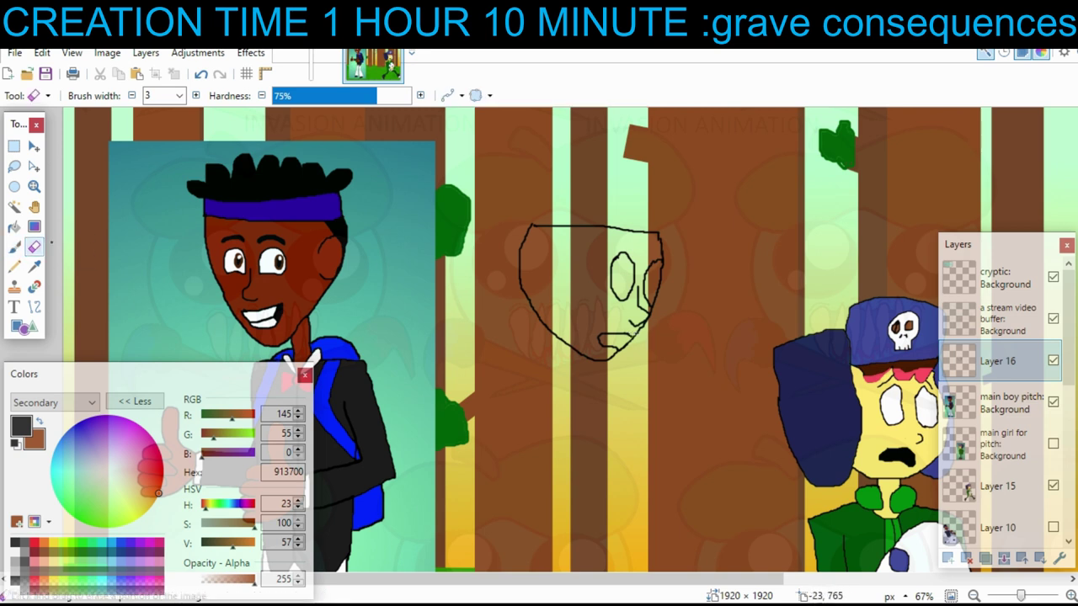
# - Draw the curved ear outline inside the head's left side and erase the overshooting end of its curve with a 3-pixel eraser
pyautogui.click(14, 247)
pyautogui.click(1070, 596)
pyautogui.moveTo(675, 333)
pyautogui.mouseDown()
pyautogui.moveTo(740, 327)
pyautogui.moveTo(567, 389)
pyautogui.moveTo(773, 335)
pyautogui.mouseUp()
pyautogui.hscroll(1, 779, 339)
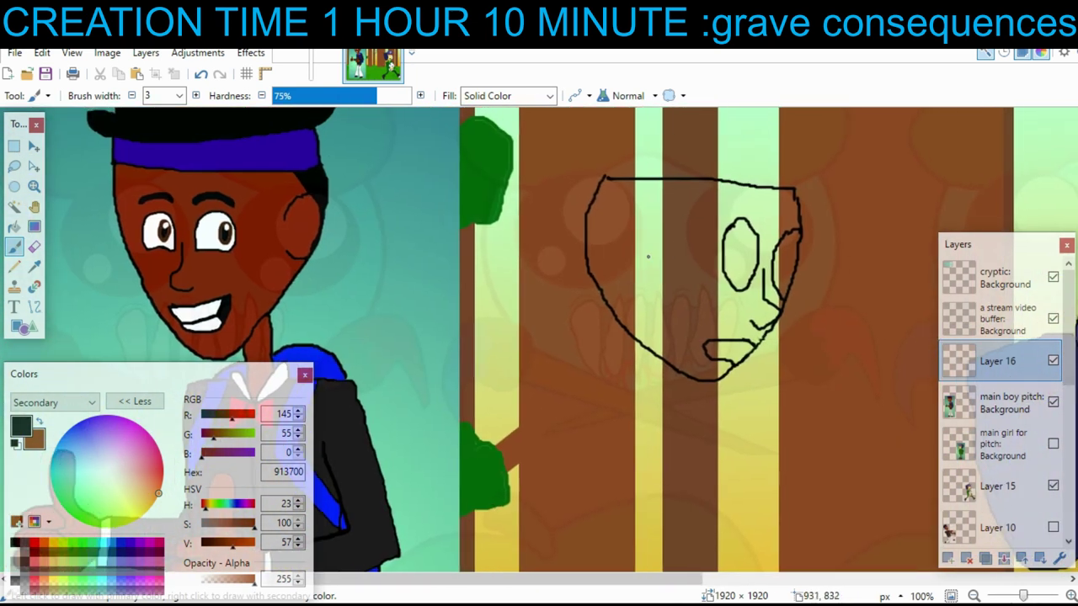
pyautogui.moveTo(646, 215)
pyautogui.mouseDown()
pyautogui.moveTo(612, 246)
pyautogui.moveTo(644, 274)
pyautogui.mouseUp()
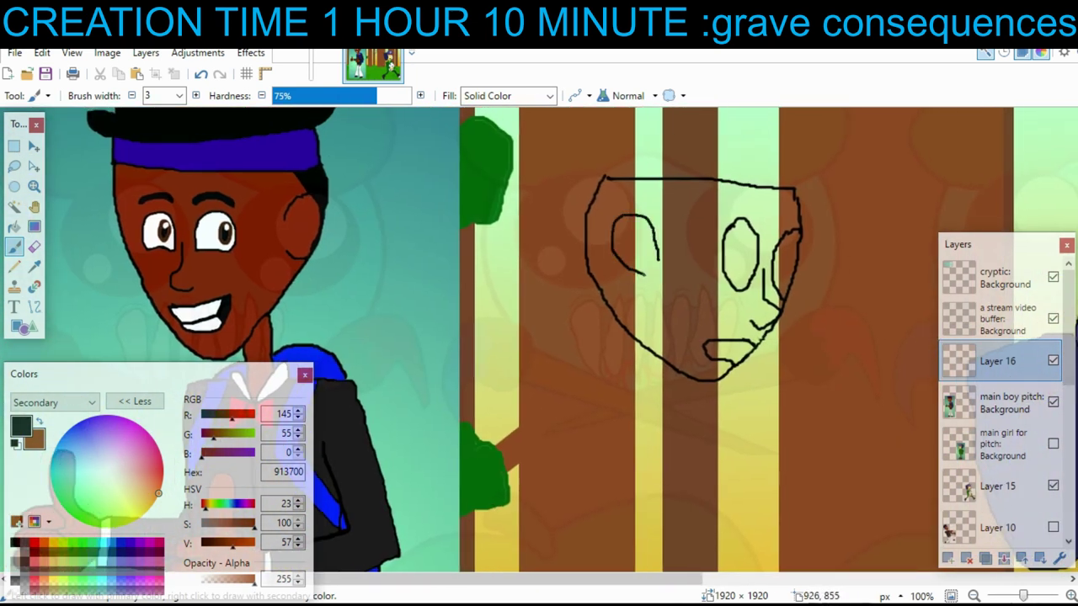
pyautogui.press('e')
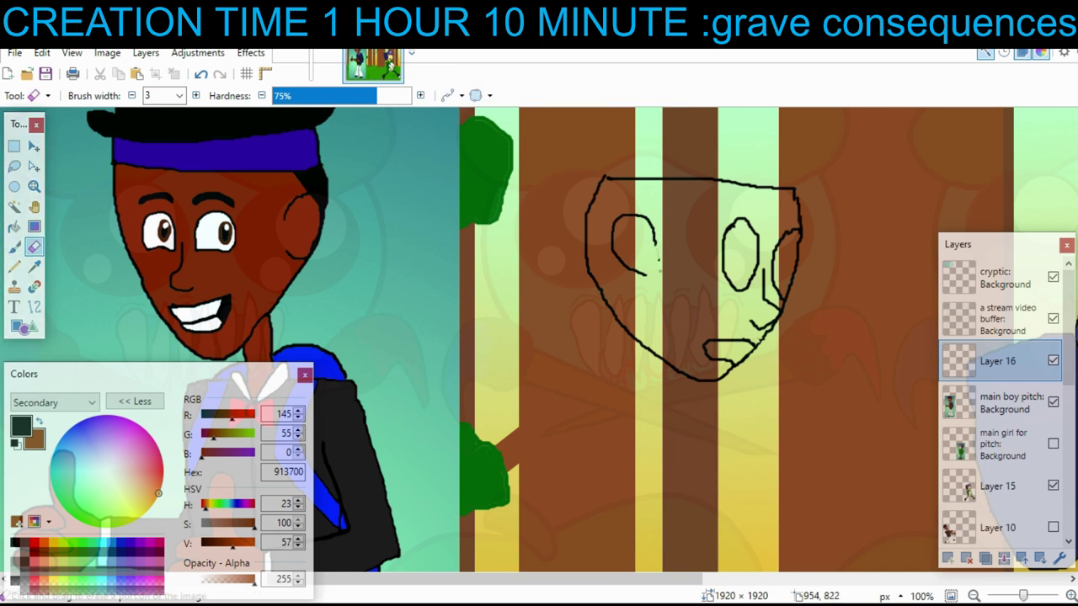
# - Draw the hairline above the ear and the sideburn line from the ear down to the jaw with the Paintbrush at width 3
pyautogui.press('b')
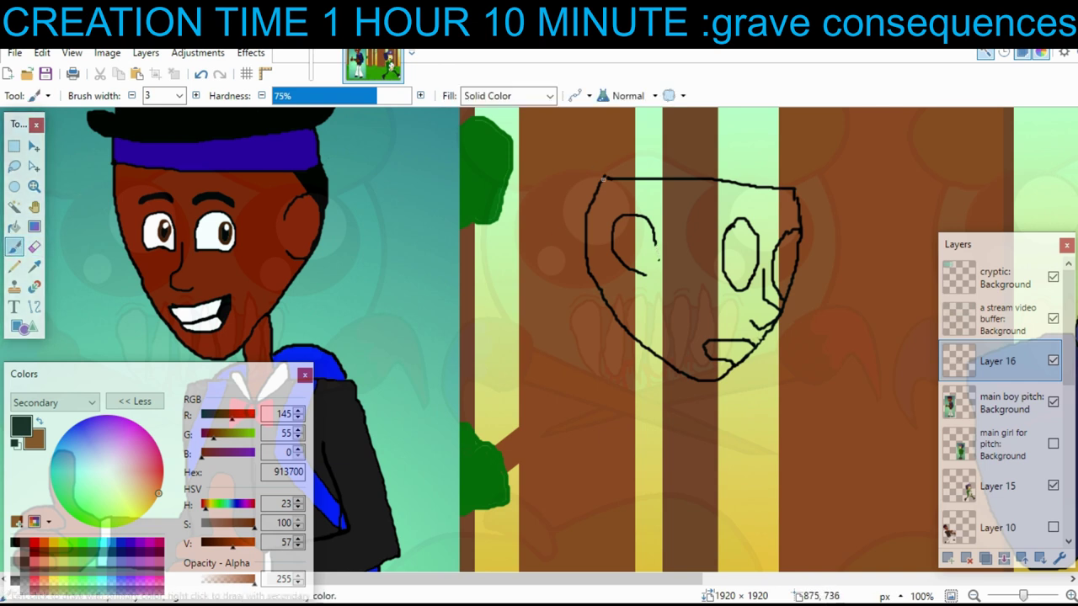
pyautogui.moveTo(644, 217); pyautogui.dragTo(679, 181)
pyautogui.moveTo(633, 269); pyautogui.dragTo(619, 320)
pyautogui.moveTo(845, 229); pyautogui.dragTo(809, 340)
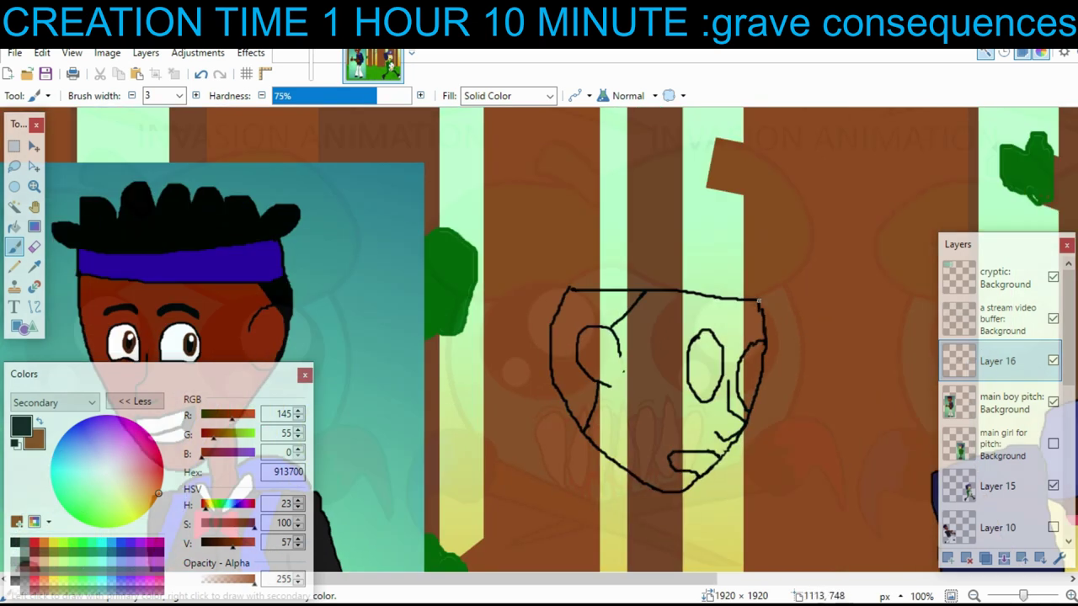
# - Outline a headband above the forehead and a bumpy hair shape on top of it
pyautogui.moveTo(755, 271); pyautogui.dragTo(556, 266)
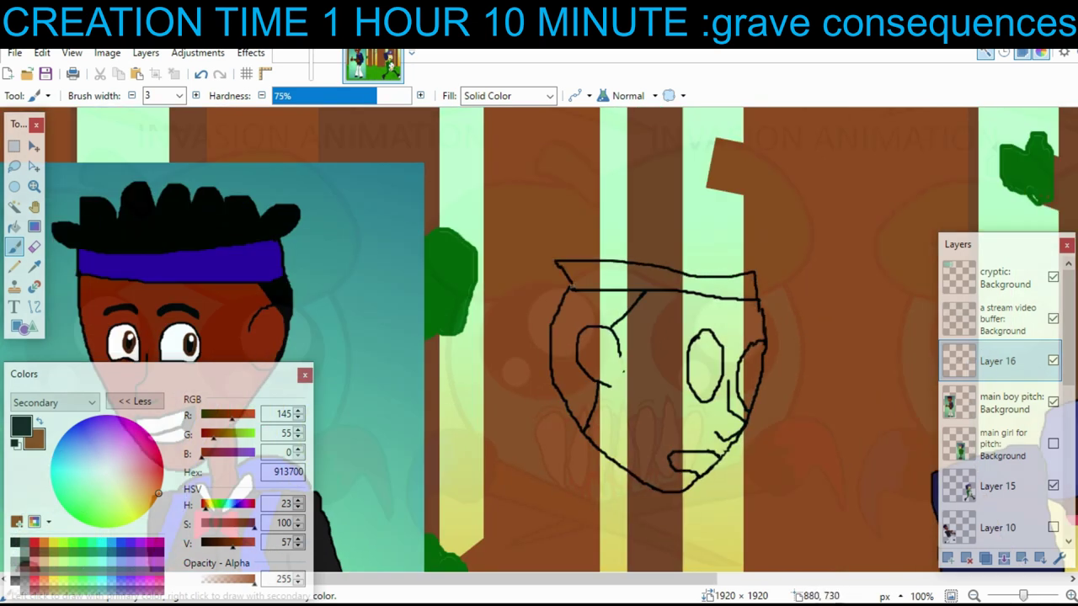
pyautogui.moveTo(738, 278); pyautogui.dragTo(793, 294)
pyautogui.moveTo(611, 278)
pyautogui.mouseDown()
pyautogui.moveTo(589, 255)
pyautogui.moveTo(599, 208)
pyautogui.moveTo(617, 222)
pyautogui.moveTo(631, 187)
pyautogui.moveTo(672, 202)
pyautogui.moveTo(700, 202)
pyautogui.mouseUp()
pyautogui.moveTo(816, 285)
pyautogui.mouseDown()
pyautogui.moveTo(831, 248)
pyautogui.moveTo(812, 242)
pyautogui.moveTo(798, 200)
pyautogui.moveTo(766, 204)
pyautogui.moveTo(700, 195)
pyautogui.mouseUp()
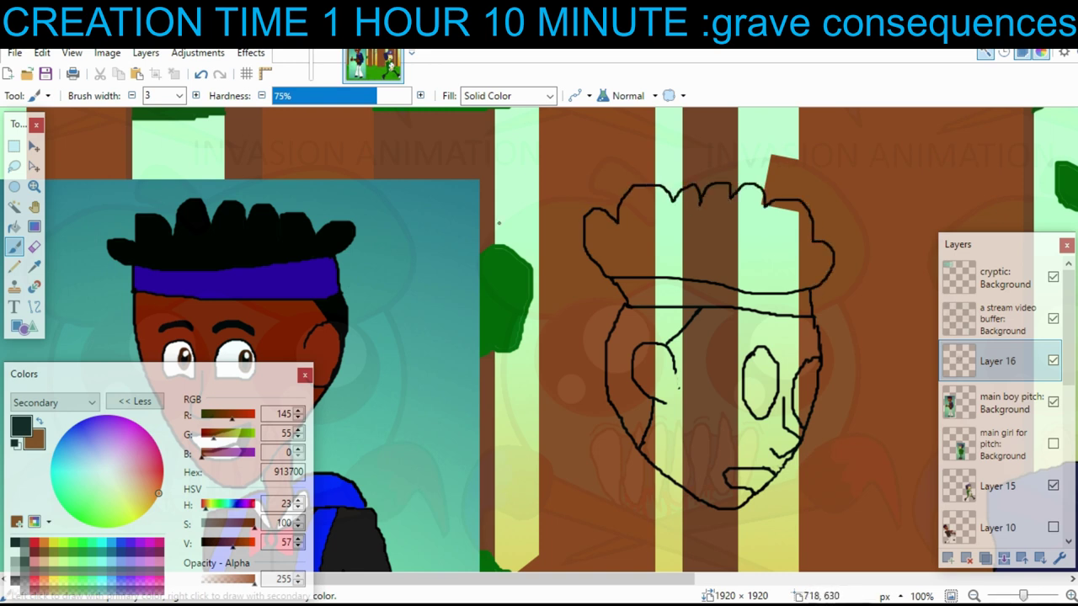
# - Fill the outlined hair on top of the new head with black
pyautogui.press('f')
pyautogui.click(788, 233)
pyautogui.moveTo(789, 233); pyautogui.dragTo(659, 186)
# - Draw an arched eyebrow above each eye of the new face
pyautogui.press('b')
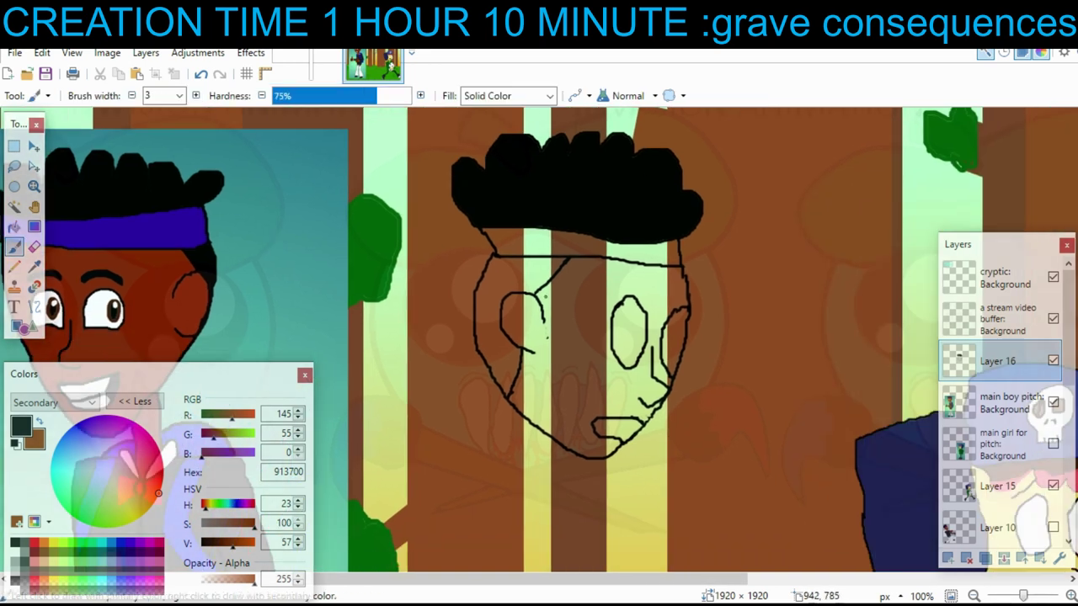
pyautogui.moveTo(622, 287)
pyautogui.mouseDown()
pyautogui.moveTo(633, 276)
pyautogui.moveTo(652, 292)
pyautogui.mouseUp()
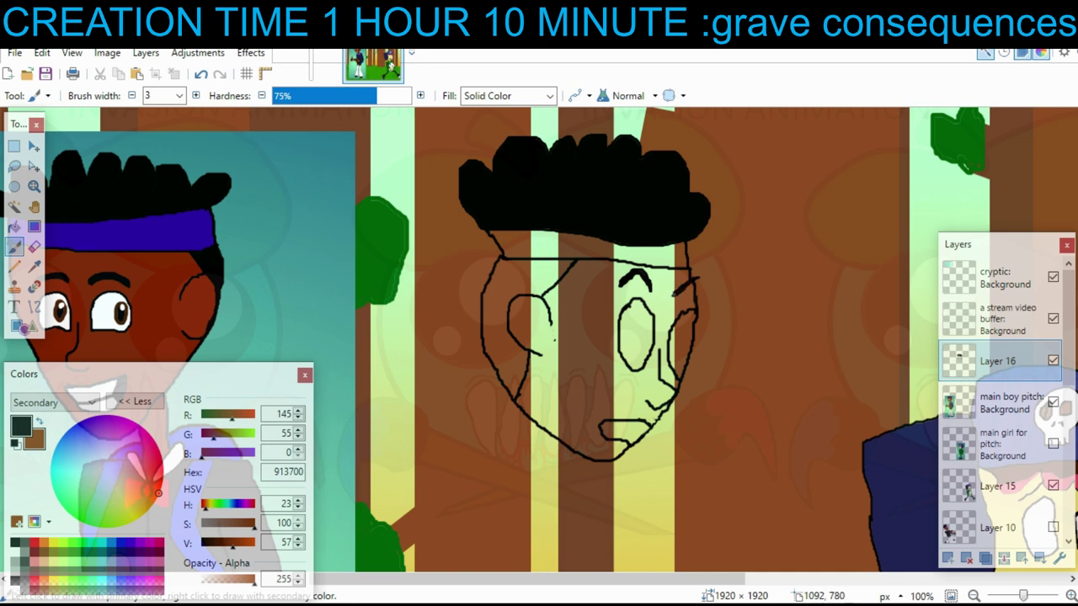
pyautogui.moveTo(584, 310)
pyautogui.mouseDown()
pyautogui.moveTo(594, 225)
pyautogui.moveTo(401, 214)
pyautogui.mouseUp()
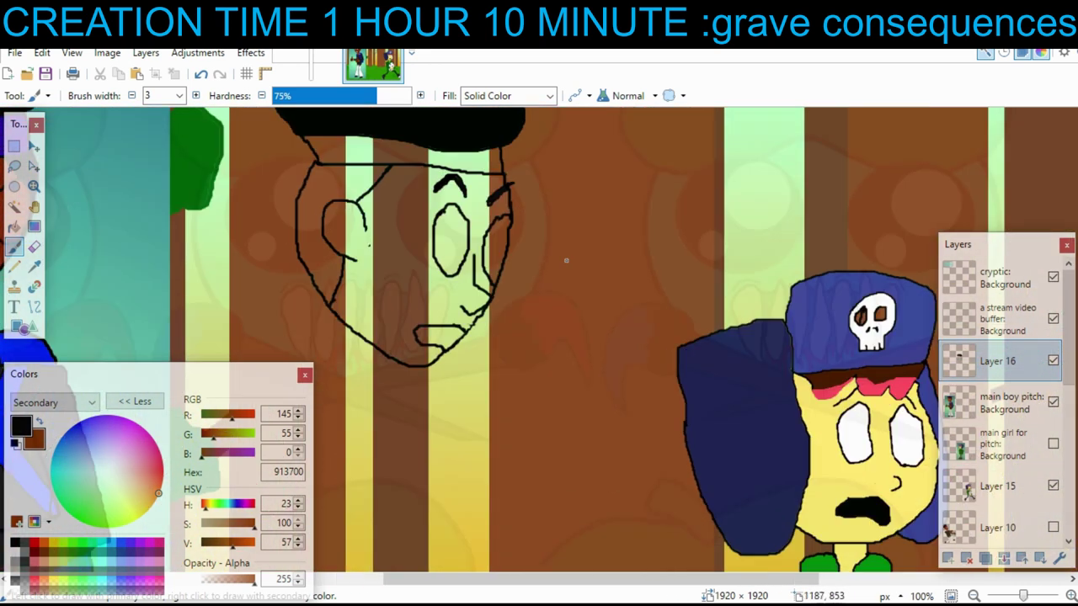
# - Fill the hair area around the back of the ear with black at 51% tolerance
pyautogui.moveTo(565, 260)
pyautogui.mouseDown()
pyautogui.moveTo(623, 322)
pyautogui.moveTo(663, 346)
pyautogui.mouseUp()
pyautogui.hscroll(-2, 663, 345)
pyautogui.click(15, 227)
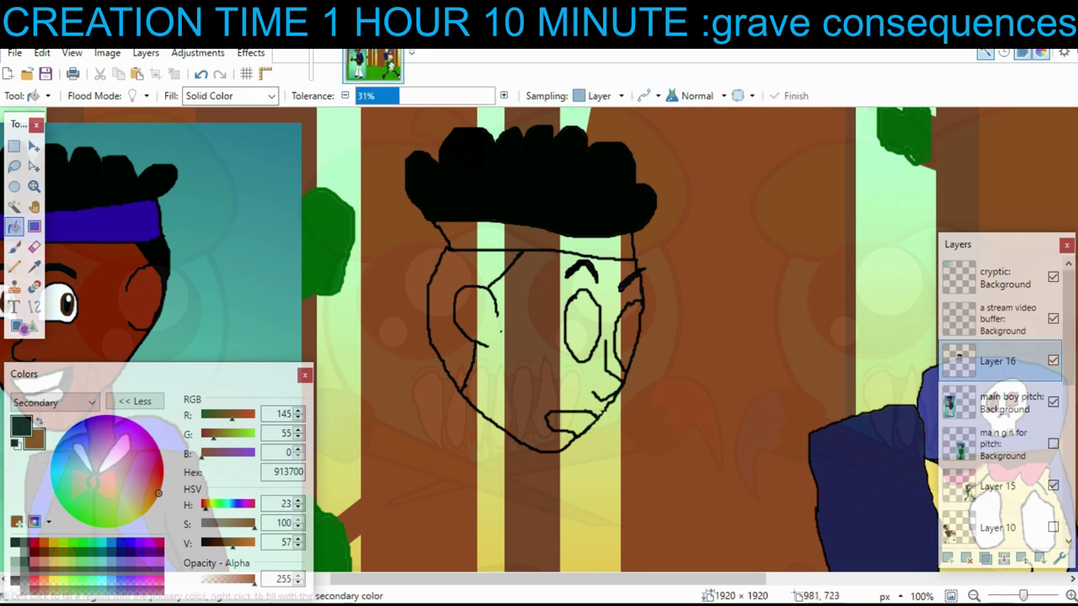
pyautogui.click(478, 280)
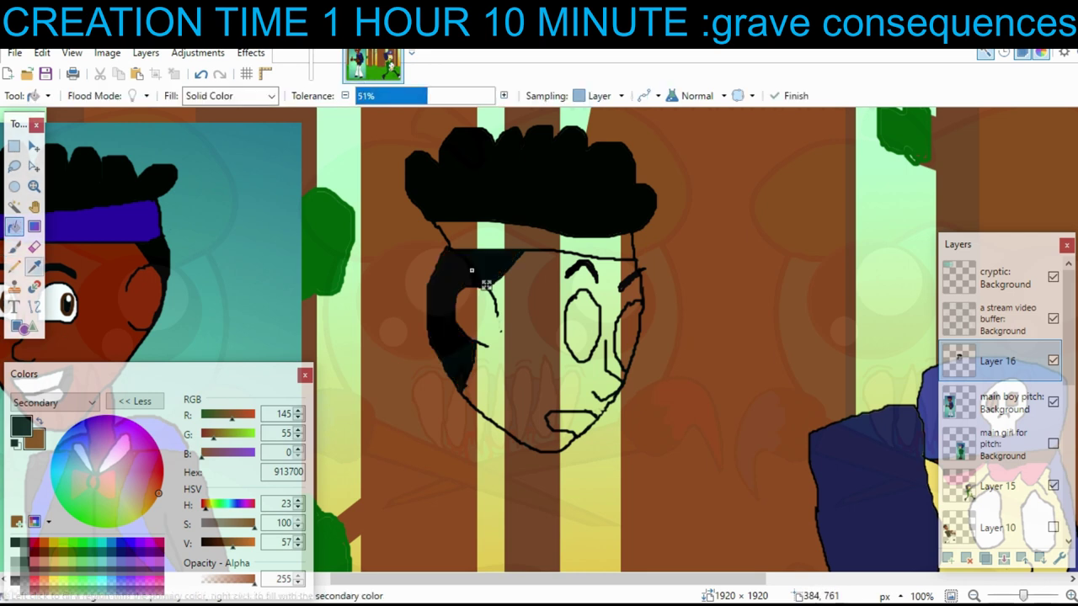
# - Draw the neck lines below the jaw and both pointed flaps of the shirt collar
pyautogui.click(14, 246)
pyautogui.hscroll(-6, 820, 370)
pyautogui.hscroll(4, 820, 370)
pyautogui.scroll(-3, 819, 370)
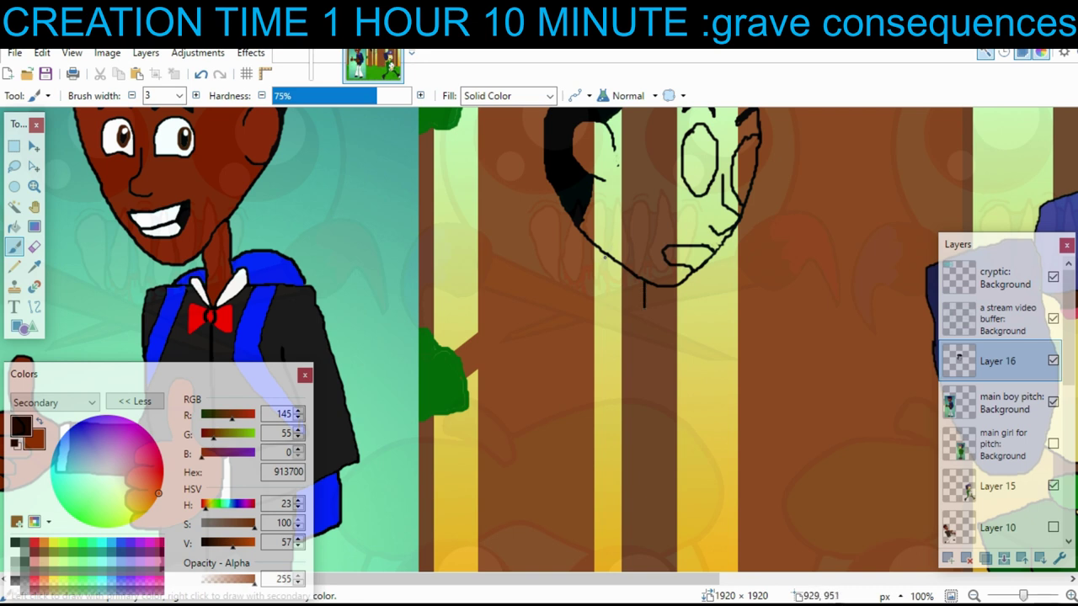
pyautogui.moveTo(606, 266)
pyautogui.mouseDown()
pyautogui.moveTo(601, 302)
pyautogui.moveTo(625, 331)
pyautogui.mouseUp()
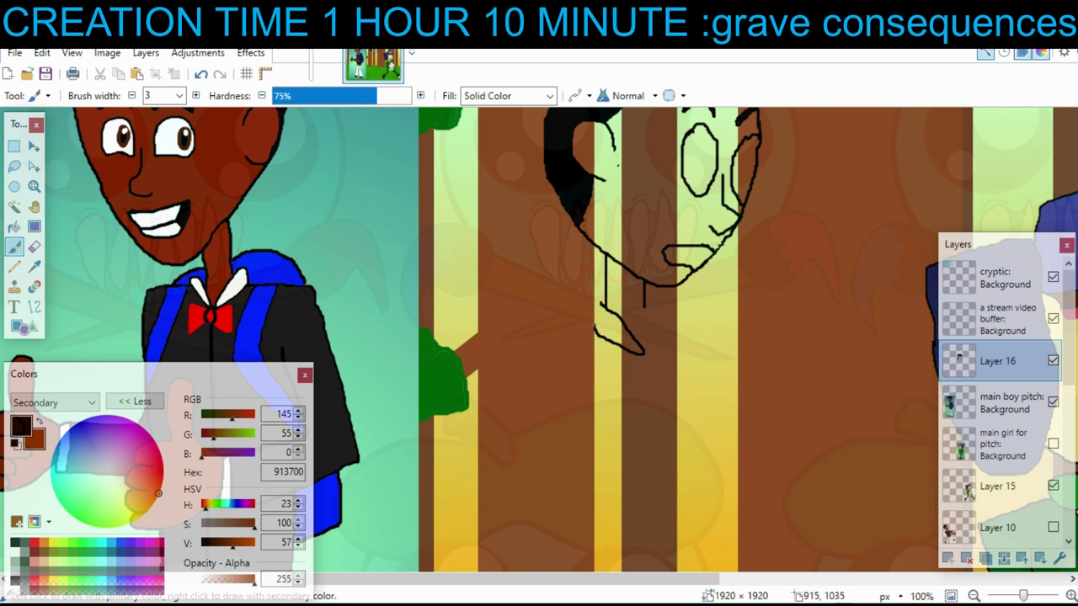
pyautogui.scroll(1, 657, 390)
pyautogui.hscroll(-1, 656, 390)
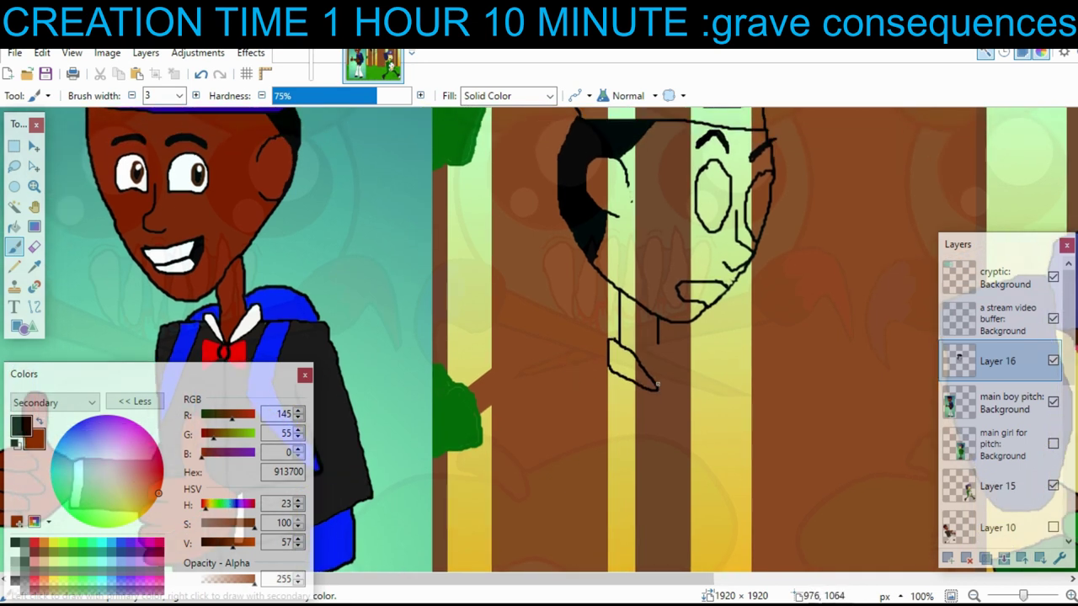
pyautogui.moveTo(662, 340); pyautogui.dragTo(674, 342)
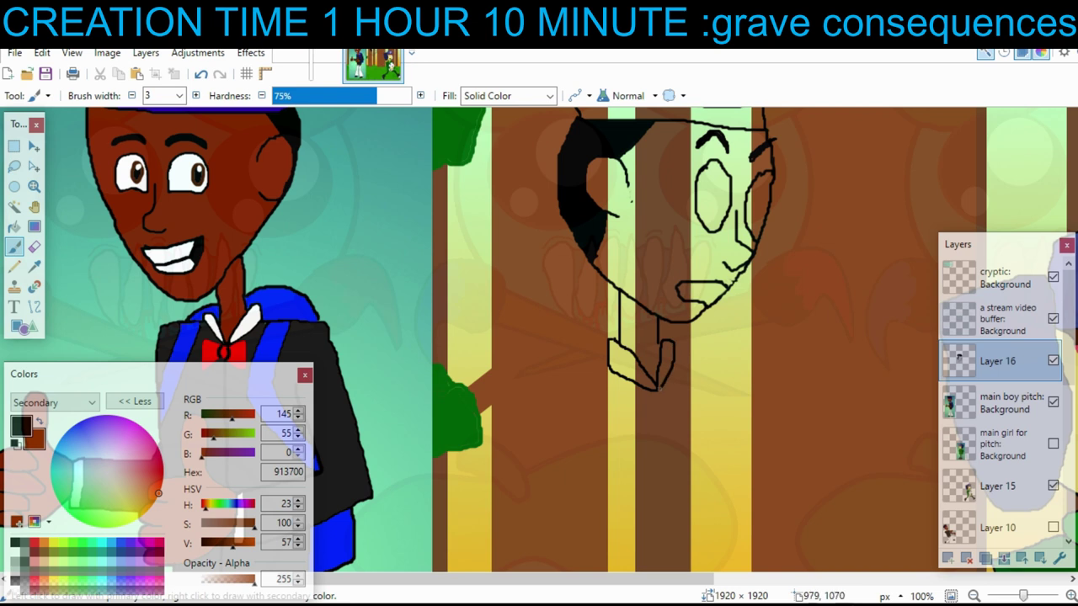
pyautogui.moveTo(659, 389); pyautogui.dragTo(683, 356)
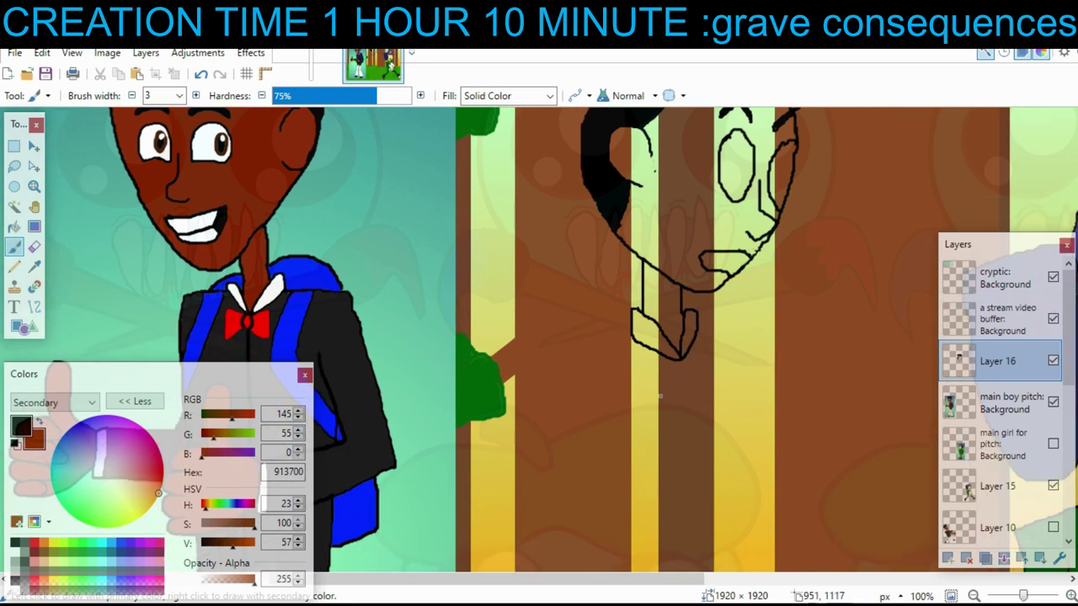
# - Draw a bow tie below the collar and a large egg outline in front of the chest
pyautogui.moveTo(660, 395)
pyautogui.mouseDown()
pyautogui.moveTo(642, 349)
pyautogui.moveTo(561, 321)
pyautogui.mouseUp()
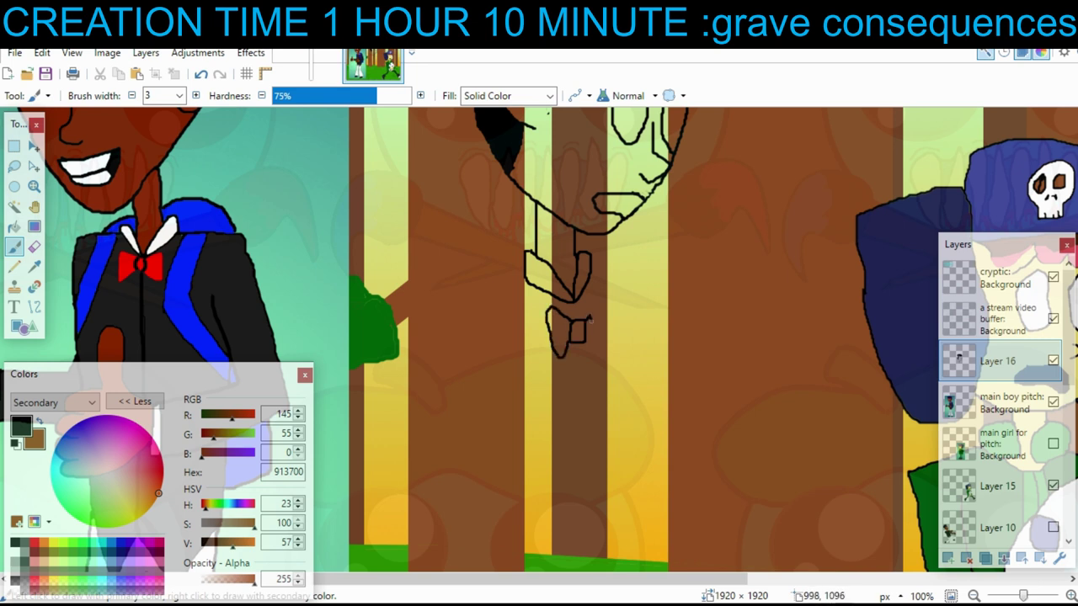
pyautogui.scroll(-3, 599, 333)
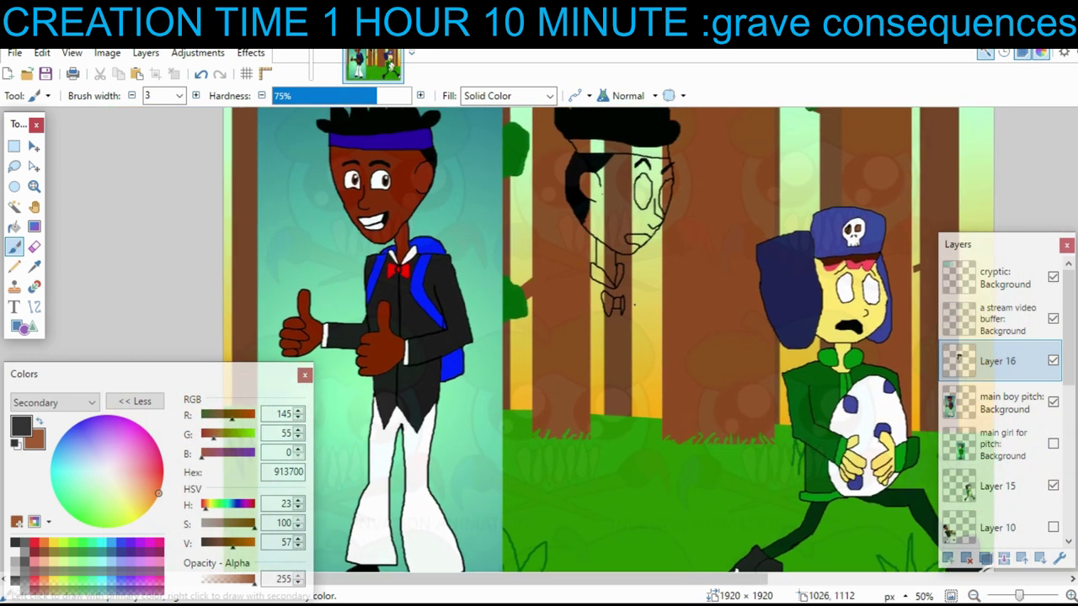
pyautogui.moveTo(635, 305)
pyautogui.mouseDown()
pyautogui.moveTo(613, 428)
pyautogui.moveTo(651, 430)
pyautogui.moveTo(682, 391)
pyautogui.moveTo(668, 314)
pyautogui.mouseUp()
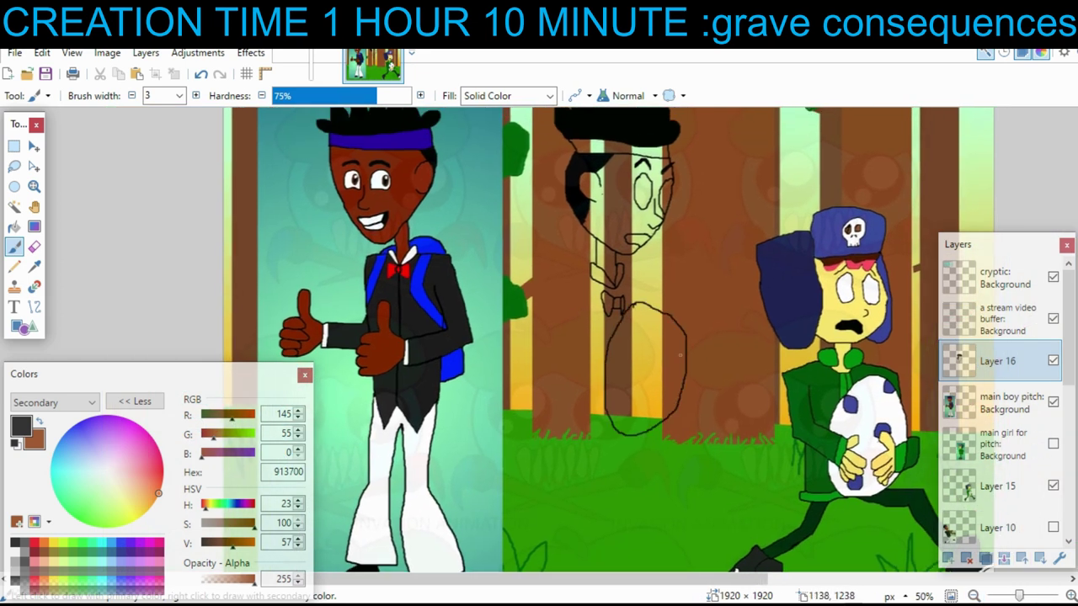
pyautogui.moveTo(680, 355); pyautogui.dragTo(639, 368)
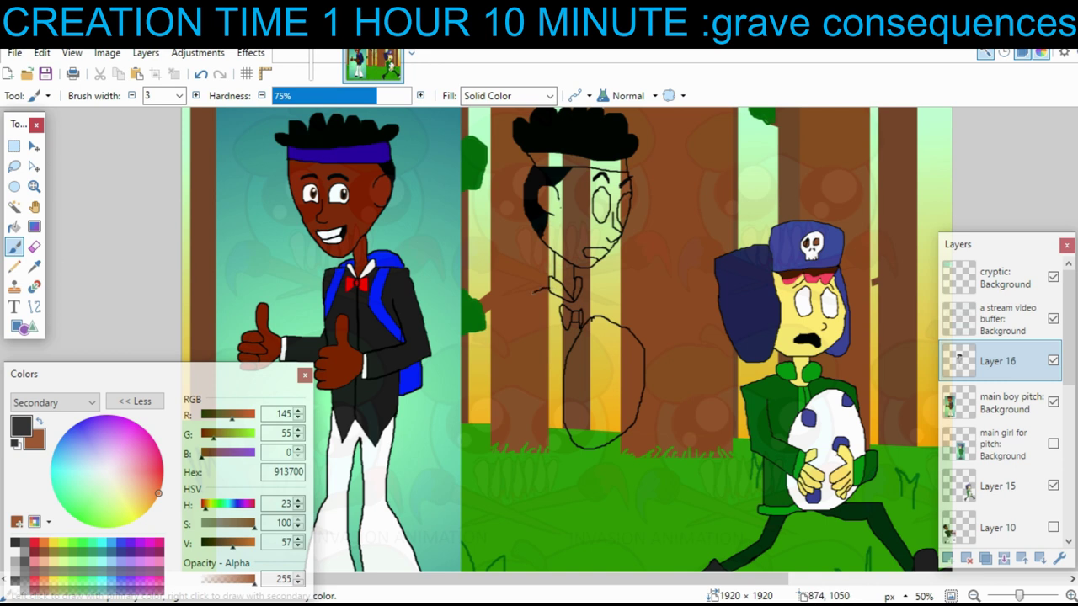
# - Draw the near shoulder and a bent arm reaching across the egg
pyautogui.moveTo(518, 299); pyautogui.dragTo(535, 345)
pyautogui.scroll(2, 730, 415)
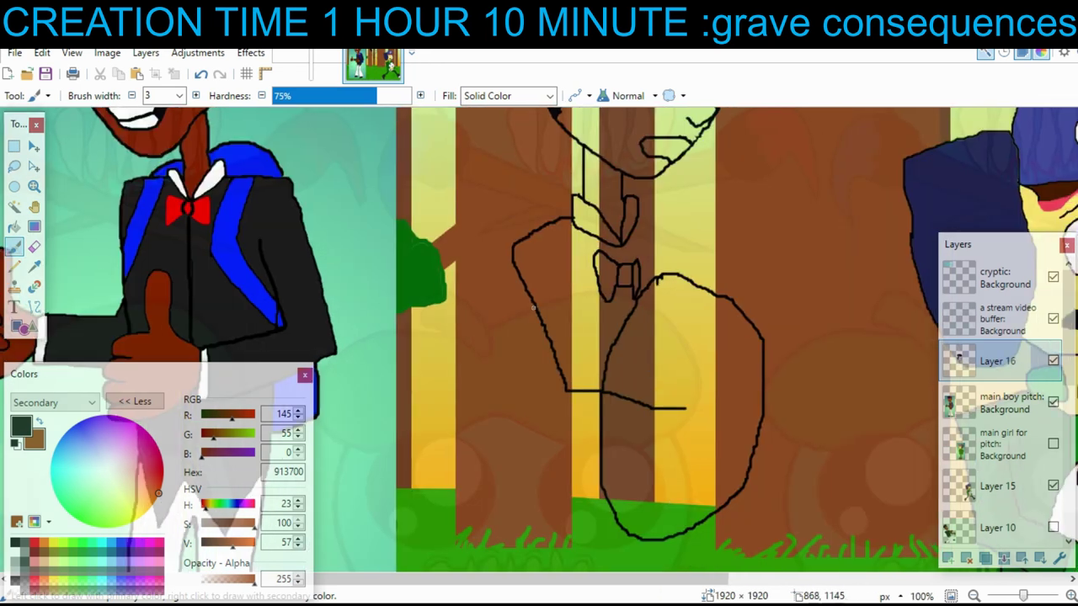
pyautogui.moveTo(552, 250)
pyautogui.mouseDown()
pyautogui.moveTo(601, 354)
pyautogui.moveTo(711, 368)
pyautogui.moveTo(713, 414)
pyautogui.moveTo(686, 409)
pyautogui.moveTo(761, 431)
pyautogui.moveTo(704, 406)
pyautogui.mouseUp()
pyautogui.hscroll(1, 702, 406)
# - Undo the last forearm strokes and redraw a wider bent sleeve that ends across the egg
pyautogui.click(200, 73)
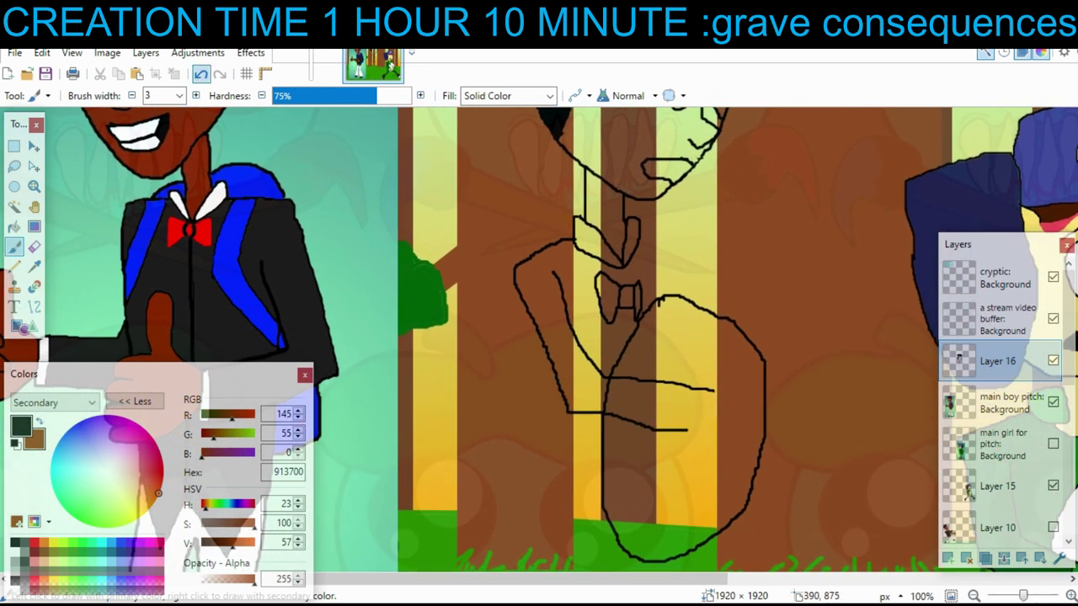
pyautogui.click(200, 74)
pyautogui.click(200, 73)
pyautogui.moveTo(514, 266)
pyautogui.mouseDown()
pyautogui.moveTo(487, 308)
pyautogui.moveTo(556, 411)
pyautogui.moveTo(691, 433)
pyautogui.moveTo(691, 388)
pyautogui.moveTo(596, 394)
pyautogui.moveTo(566, 369)
pyautogui.moveTo(541, 313)
pyautogui.mouseUp()
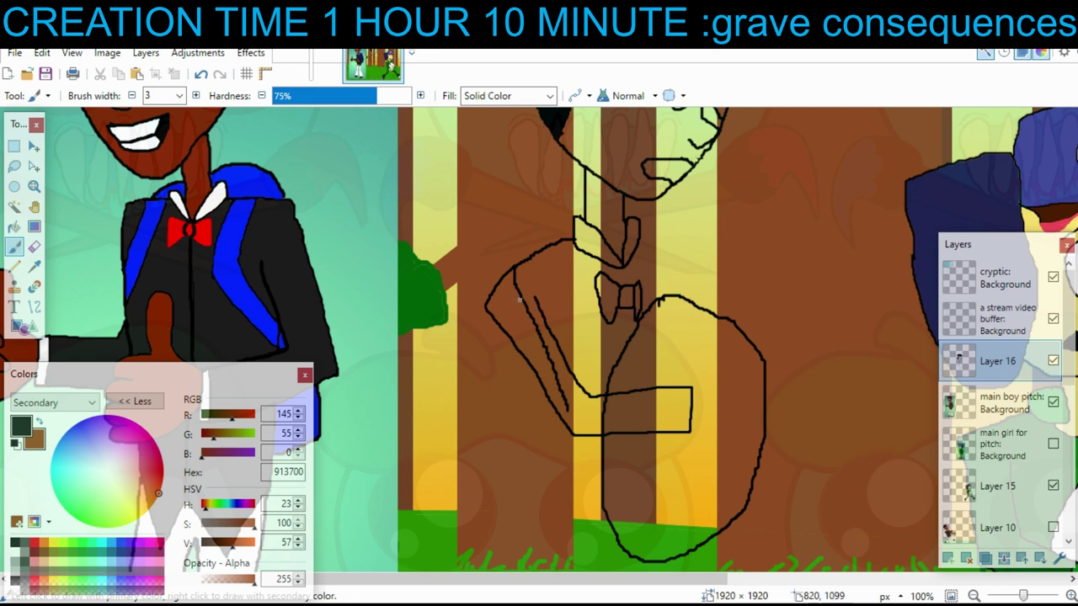
# - Draw a shirt cuff at the sleeve's end and a hand with spread fingers gripping the egg's far edge
pyautogui.scroll(-2, 579, 298)
pyautogui.hscroll(1, 589, 295)
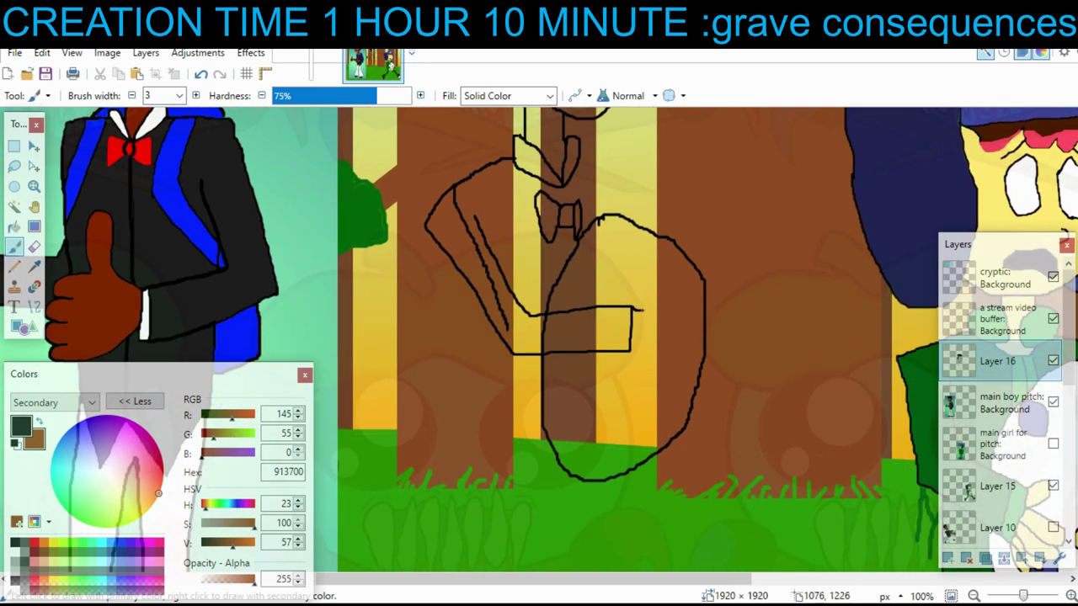
pyautogui.moveTo(642, 310); pyautogui.dragTo(633, 348)
pyautogui.moveTo(645, 312)
pyautogui.mouseDown()
pyautogui.moveTo(673, 263)
pyautogui.moveTo(665, 302)
pyautogui.mouseUp()
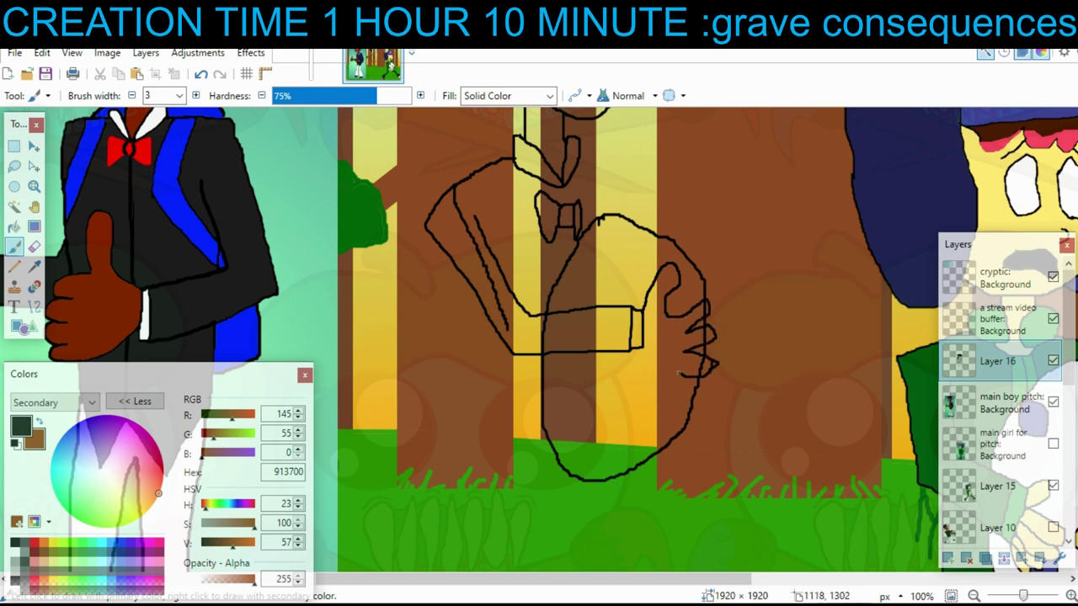
pyautogui.moveTo(692, 393); pyautogui.dragTo(659, 403)
pyautogui.moveTo(721, 354)
pyautogui.mouseDown()
pyautogui.moveTo(620, 382)
pyautogui.moveTo(599, 410)
pyautogui.moveTo(691, 414)
pyautogui.mouseUp()
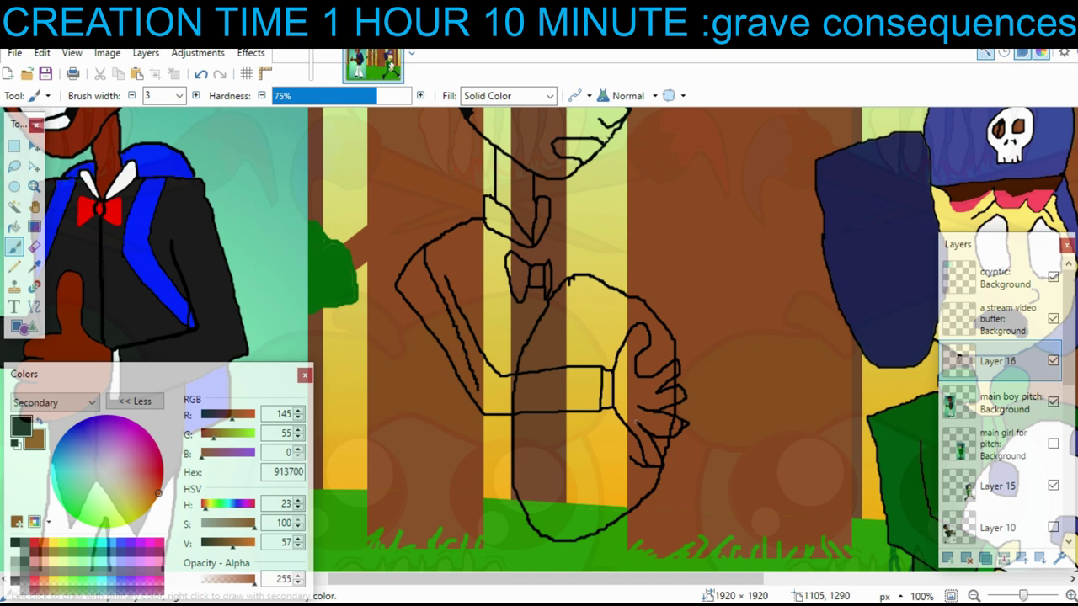
pyautogui.moveTo(653, 391); pyautogui.dragTo(662, 396)
pyautogui.moveTo(661, 396); pyautogui.dragTo(596, 363)
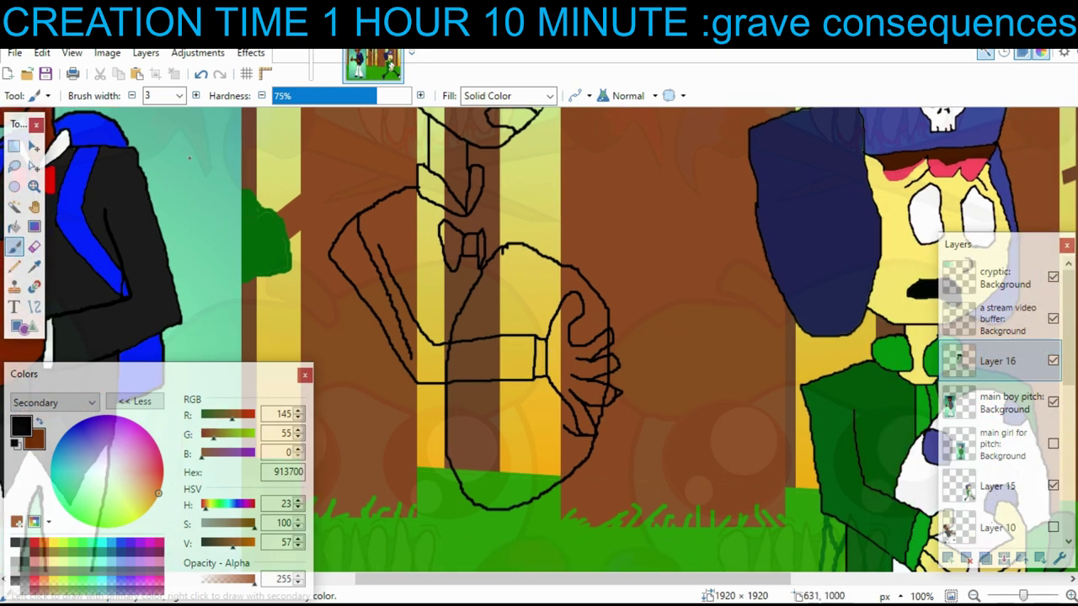
# - Erase the egg outline crossing the fingers and sleeve plus the extra arm line at eraser width 7, and reduce the width to 4
pyautogui.click(197, 96)
pyautogui.click(196, 96)
pyautogui.click(196, 96)
pyautogui.click(196, 96)
pyautogui.press('e')
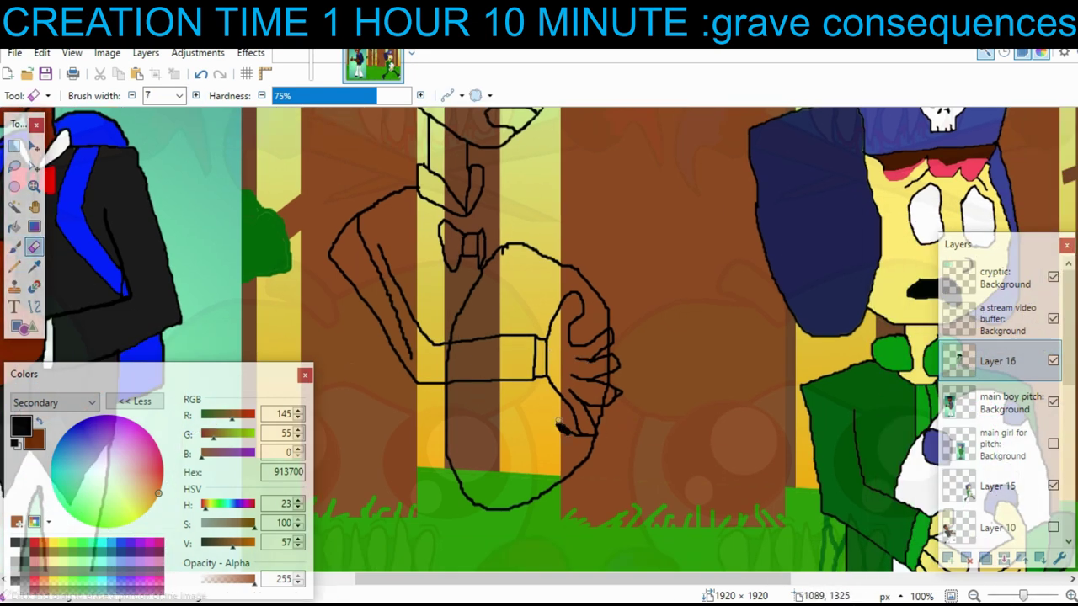
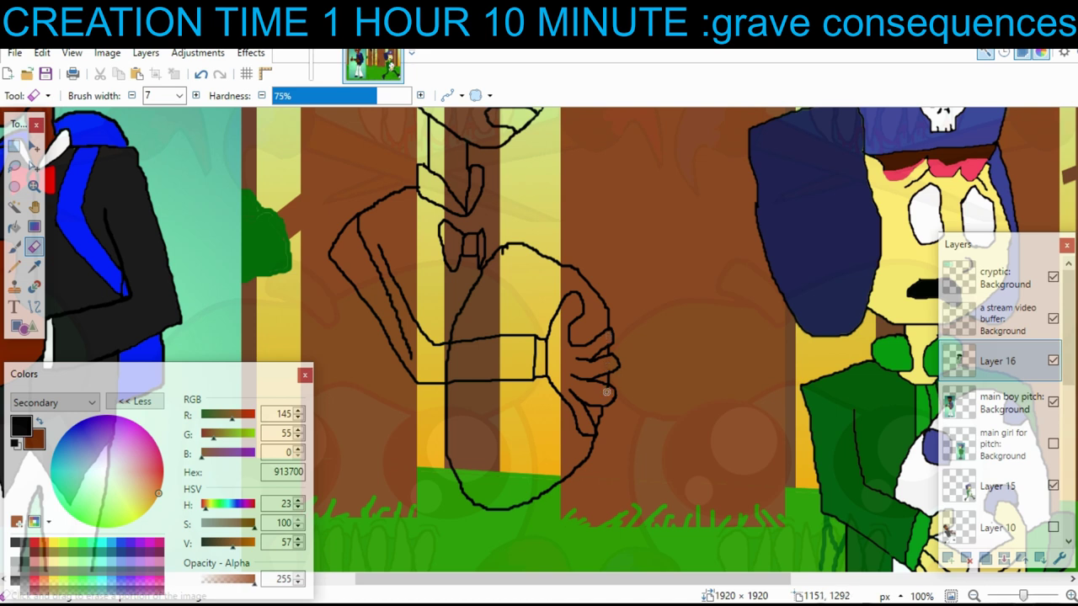
pyautogui.hscroll(-2, 562, 404)
pyautogui.scroll(1, 563, 404)
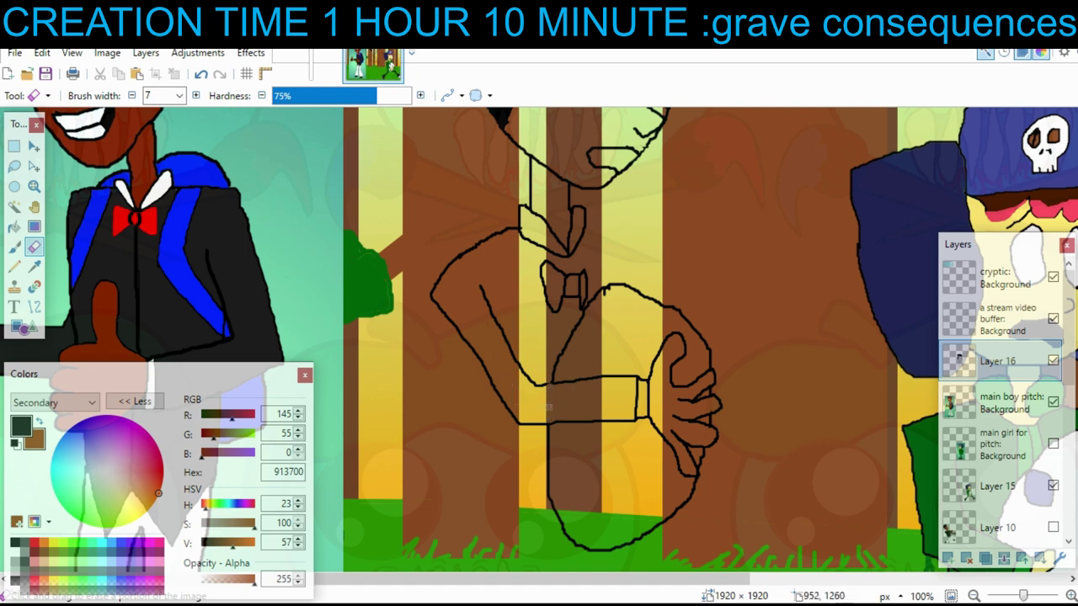
pyautogui.press('[')
pyautogui.press('[')
pyautogui.press('[')
pyautogui.press('[')
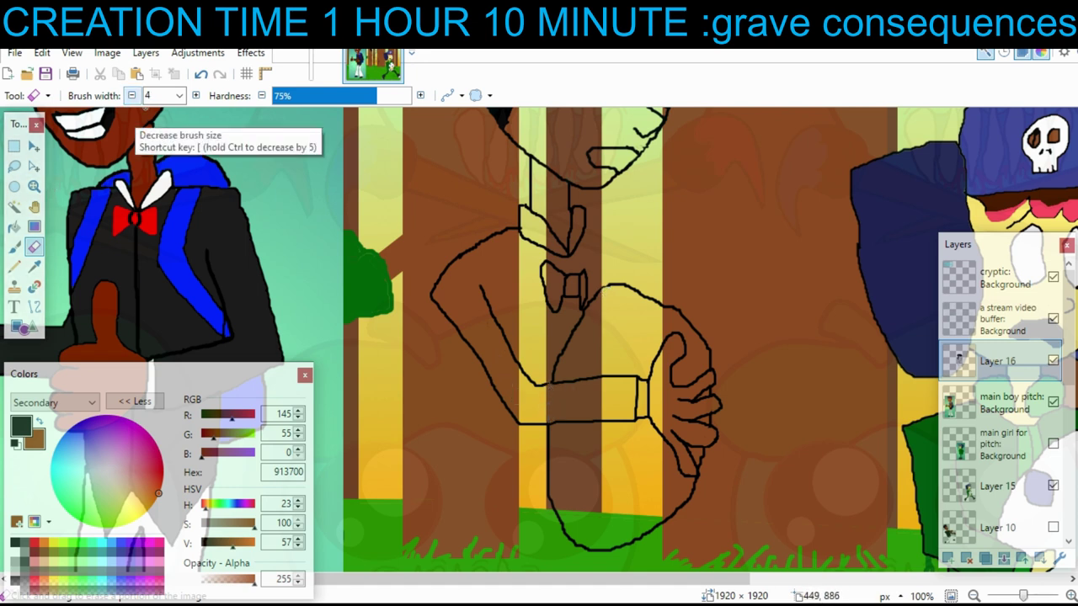
# - Draw the far shoulder from the collar to the egg and the jacket's center line above and below the bow tie
pyautogui.press('b')
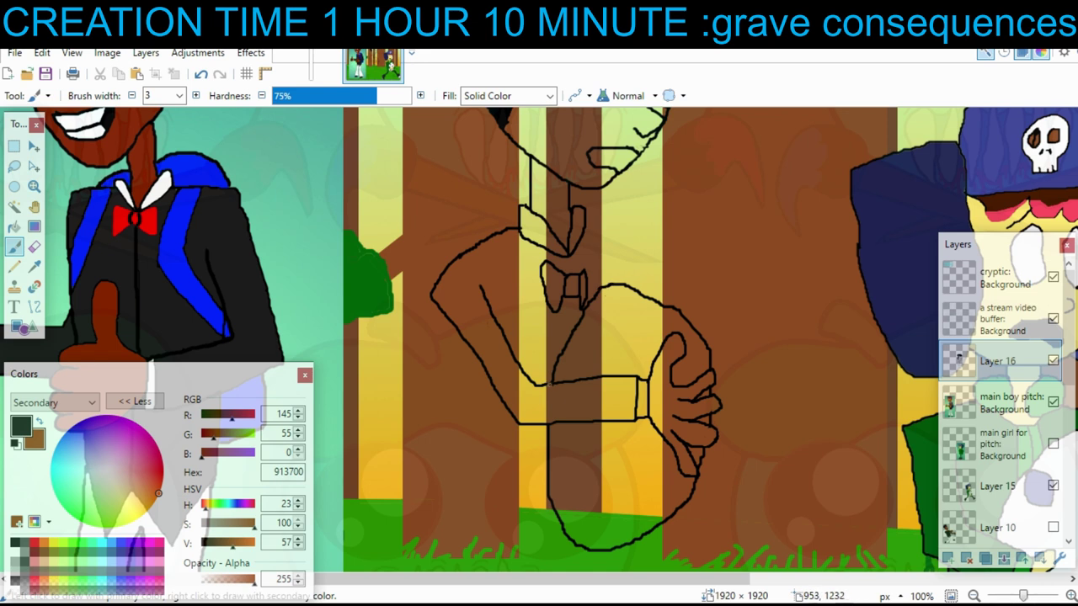
pyautogui.scroll(3, 549, 383)
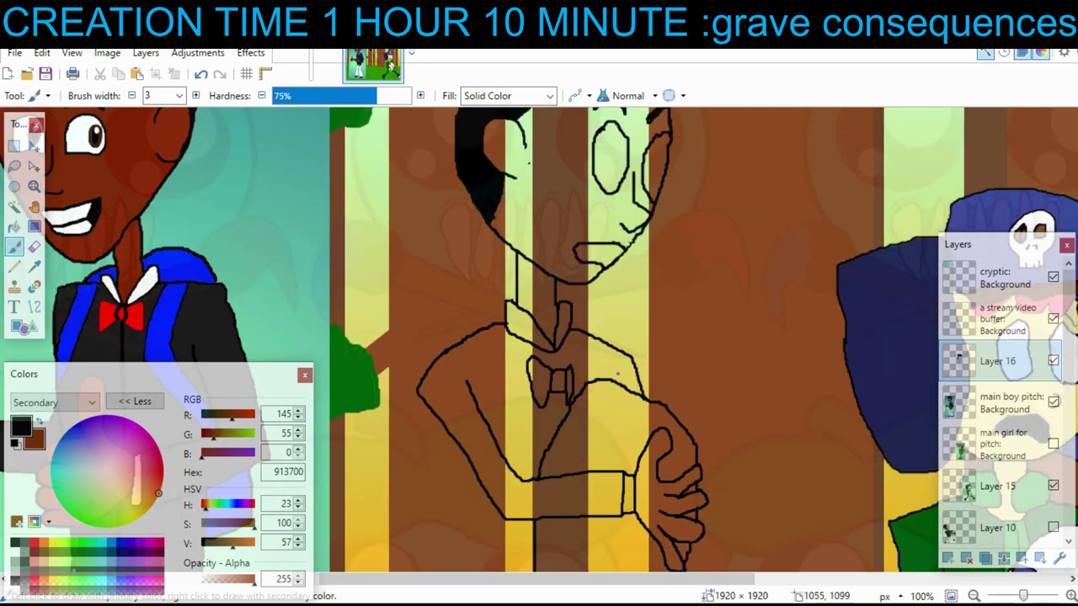
pyautogui.hscroll(-5, 616, 388)
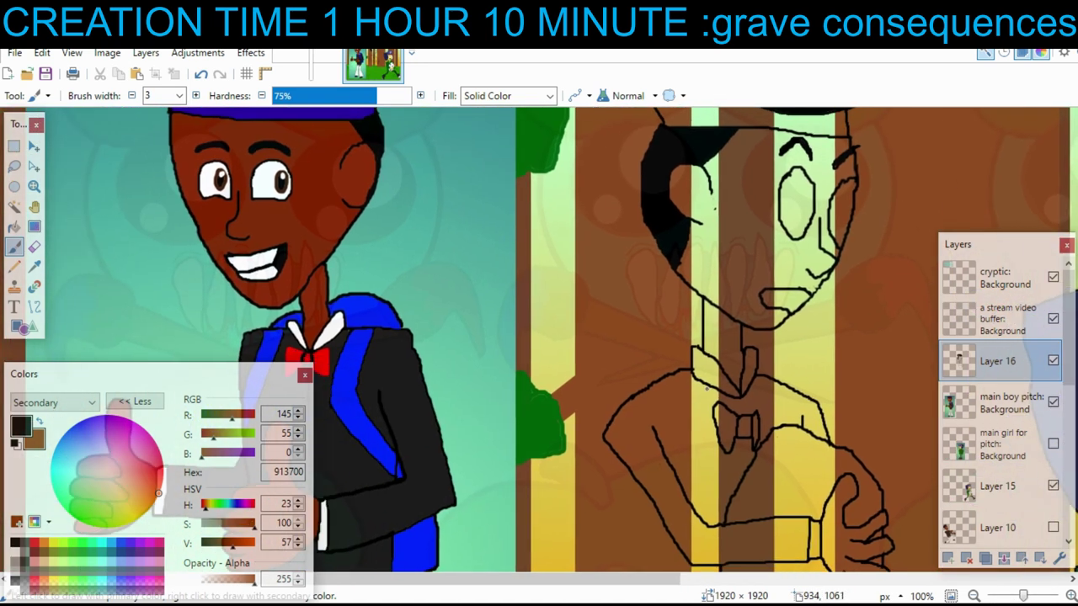
pyautogui.moveTo(701, 380)
pyautogui.mouseDown()
pyautogui.moveTo(702, 480)
pyautogui.moveTo(587, 421)
pyautogui.moveTo(641, 285)
pyautogui.mouseUp()
pyautogui.scroll(-1, 642, 309)
pyautogui.hscroll(-1, 684, 311)
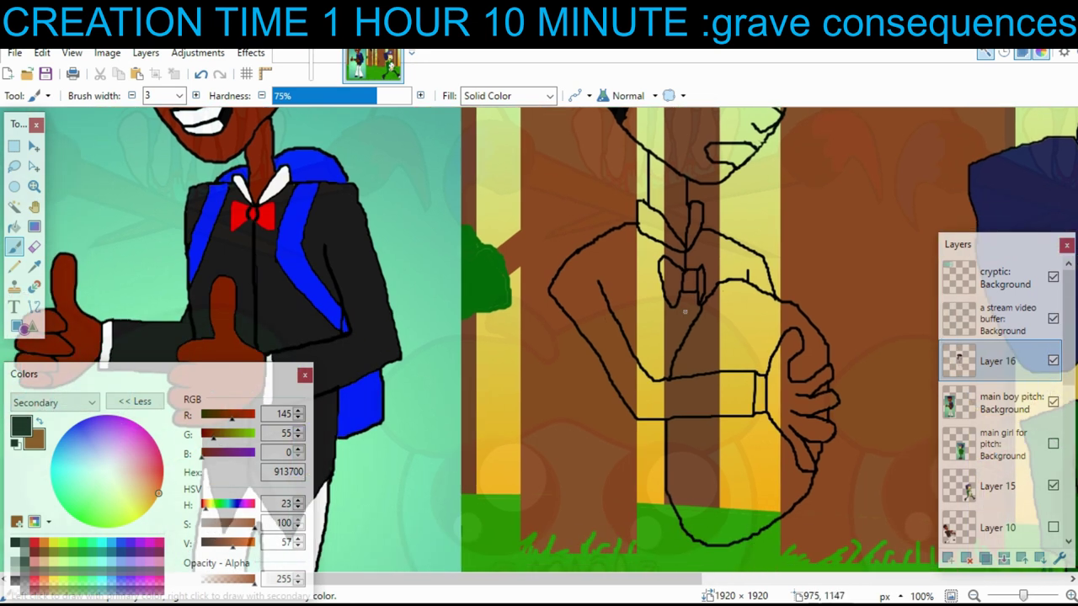
pyautogui.moveTo(690, 325); pyautogui.dragTo(801, 262)
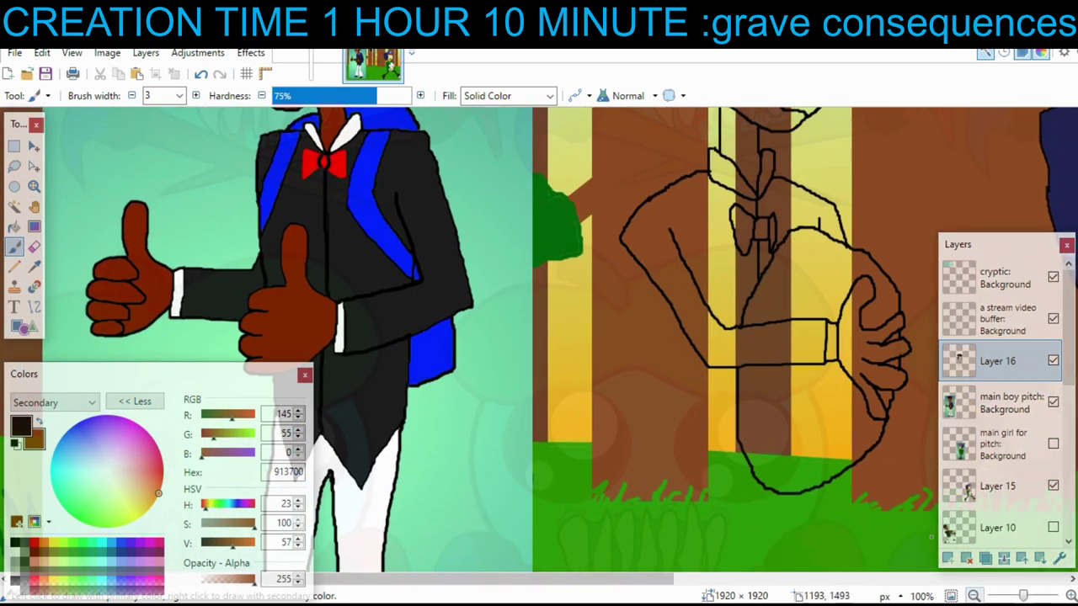
# - Draw the jacket's pointed front hem beneath the boy's egg on Layer 16
pyautogui.click(974, 596)
pyautogui.click(974, 596)
pyautogui.moveTo(627, 320); pyautogui.dragTo(569, 265)
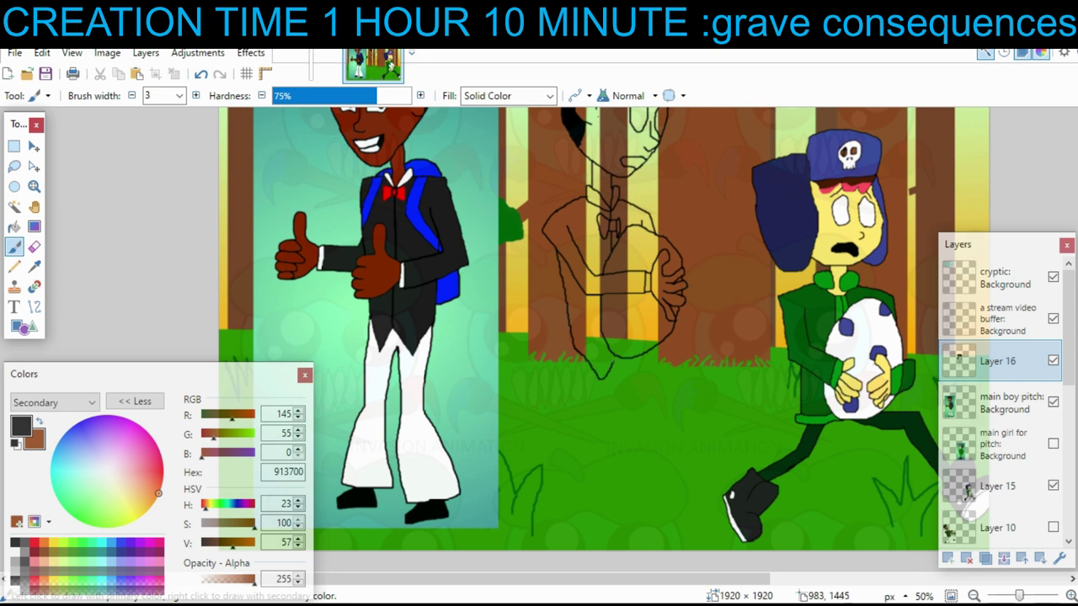
pyautogui.moveTo(655, 265); pyautogui.dragTo(544, 331)
pyautogui.scroll(-2, 538, 337)
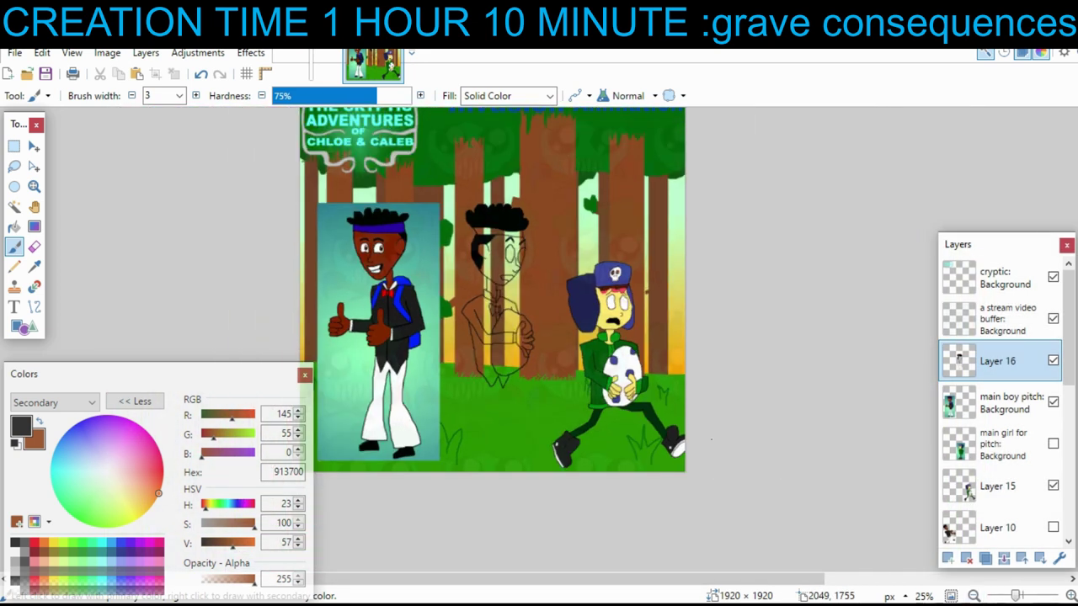
pyautogui.moveTo(662, 446); pyautogui.dragTo(733, 425)
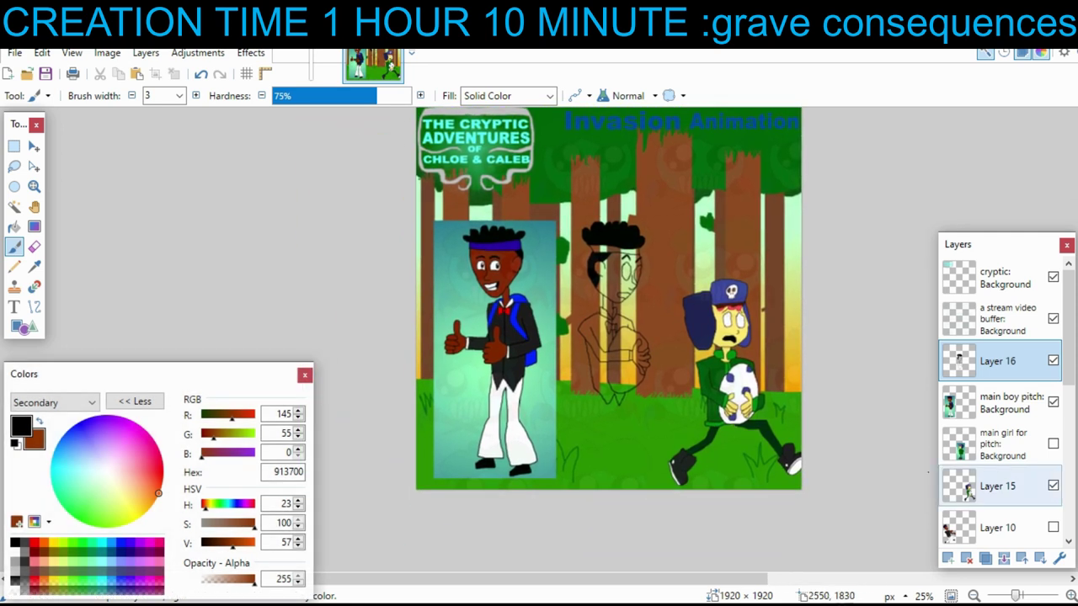
# - Move the girl on Layer 15 to the middle of the scene and the boy on Layer 16 behind her near the right edge
pyautogui.click(998, 486)
pyautogui.click(33, 146)
pyautogui.moveTo(821, 513)
pyautogui.mouseDown()
pyautogui.moveTo(765, 489)
pyautogui.moveTo(714, 498)
pyautogui.moveTo(830, 495)
pyautogui.moveTo(842, 477)
pyautogui.mouseUp()
pyautogui.click(998, 360)
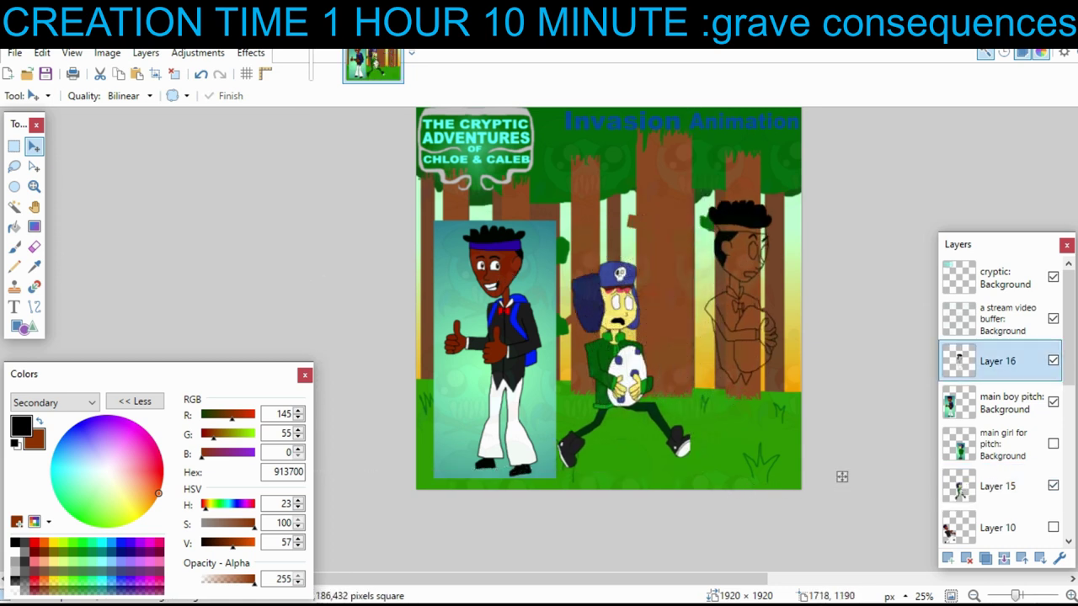
pyautogui.moveTo(760, 342); pyautogui.dragTo(759, 342)
pyautogui.click(174, 74)
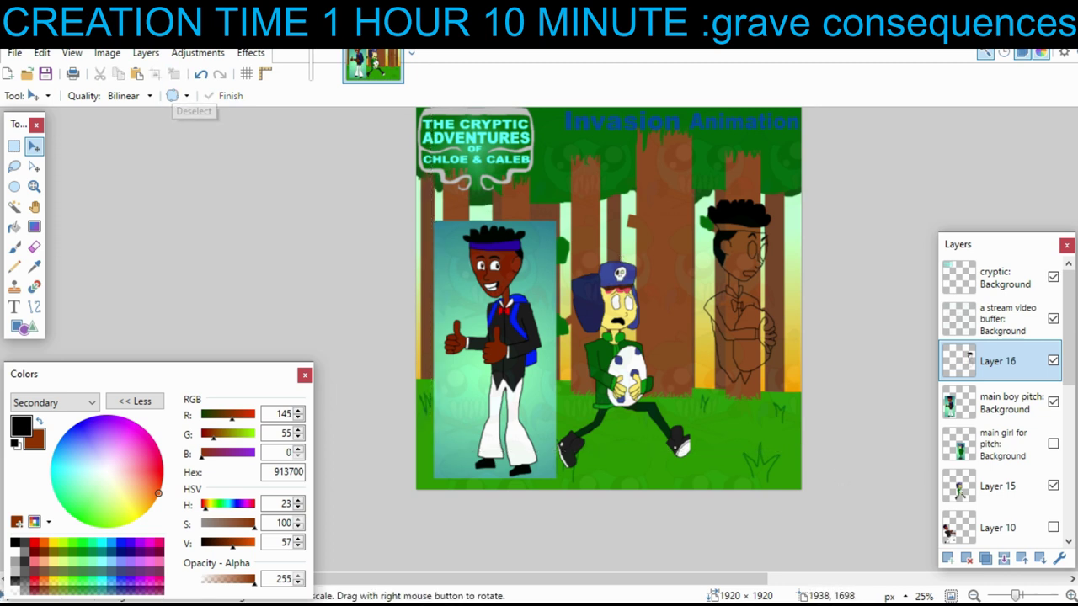
# - Draw two crossed trouser legs in a wide stride below the jacket, undoing and redrawing the rear leg's upper edge
pyautogui.click(1071, 596)
pyautogui.moveTo(794, 431)
pyautogui.mouseDown()
pyautogui.moveTo(711, 362)
pyautogui.moveTo(566, 293)
pyautogui.mouseUp()
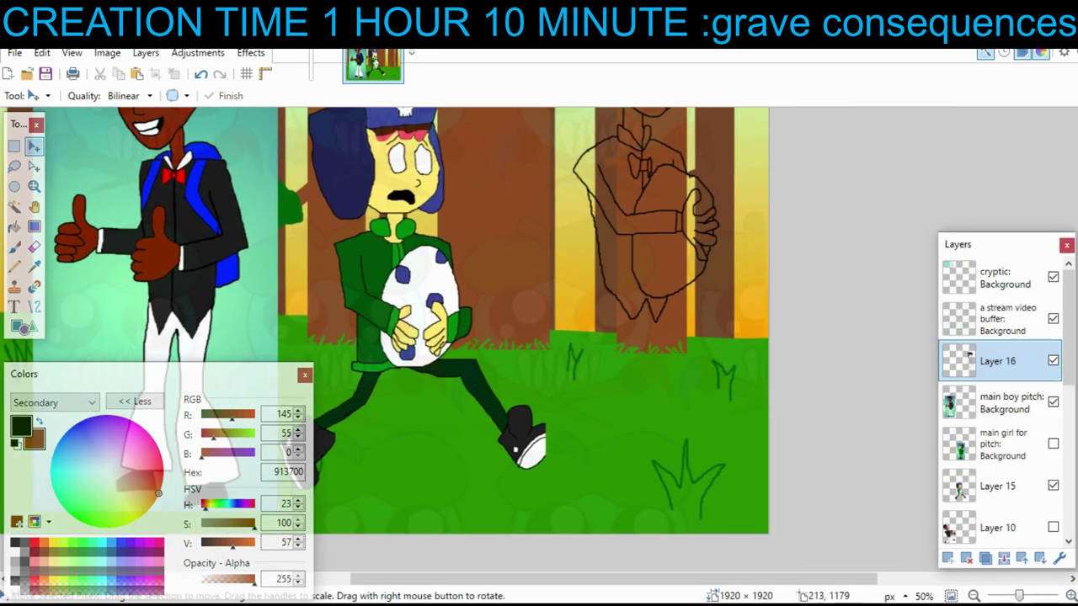
pyautogui.click(15, 247)
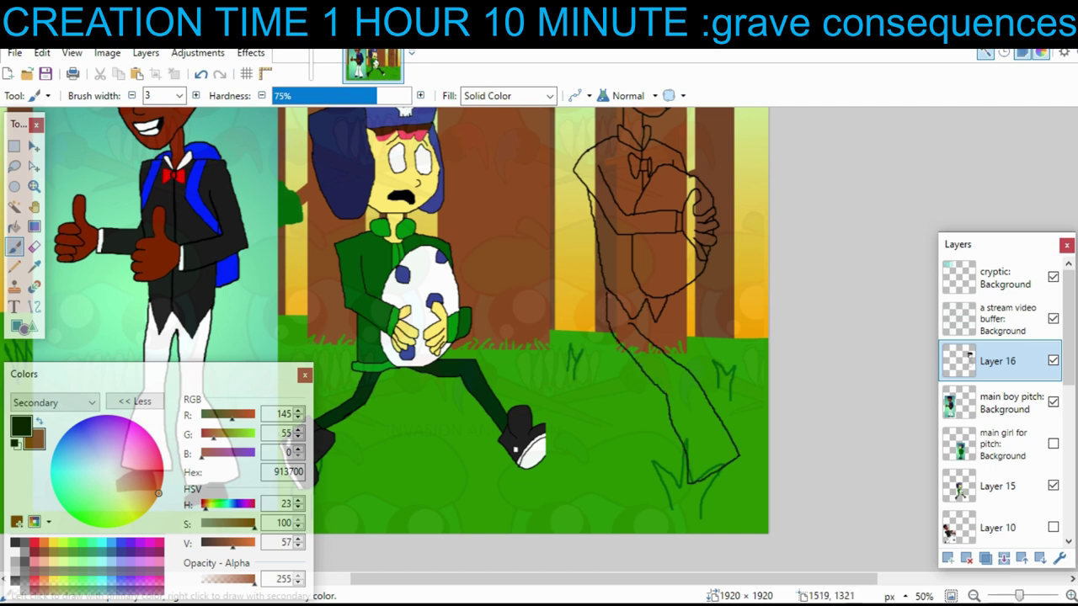
pyautogui.hotkey('ctrl', '+')
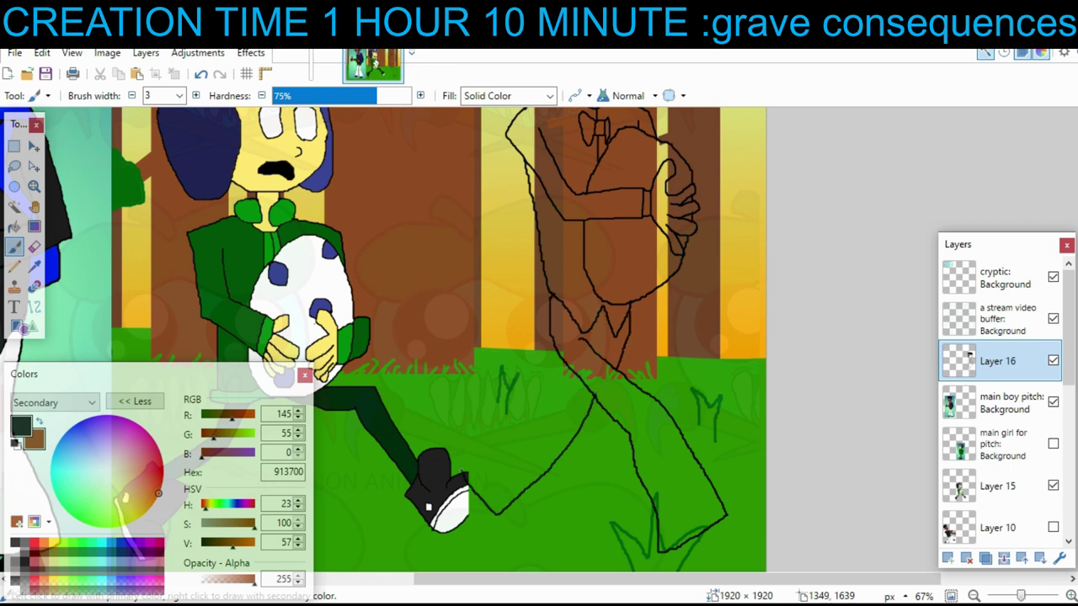
pyautogui.hotkey('ctrl', 'z')
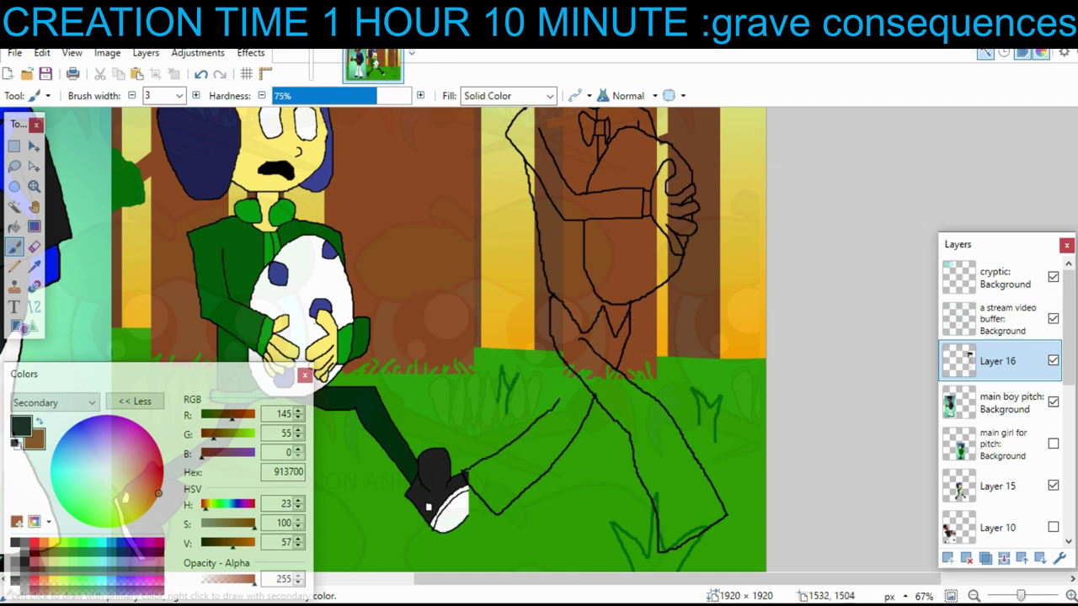
pyautogui.moveTo(569, 377); pyautogui.dragTo(572, 368)
# - Outline a shoe at the end of each trouser leg and fill both shoes black
pyautogui.moveTo(563, 380)
pyautogui.mouseDown()
pyautogui.moveTo(842, 270)
pyautogui.moveTo(782, 300)
pyautogui.mouseUp()
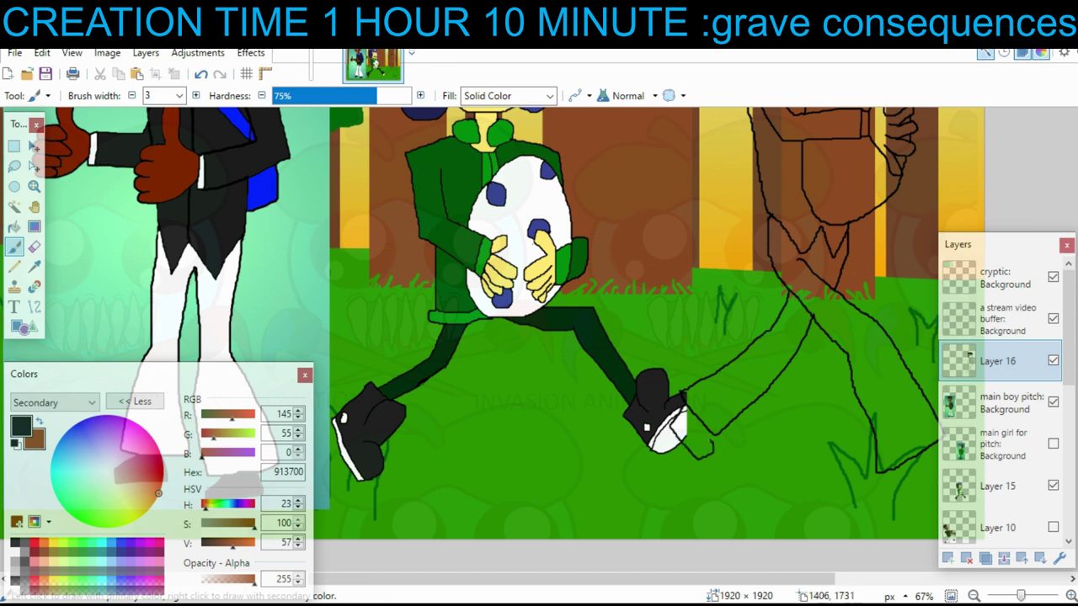
pyautogui.hscroll(5, 698, 431)
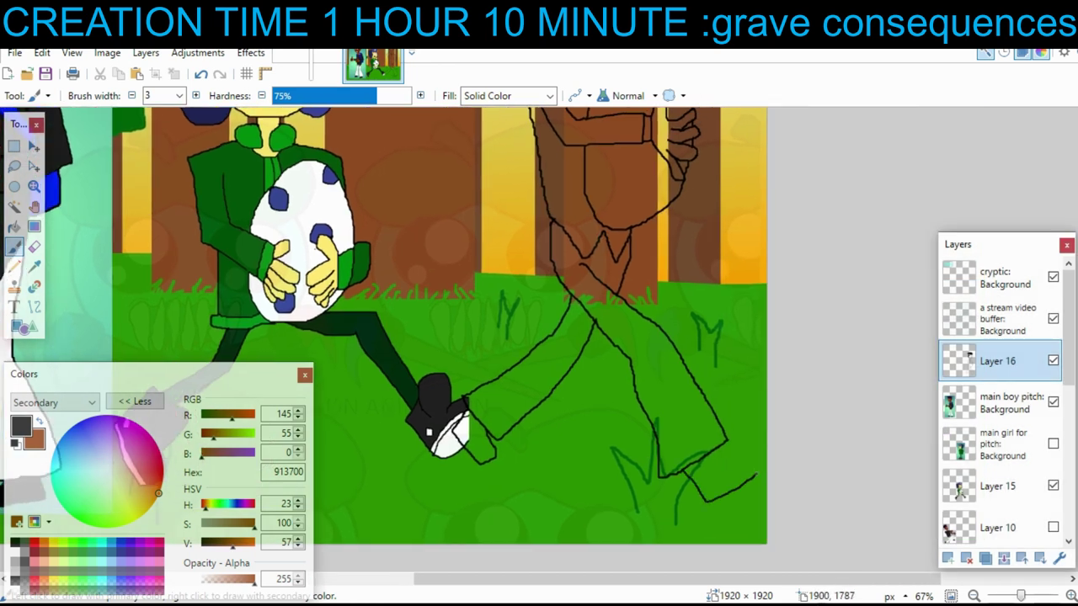
pyautogui.click(13, 227)
pyautogui.click(474, 436)
pyautogui.click(717, 477)
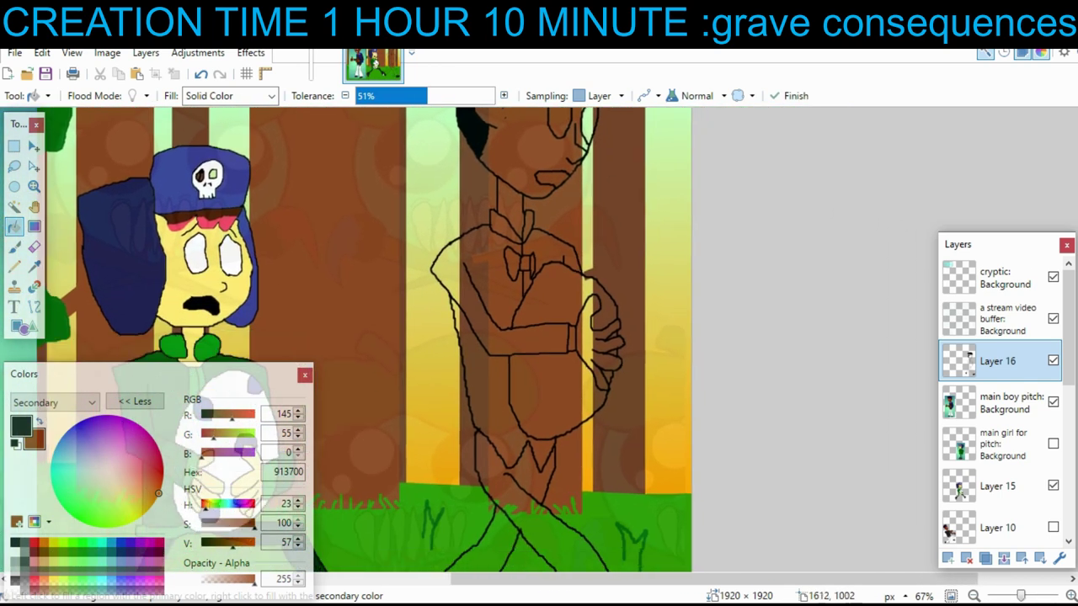
# - Draw spots across the egg's shell and erase the egg outline crossing the fingertips at its lower edge
pyautogui.press('b')
pyautogui.scroll(3, 543, 332)
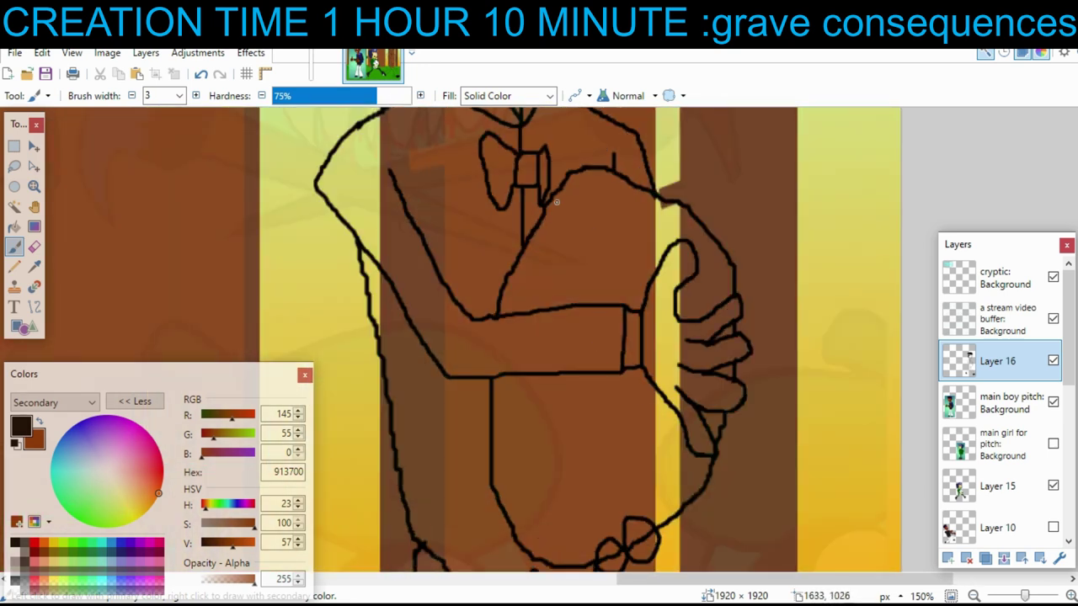
pyautogui.moveTo(565, 180); pyautogui.dragTo(608, 215)
pyautogui.moveTo(536, 419); pyautogui.dragTo(565, 412)
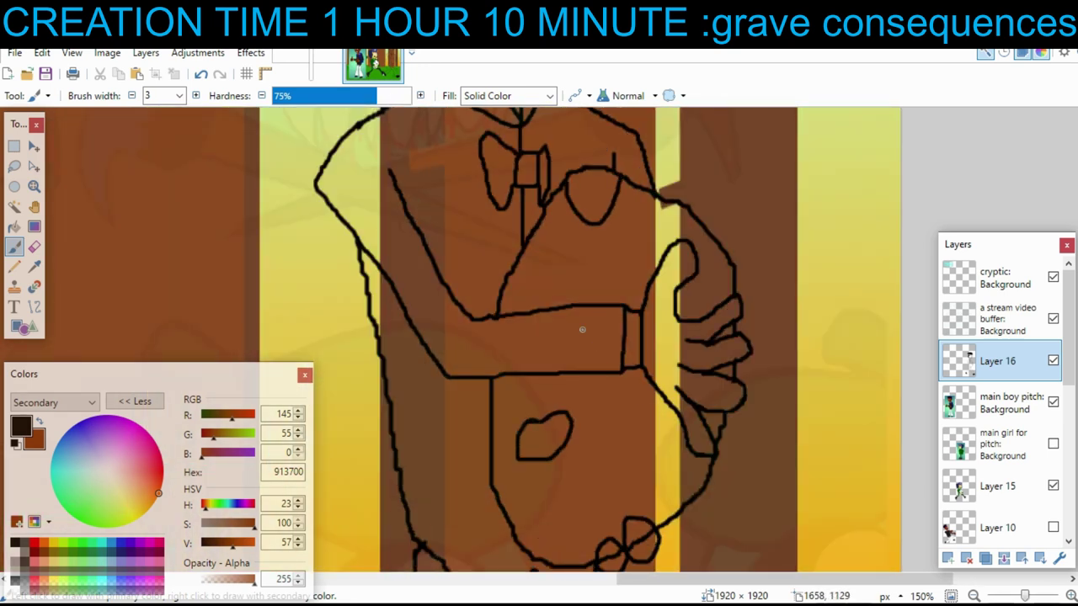
pyautogui.moveTo(646, 282)
pyautogui.mouseDown()
pyautogui.moveTo(621, 270)
pyautogui.moveTo(608, 297)
pyautogui.mouseUp()
pyautogui.moveTo(690, 447)
pyautogui.mouseDown()
pyautogui.moveTo(673, 481)
pyautogui.moveTo(707, 493)
pyautogui.mouseUp()
pyautogui.moveTo(559, 504); pyautogui.dragTo(460, 363)
pyautogui.click(35, 247)
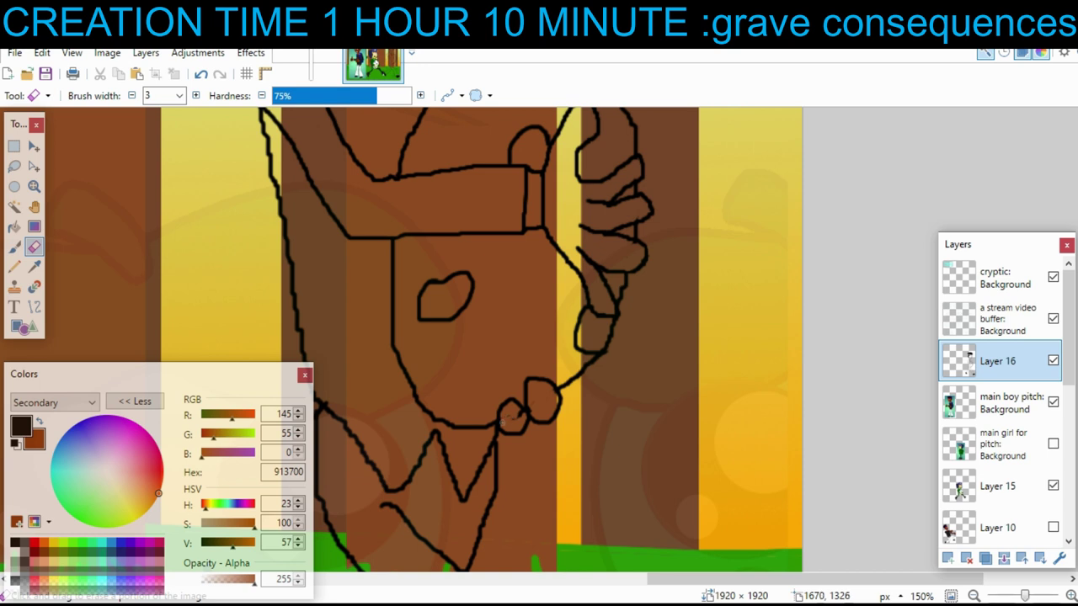
# - Sample the reference boy's jacket color 1E1E1E as primary and his trousers' white as secondary from the main boy pitch layer
pyautogui.click(974, 596)
pyautogui.click(974, 596)
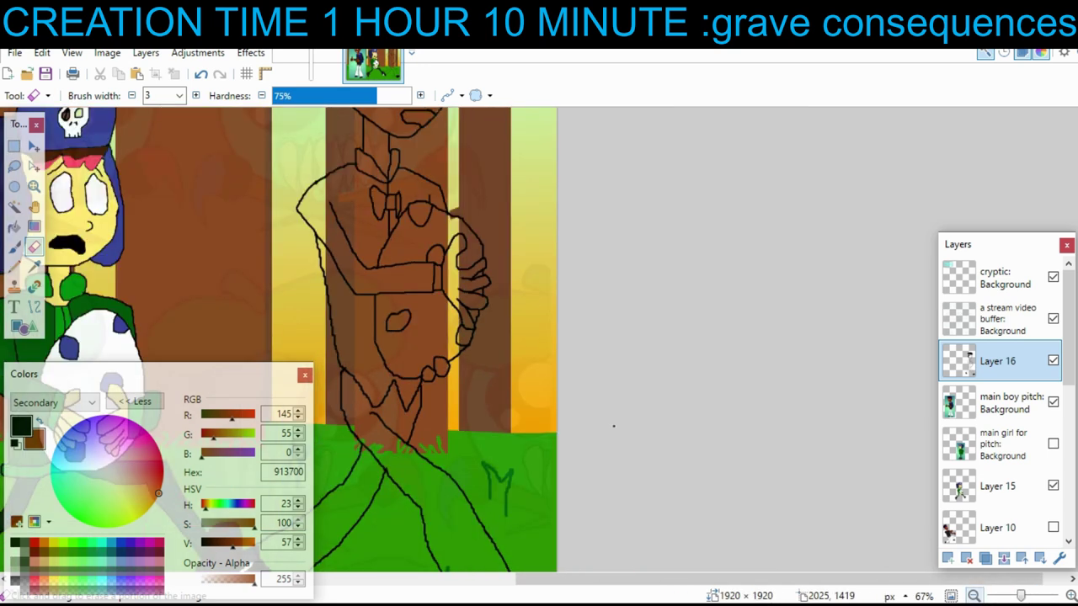
pyautogui.click(973, 596)
pyautogui.moveTo(560, 405); pyautogui.dragTo(697, 442)
pyautogui.moveTo(632, 315); pyautogui.dragTo(793, 403)
pyautogui.moveTo(601, 366)
pyautogui.mouseDown()
pyautogui.moveTo(763, 165)
pyautogui.moveTo(774, 263)
pyautogui.moveTo(761, 279)
pyautogui.mouseUp()
pyautogui.click(1002, 403)
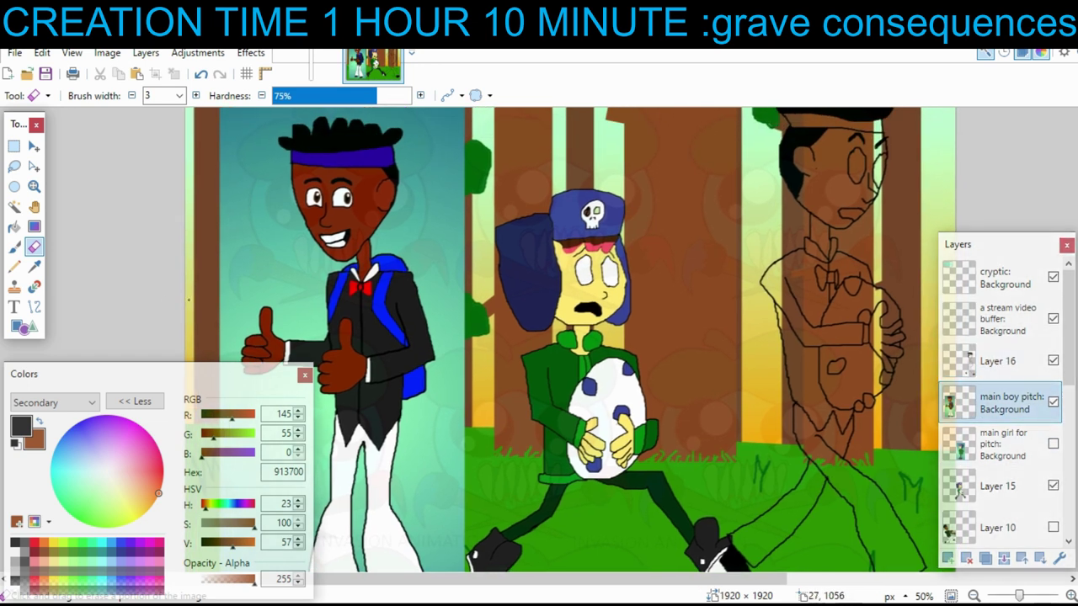
pyautogui.click(33, 266)
pyautogui.rightClick(355, 459)
pyautogui.click(381, 396)
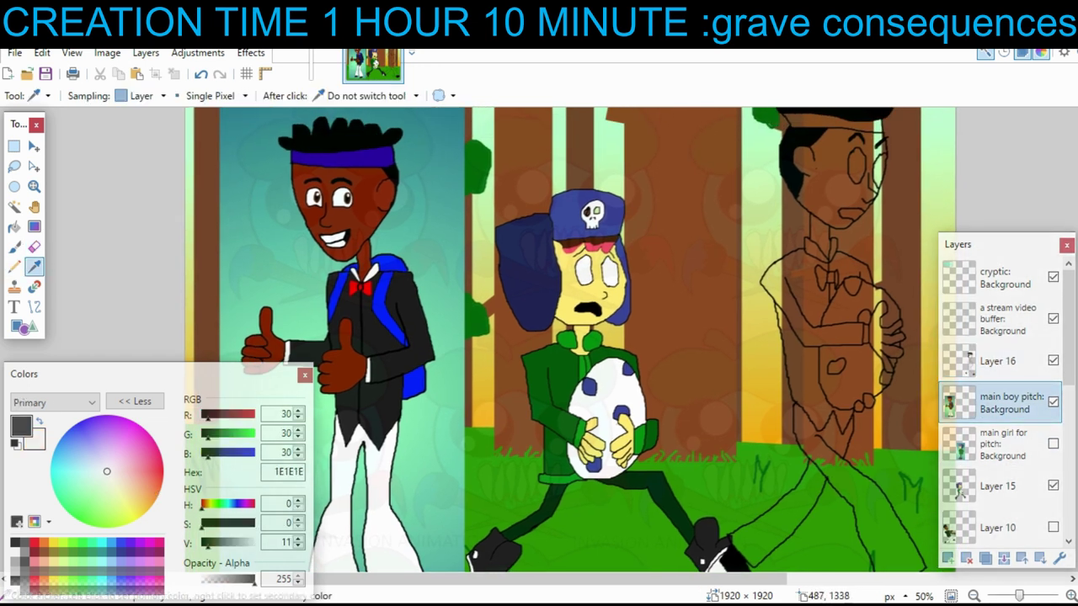
# - Fill the jacket's body, sleeve and shoulder on Layer 16 with dark gray 1E1E1E
pyautogui.click(14, 246)
pyautogui.click(1002, 361)
pyautogui.moveTo(851, 346); pyautogui.dragTo(708, 347)
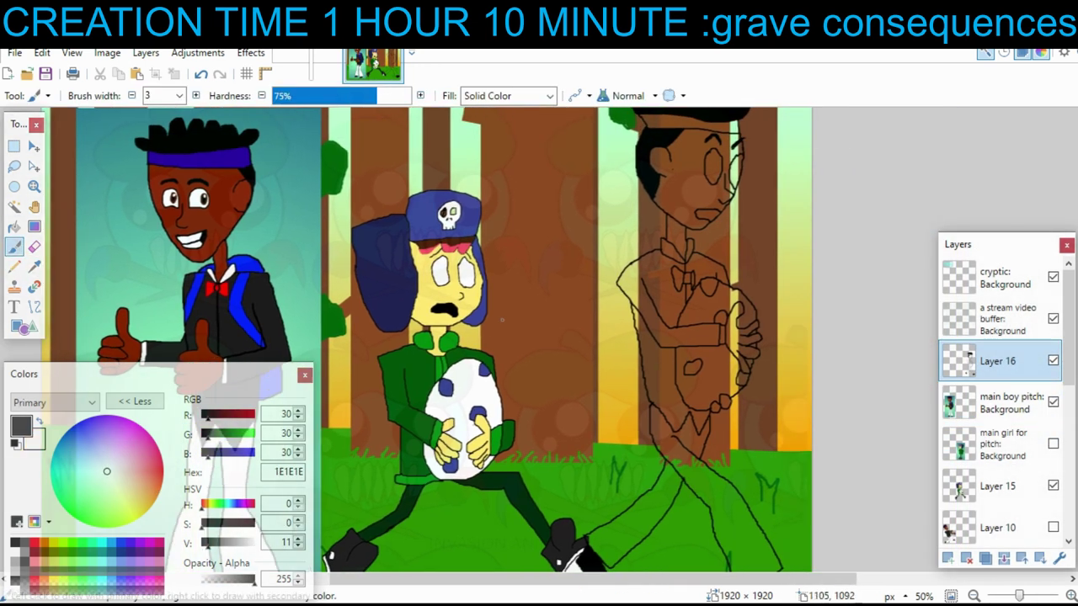
pyautogui.click(13, 227)
pyautogui.click(669, 387)
pyautogui.click(690, 333)
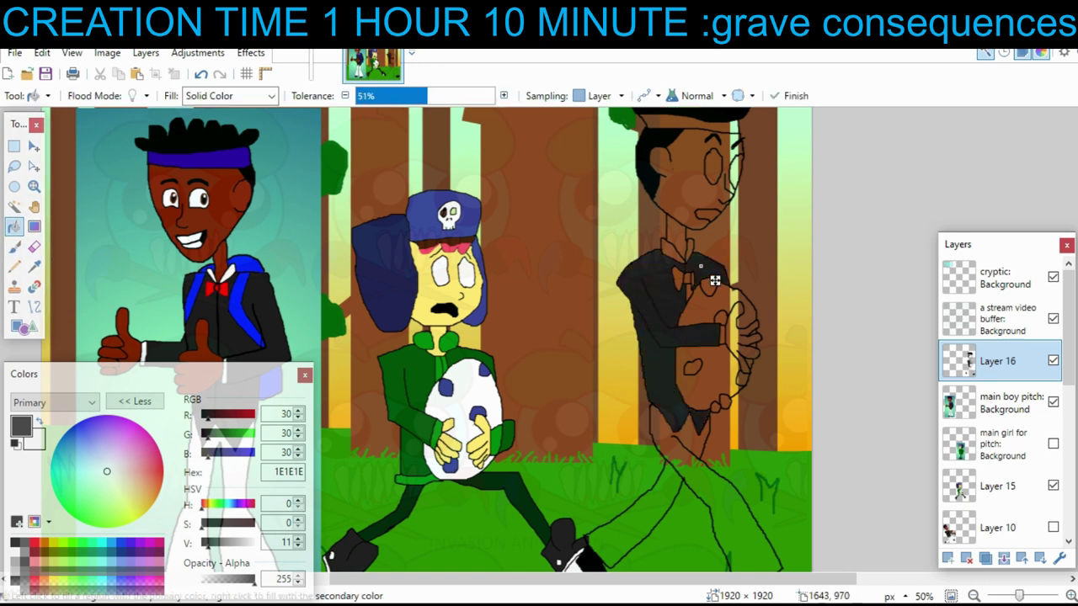
pyautogui.click(690, 290)
pyautogui.moveTo(690, 291)
pyautogui.mouseDown()
pyautogui.moveTo(679, 316)
pyautogui.moveTo(693, 294)
pyautogui.mouseUp()
# - Fill the boy's trouser legs, shirt collar and both eyes with white
pyautogui.rightClick(673, 480)
pyautogui.rightClick(651, 511)
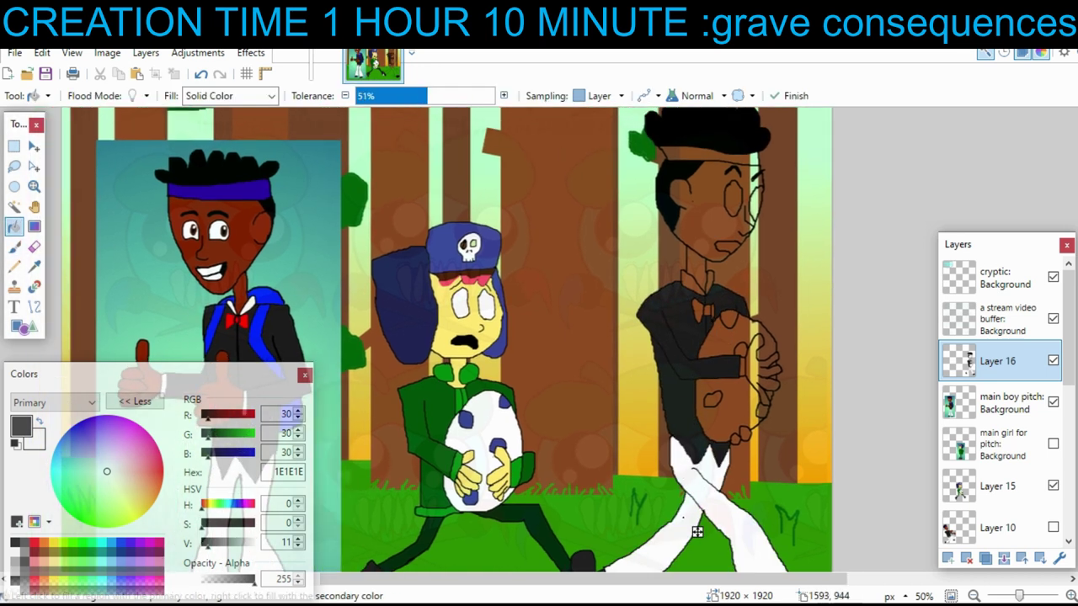
pyautogui.click(709, 282)
pyautogui.click(697, 285)
pyautogui.click(733, 198)
pyautogui.click(755, 202)
# - Fill the egg's shell and the shirt cuff with white, and undo the stray fill outside the character
pyautogui.click(729, 356)
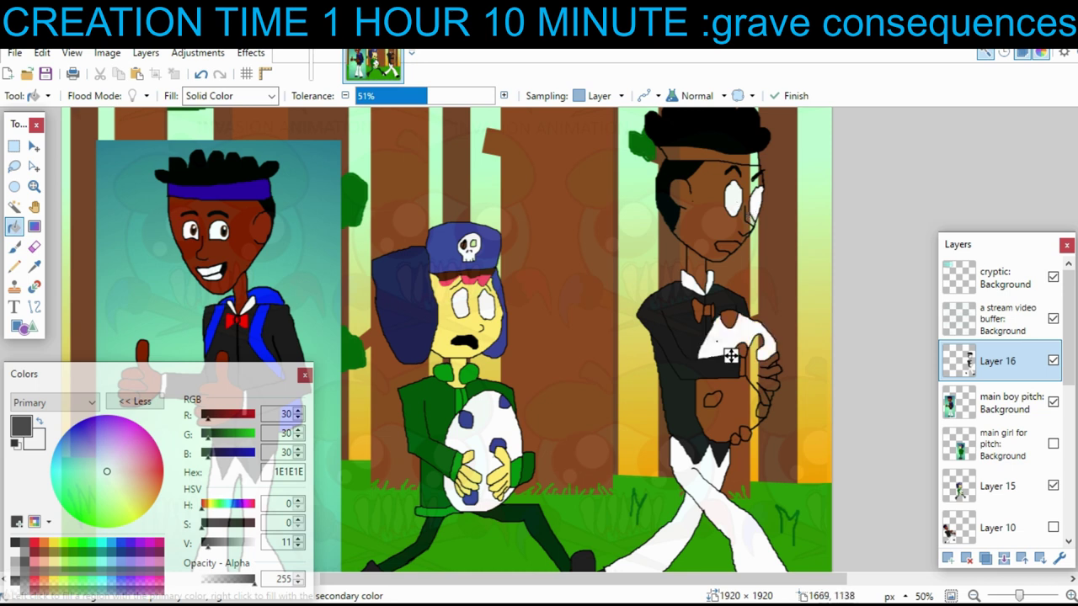
pyautogui.rightClick(742, 367)
pyautogui.rightClick(741, 421)
pyautogui.moveTo(782, 410); pyautogui.dragTo(886, 339)
pyautogui.click(641, 421)
pyautogui.hotkey('ctrl', 'z')
# - Sample the reference boy's skin color 882600 as primary and his bow tie's red as secondary
pyautogui.click(34, 266)
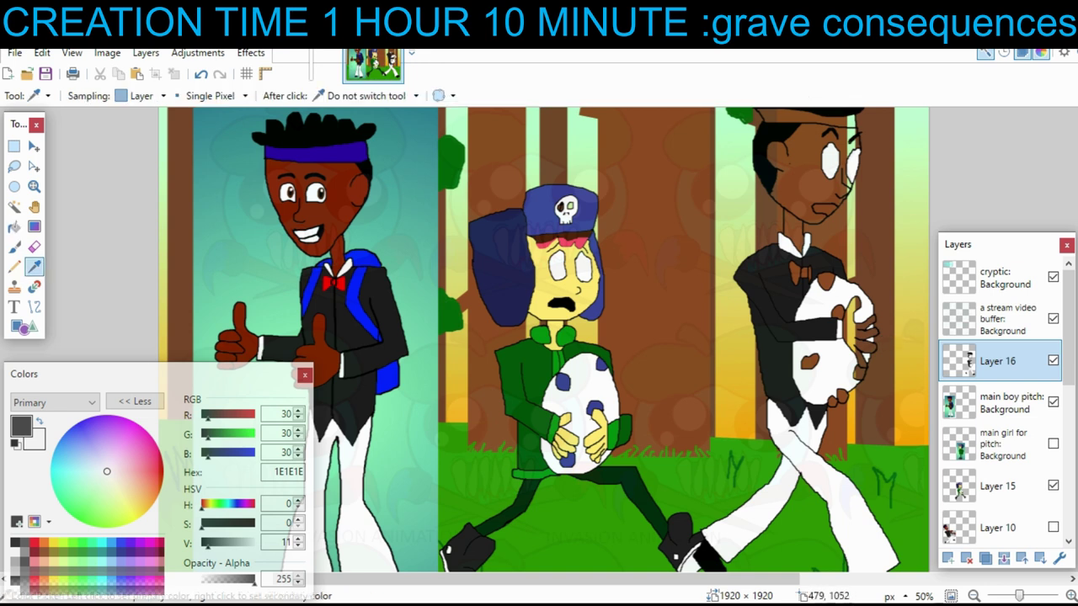
pyautogui.rightClick(393, 303)
pyautogui.click(1000, 402)
pyautogui.rightClick(338, 284)
pyautogui.click(346, 208)
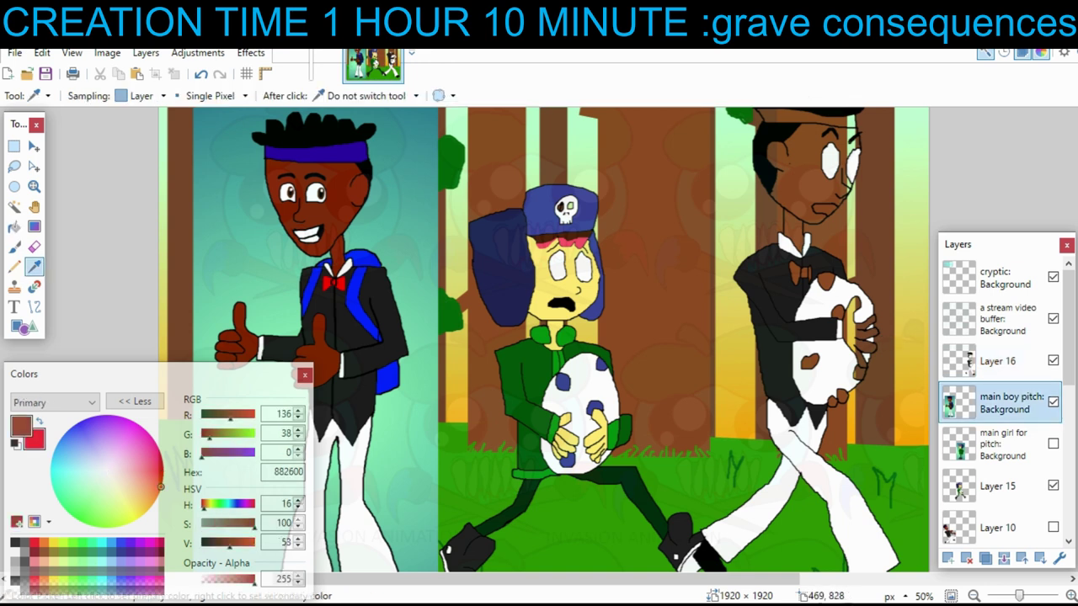
# - Fill the boy's bow tie on Layer 16 with the sampled red
pyautogui.click(14, 227)
pyautogui.click(1000, 361)
pyautogui.moveTo(816, 283); pyautogui.dragTo(696, 349)
pyautogui.rightClick(683, 332)
pyautogui.rightClick(676, 339)
pyautogui.rightClick(682, 344)
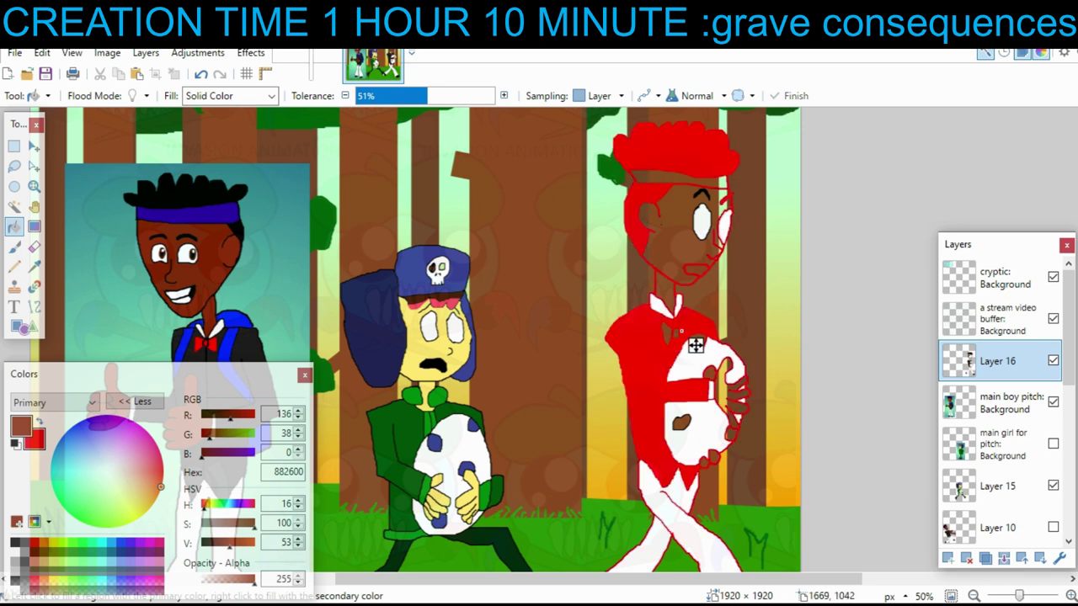
# - Fill the boy's face, neck, hand and the fingertips under the egg with skin color 882600
pyautogui.click(679, 245)
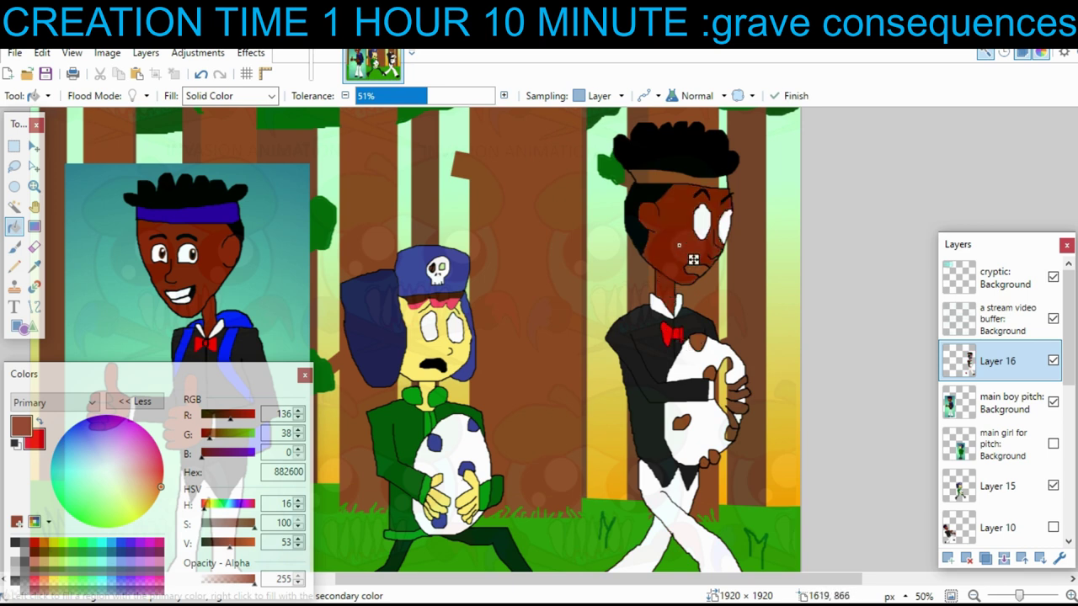
pyautogui.moveTo(689, 259); pyautogui.dragTo(643, 189)
pyautogui.click(668, 328)
pyautogui.click(668, 384)
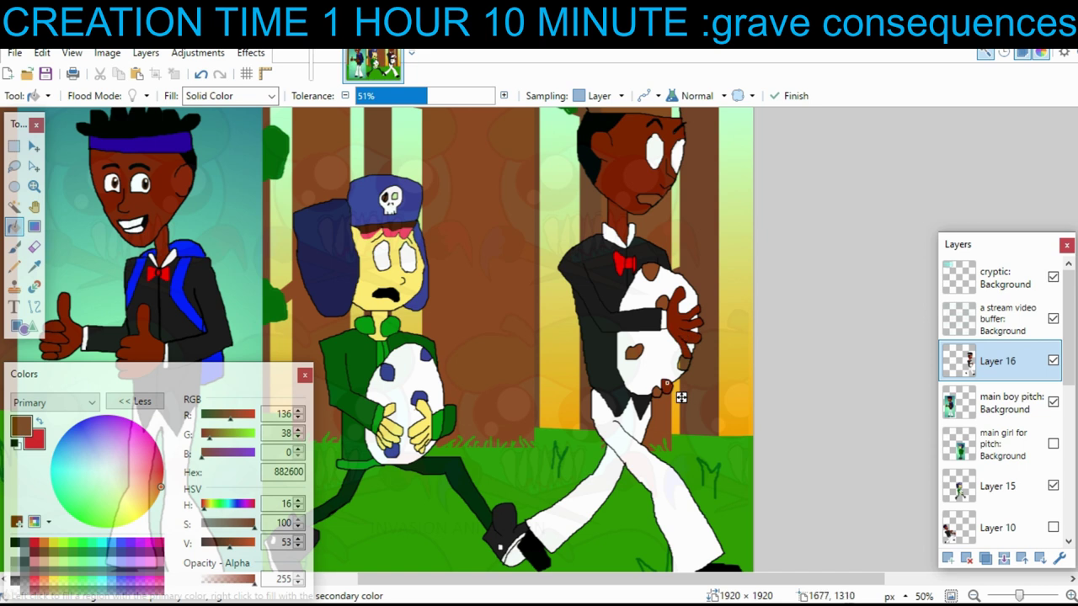
pyautogui.click(657, 392)
# - Fill the spots on the boy's egg with the blue of the girl's egg spots
pyautogui.moveTo(654, 334); pyautogui.dragTo(692, 409)
pyautogui.moveTo(696, 468); pyautogui.dragTo(705, 486)
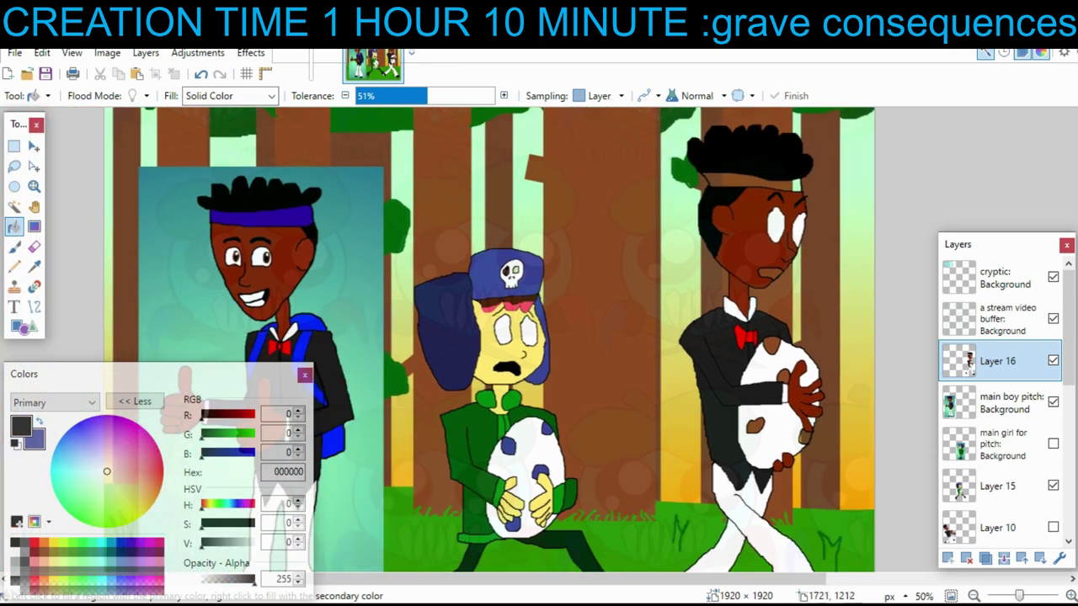
pyautogui.rightClick(802, 387)
pyautogui.moveTo(796, 362); pyautogui.dragTo(837, 405)
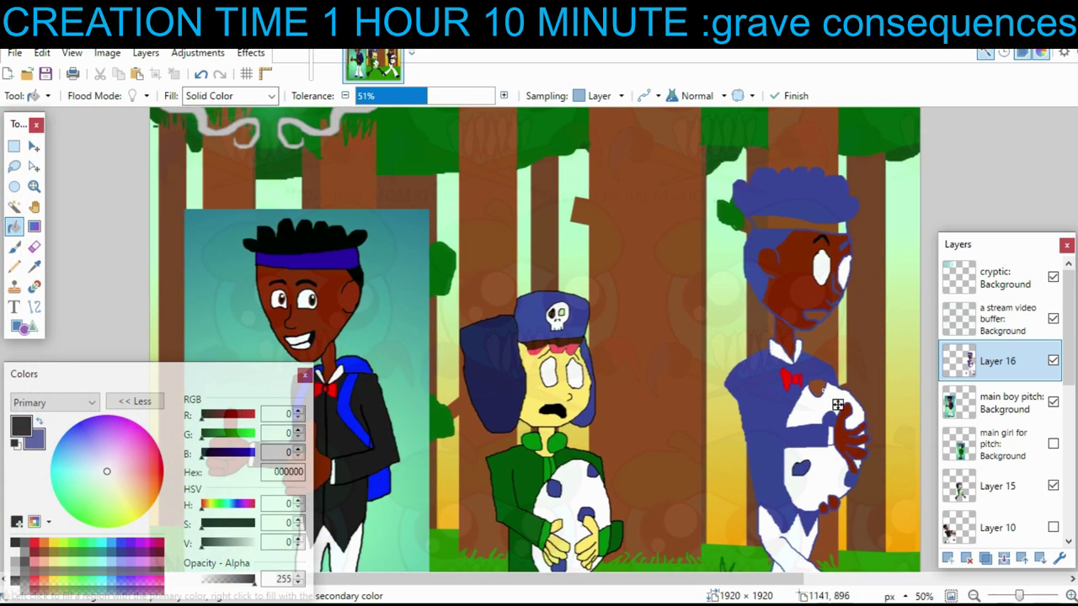
# - Sample the reference boy's headband color 2C00A8 as secondary and return to filling on Layer 16
pyautogui.click(34, 266)
pyautogui.rightClick(295, 259)
pyautogui.click(1002, 402)
pyautogui.rightClick(329, 258)
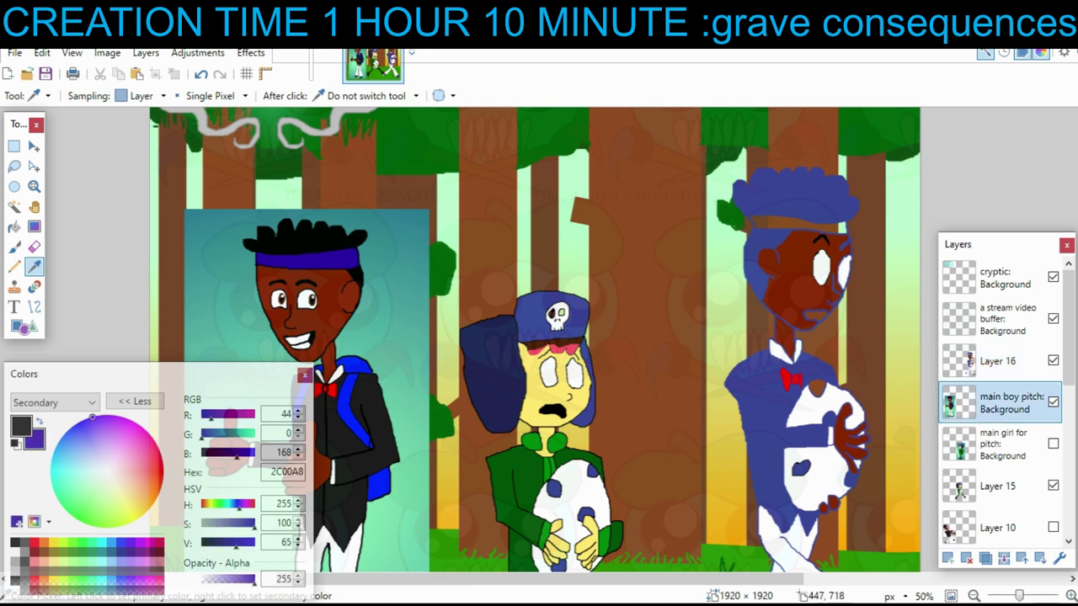
pyautogui.click(998, 361)
pyautogui.click(15, 226)
pyautogui.moveTo(842, 223)
pyautogui.mouseDown()
pyautogui.moveTo(704, 213)
pyautogui.moveTo(525, 174)
pyautogui.mouseUp()
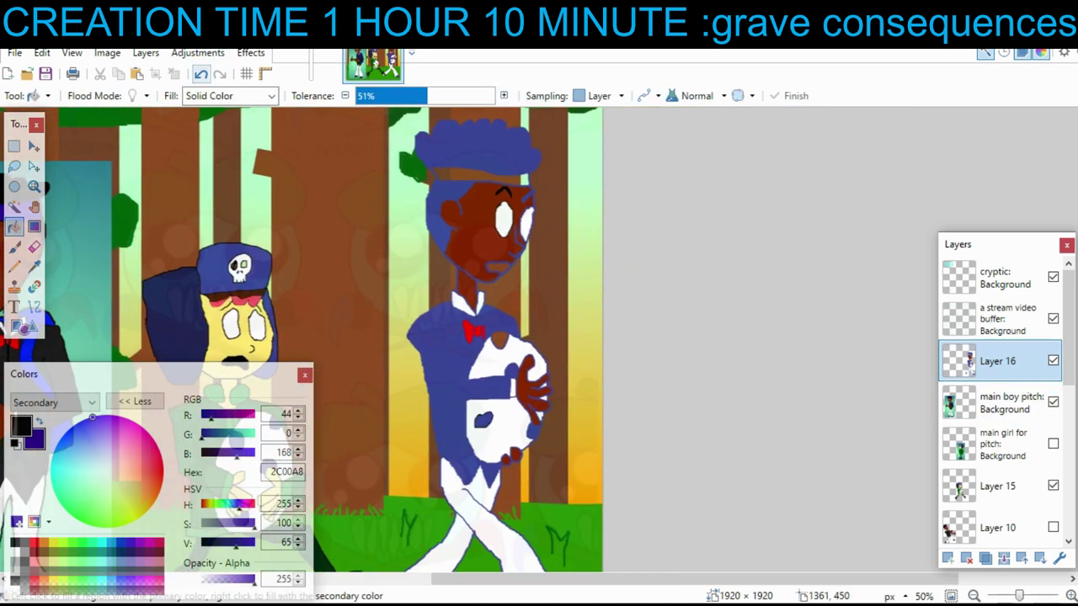
# - Undo the blue fill over the black outlines, then fill the egg's top spot and the headband with blue 3B4599
pyautogui.click(202, 74)
pyautogui.moveTo(520, 360); pyautogui.dragTo(514, 357)
pyautogui.moveTo(459, 298); pyautogui.dragTo(689, 353)
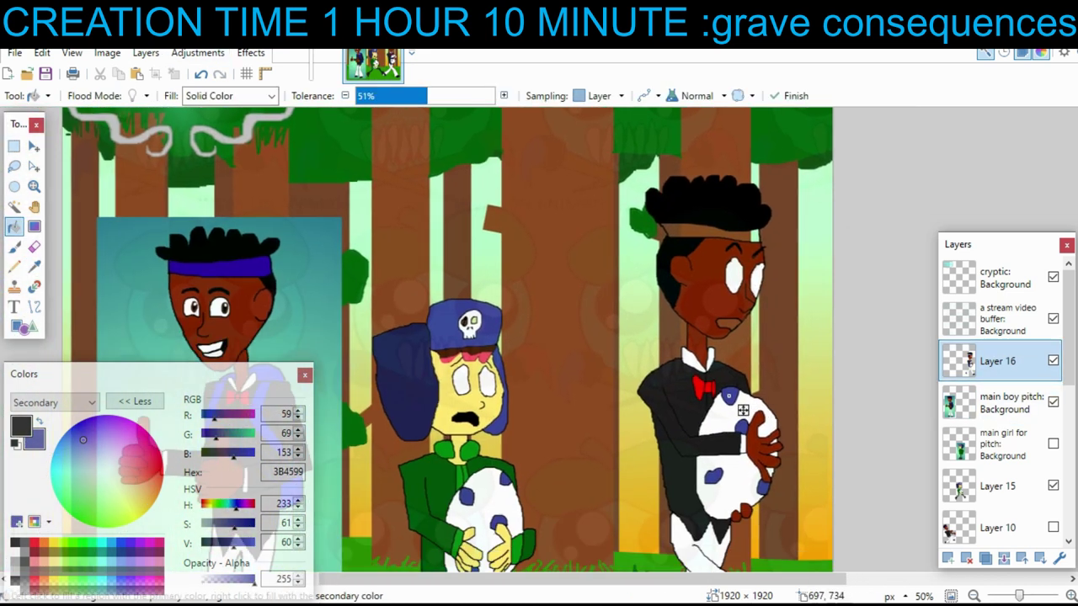
pyautogui.rightClick(688, 229)
# - Set the secondary color to 2C00A8 by sampling the headband on the main boy pitch layer
pyautogui.click(1002, 402)
pyautogui.click(34, 267)
pyautogui.rightClick(253, 270)
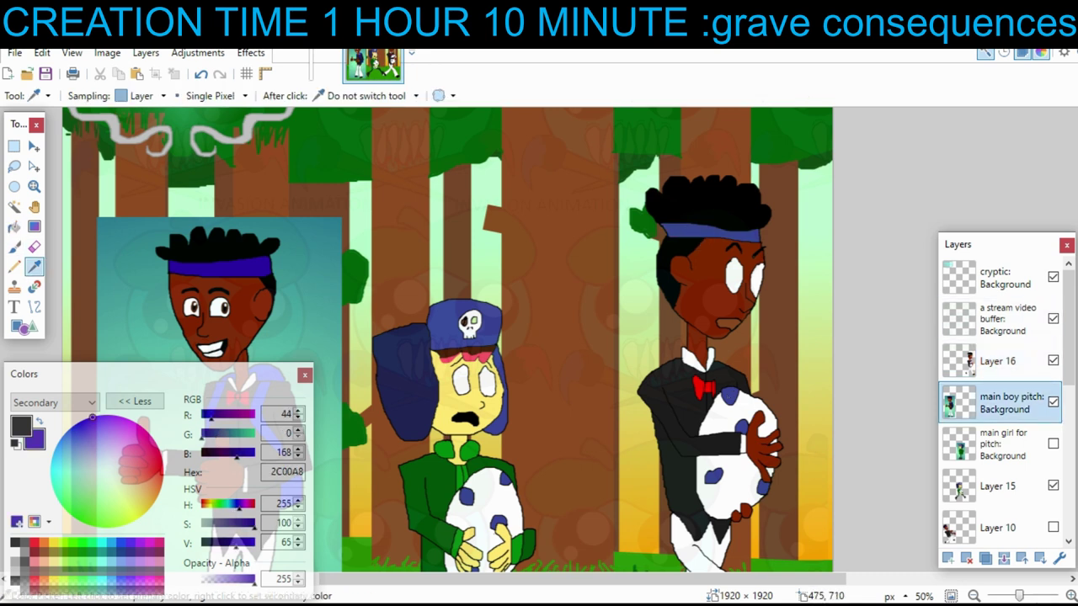
# - Refill the boy's headband on Layer 16 with 2C00A8 and fill his open mouth with black
pyautogui.click(14, 227)
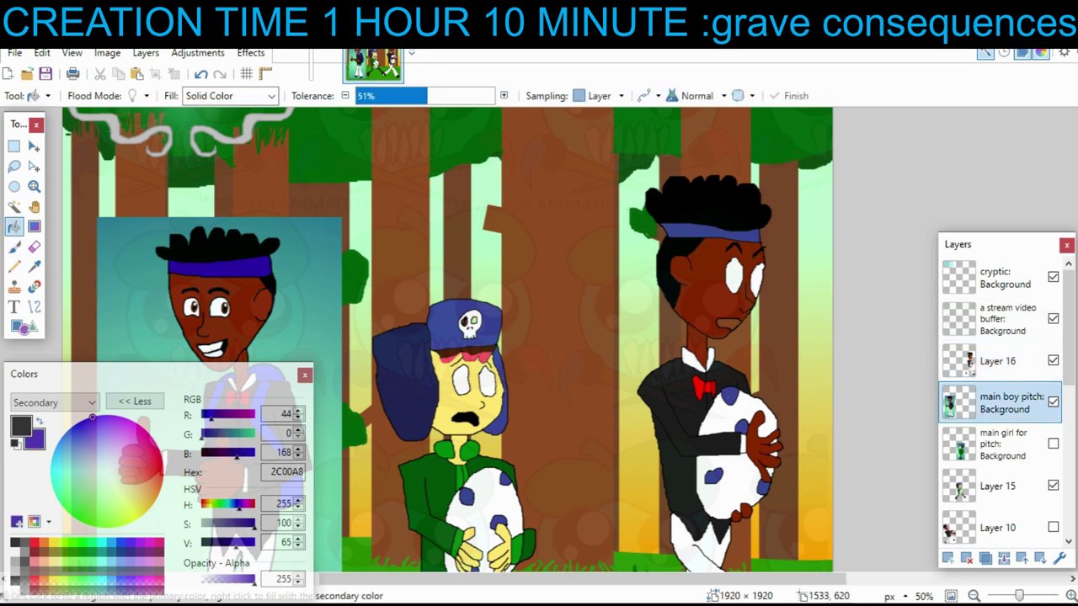
pyautogui.rightClick(681, 233)
pyautogui.moveTo(692, 250)
pyautogui.mouseDown()
pyautogui.moveTo(829, 234)
pyautogui.moveTo(895, 206)
pyautogui.moveTo(577, 299)
pyautogui.moveTo(594, 226)
pyautogui.mouseUp()
pyautogui.click(999, 362)
pyautogui.rightClick(681, 233)
pyautogui.click(637, 286)
pyautogui.scroll(-5, 652, 301)
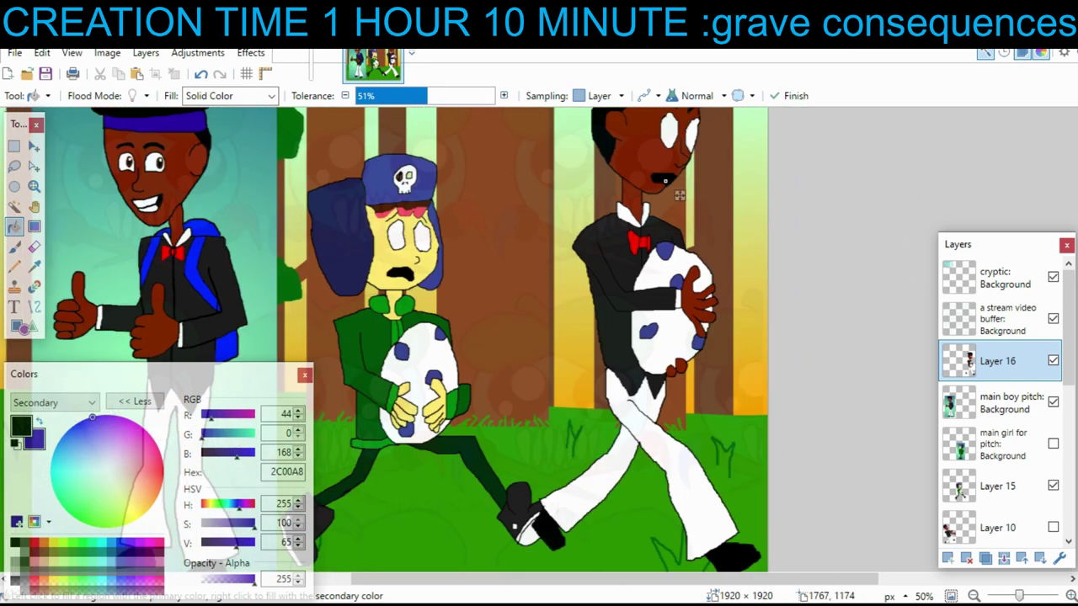
# - Examine the colored boy from head to feet against the reference boy and the girl
pyautogui.press('b')
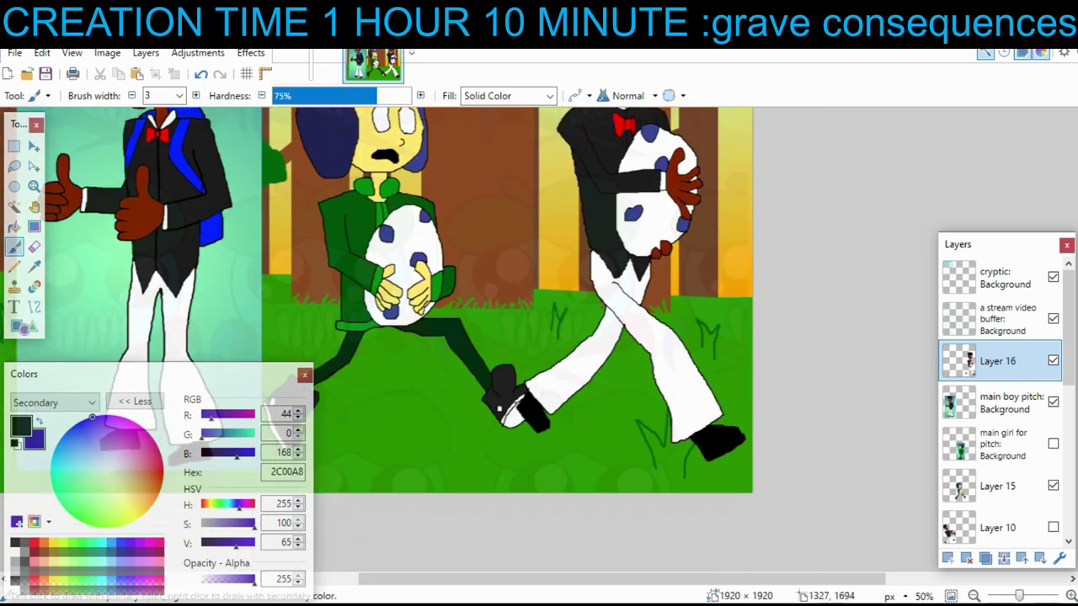
pyautogui.scroll(2, 622, 303)
pyautogui.hscroll(-2, 622, 303)
pyautogui.hscroll(2, 637, 321)
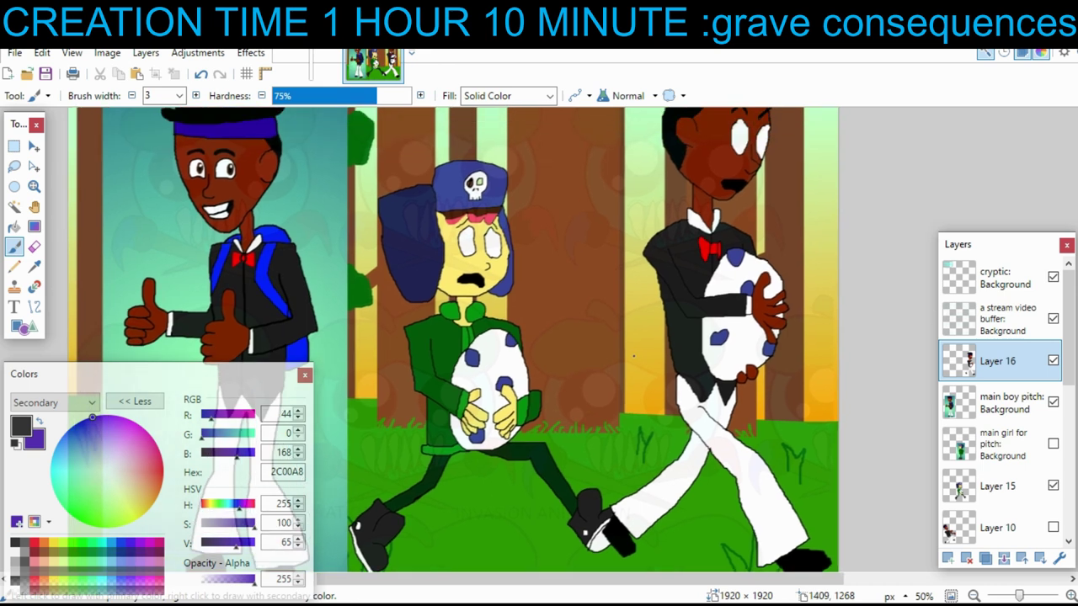
pyautogui.scroll(3, 598, 383)
pyautogui.scroll(-3, 559, 445)
pyautogui.hscroll(-2, 581, 438)
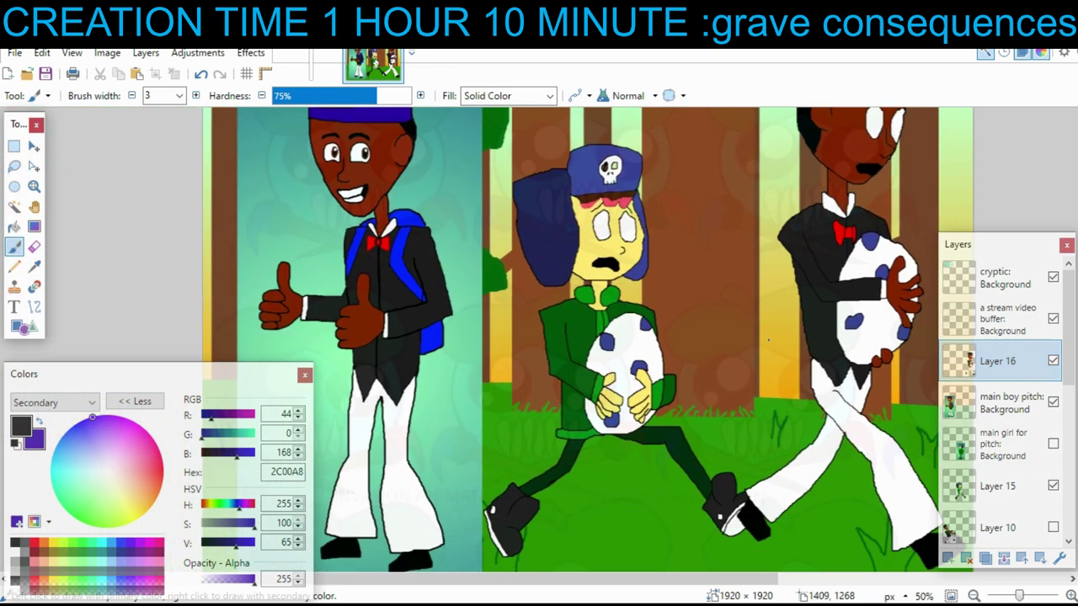
pyautogui.hscroll(-1, 606, 430)
pyautogui.scroll(3, 639, 417)
pyautogui.hscroll(1, 655, 410)
pyautogui.moveTo(655, 409); pyautogui.dragTo(634, 362)
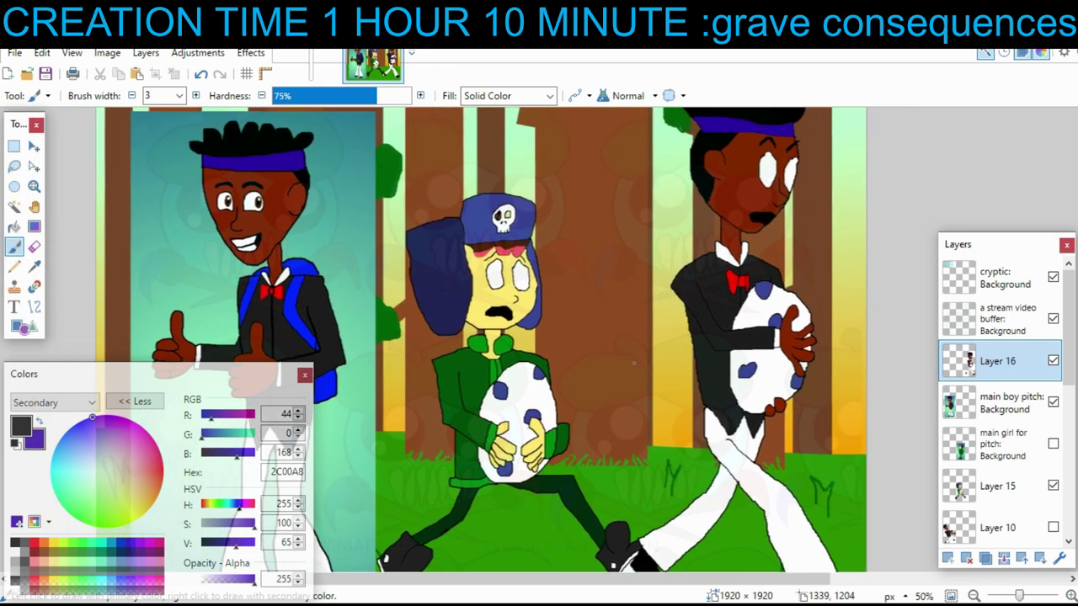
# - Copy the boy from Layer 16 to a new layer, hide the copy and move it below Layer 15
pyautogui.hotkey('ctrl', '-')
pyautogui.press('s')
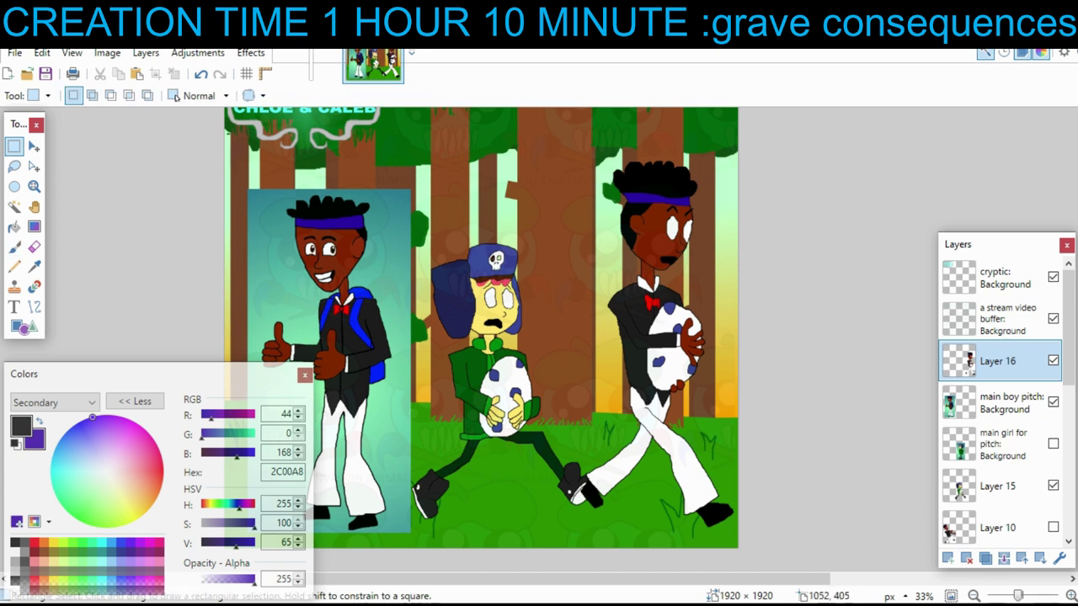
pyautogui.moveTo(505, 146); pyautogui.dragTo(807, 535)
pyautogui.hotkey('ctrl', 'shift', 'v')
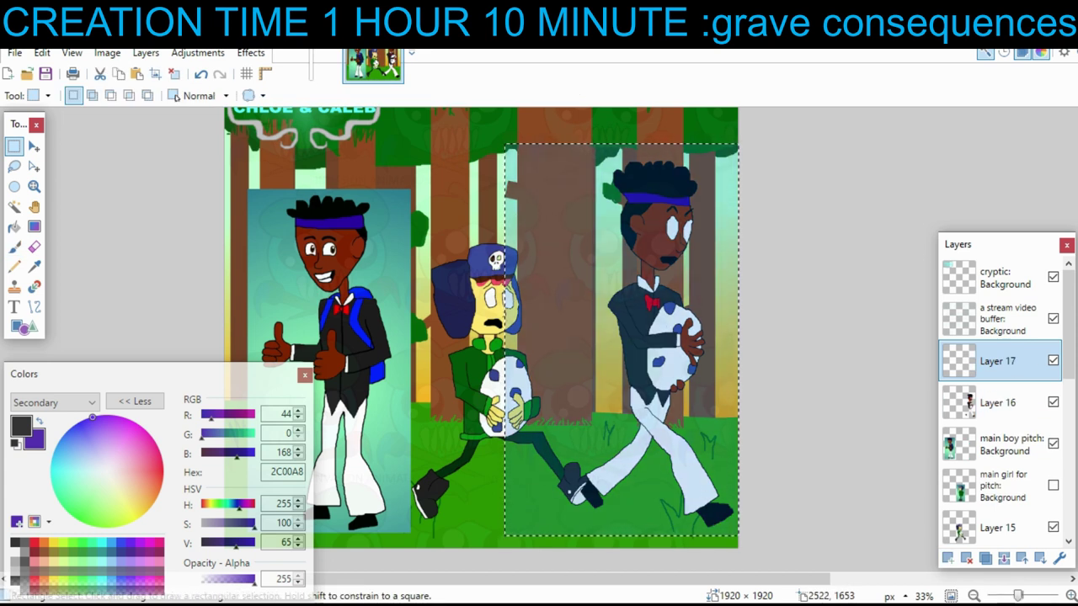
pyautogui.click(1053, 360)
pyautogui.moveTo(1002, 361); pyautogui.dragTo(1001, 528)
# - Copy the girl from Layer 15 to a new layer and hide the copy as a backup
pyautogui.click(998, 485)
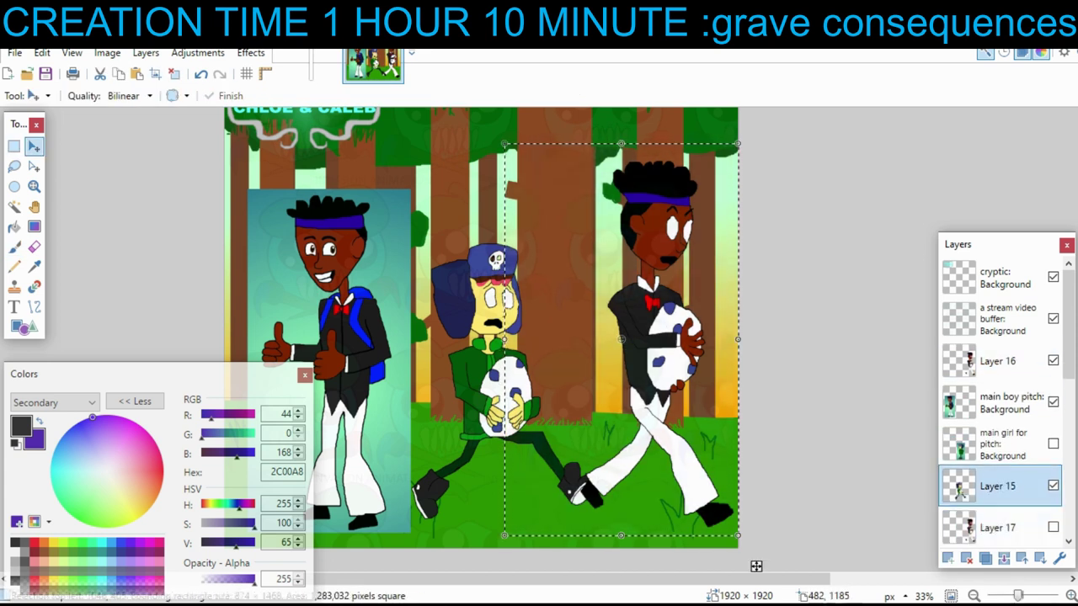
pyautogui.click(14, 146)
pyautogui.moveTo(371, 205); pyautogui.dragTo(652, 550)
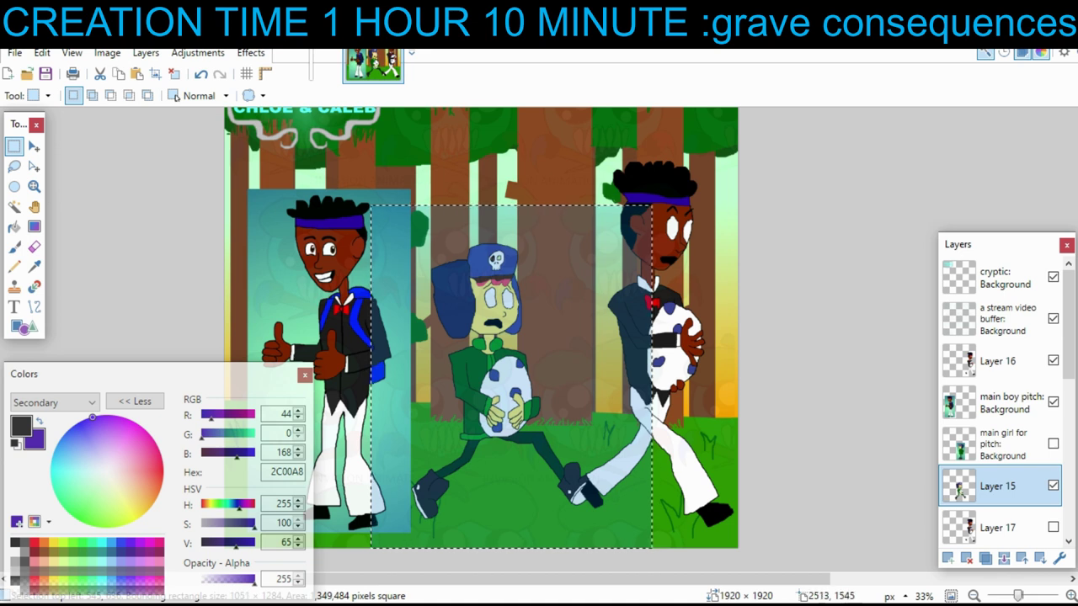
pyautogui.click(948, 558)
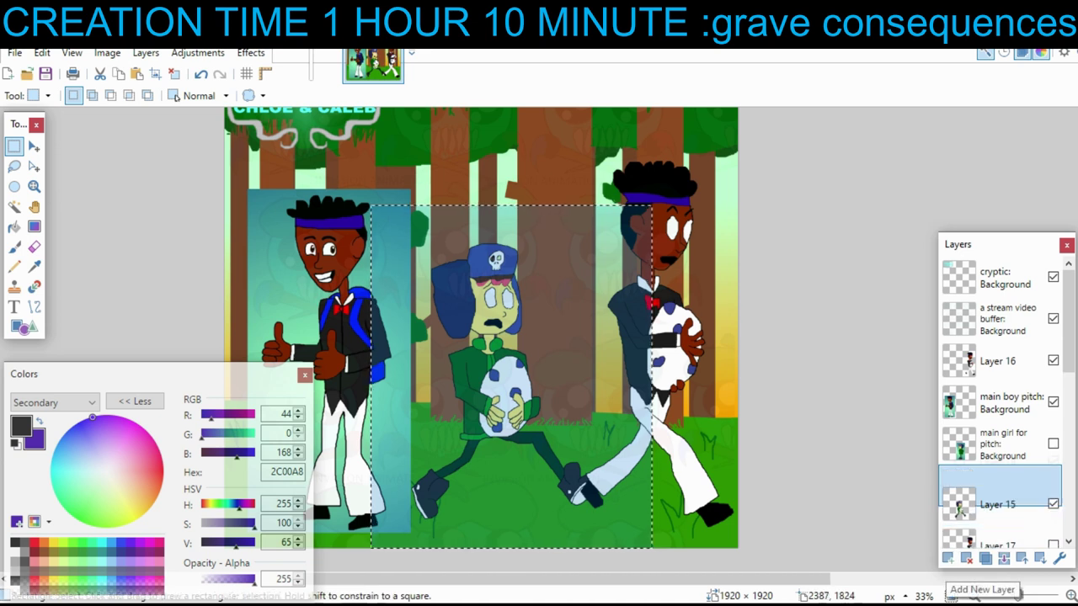
pyautogui.hotkey('ctrl', 'v')
pyautogui.click(1053, 485)
# - Raise Layer 15 above the main boy pitch layer and shrink the girl toward the boy's feet
pyautogui.moveTo(998, 528); pyautogui.dragTo(998, 402)
pyautogui.moveTo(370, 205); pyautogui.dragTo(460, 290)
pyautogui.click(174, 74)
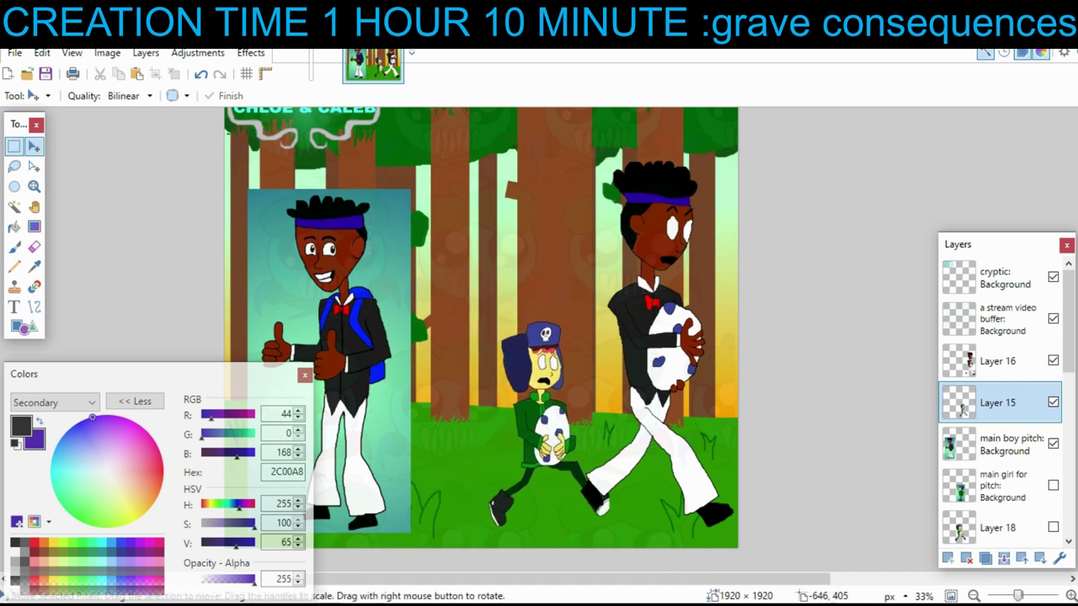
# - Select the boy on Layer 16 and scale the selection down to about 670 × 1153 pixels at the scene's lower edge
pyautogui.click(15, 147)
pyautogui.click(998, 361)
pyautogui.moveTo(515, 148); pyautogui.dragTo(738, 537)
pyautogui.press('m')
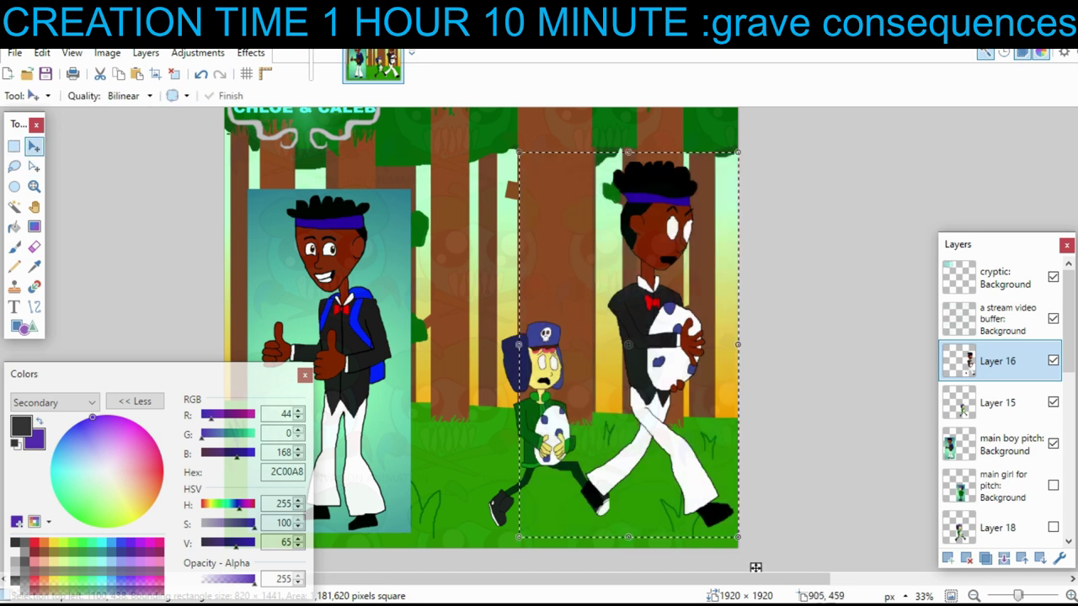
pyautogui.moveTo(515, 148)
pyautogui.mouseDown()
pyautogui.moveTo(562, 191)
pyautogui.moveTo(566, 252)
pyautogui.moveTo(615, 267)
pyautogui.moveTo(559, 233)
pyautogui.mouseUp()
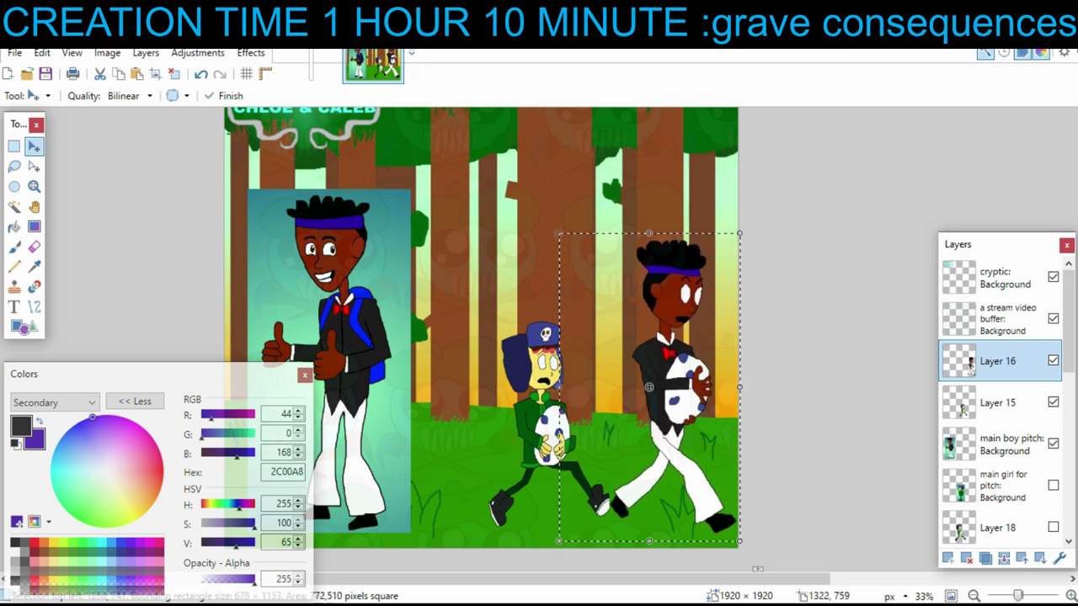
# - Shift the girl on Layer 15 slightly closer to the boy and clear the selection
pyautogui.click(997, 402)
pyautogui.hotkey('ctrl', 'd')
pyautogui.moveTo(432, 265); pyautogui.dragTo(443, 269)
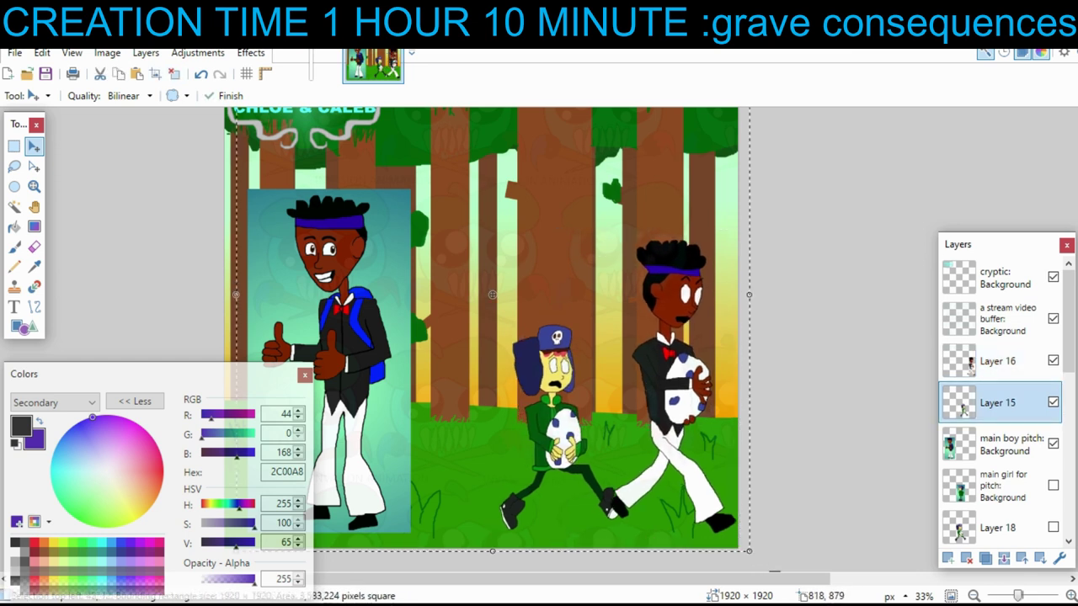
pyautogui.hotkey('ctrl', 'd')
# - Hide the main boy pitch layer and add a new empty layer directly above it
pyautogui.click(1002, 445)
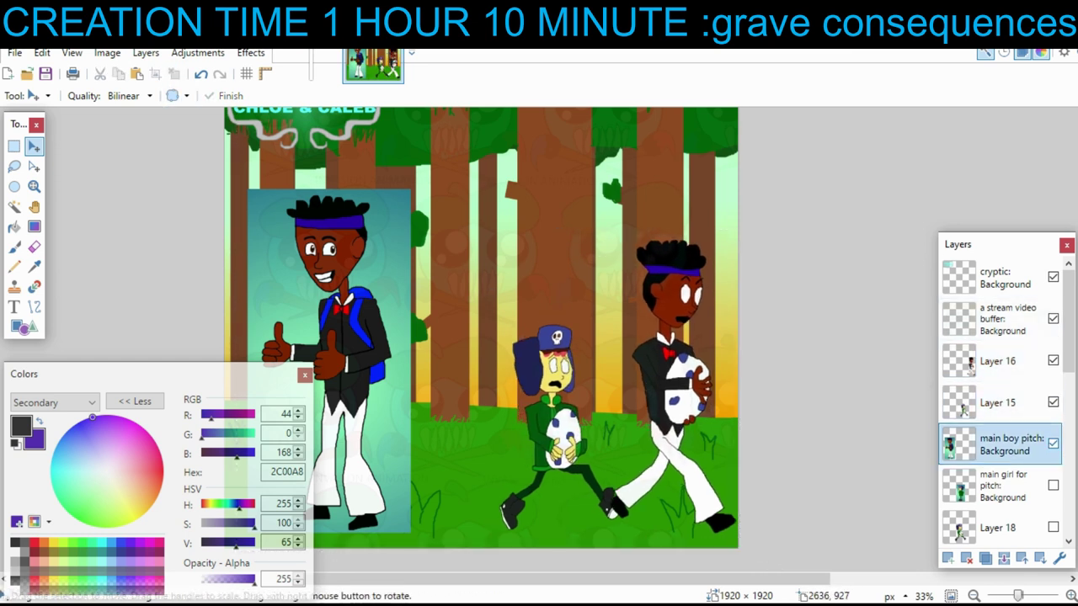
pyautogui.click(1053, 443)
pyautogui.click(948, 559)
# - Outline a large creature's pointed snout in black at brush width 3 on Layer 19, above the girl
pyautogui.moveTo(634, 342); pyautogui.dragTo(767, 290)
pyautogui.scroll(2, 412, 334)
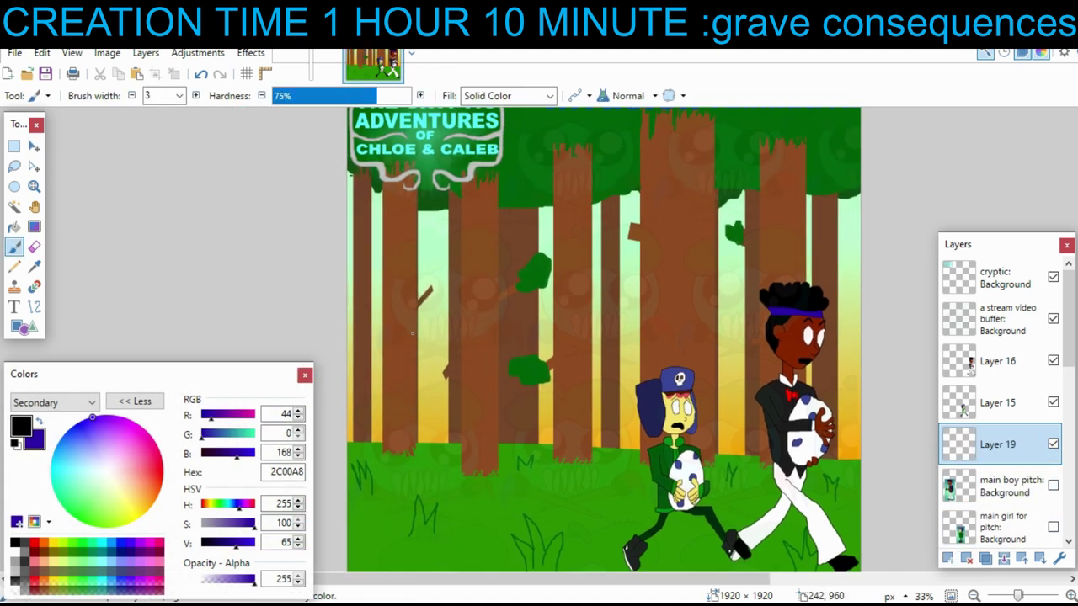
pyautogui.scroll(-2, 411, 334)
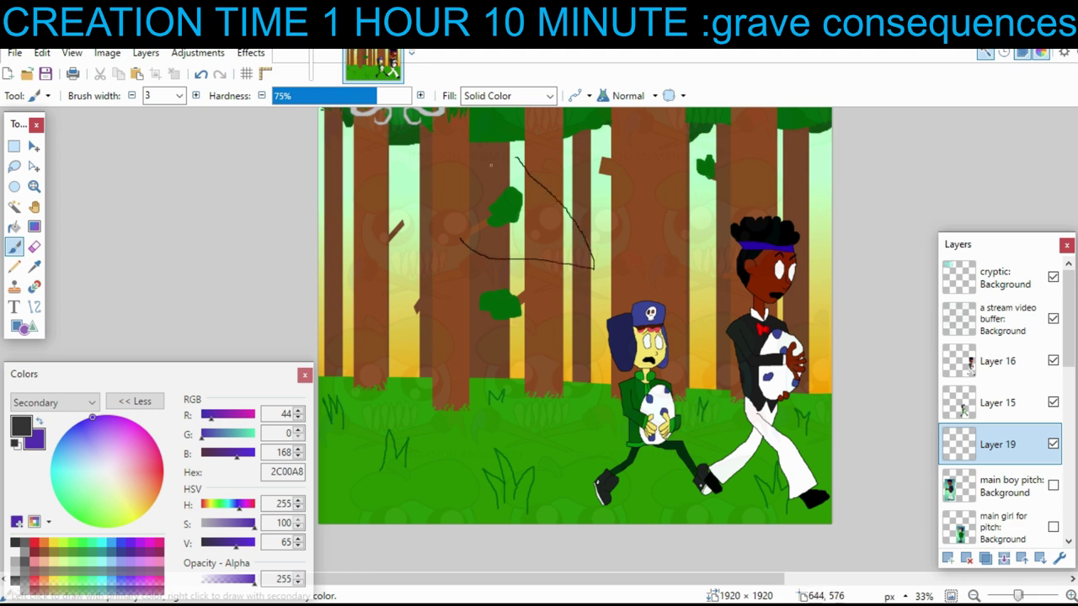
pyautogui.scroll(2, 515, 166)
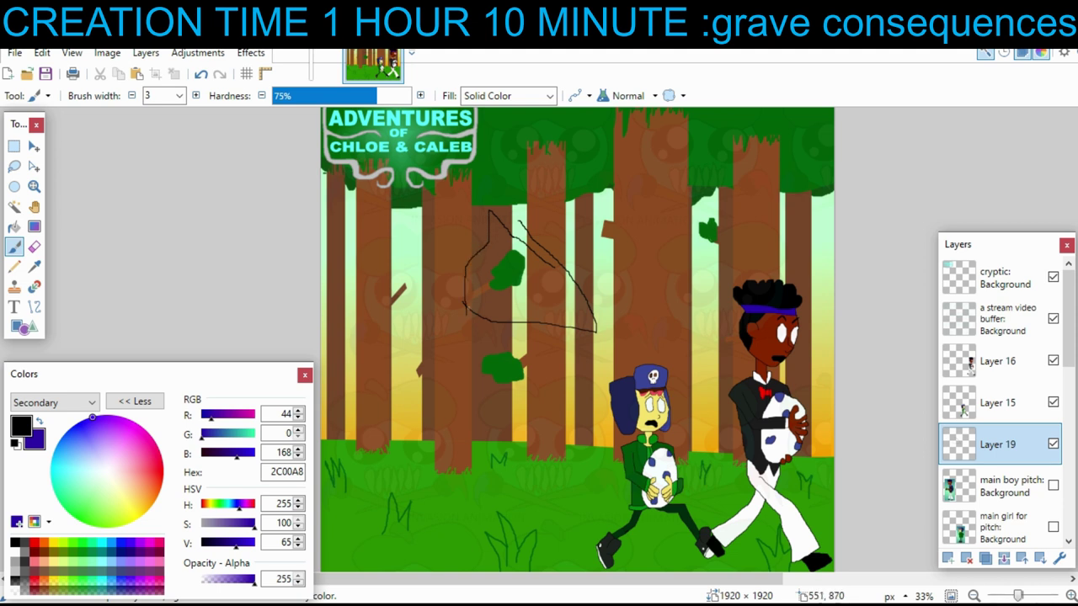
pyautogui.scroll(1, 465, 308)
pyautogui.hscroll(-2, 466, 308)
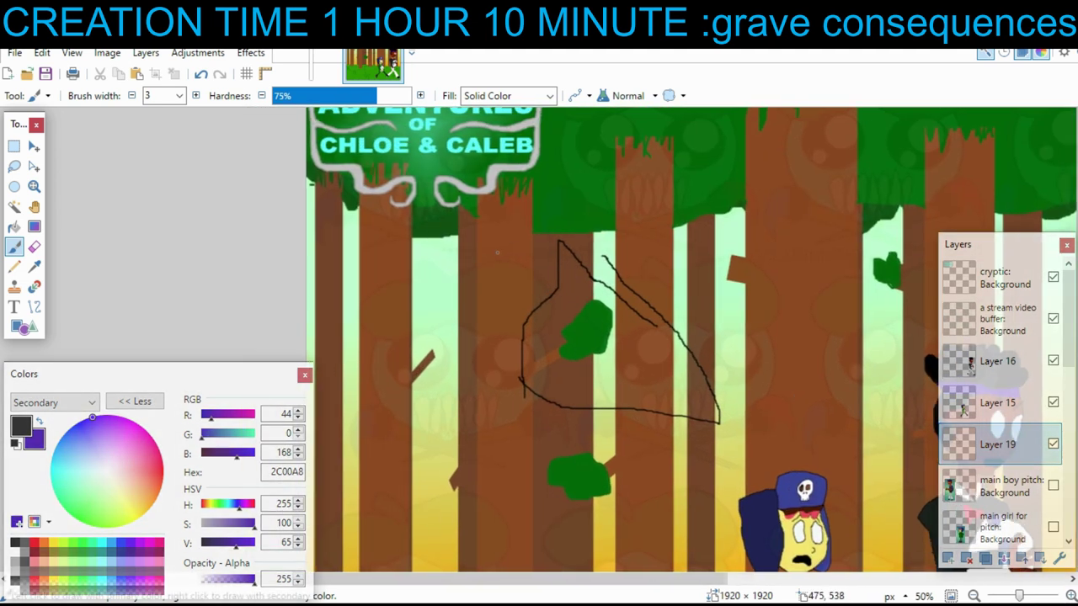
# - Draw the creature's two eyes at the base of the snout, with a short line linking the snout contours
pyautogui.moveTo(497, 252)
pyautogui.mouseDown()
pyautogui.moveTo(529, 255)
pyautogui.moveTo(537, 271)
pyautogui.moveTo(528, 284)
pyautogui.moveTo(499, 252)
pyautogui.mouseUp()
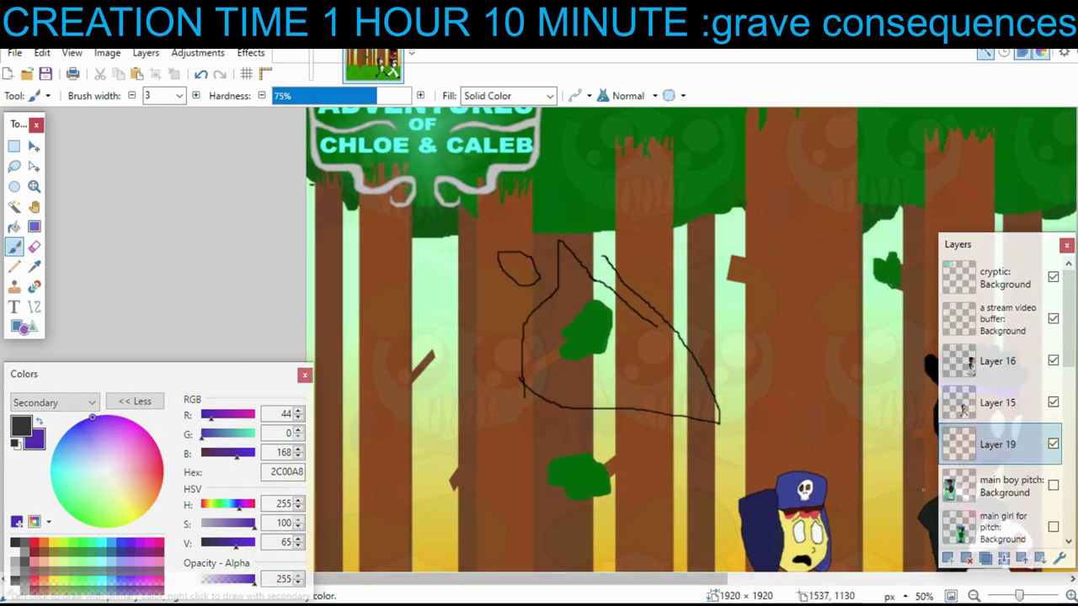
pyautogui.click(1070, 595)
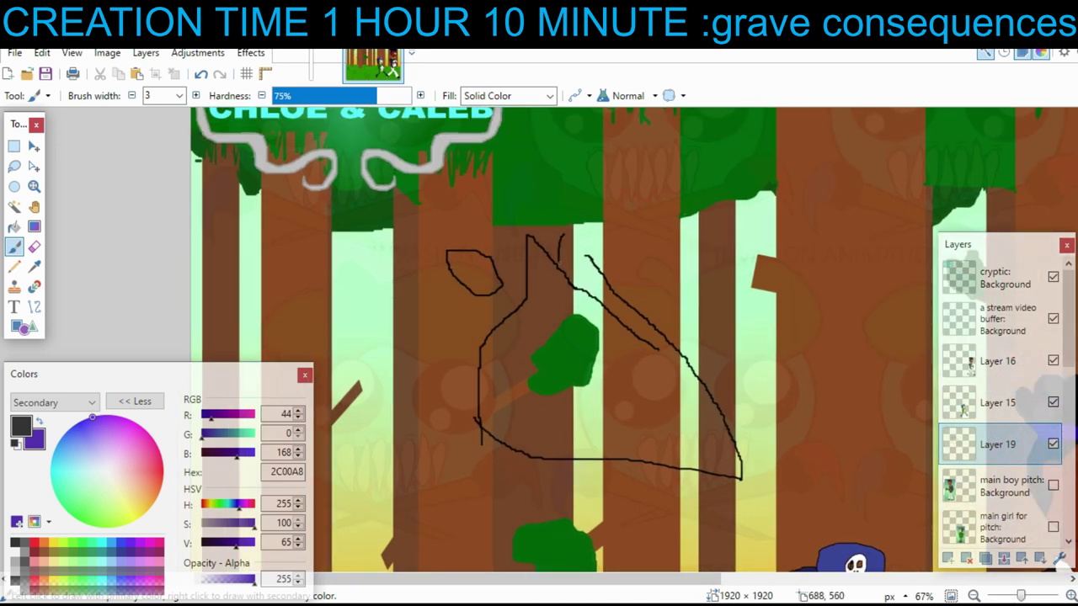
pyautogui.moveTo(560, 266)
pyautogui.mouseDown()
pyautogui.moveTo(580, 254)
pyautogui.moveTo(582, 230)
pyautogui.mouseUp()
pyautogui.scroll(1, 657, 289)
pyautogui.scroll(-1, 697, 258)
pyautogui.hotkey('ctrl', 'z')
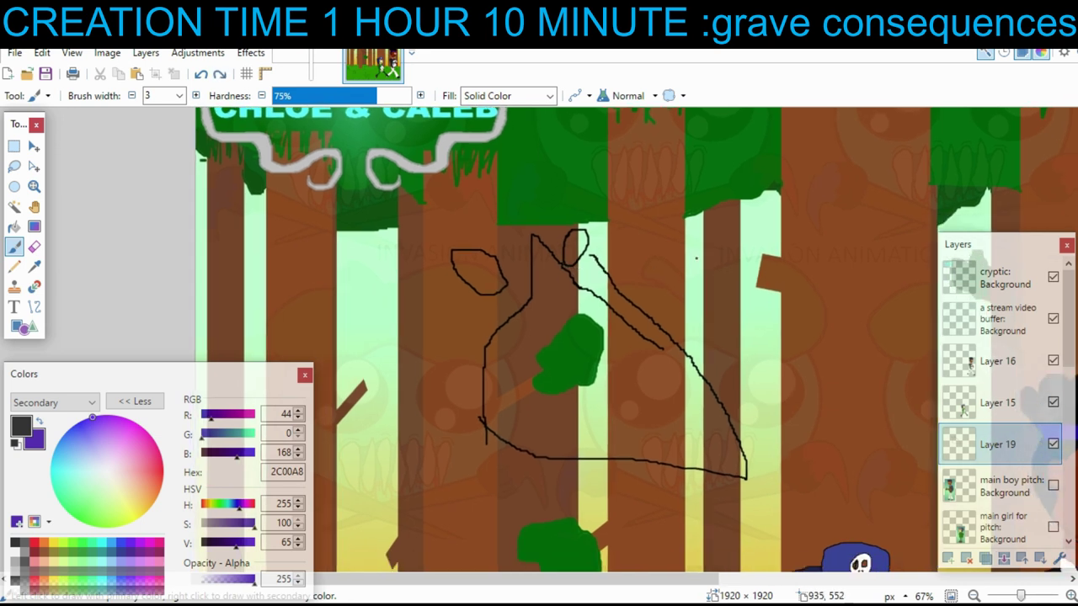
pyautogui.scroll(-3, 604, 347)
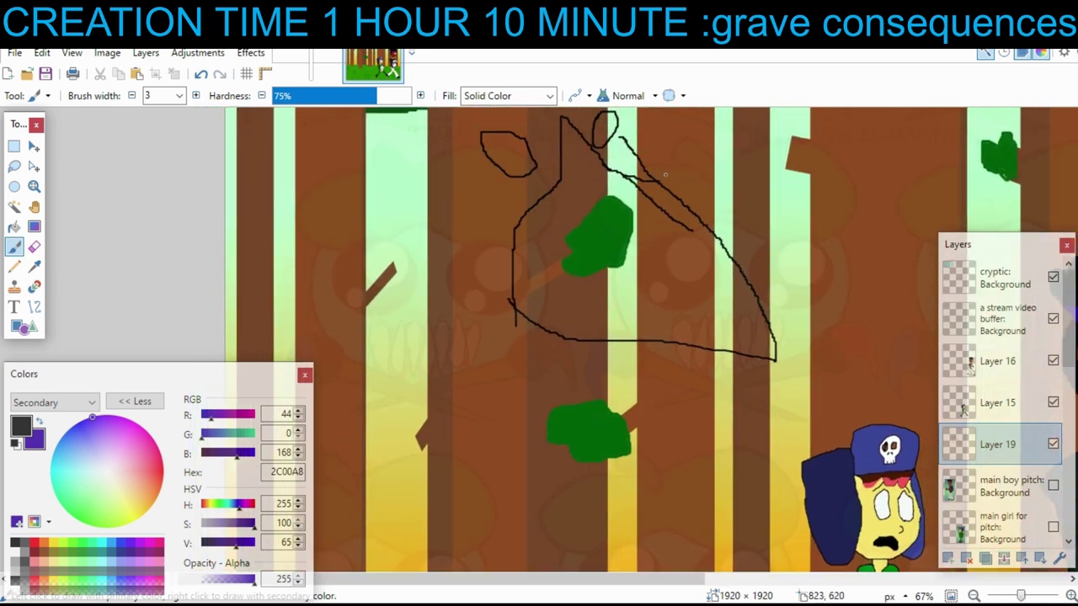
pyautogui.scroll(4, 603, 347)
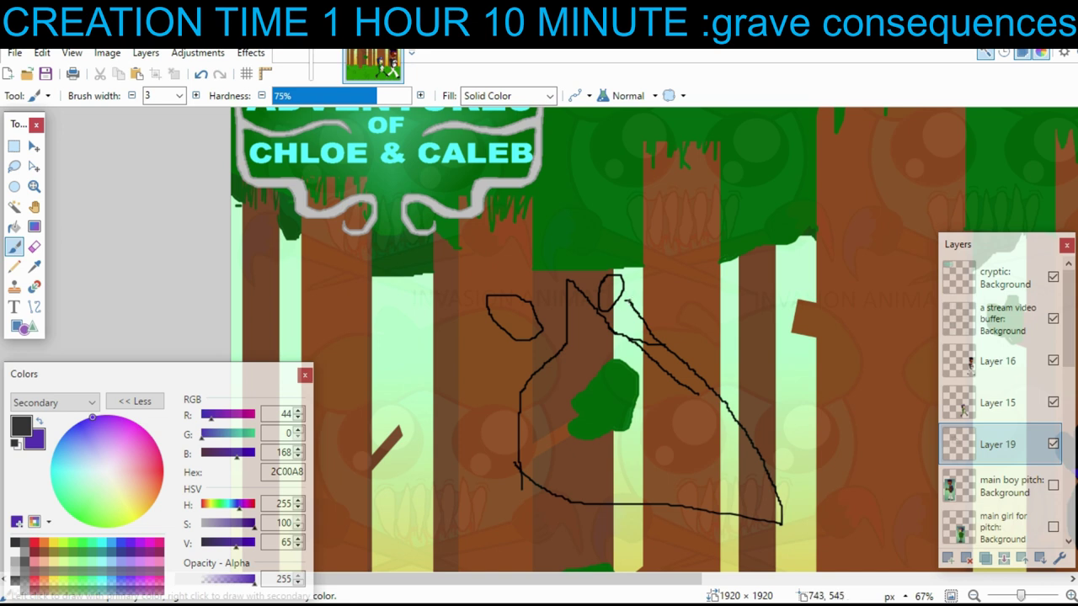
# - Draw the top of the creature's head with two pointed ears and a curved line for the back of the head
pyautogui.moveTo(604, 254); pyautogui.dragTo(586, 239)
pyautogui.moveTo(526, 254)
pyautogui.mouseDown()
pyautogui.moveTo(515, 189)
pyautogui.moveTo(493, 231)
pyautogui.moveTo(524, 256)
pyautogui.moveTo(413, 210)
pyautogui.moveTo(491, 259)
pyautogui.moveTo(506, 246)
pyautogui.mouseUp()
pyautogui.moveTo(579, 237); pyautogui.dragTo(528, 224)
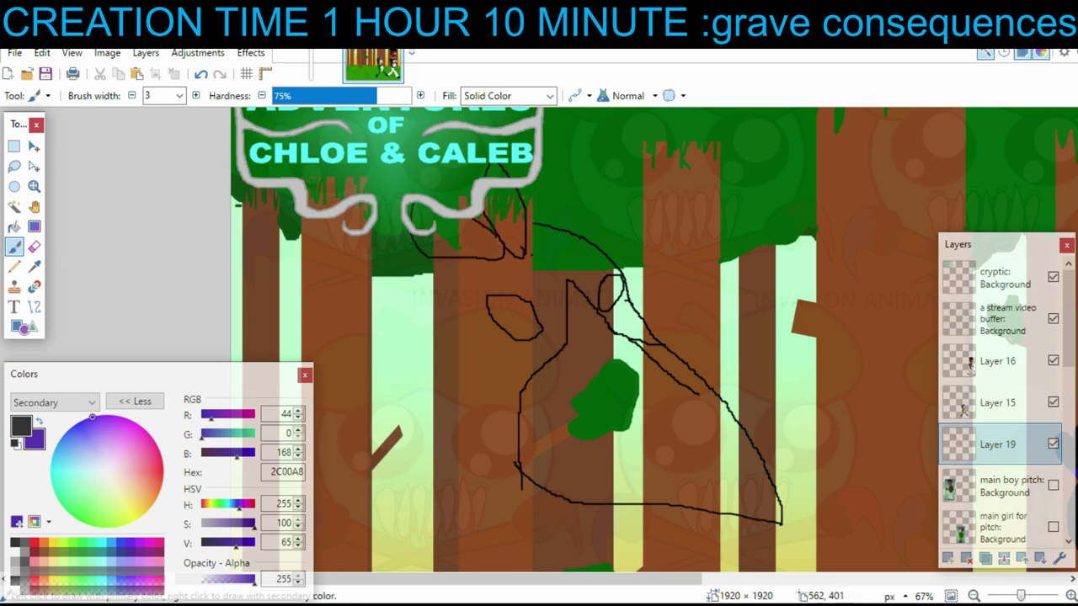
pyautogui.moveTo(446, 259)
pyautogui.mouseDown()
pyautogui.moveTo(415, 287)
pyautogui.moveTo(391, 388)
pyautogui.mouseUp()
pyautogui.moveTo(489, 307)
pyautogui.mouseDown()
pyautogui.moveTo(339, 230)
pyautogui.moveTo(501, 349)
pyautogui.mouseUp()
pyautogui.hotkey('ctrl', '-')
pyautogui.hotkey('ctrl', '-')
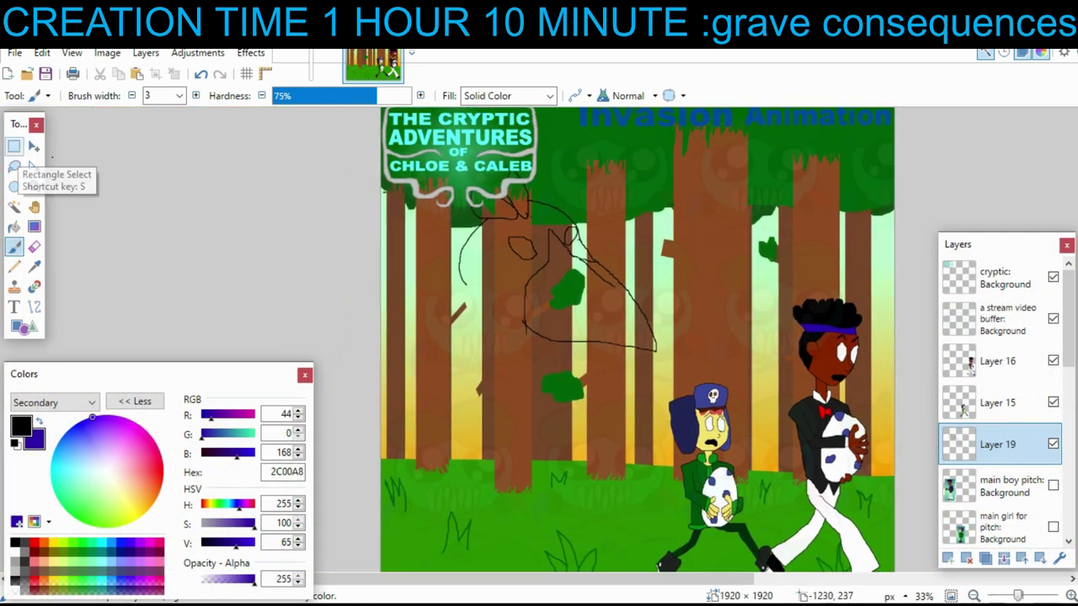
# - Move the creature's head sketch toward the characters and rotate it so the snout tilts downward
pyautogui.click(34, 146)
pyautogui.moveTo(767, 441); pyautogui.dragTo(746, 462)
pyautogui.moveTo(539, 253); pyautogui.dragTo(500, 339)
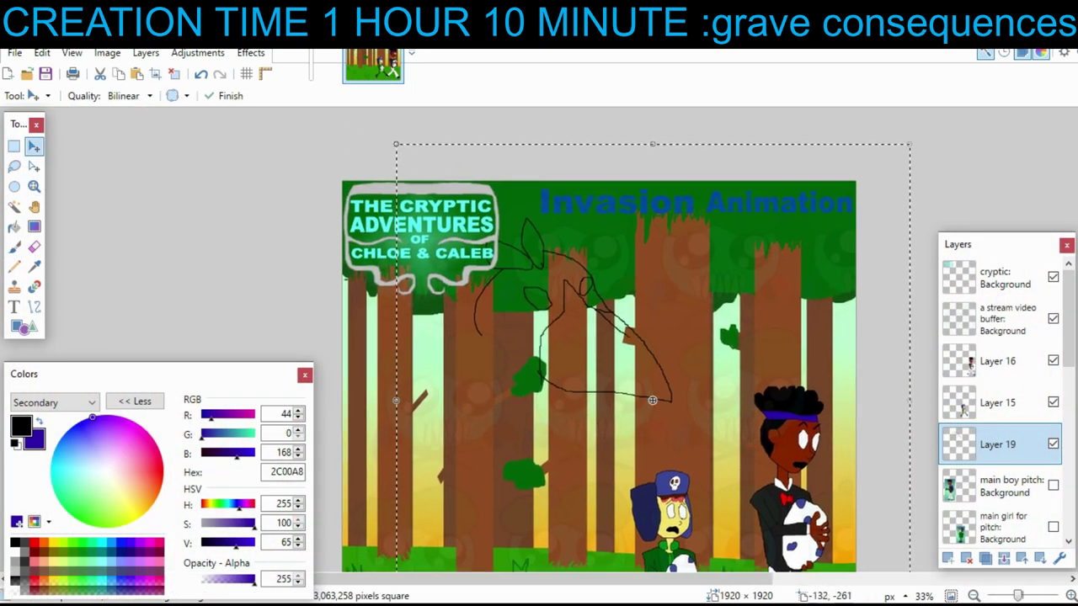
pyautogui.moveTo(378, 155); pyautogui.dragTo(435, 108)
pyautogui.moveTo(575, 283)
pyautogui.mouseDown()
pyautogui.moveTo(590, 280)
pyautogui.moveTo(578, 297)
pyautogui.mouseUp()
pyautogui.moveTo(578, 297); pyautogui.dragTo(585, 237)
pyautogui.hotkey('ctrl', 'd')
pyautogui.scroll(-2, 825, 383)
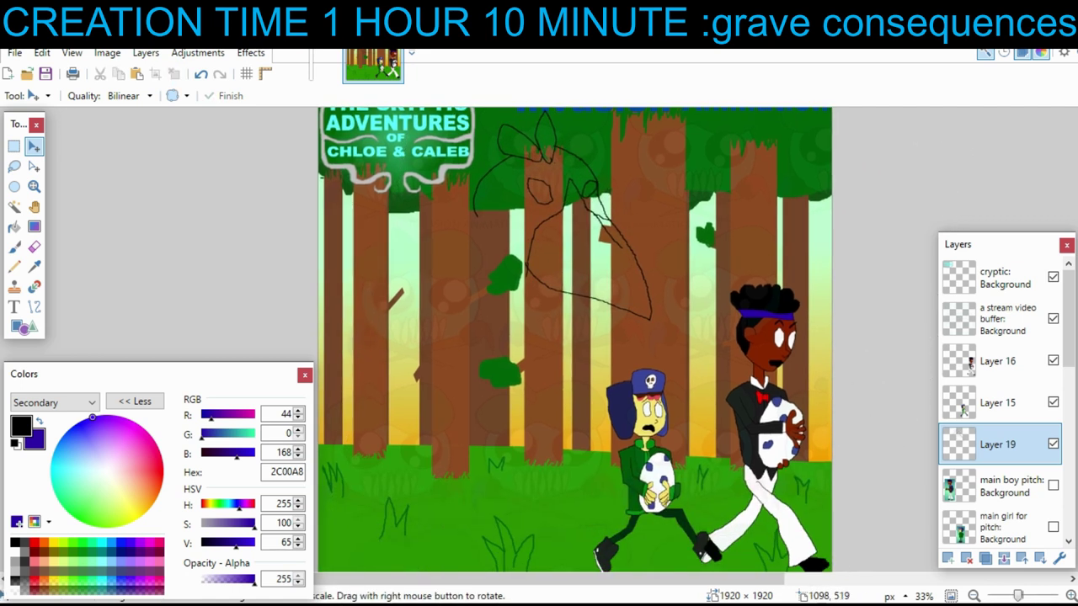
# - Draw the creature's curved open lower jaw beneath the snout, with a connecting line inside the mouth
pyautogui.click(1071, 596)
pyautogui.click(1070, 596)
pyautogui.click(974, 596)
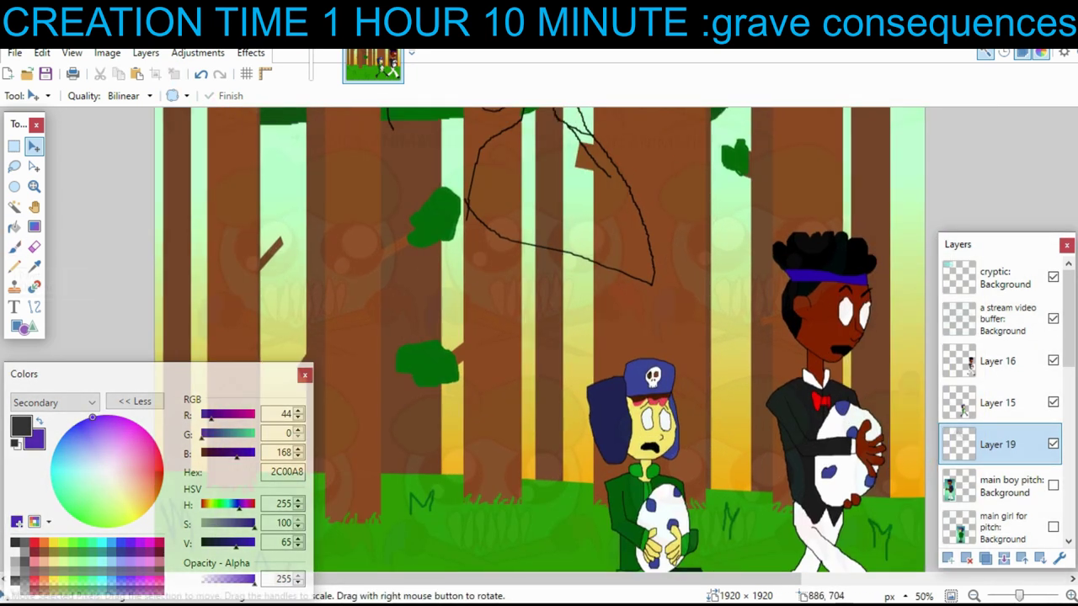
pyautogui.scroll(1, 74, 281)
pyautogui.click(14, 246)
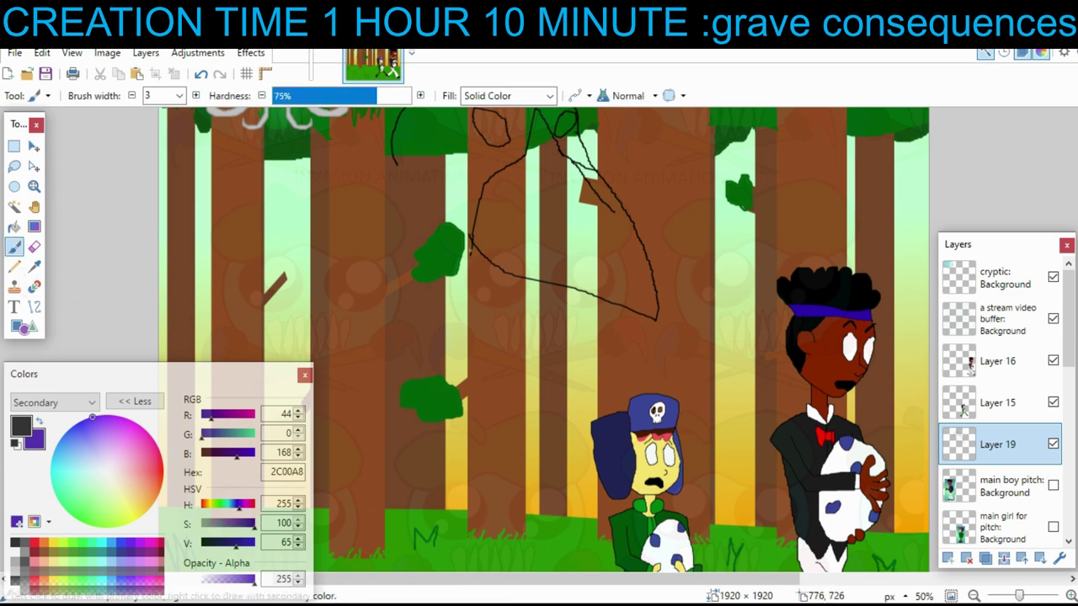
pyautogui.moveTo(468, 260)
pyautogui.mouseDown()
pyautogui.moveTo(548, 336)
pyautogui.moveTo(575, 344)
pyautogui.moveTo(602, 333)
pyautogui.moveTo(577, 370)
pyautogui.moveTo(531, 376)
pyautogui.moveTo(475, 334)
pyautogui.moveTo(459, 299)
pyautogui.moveTo(465, 250)
pyautogui.moveTo(545, 342)
pyautogui.mouseUp()
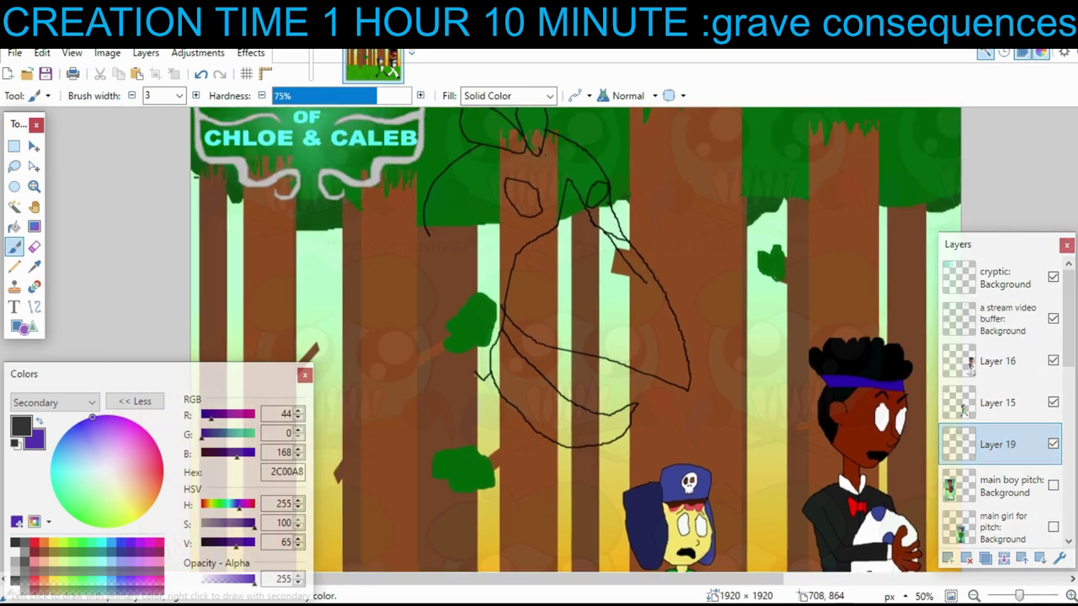
pyautogui.moveTo(487, 258); pyautogui.dragTo(419, 211)
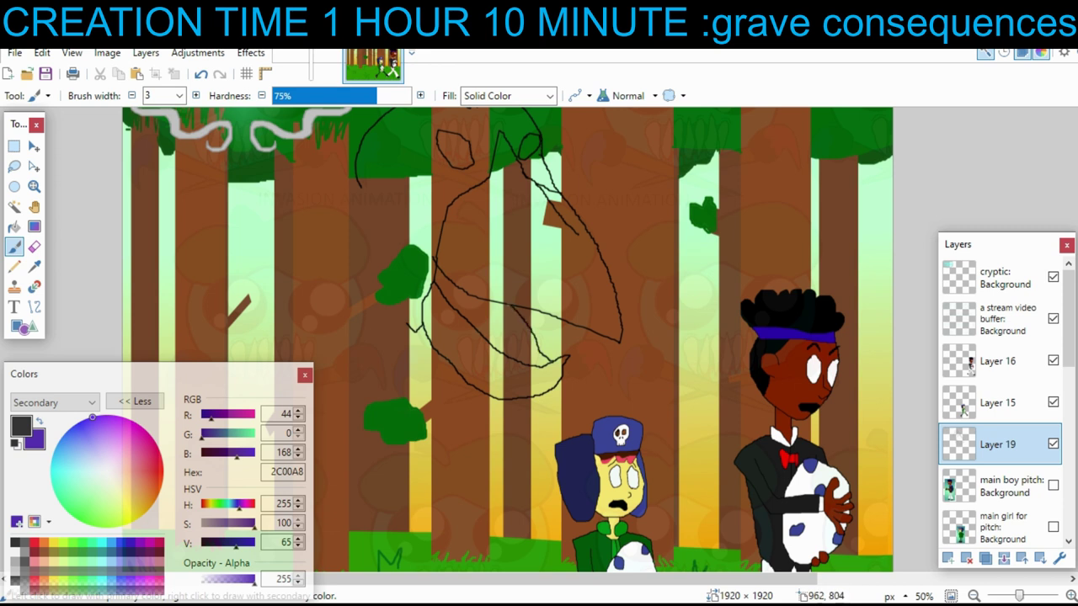
# - Draw the creature's nostrils on the middle and far edge of the snout
pyautogui.hscroll(-2, 580, 337)
pyautogui.scroll(2, 581, 336)
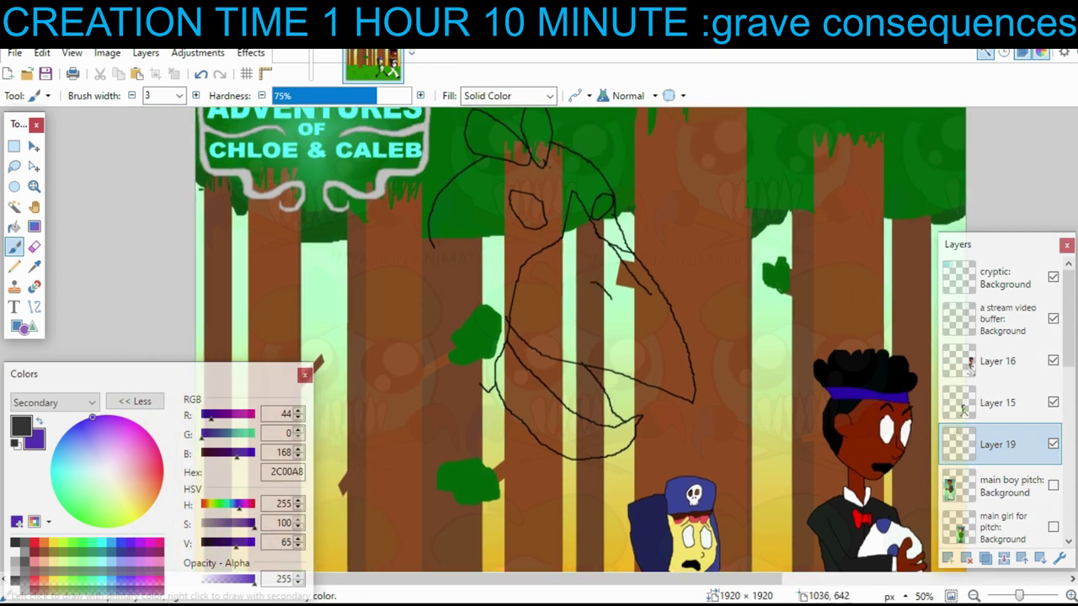
pyautogui.hscroll(1, 615, 303)
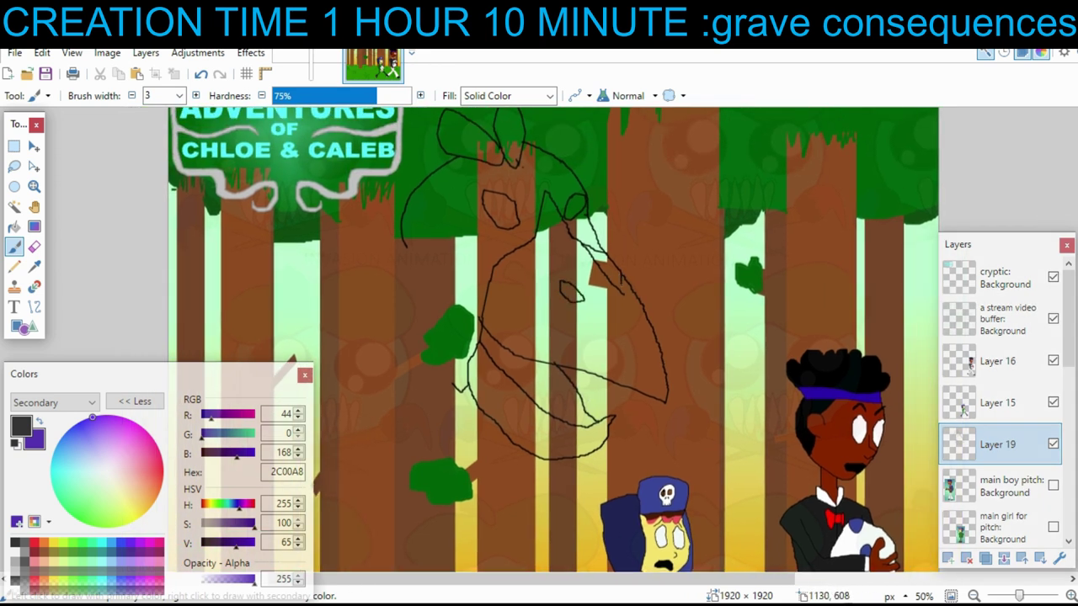
pyautogui.scroll(-2, 608, 315)
pyautogui.hscroll(-4, 608, 314)
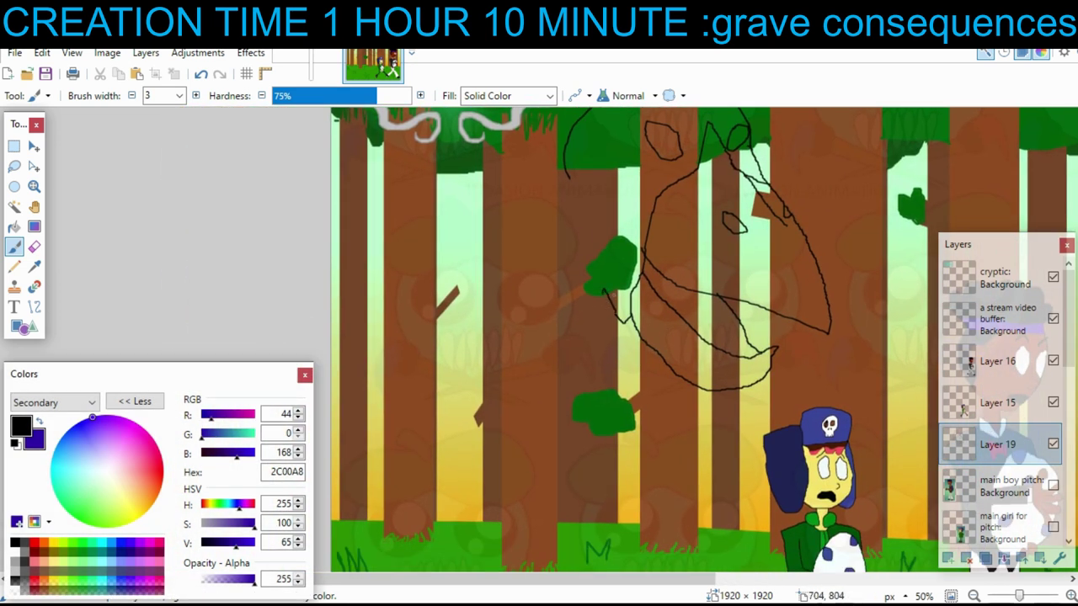
pyautogui.moveTo(608, 297); pyautogui.dragTo(580, 351)
pyautogui.scroll(-2, 578, 349)
pyautogui.scroll(1, 537, 304)
pyautogui.hscroll(-1, 537, 304)
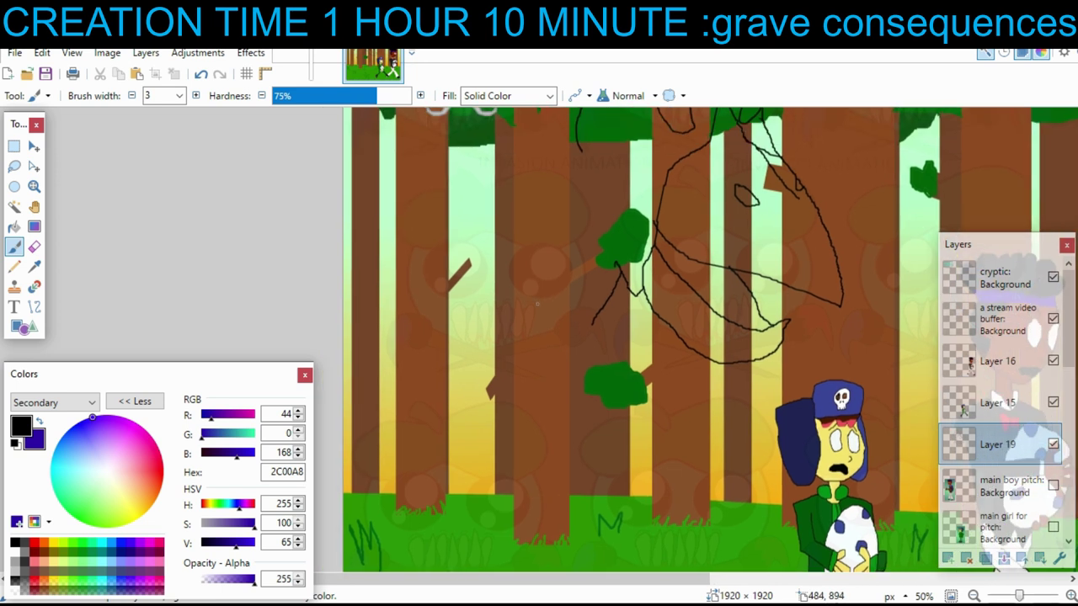
pyautogui.hotkey('ctrl', 'z')
pyautogui.hotkey('ctrl', 'z')
# - Draw the creature's bent near arm with a hooked claw and a long curved back line from the head to the canvas edge
pyautogui.moveTo(564, 282)
pyautogui.mouseDown()
pyautogui.moveTo(550, 355)
pyautogui.moveTo(628, 397)
pyautogui.moveTo(655, 392)
pyautogui.moveTo(665, 436)
pyautogui.moveTo(655, 416)
pyautogui.moveTo(623, 418)
pyautogui.moveTo(532, 375)
pyautogui.moveTo(518, 280)
pyautogui.mouseUp()
pyautogui.moveTo(620, 413)
pyautogui.mouseDown()
pyautogui.moveTo(530, 447)
pyautogui.moveTo(526, 427)
pyautogui.moveTo(428, 344)
pyautogui.moveTo(493, 324)
pyautogui.moveTo(547, 216)
pyautogui.moveTo(609, 337)
pyautogui.mouseUp()
pyautogui.hotkey('ctrl', 'z')
pyautogui.moveTo(673, 195)
pyautogui.mouseDown()
pyautogui.moveTo(577, 216)
pyautogui.moveTo(441, 310)
pyautogui.mouseUp()
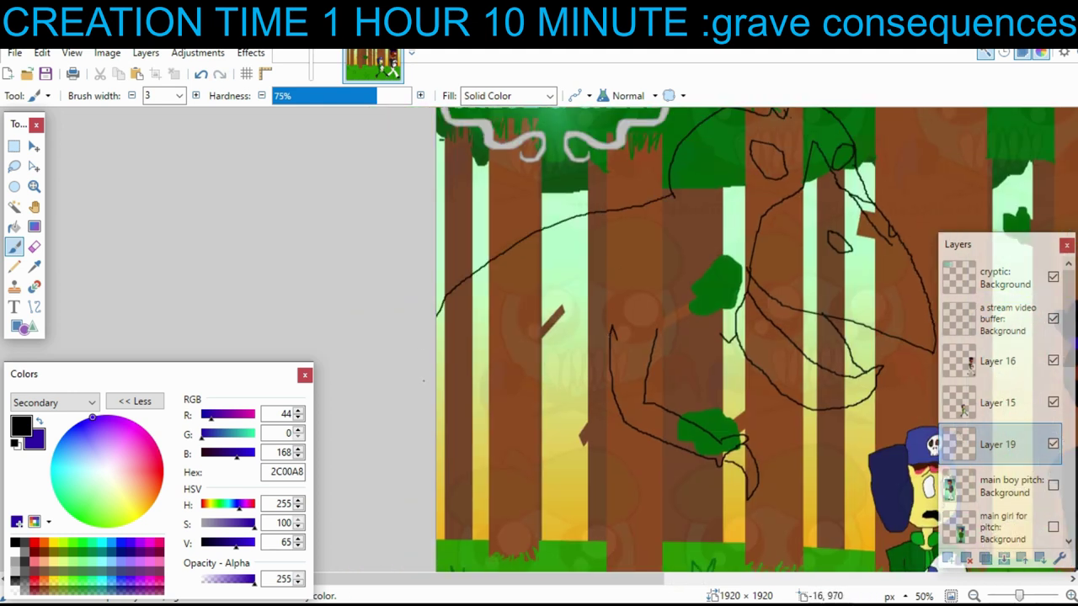
# - Draw the front of the creature's body, its lower haunch line and both sides of the hind leg reaching down to the grass
pyautogui.scroll(-2, 472, 303)
pyautogui.moveTo(553, 246)
pyautogui.mouseDown()
pyautogui.moveTo(660, 346)
pyautogui.moveTo(667, 370)
pyautogui.mouseUp()
pyautogui.moveTo(442, 322)
pyautogui.mouseDown()
pyautogui.moveTo(478, 397)
pyautogui.moveTo(602, 429)
pyautogui.mouseUp()
pyautogui.moveTo(666, 391)
pyautogui.mouseDown()
pyautogui.moveTo(589, 268)
pyautogui.moveTo(601, 259)
pyautogui.moveTo(667, 373)
pyautogui.mouseUp()
pyautogui.moveTo(521, 305)
pyautogui.mouseDown()
pyautogui.moveTo(547, 375)
pyautogui.moveTo(610, 418)
pyautogui.mouseUp()
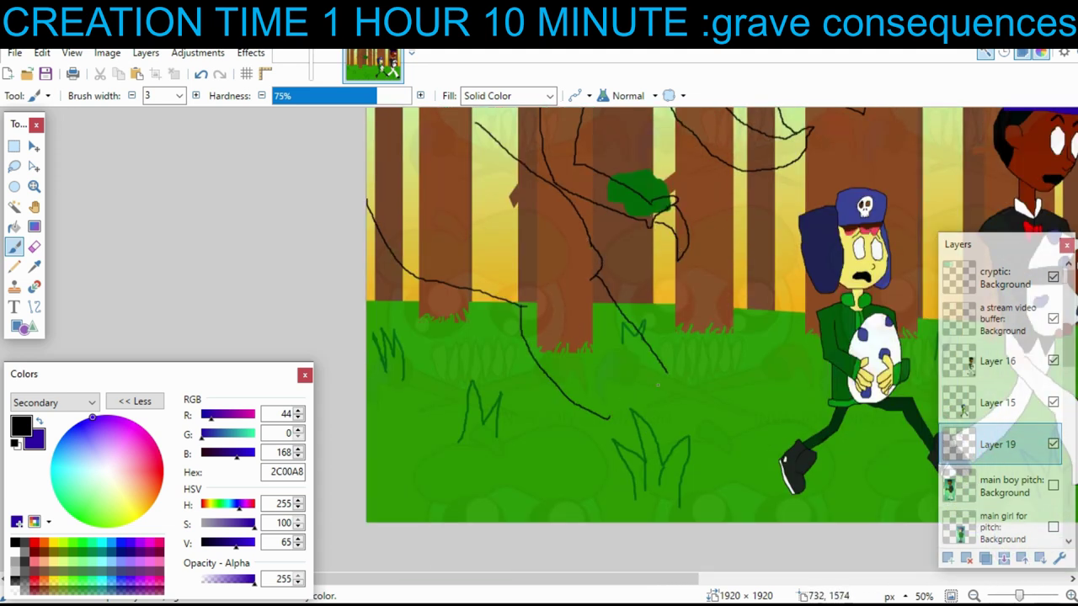
# - Draw the creature's foot on the grass with long pointed toes and a short line marking off each claw
pyautogui.moveTo(667, 372)
pyautogui.mouseDown()
pyautogui.moveTo(679, 406)
pyautogui.moveTo(665, 335)
pyautogui.moveTo(658, 351)
pyautogui.moveTo(651, 342)
pyautogui.moveTo(742, 330)
pyautogui.moveTo(750, 335)
pyautogui.moveTo(649, 362)
pyautogui.moveTo(784, 381)
pyautogui.moveTo(701, 399)
pyautogui.mouseUp()
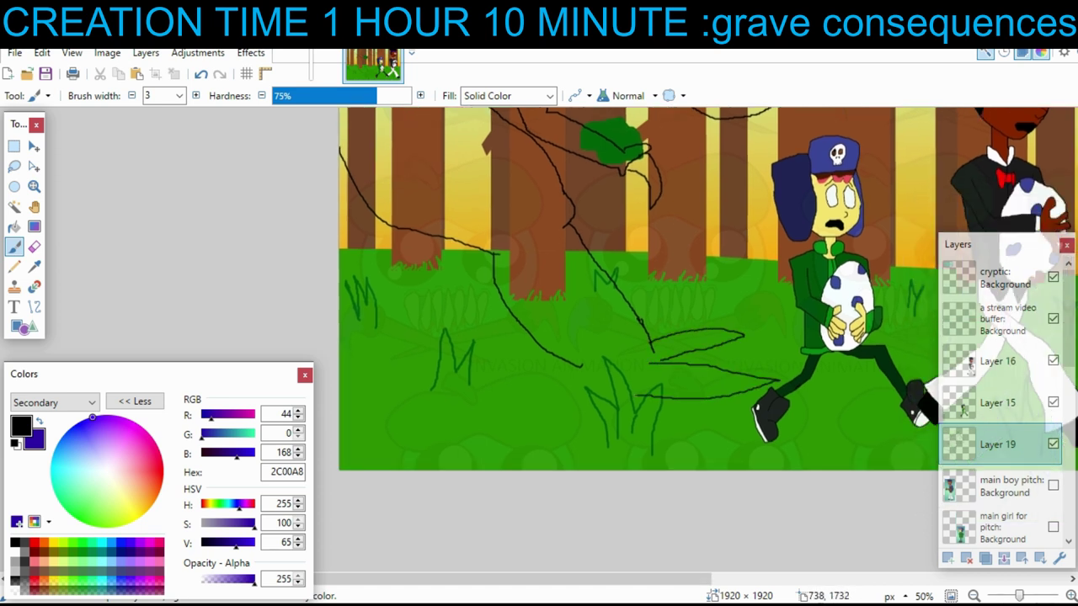
pyautogui.moveTo(629, 396)
pyautogui.mouseDown()
pyautogui.moveTo(736, 451)
pyautogui.moveTo(640, 450)
pyautogui.moveTo(547, 392)
pyautogui.moveTo(543, 378)
pyautogui.moveTo(578, 368)
pyautogui.mouseUp()
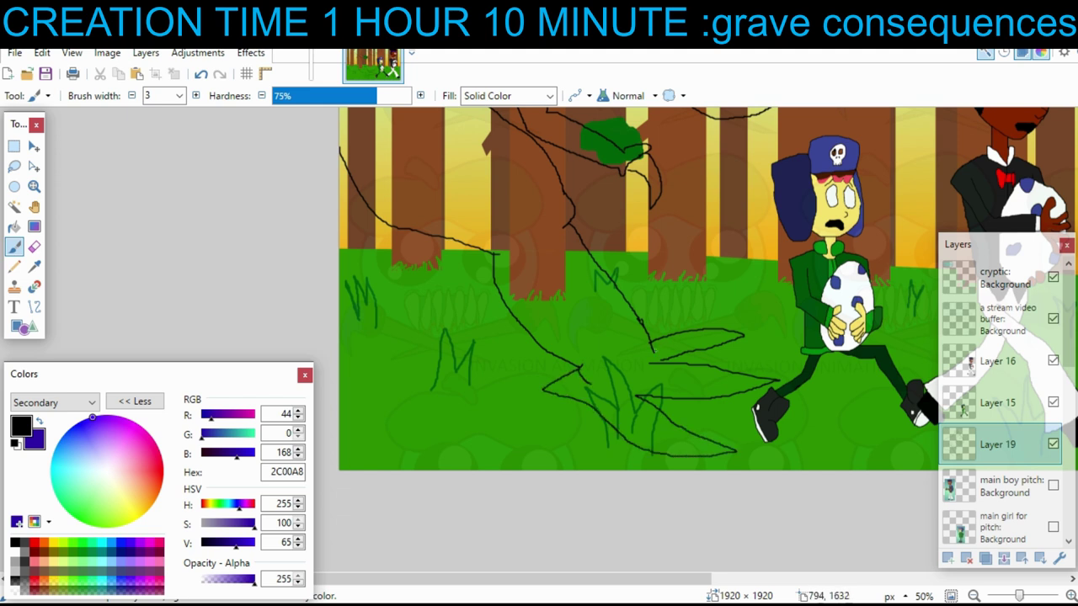
pyautogui.hscroll(1, 660, 365)
pyautogui.scroll(1, 660, 365)
pyautogui.moveTo(703, 387); pyautogui.dragTo(693, 395)
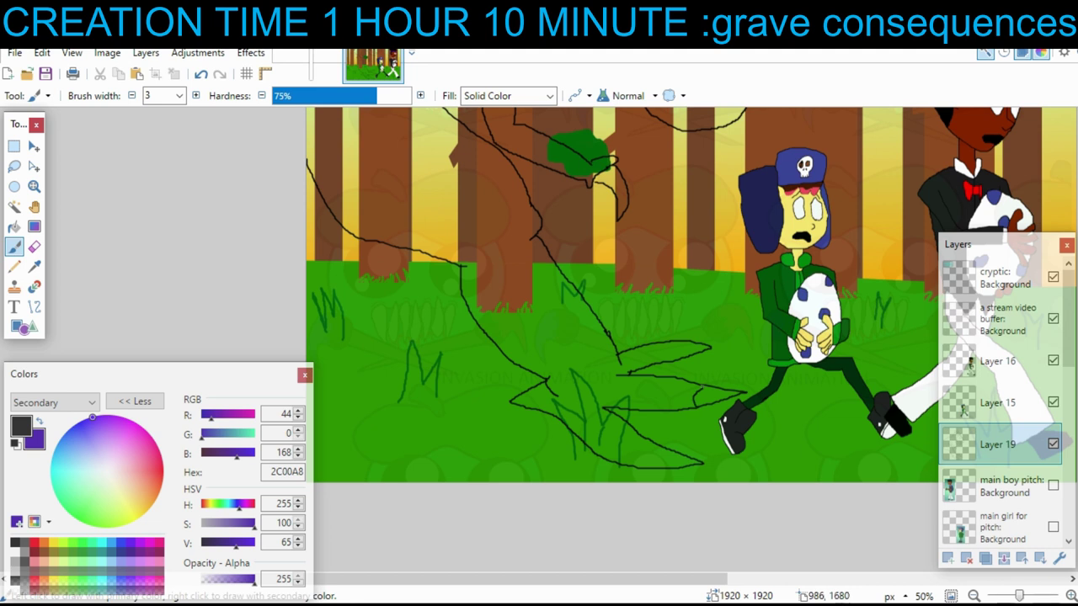
pyautogui.moveTo(686, 339); pyautogui.dragTo(680, 356)
pyautogui.moveTo(539, 386); pyautogui.dragTo(538, 405)
# - Draw the creature's chest line from the neck to the near arm and a far arm beneath the jaw ending in a claw
pyautogui.scroll(8, 581, 367)
pyautogui.hscroll(2, 547, 362)
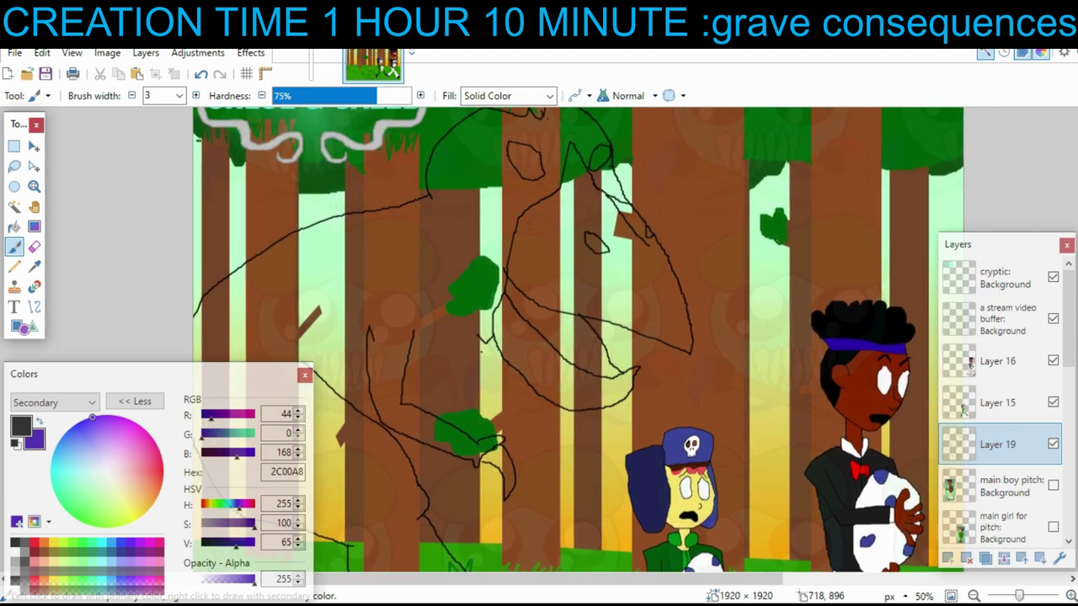
pyautogui.moveTo(495, 346); pyautogui.dragTo(460, 387)
pyautogui.scroll(-3, 454, 397)
pyautogui.hscroll(-2, 505, 354)
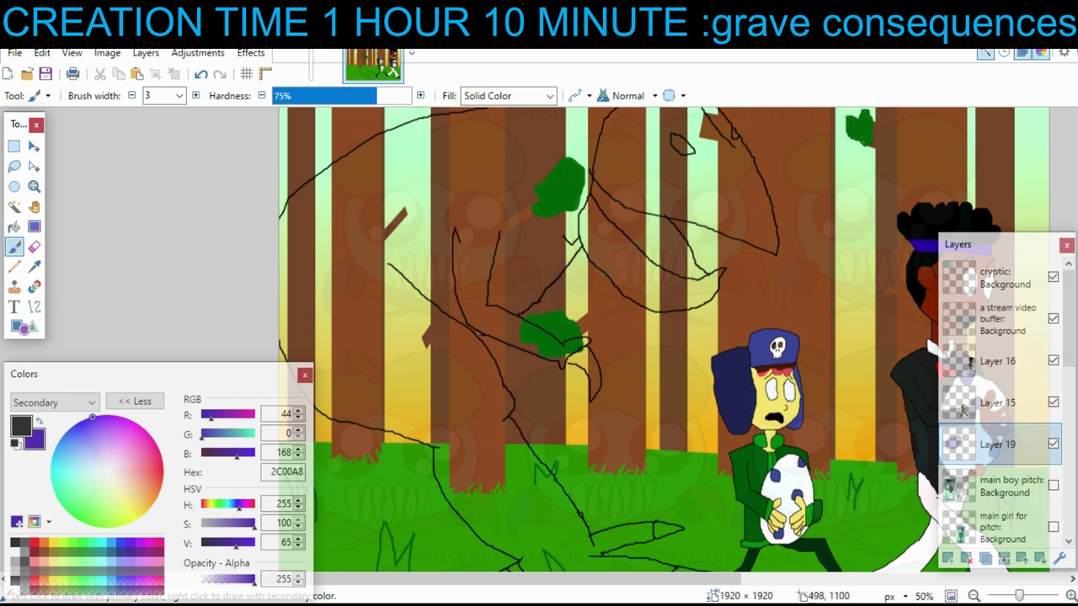
pyautogui.hscroll(3, 436, 284)
pyautogui.moveTo(454, 244)
pyautogui.mouseDown()
pyautogui.moveTo(486, 285)
pyautogui.moveTo(536, 314)
pyautogui.moveTo(604, 299)
pyautogui.moveTo(590, 314)
pyautogui.mouseUp()
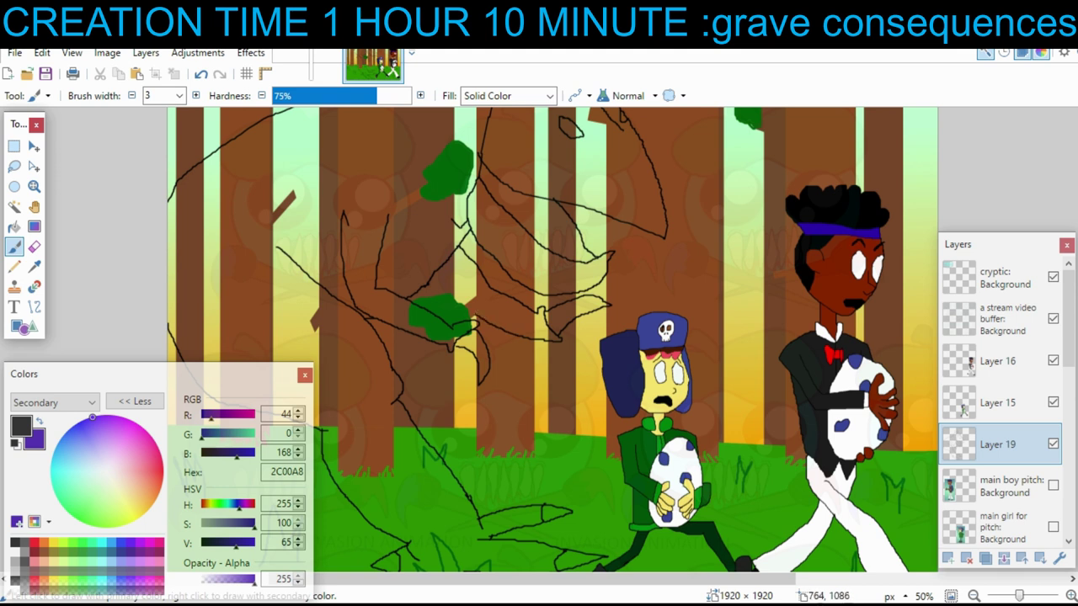
pyautogui.moveTo(472, 314); pyautogui.dragTo(438, 265)
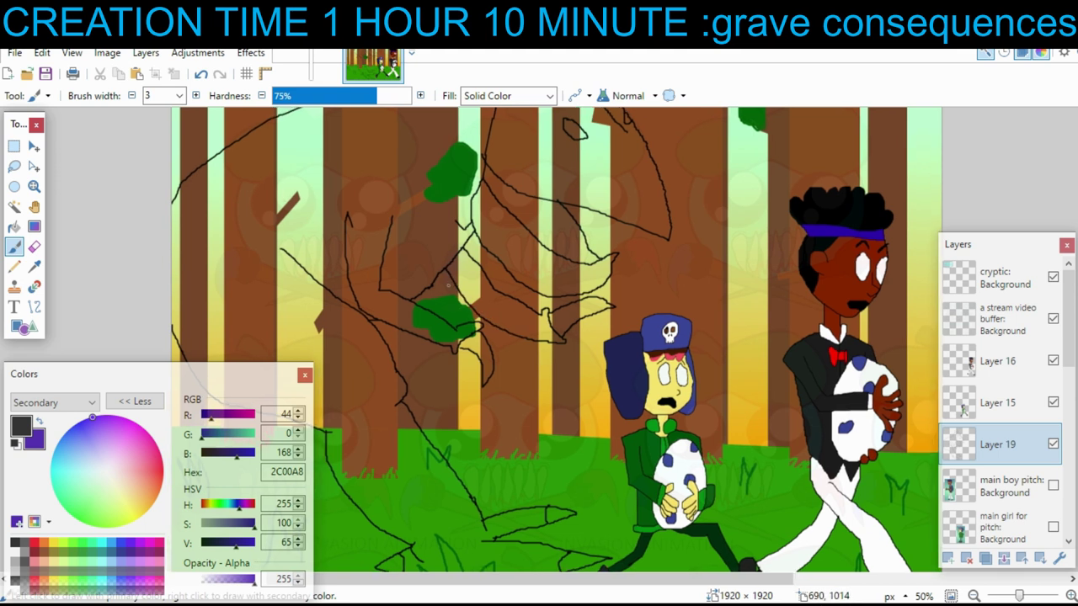
# - Inspect the creature's arms, leg and clawed foot up close and the whole scene from farther out
pyautogui.hscroll(-2, 450, 284)
pyautogui.scroll(-1, 449, 284)
pyautogui.click(1070, 596)
pyautogui.click(1070, 596)
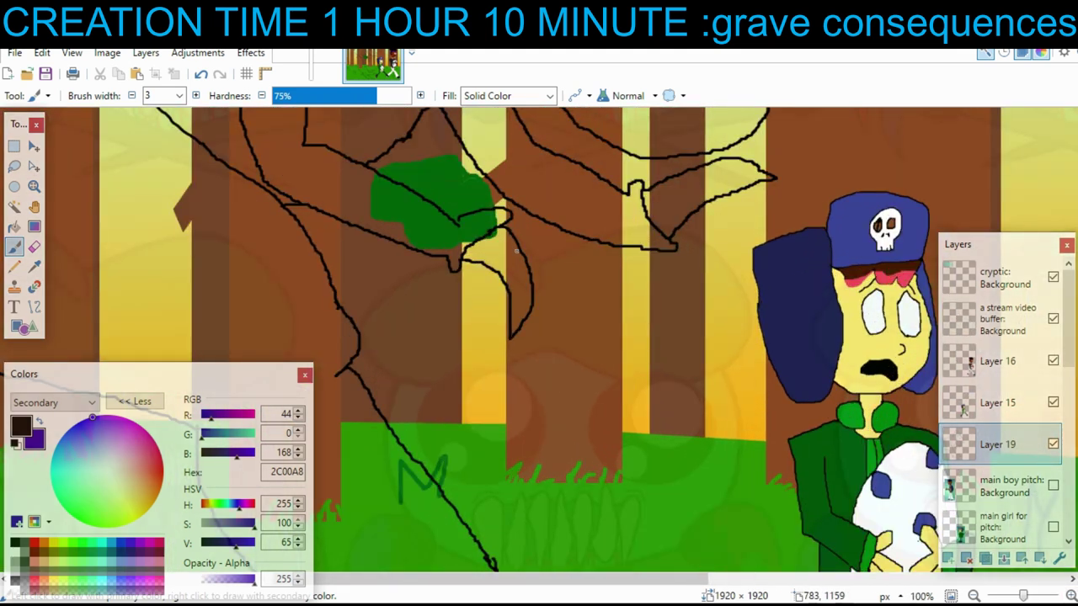
pyautogui.scroll(1, 516, 251)
pyautogui.hscroll(-2, 516, 251)
pyautogui.scroll(-4, 548, 231)
pyautogui.hscroll(3, 548, 231)
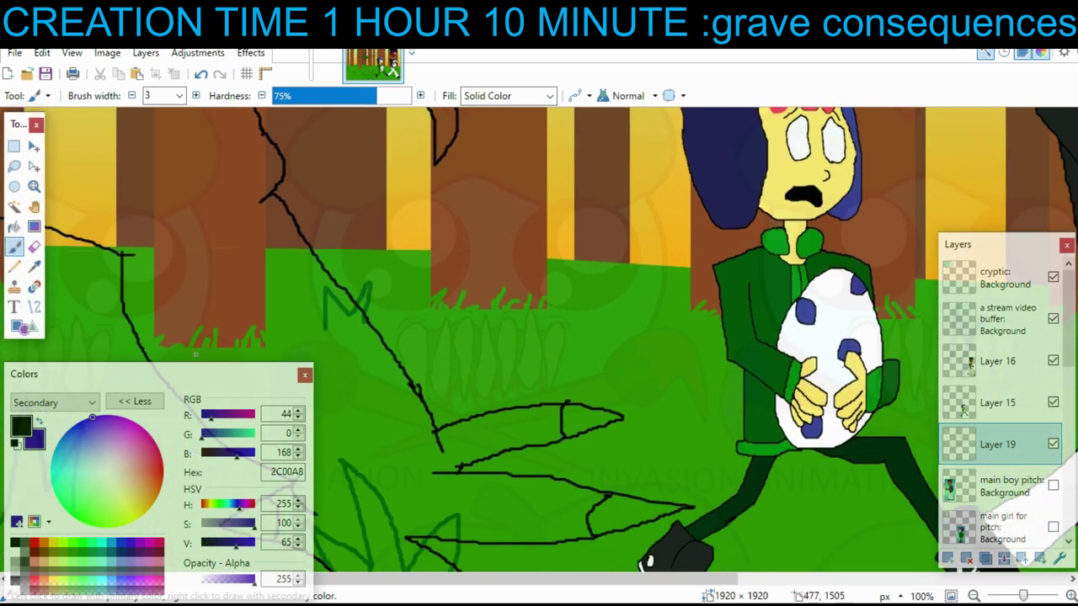
pyautogui.press('e')
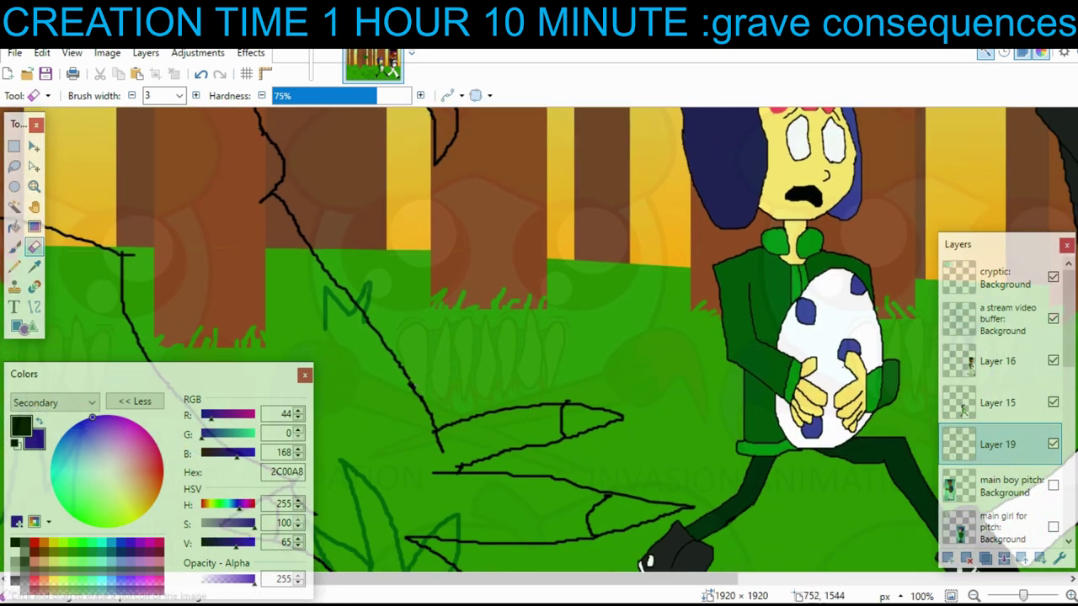
pyautogui.press('b')
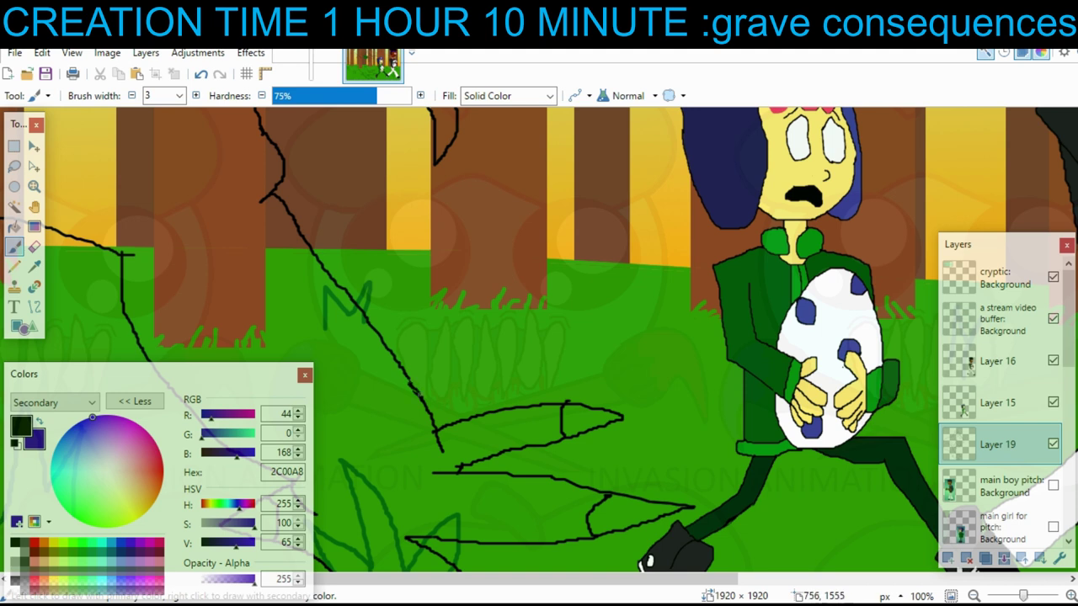
pyautogui.scroll(-3, 457, 382)
pyautogui.click(974, 596)
pyautogui.click(974, 596)
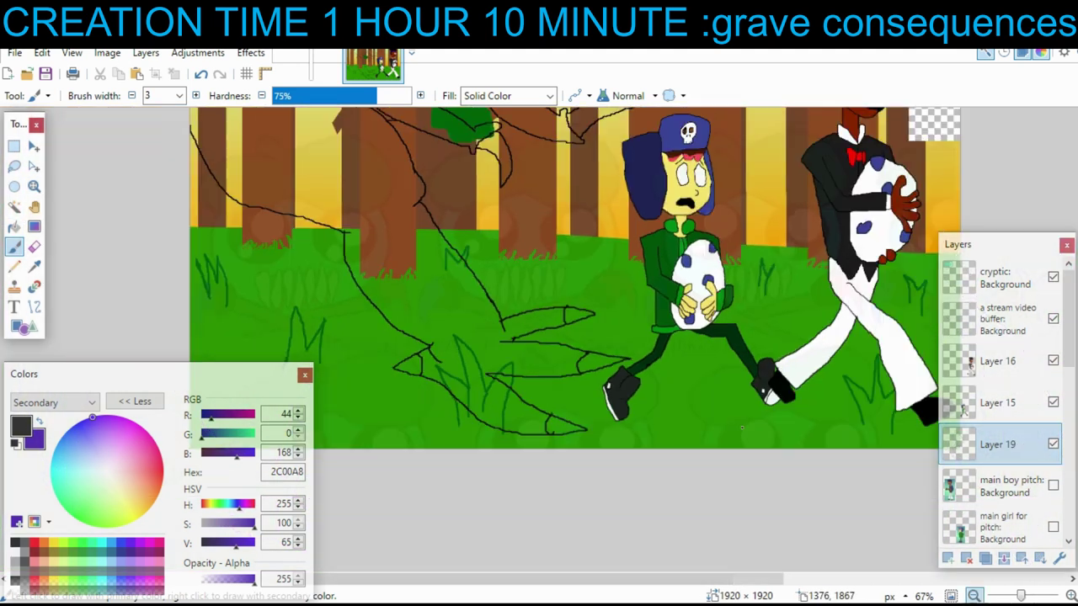
pyautogui.click(974, 596)
pyautogui.scroll(6, 377, 278)
pyautogui.scroll(-4, 387, 275)
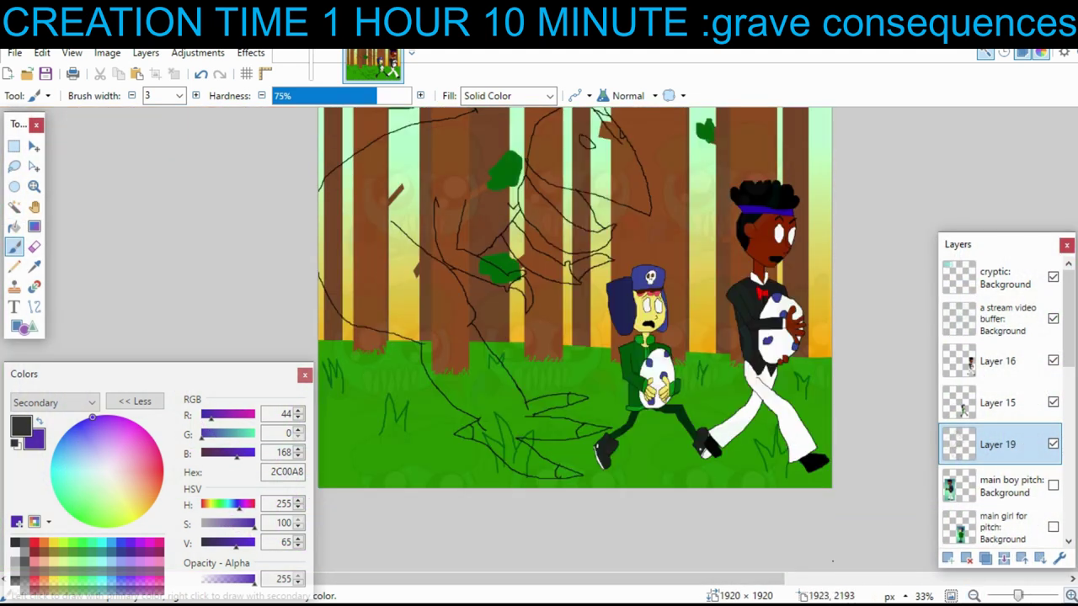
# - Draw the creature's other hind limb from beneath the haunch down across the grass to the canvas edge
pyautogui.scroll(1, 424, 318)
pyautogui.moveTo(427, 315)
pyautogui.mouseDown()
pyautogui.moveTo(433, 350)
pyautogui.moveTo(390, 352)
pyautogui.moveTo(336, 439)
pyautogui.mouseUp()
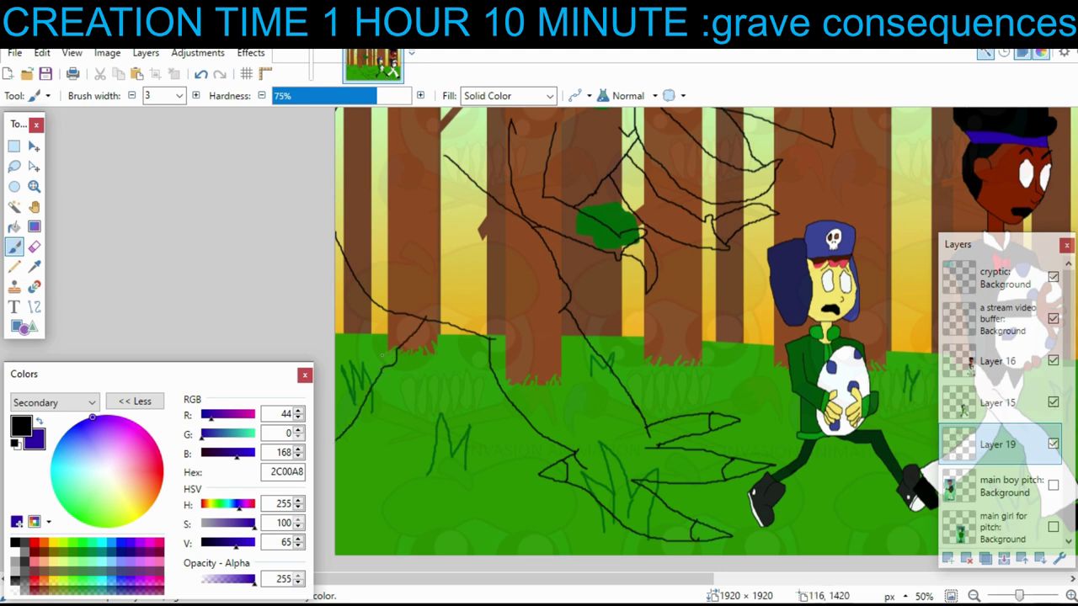
pyautogui.moveTo(418, 199)
pyautogui.mouseDown()
pyautogui.moveTo(487, 225)
pyautogui.moveTo(317, 222)
pyautogui.mouseUp()
pyautogui.scroll(-1, 931, 473)
pyautogui.moveTo(621, 307); pyautogui.dragTo(611, 405)
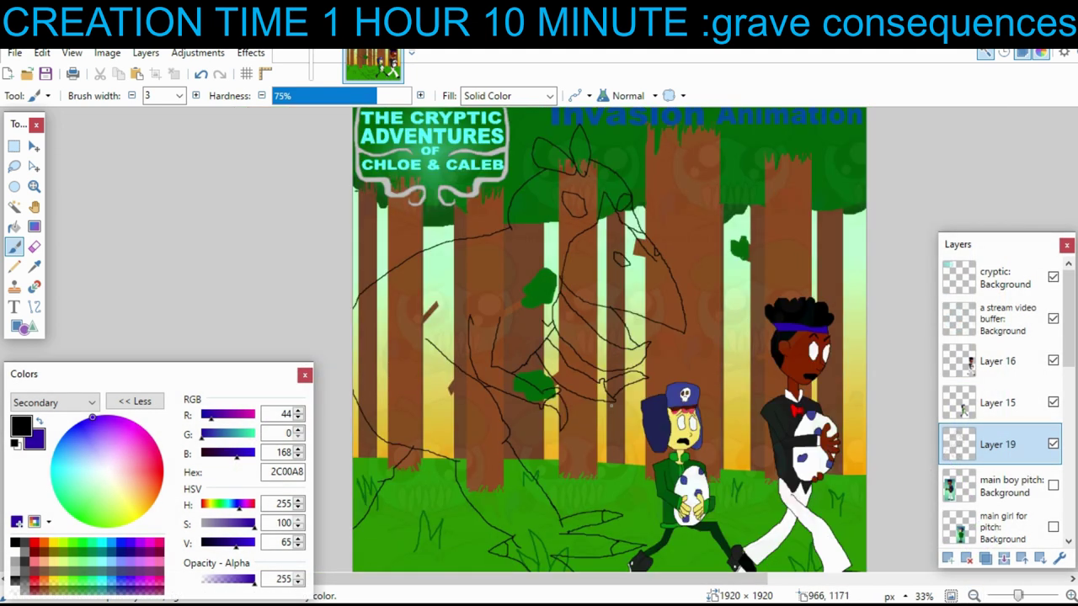
# - Draw a jagged feather outline along the underside of the creature's near arm, rising to a tall rounded wing tip
pyautogui.scroll(2, 554, 343)
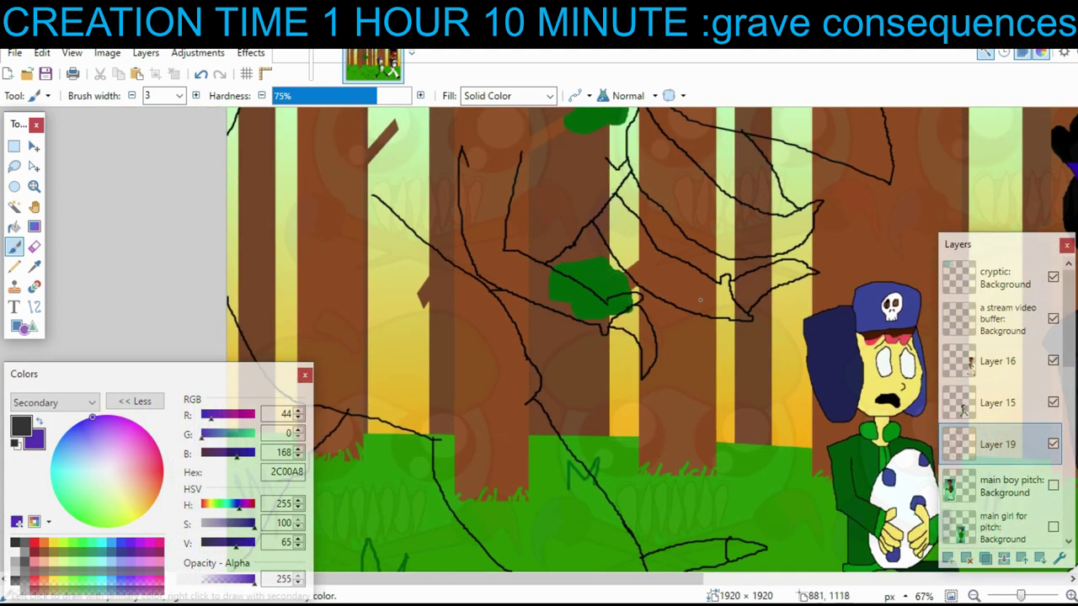
pyautogui.hscroll(-3, 700, 299)
pyautogui.scroll(1, 700, 299)
pyautogui.moveTo(684, 352)
pyautogui.mouseDown()
pyautogui.moveTo(554, 384)
pyautogui.moveTo(492, 299)
pyautogui.moveTo(483, 241)
pyautogui.moveTo(495, 122)
pyautogui.mouseUp()
pyautogui.scroll(4, 495, 126)
pyautogui.moveTo(497, 245)
pyautogui.mouseDown()
pyautogui.moveTo(537, 191)
pyautogui.moveTo(555, 295)
pyautogui.mouseUp()
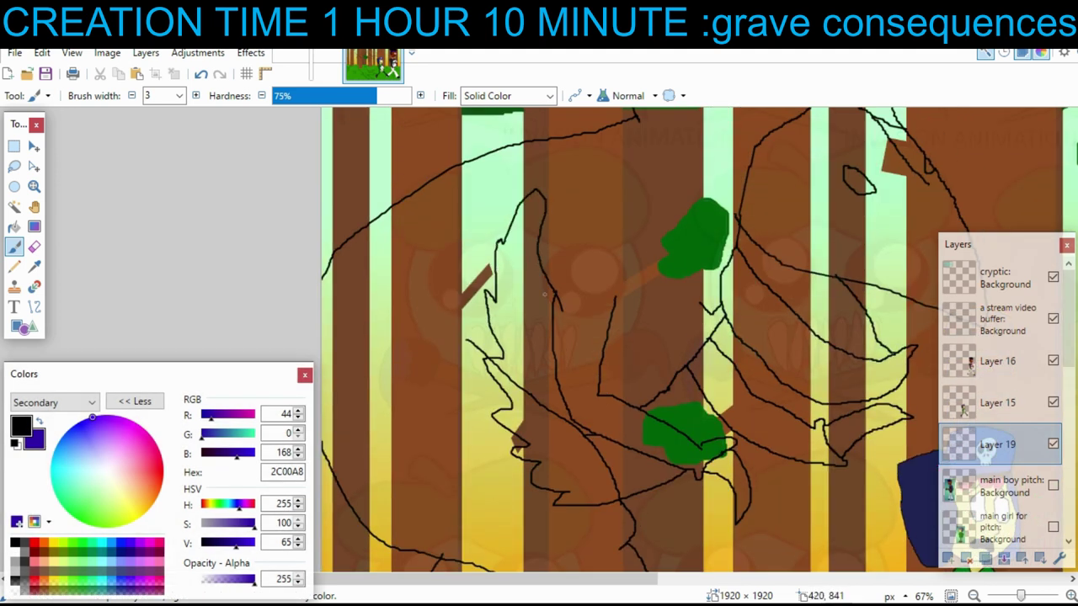
# - Erase the body and arm lines that cross the inside of the feathered wing with an eraser width of 30
pyautogui.scroll(-3, 561, 391)
pyautogui.click(178, 95)
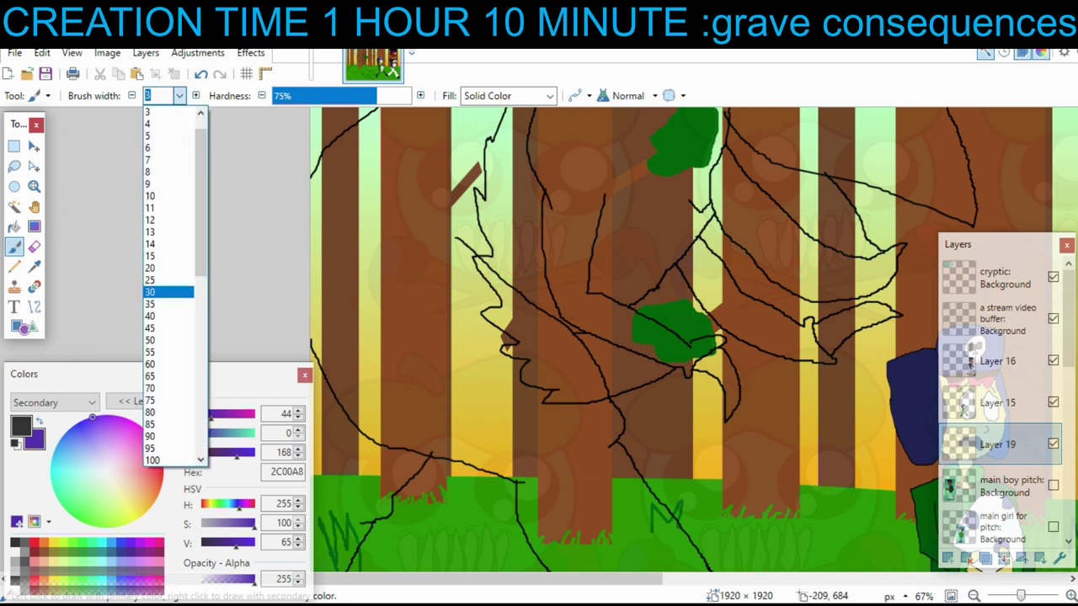
pyautogui.click(160, 288)
pyautogui.click(34, 246)
pyautogui.scroll(1, 589, 393)
pyautogui.moveTo(603, 400)
pyautogui.mouseDown()
pyautogui.moveTo(578, 354)
pyautogui.moveTo(524, 312)
pyautogui.mouseUp()
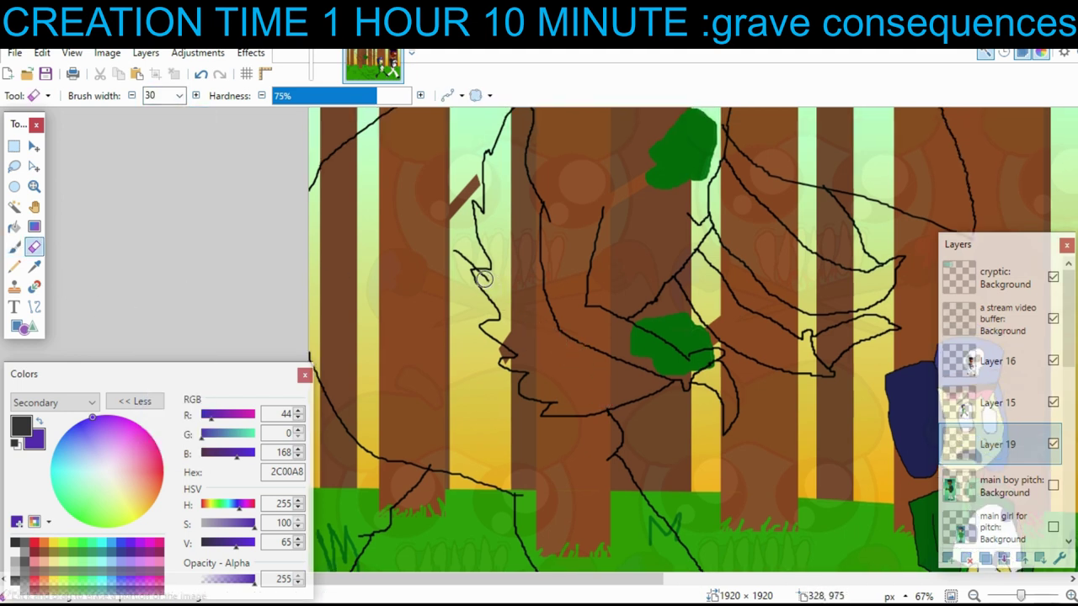
# - Draw curved dividing lines for the lower and middle feathers of the near wing with a brush width of 3
pyautogui.click(178, 95)
pyautogui.click(160, 131)
pyautogui.press('b')
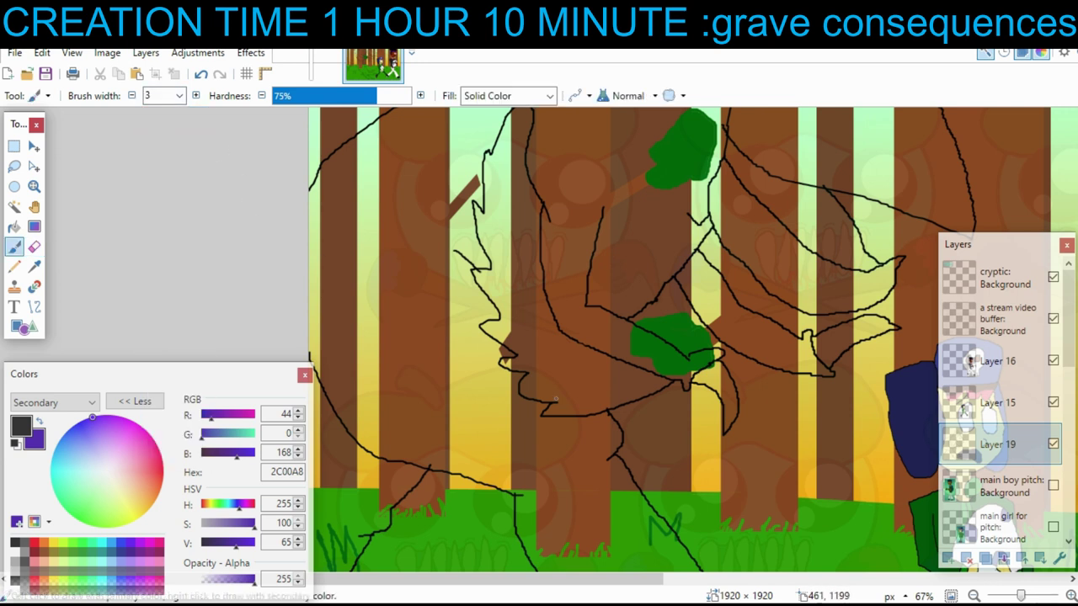
pyautogui.moveTo(556, 399); pyautogui.dragTo(638, 375)
pyautogui.moveTo(525, 374); pyautogui.dragTo(618, 359)
pyautogui.moveTo(517, 355); pyautogui.dragTo(581, 343)
pyautogui.moveTo(517, 322); pyautogui.dragTo(553, 330)
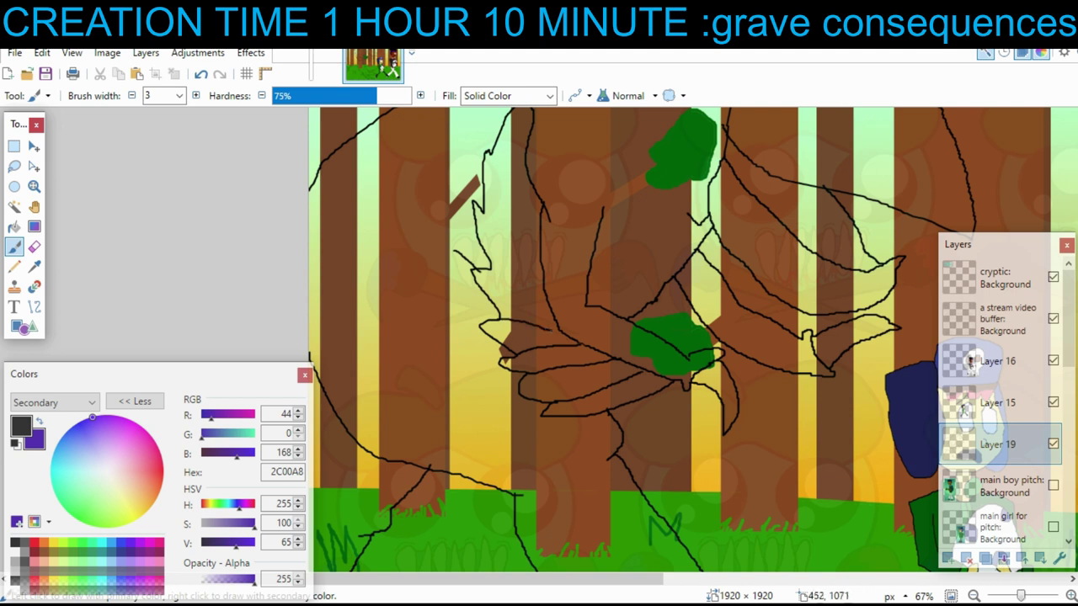
pyautogui.moveTo(497, 273)
pyautogui.mouseDown()
pyautogui.moveTo(550, 313)
pyautogui.moveTo(571, 309)
pyautogui.mouseUp()
# - Draw the remaining upper feathers of the near wing with dividing lines up to its tip
pyautogui.scroll(1, 556, 312)
pyautogui.hscroll(-1, 557, 312)
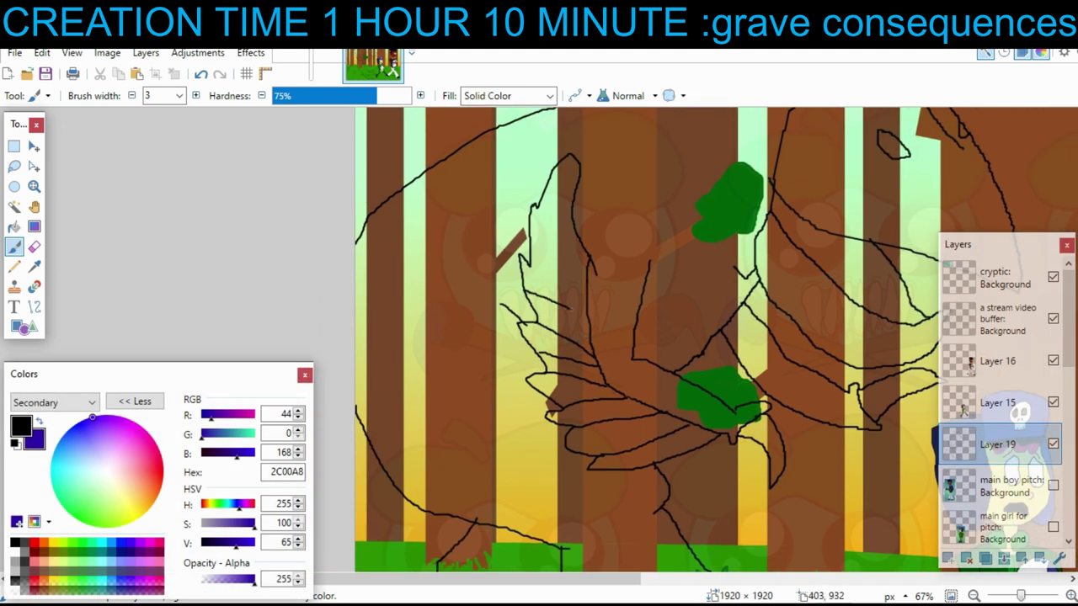
pyautogui.moveTo(527, 265)
pyautogui.mouseDown()
pyautogui.moveTo(582, 318)
pyautogui.moveTo(531, 237)
pyautogui.moveTo(563, 231)
pyautogui.moveTo(611, 306)
pyautogui.mouseUp()
pyautogui.scroll(1, 632, 314)
pyautogui.hscroll(-1, 633, 315)
pyautogui.hotkey('ctrl', 'z')
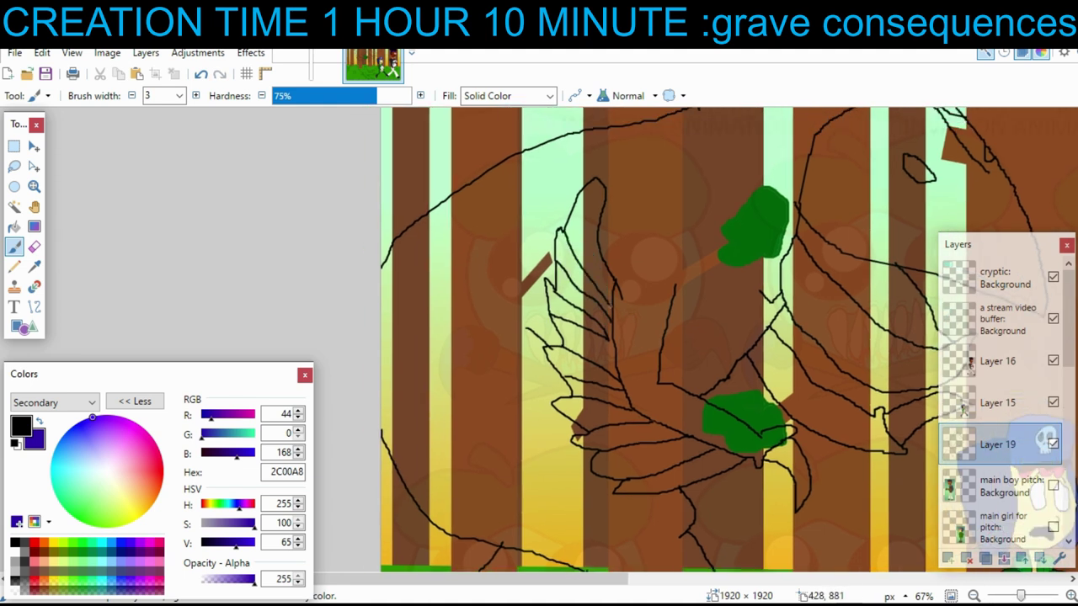
# - Draw feathers hanging beneath the creature's far arm, plus feather lines in the gap between the two arms
pyautogui.scroll(-2, 734, 341)
pyautogui.hscroll(2, 734, 341)
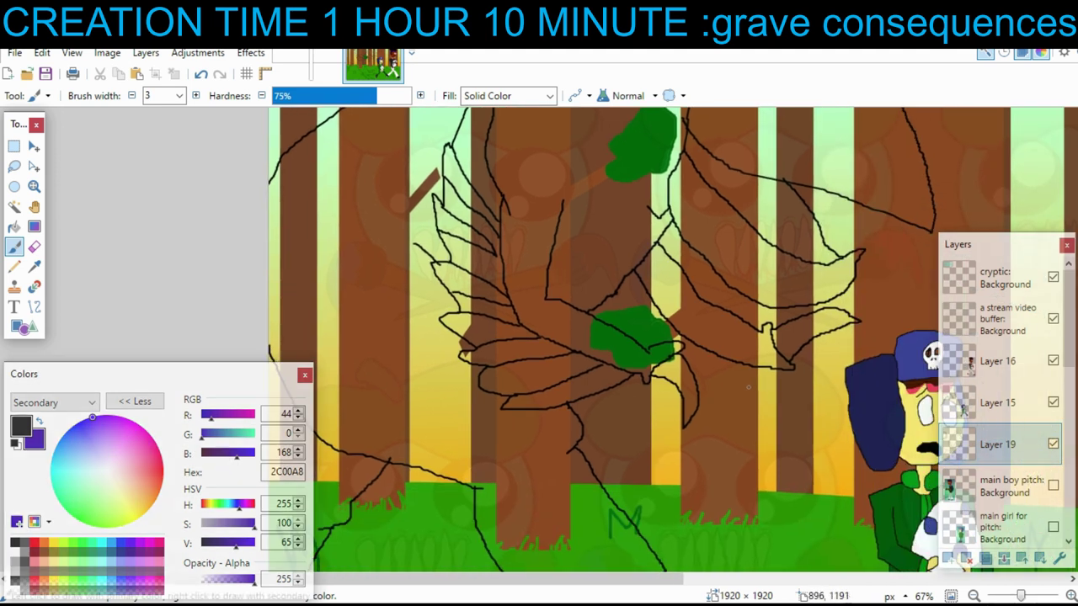
pyautogui.moveTo(768, 360)
pyautogui.mouseDown()
pyautogui.moveTo(720, 421)
pyautogui.moveTo(697, 419)
pyautogui.mouseUp()
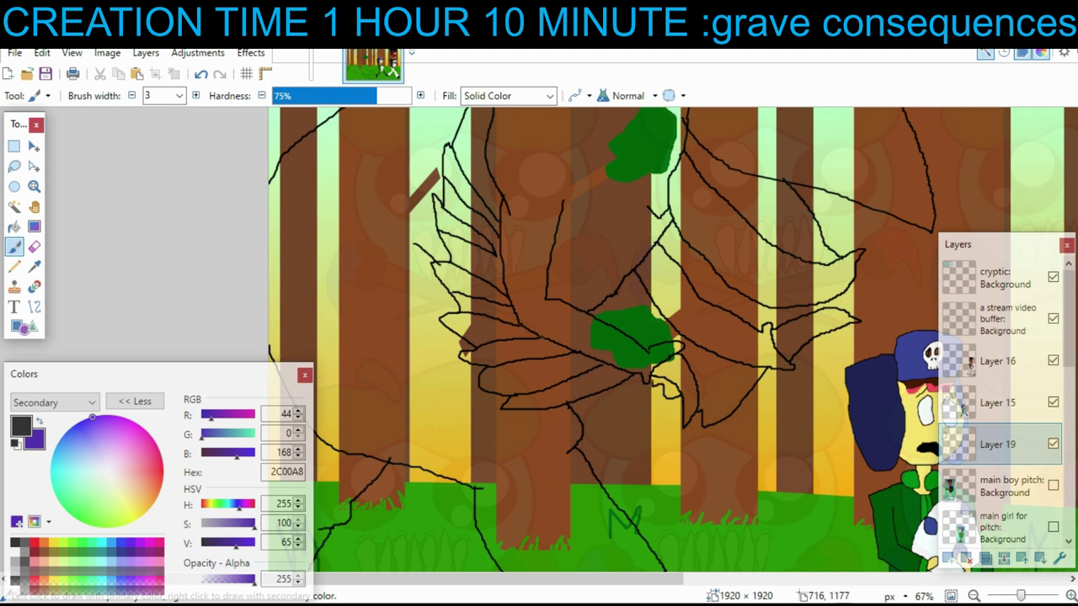
pyautogui.moveTo(743, 364)
pyautogui.mouseDown()
pyautogui.moveTo(699, 411)
pyautogui.moveTo(717, 352)
pyautogui.mouseUp()
pyautogui.moveTo(670, 323); pyautogui.dragTo(639, 343)
pyautogui.moveTo(644, 286); pyautogui.dragTo(588, 312)
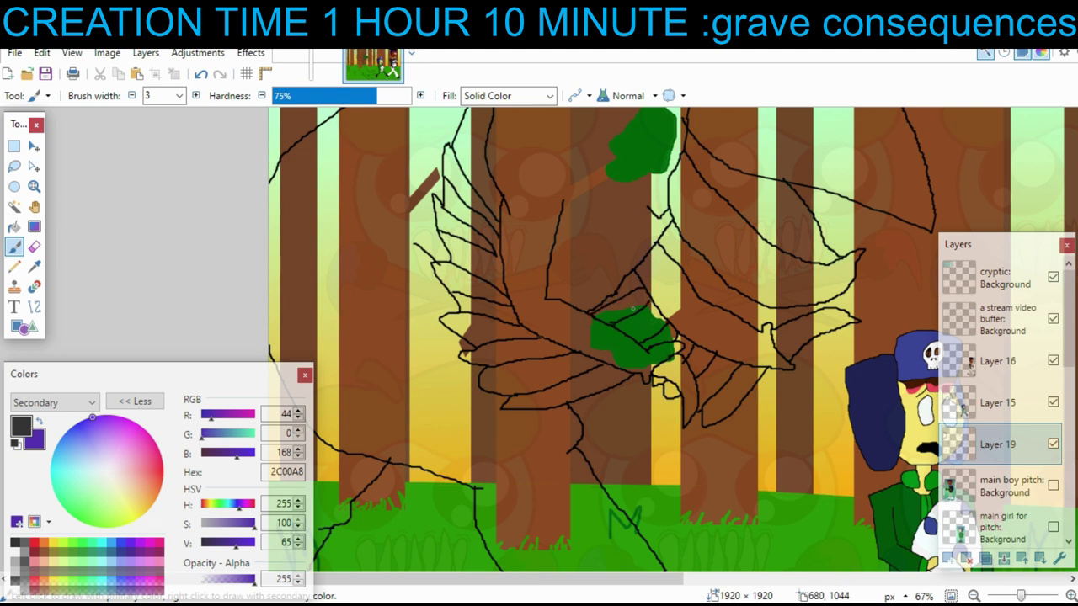
pyautogui.moveTo(695, 254)
pyautogui.mouseDown()
pyautogui.moveTo(740, 434)
pyautogui.moveTo(753, 397)
pyautogui.mouseUp()
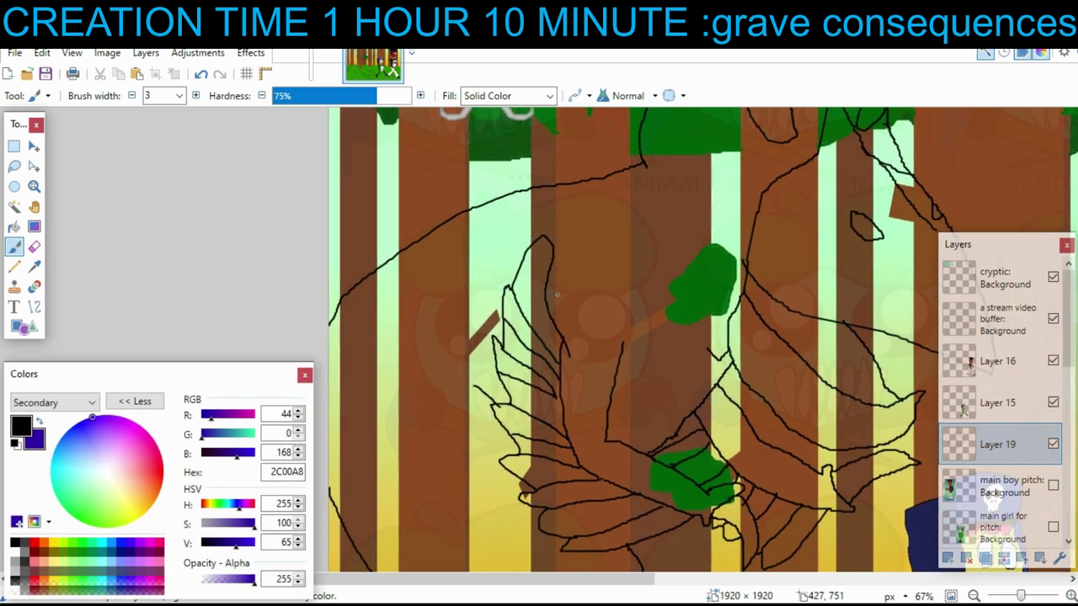
# - Fill all the feathers of the near wing with the dark blue 2C00A8
pyautogui.scroll(-3, 557, 294)
pyautogui.hscroll(3, 505, 354)
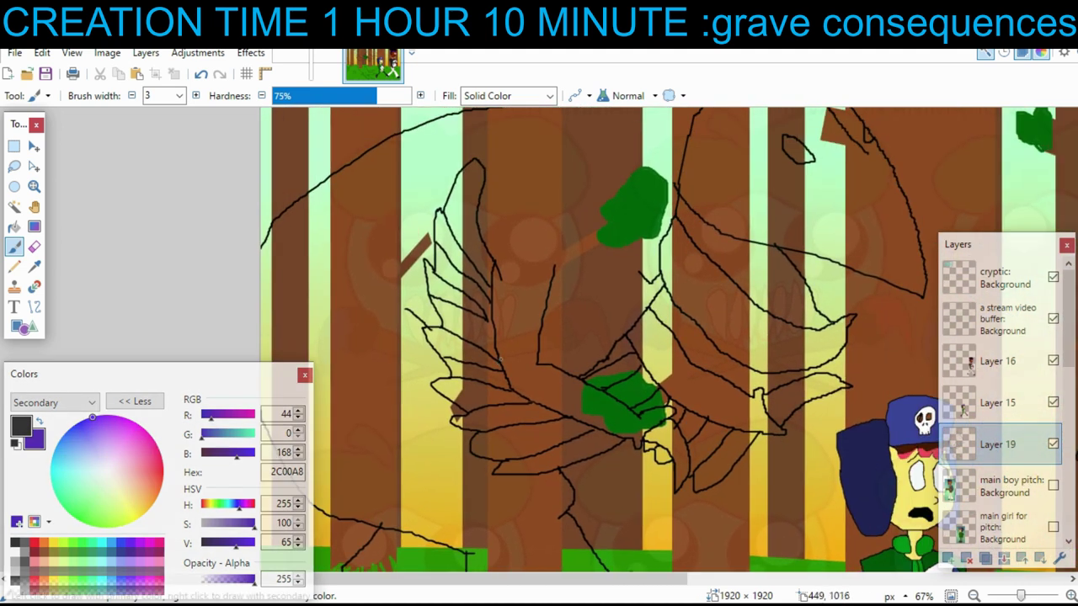
pyautogui.press('f')
pyautogui.click(497, 433)
pyautogui.click(495, 416)
pyautogui.click(484, 382)
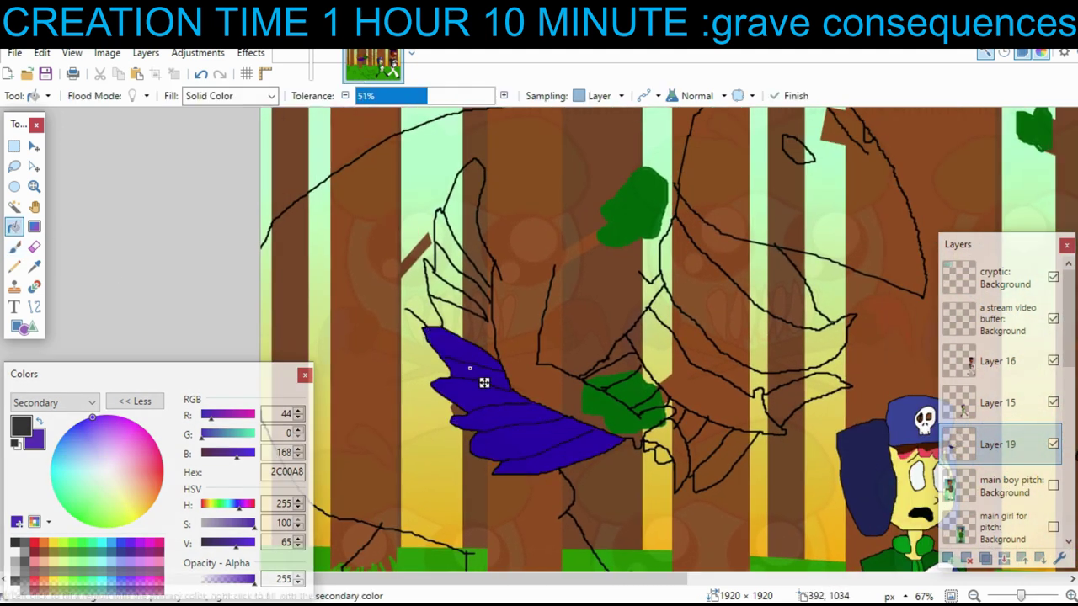
pyautogui.click(476, 333)
pyautogui.click(459, 286)
pyautogui.click(476, 243)
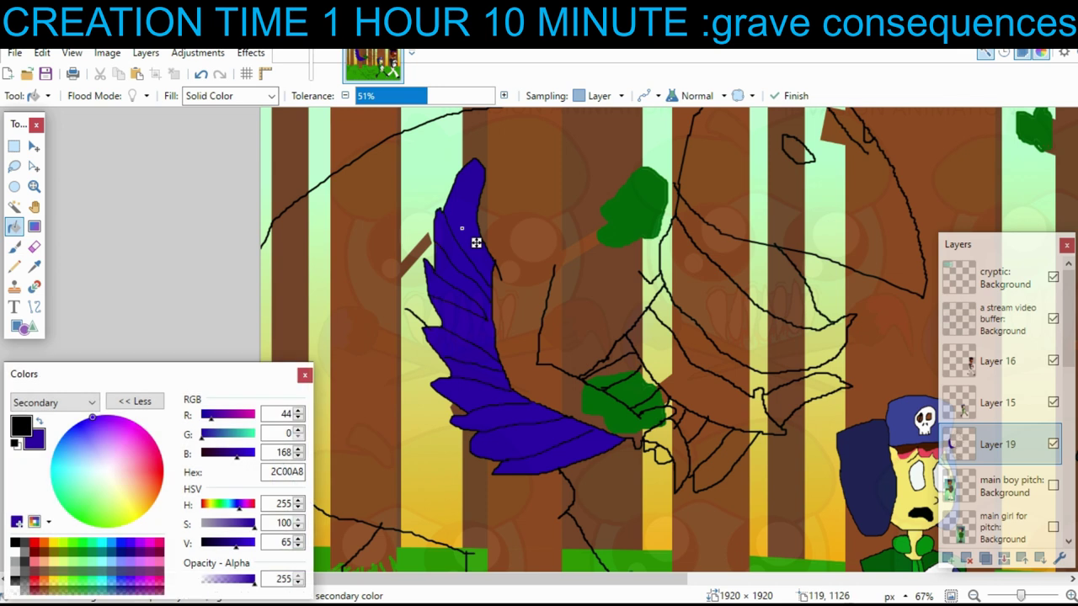
# - Fill the feathers hanging under the far arm and in the gap between the arms with the darker blue 240091
pyautogui.moveTo(236, 546); pyautogui.dragTo(233, 545)
pyautogui.rightClick(719, 462)
pyautogui.rightClick(693, 434)
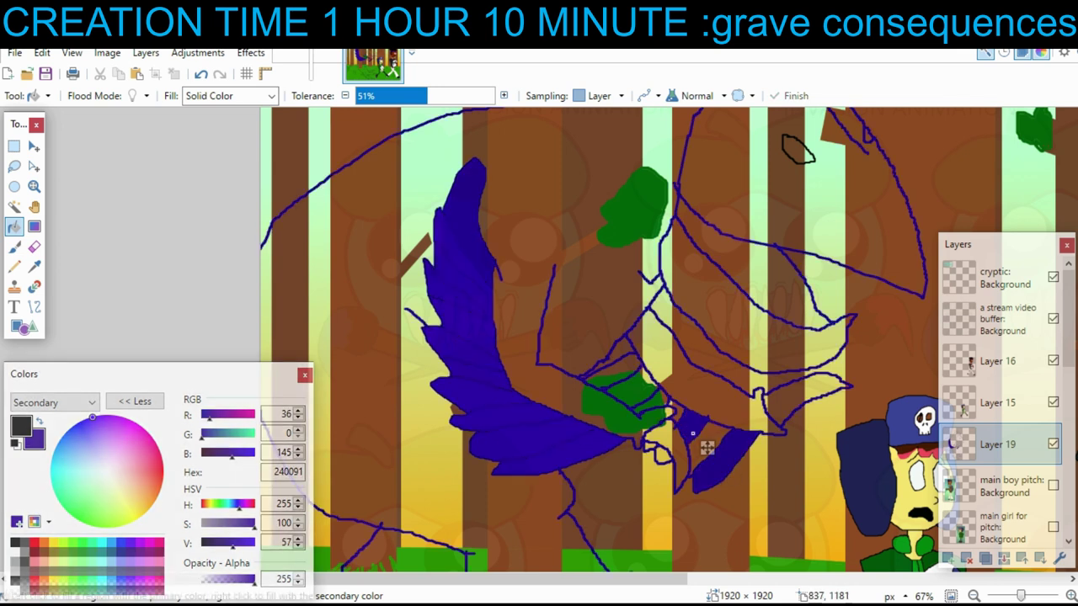
pyautogui.hotkey('ctrl', 'z')
pyautogui.rightClick(712, 447)
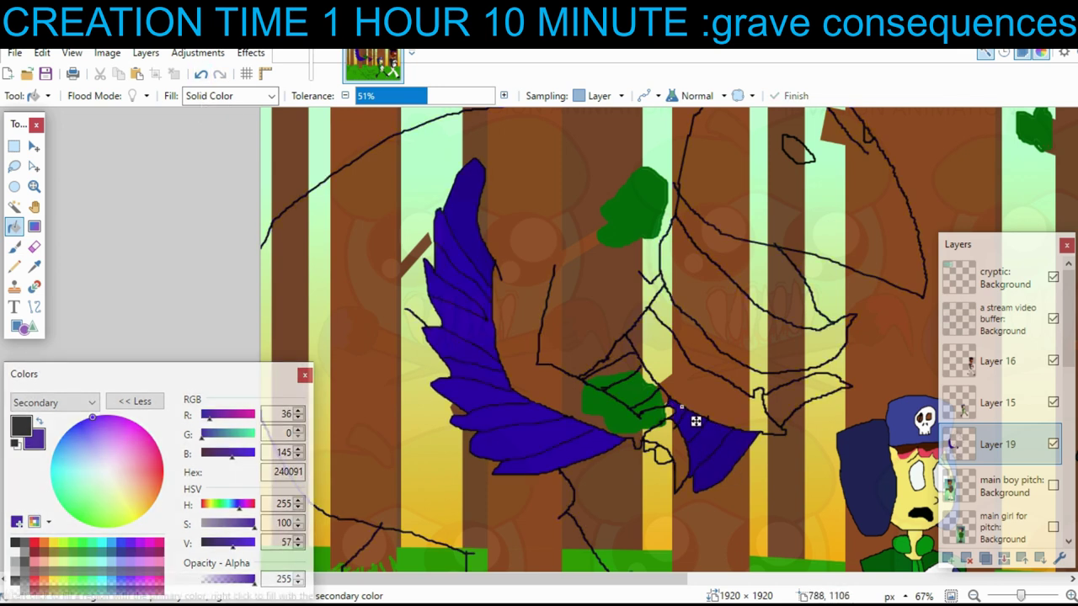
pyautogui.rightClick(659, 454)
pyautogui.rightClick(650, 445)
pyautogui.rightClick(660, 404)
pyautogui.rightClick(643, 389)
pyautogui.rightClick(624, 349)
# - Fill the creature's head, body, near arm and near leg with the dark green 0C380F
pyautogui.moveTo(624, 349); pyautogui.dragTo(641, 471)
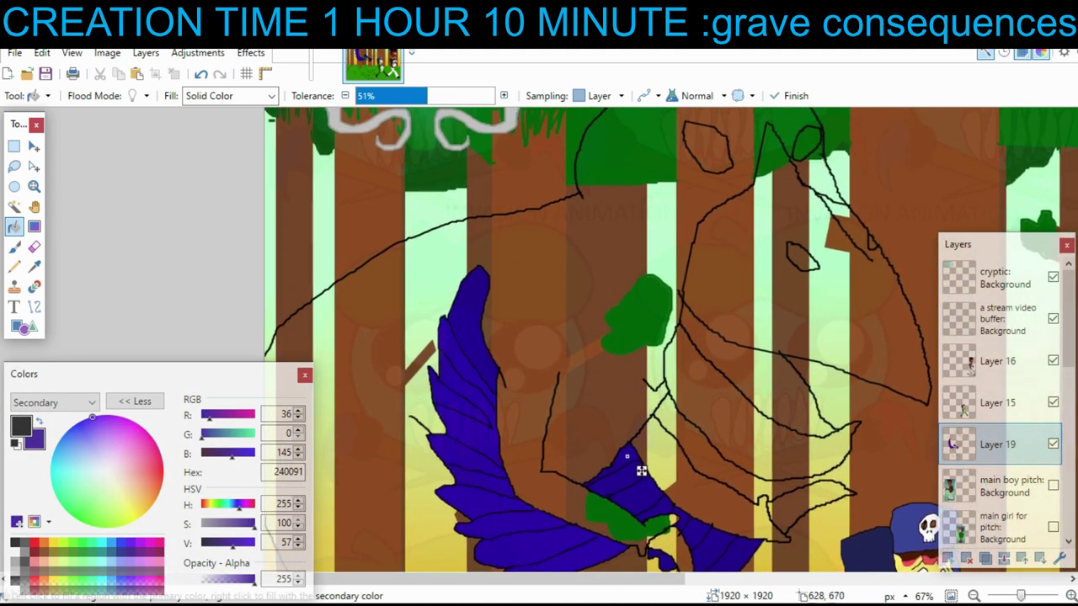
pyautogui.rightClick(600, 280)
pyautogui.click(73, 552)
pyautogui.click(215, 543)
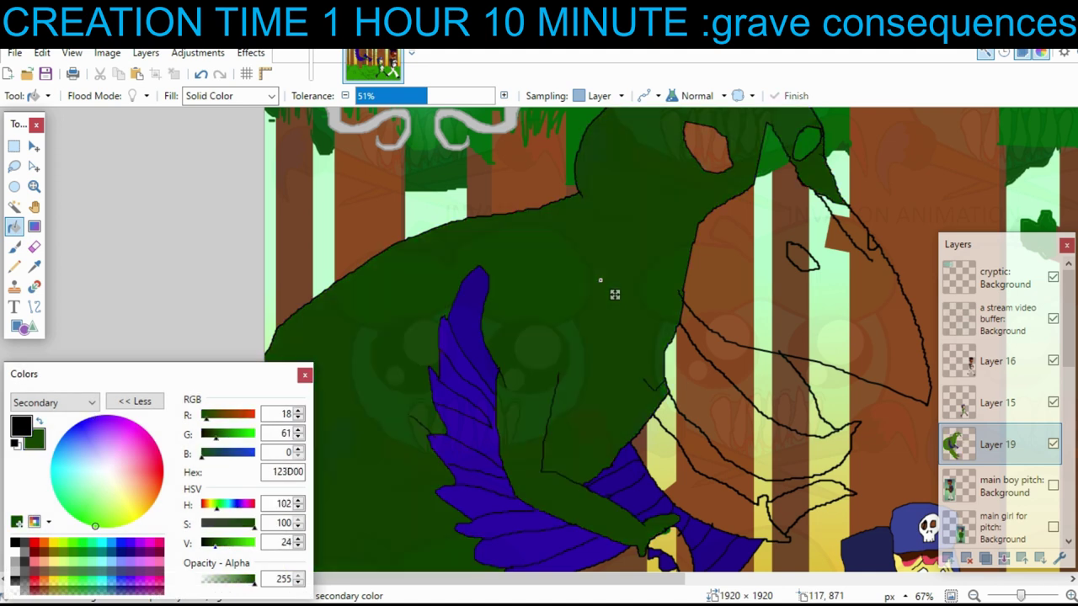
pyautogui.click(221, 543)
pyautogui.click(82, 508)
pyautogui.click(249, 523)
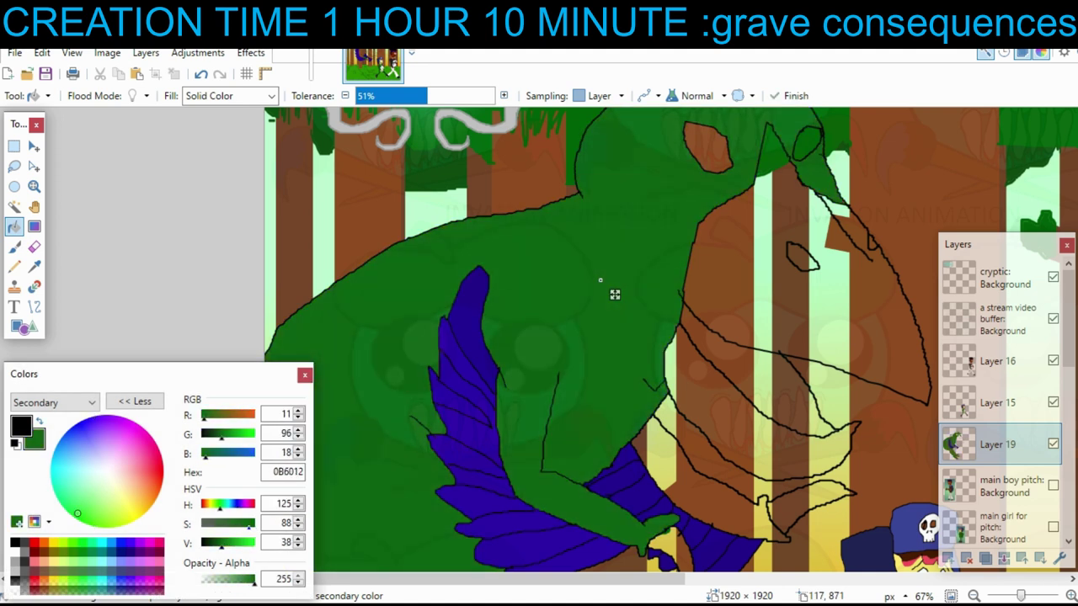
pyautogui.moveTo(249, 523); pyautogui.dragTo(214, 543)
# - Fill the creature's far leg and far arm with the deeper green 042807
pyautogui.scroll(-4, 575, 339)
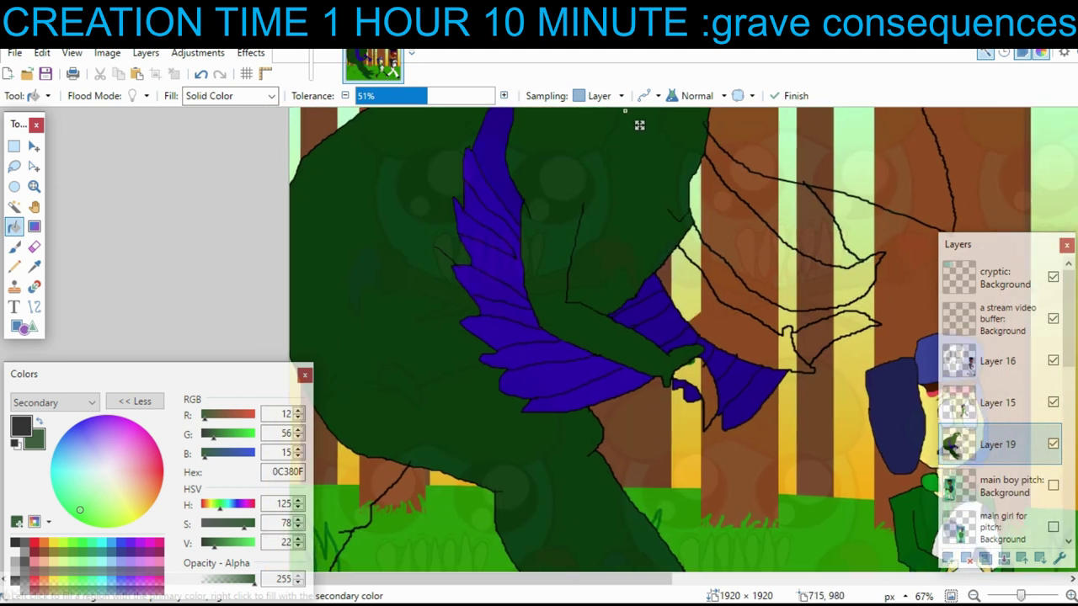
pyautogui.hscroll(-2, 574, 338)
pyautogui.rightClick(450, 426)
pyautogui.moveTo(213, 544); pyautogui.dragTo(249, 524)
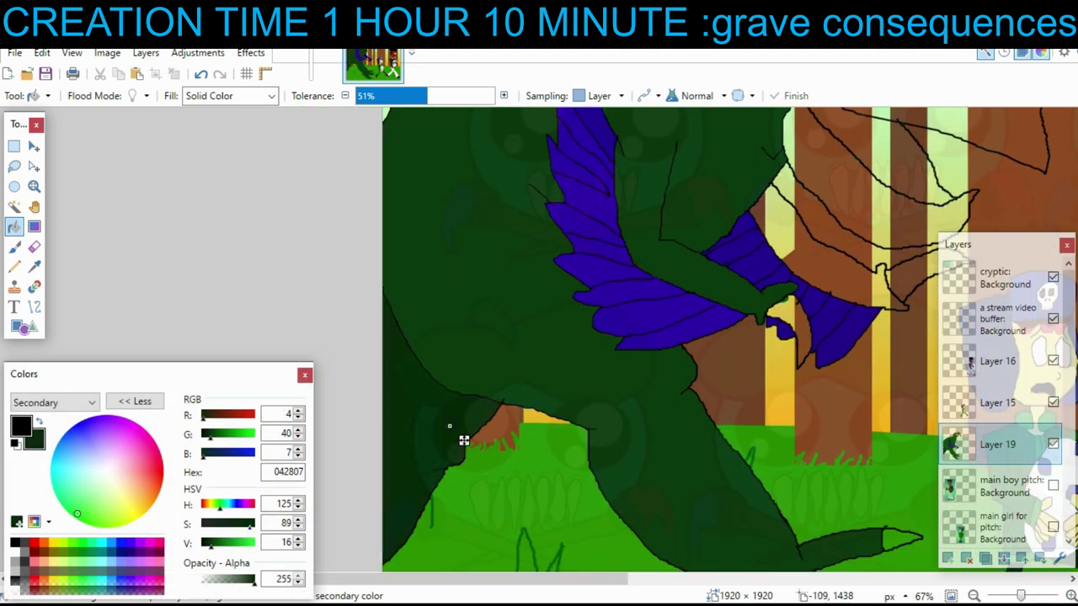
pyautogui.scroll(2, 747, 455)
pyautogui.hscroll(2, 747, 454)
pyautogui.rightClick(657, 335)
# - Fill the creature's upper beak with the reddish brown 5D2F22
pyautogui.scroll(2, 638, 404)
pyautogui.hscroll(1, 638, 404)
pyautogui.scroll(2, 638, 404)
pyautogui.hscroll(2, 637, 404)
pyautogui.rightClick(626, 255)
pyautogui.scroll(2, 589, 337)
pyautogui.hscroll(1, 589, 336)
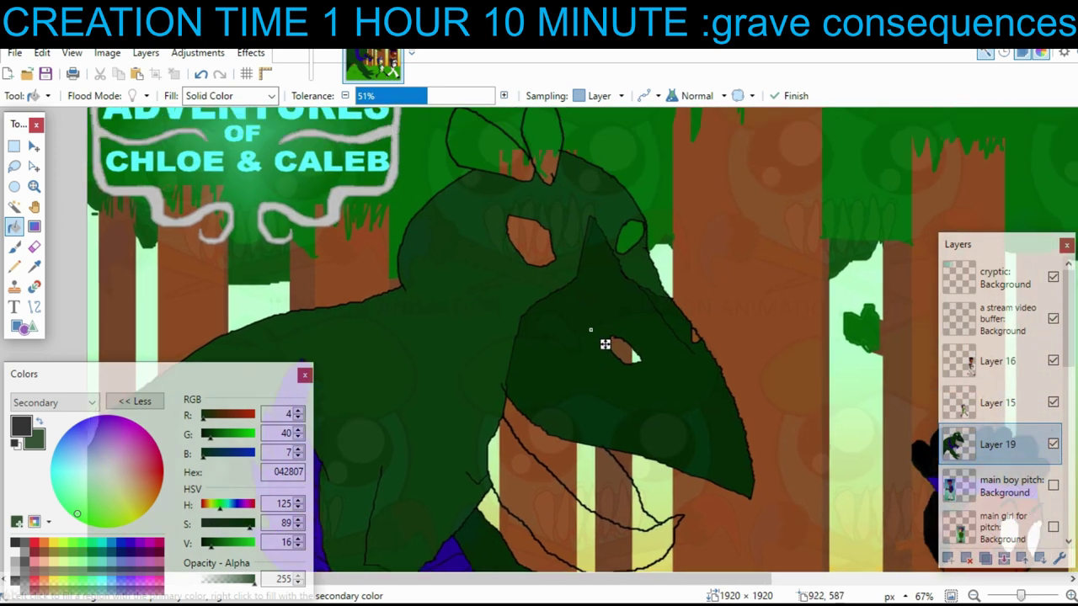
pyautogui.scroll(-2, 546, 371)
pyautogui.hscroll(-1, 546, 371)
pyautogui.rightClick(650, 280)
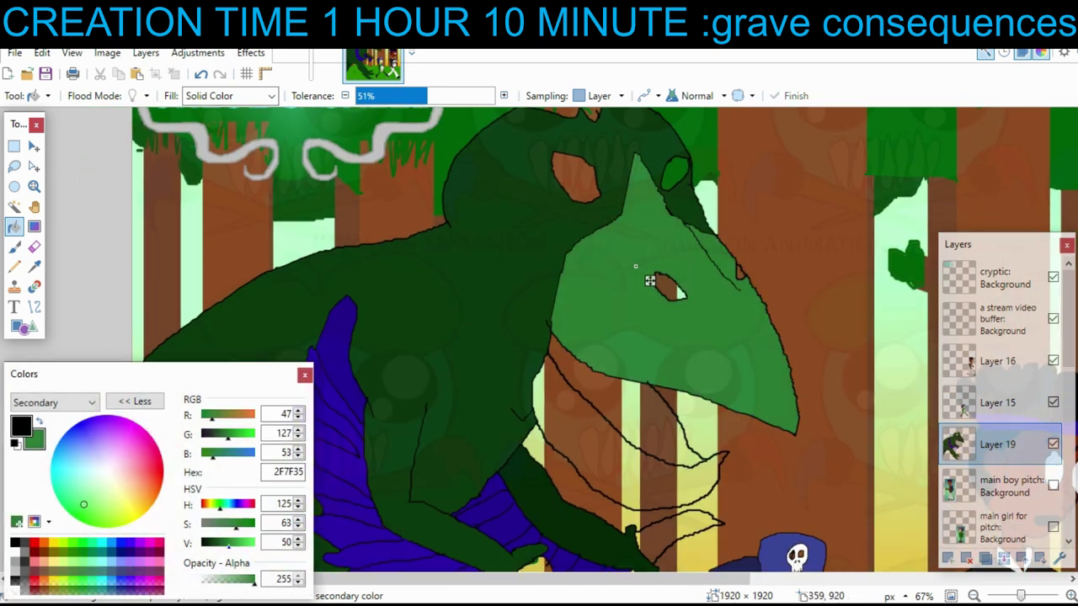
pyautogui.moveTo(218, 436); pyautogui.dragTo(211, 436)
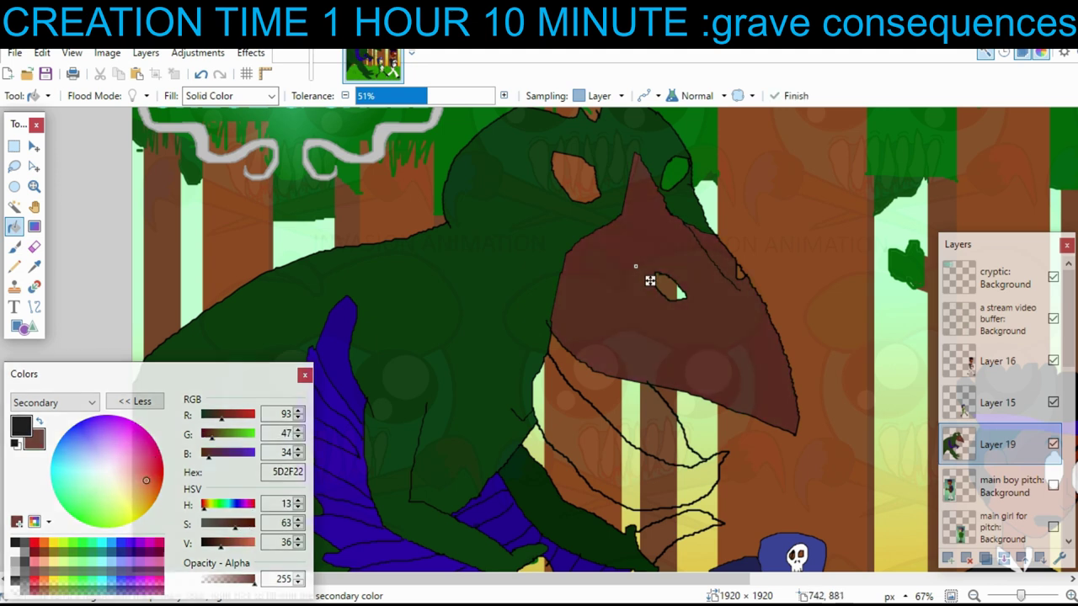
# - Fill the lower beak with the same brown, and the mouth interior and nostrils with the near-black brown 21100C
pyautogui.rightClick(606, 443)
pyautogui.hscroll(2, 606, 443)
pyautogui.scroll(1, 606, 443)
pyautogui.rightClick(515, 409)
pyautogui.moveTo(221, 544); pyautogui.dragTo(210, 544)
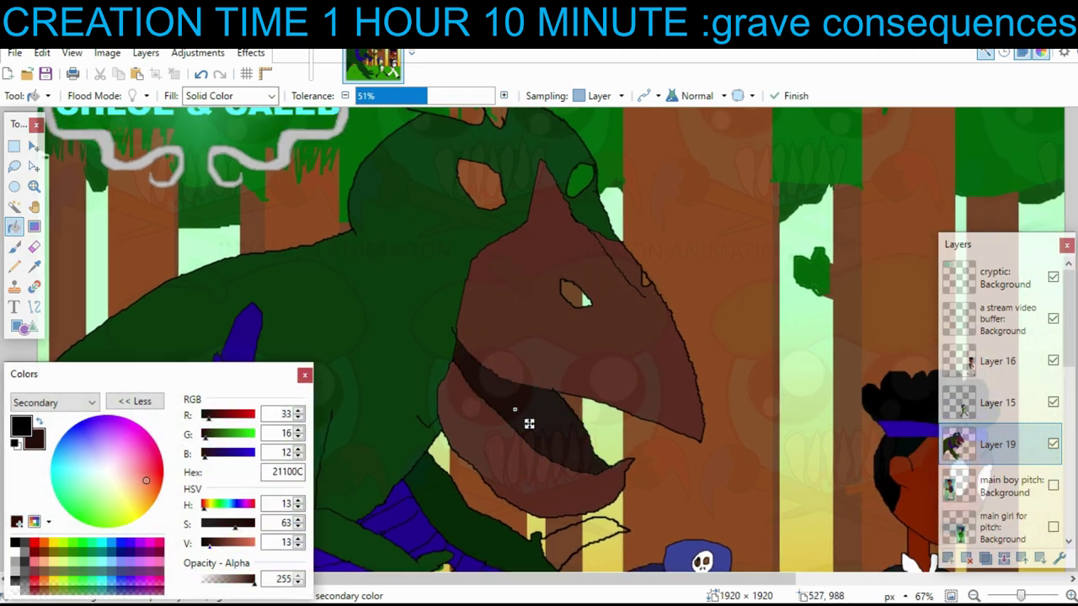
pyautogui.scroll(1, 573, 323)
pyautogui.rightClick(575, 325)
pyautogui.rightClick(652, 314)
# - Fill both of the creature's eyes with orange D34F17 and the crest feathers on its head with blue 2C00A8
pyautogui.scroll(1, 652, 314)
pyautogui.hscroll(-1, 652, 314)
pyautogui.rightClick(510, 298)
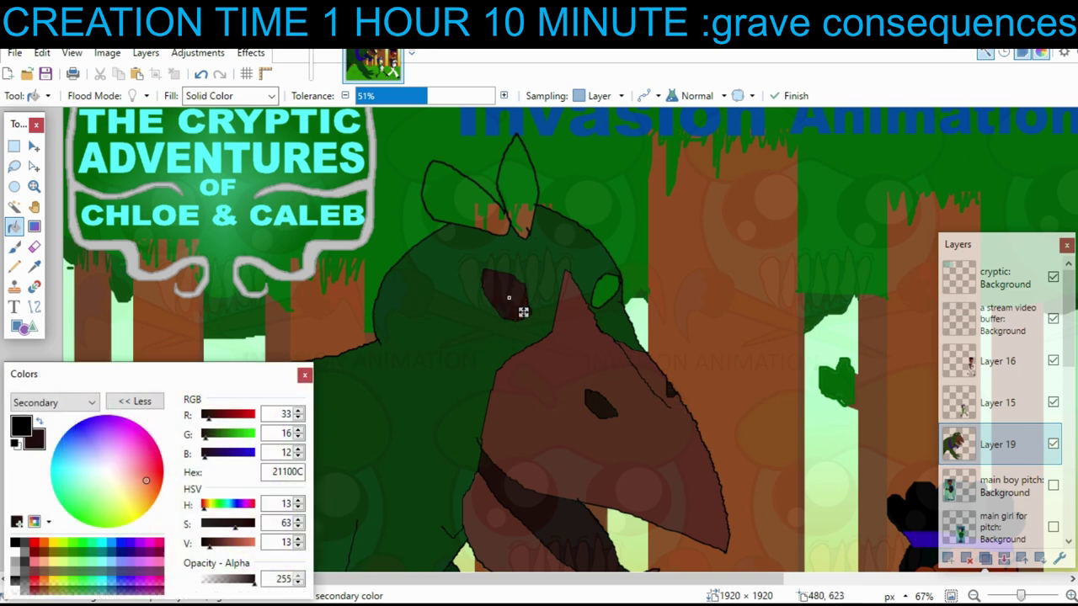
pyautogui.moveTo(150, 483); pyautogui.dragTo(160, 488)
pyautogui.moveTo(210, 544); pyautogui.dragTo(247, 544)
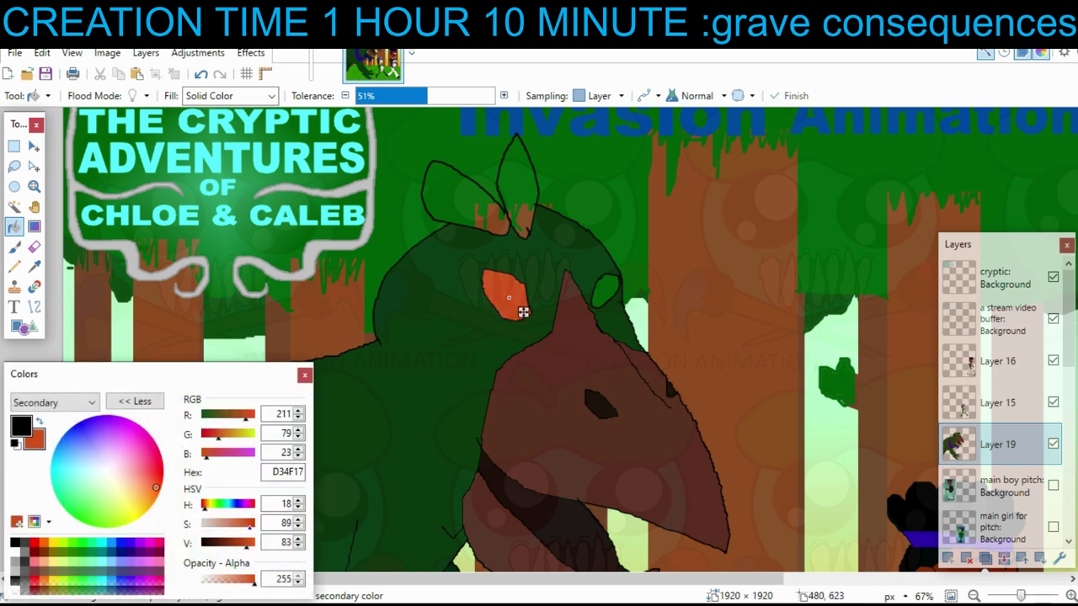
pyautogui.rightClick(606, 293)
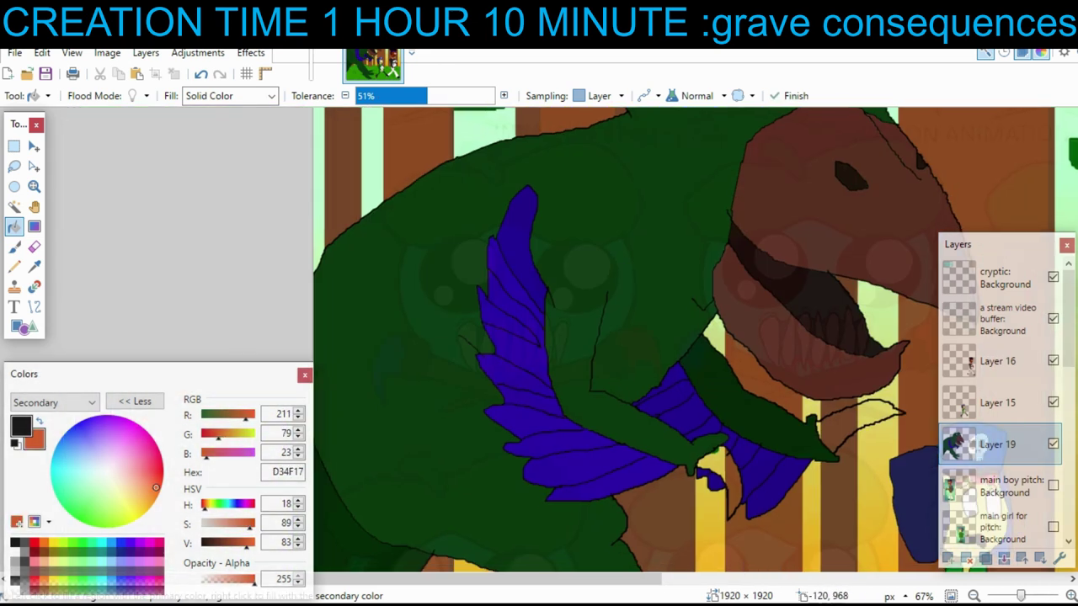
pyautogui.press('k')
pyautogui.rightClick(714, 440)
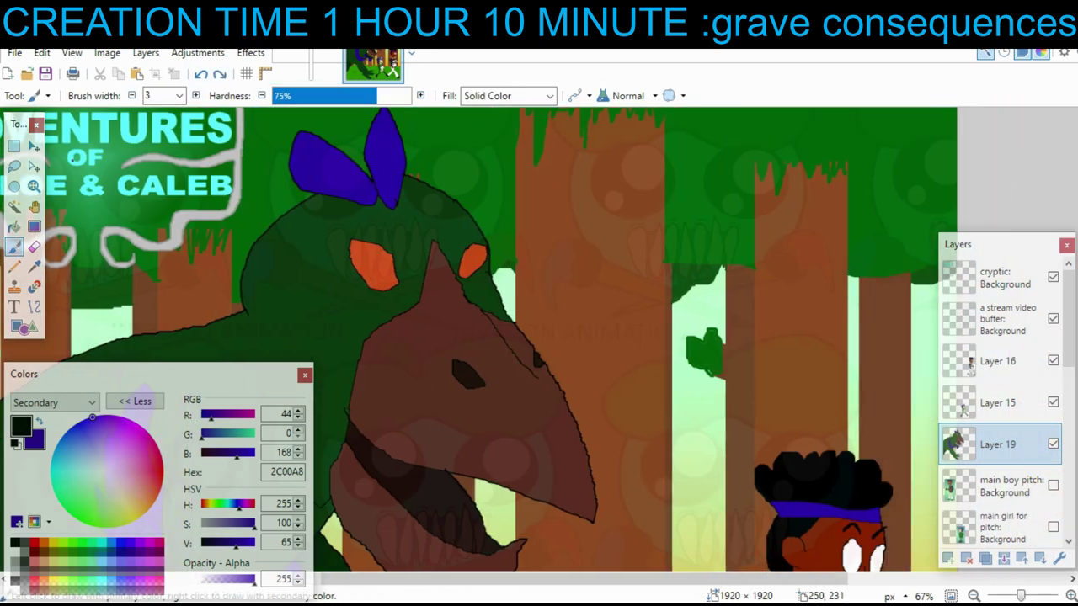
# - Try to fill the narrow ridge area along the upper beak with black at a reduced tolerance of 33%
pyautogui.press('f')
pyautogui.click(484, 313)
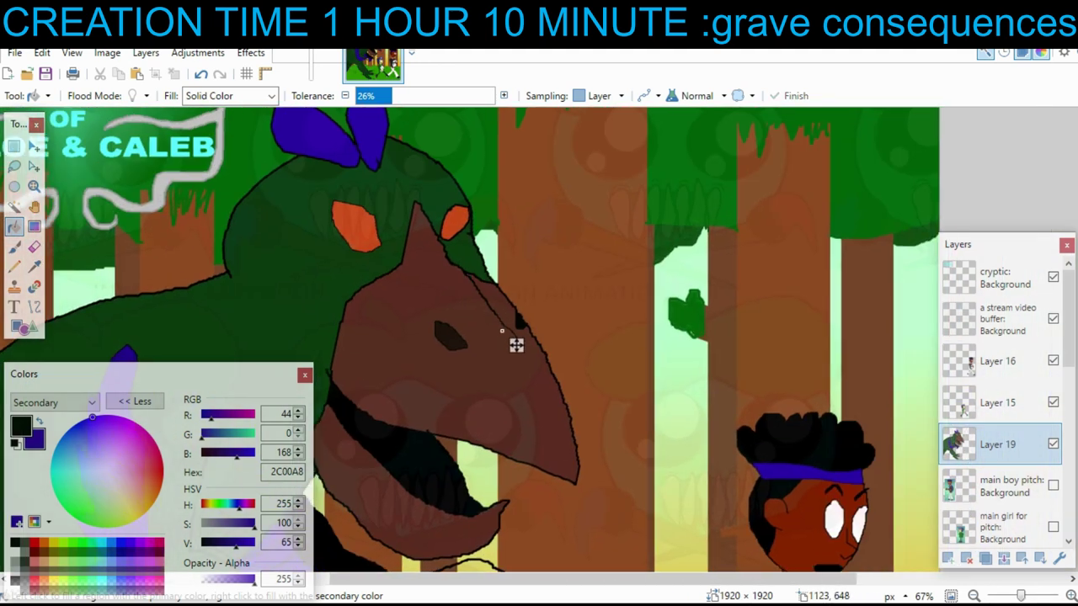
pyautogui.click(505, 329)
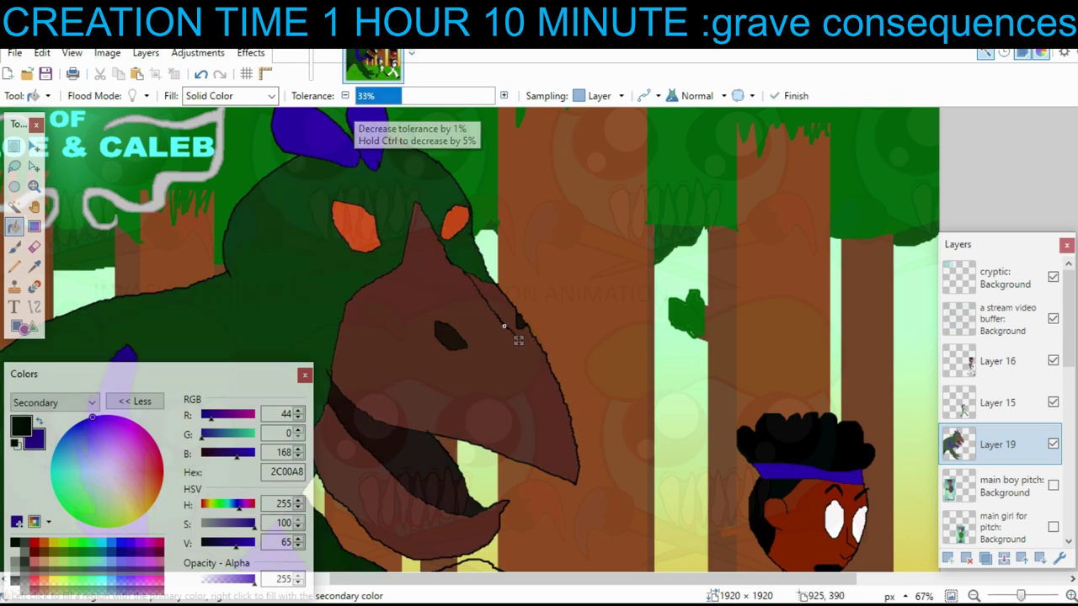
pyautogui.click(502, 315)
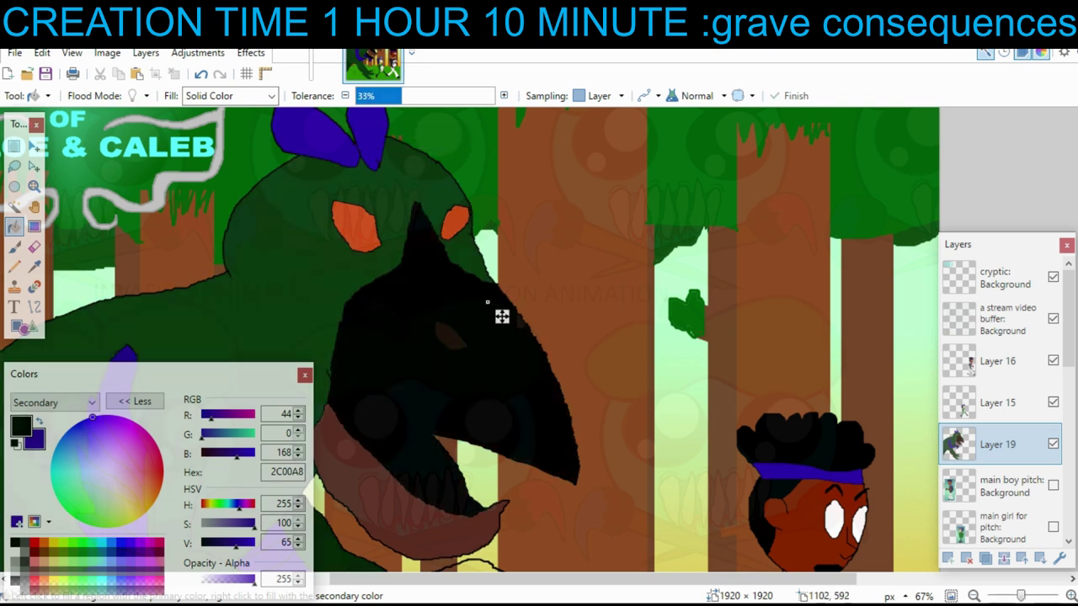
pyautogui.click(201, 73)
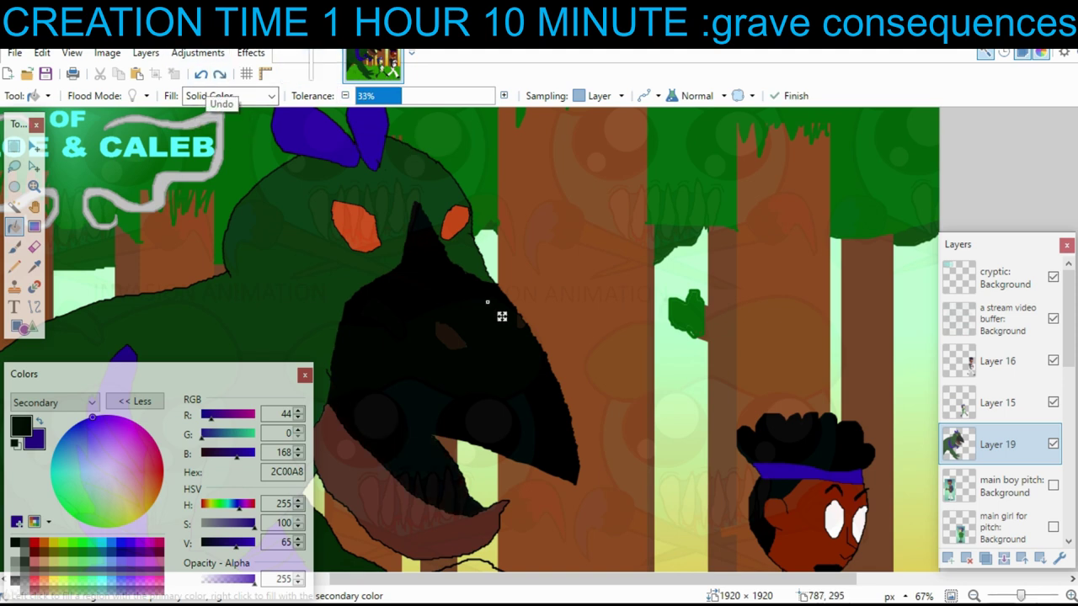
pyautogui.click(201, 73)
# - Strengthen the ridge line of the upper beak with a black line of width 3, extended down to the beak's front edge
pyautogui.click(35, 308)
pyautogui.moveTo(455, 267); pyautogui.dragTo(524, 347)
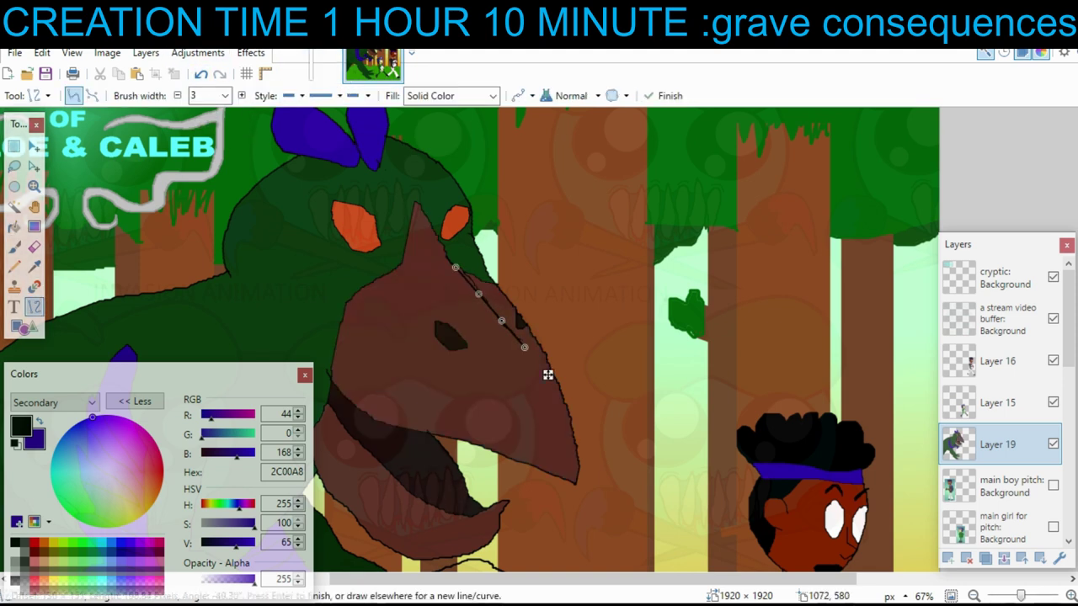
pyautogui.click(483, 395)
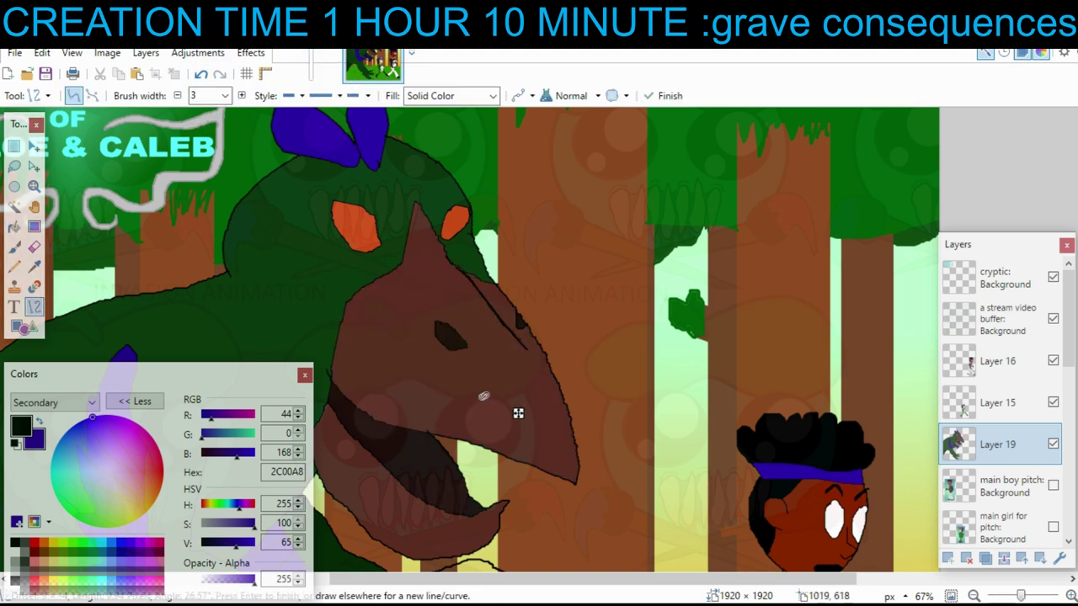
pyautogui.press('b')
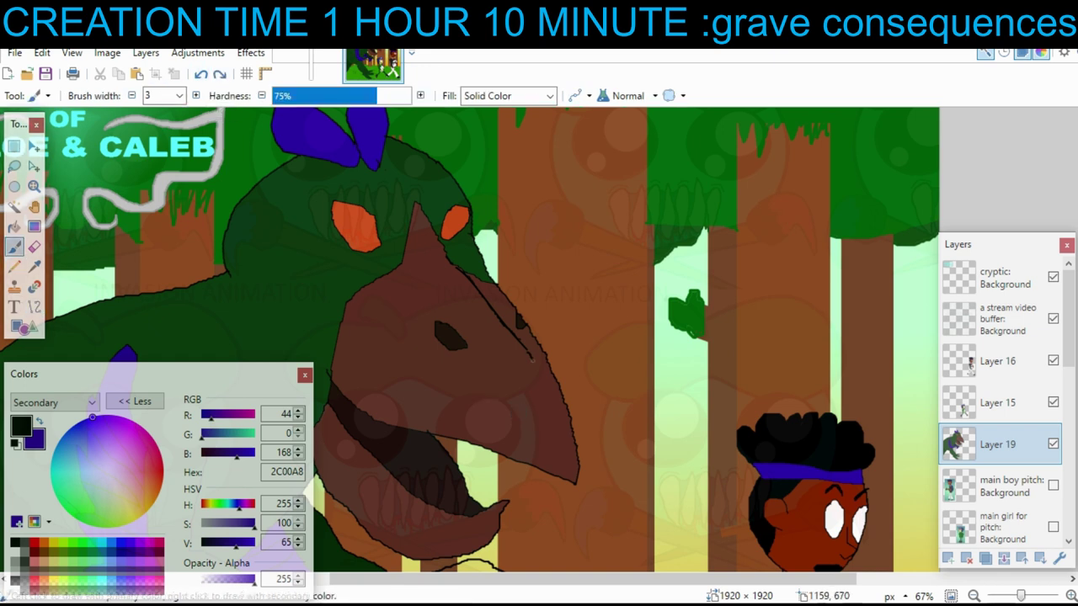
pyautogui.moveTo(661, 231); pyautogui.dragTo(712, 250)
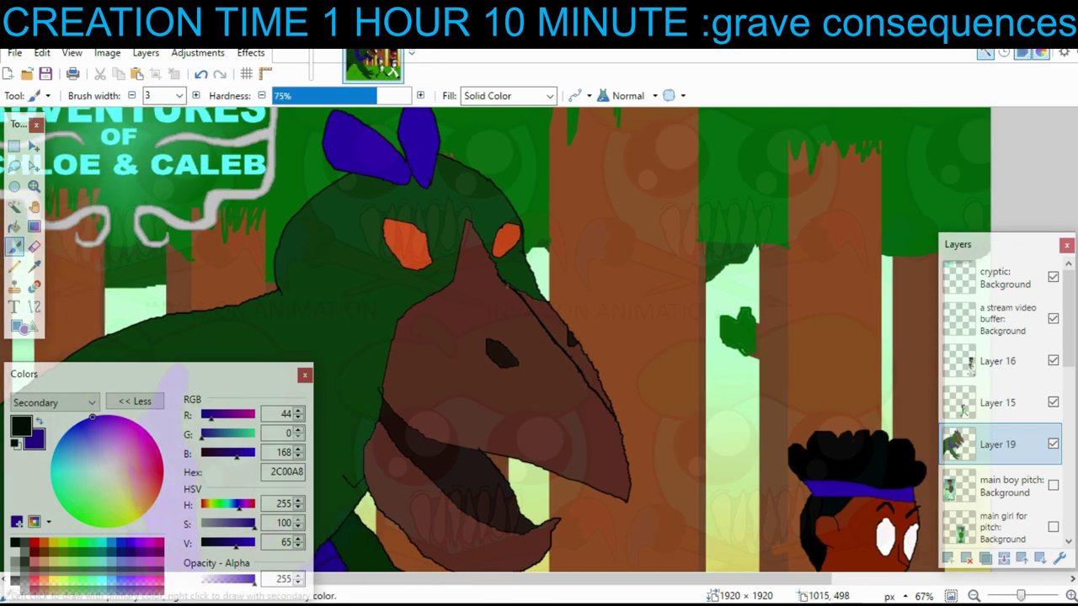
pyautogui.moveTo(584, 278)
pyautogui.mouseDown()
pyautogui.moveTo(641, 254)
pyautogui.moveTo(598, 299)
pyautogui.mouseUp()
# - Draw narrow pointed pupils in both of the creature's eyes and fill them with black
pyautogui.moveTo(428, 282); pyautogui.dragTo(426, 240)
pyautogui.moveTo(422, 247); pyautogui.dragTo(423, 234)
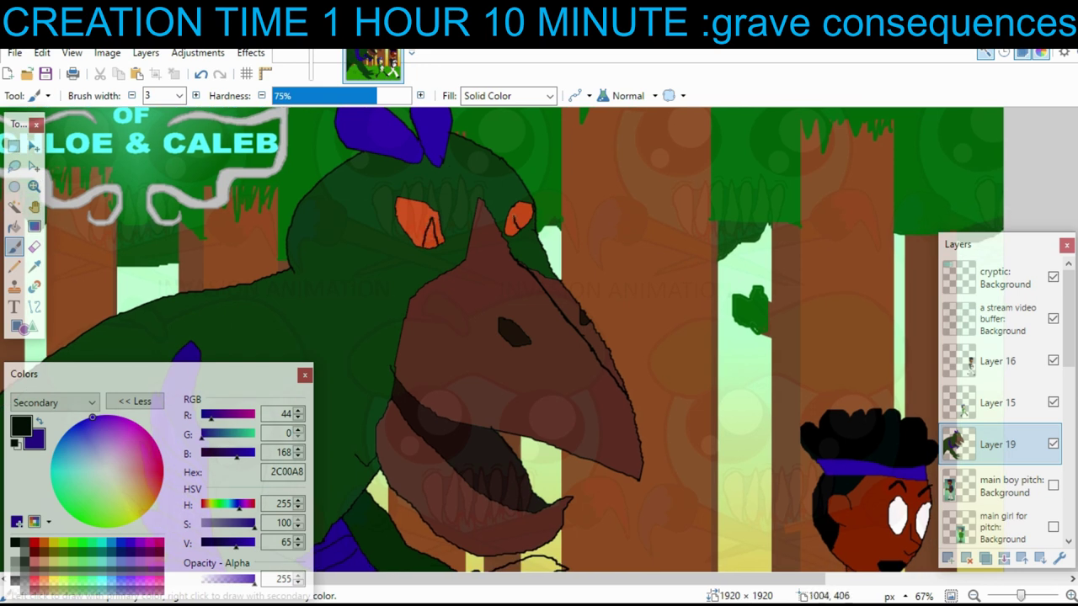
pyautogui.click(13, 226)
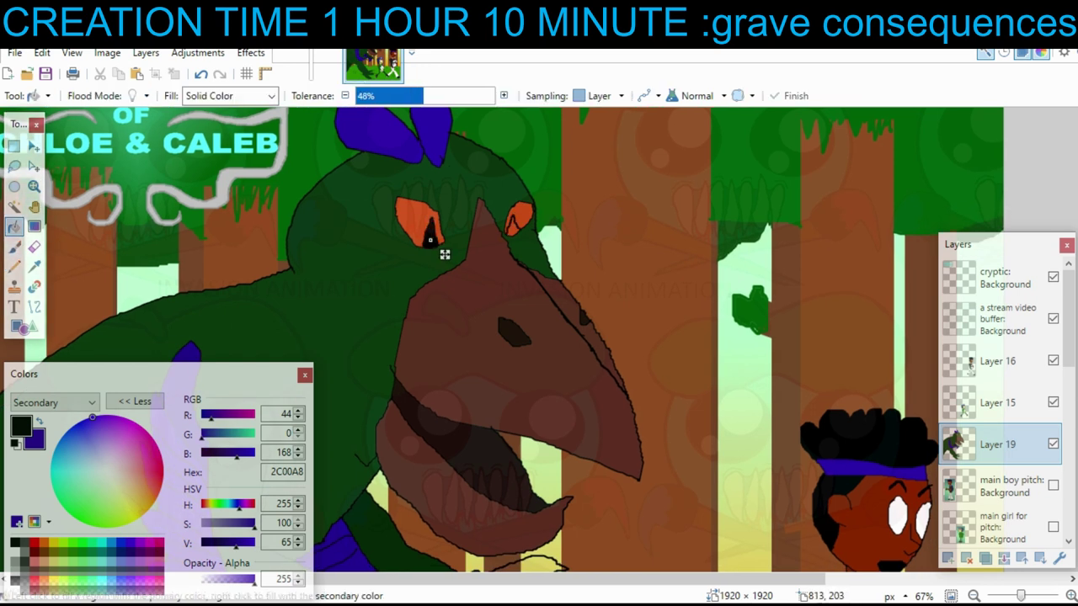
pyautogui.click(430, 240)
pyautogui.moveTo(411, 96); pyautogui.dragTo(423, 96)
pyautogui.click(514, 228)
# - Try to fill the claw of the creature's near hand with black
pyautogui.moveTo(574, 445); pyautogui.dragTo(759, 180)
pyautogui.scroll(-3, 581, 273)
pyautogui.click(582, 273)
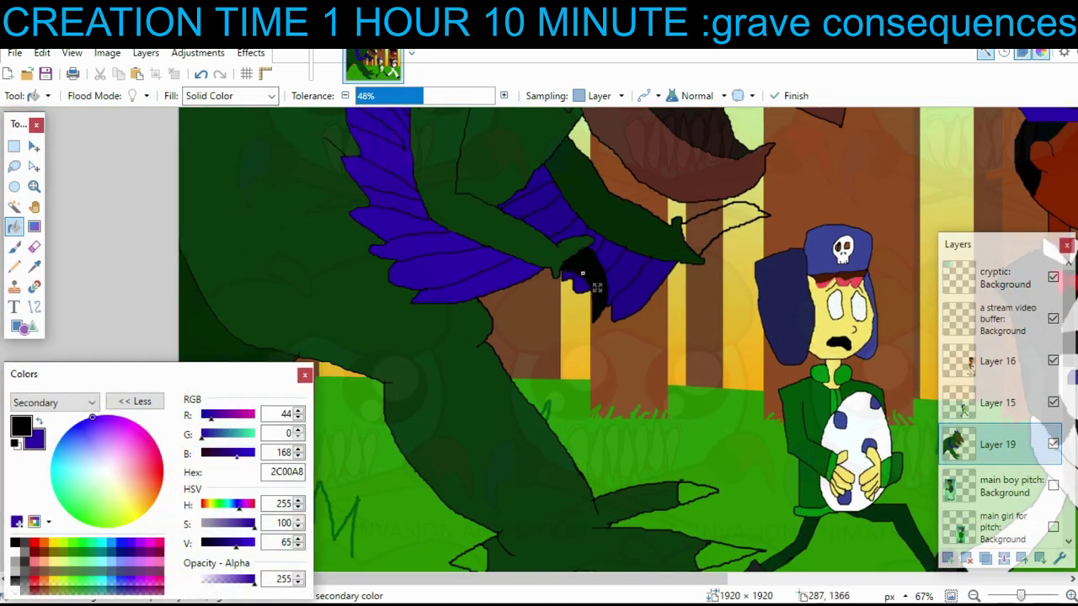
pyautogui.click(200, 74)
# - Fill the claw of the creature's near hand with the muted grey-green 405B36
pyautogui.moveTo(619, 160); pyautogui.dragTo(512, 289)
pyautogui.click(34, 266)
pyautogui.rightClick(581, 164)
pyautogui.click(14, 226)
pyautogui.rightClick(502, 406)
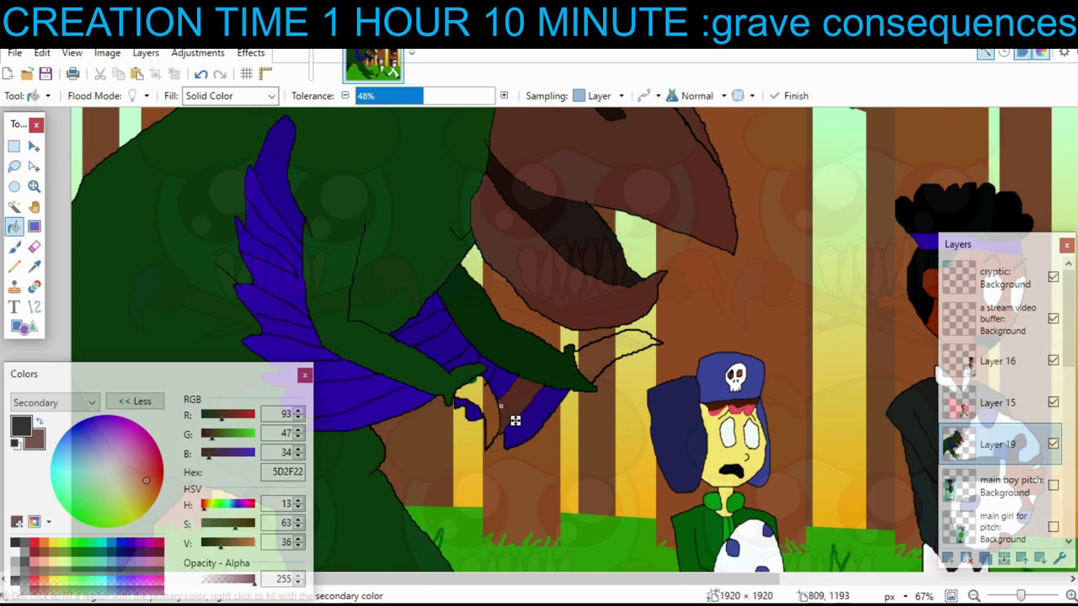
pyautogui.moveTo(502, 405); pyautogui.dragTo(493, 409)
pyautogui.click(100, 500)
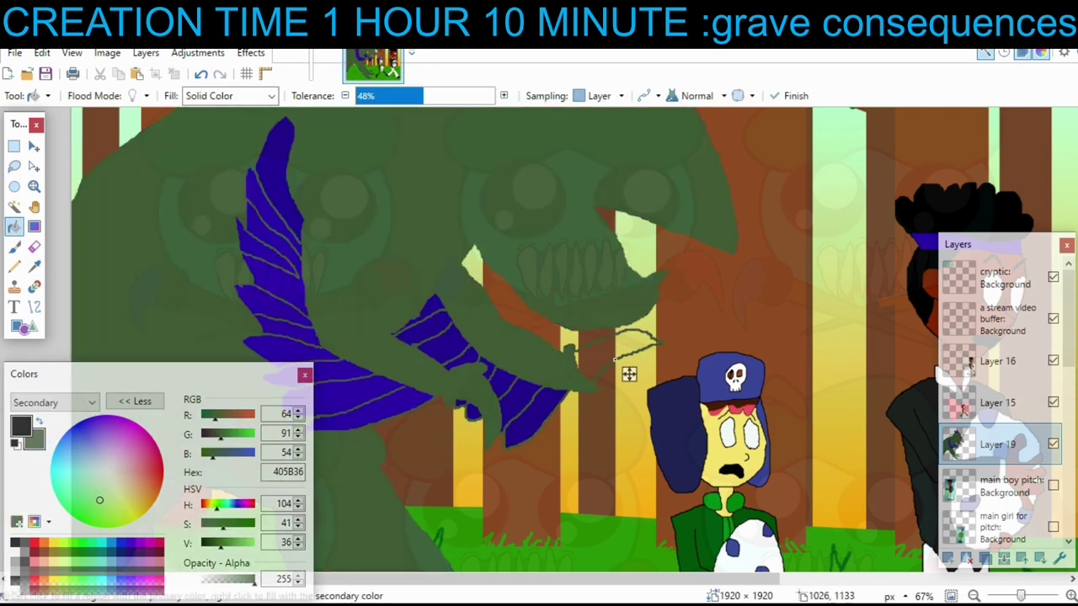
# - Fill the far hand's claw and the toe claws of the near foot with the same grey-green 405B36
pyautogui.scroll(-5, 631, 373)
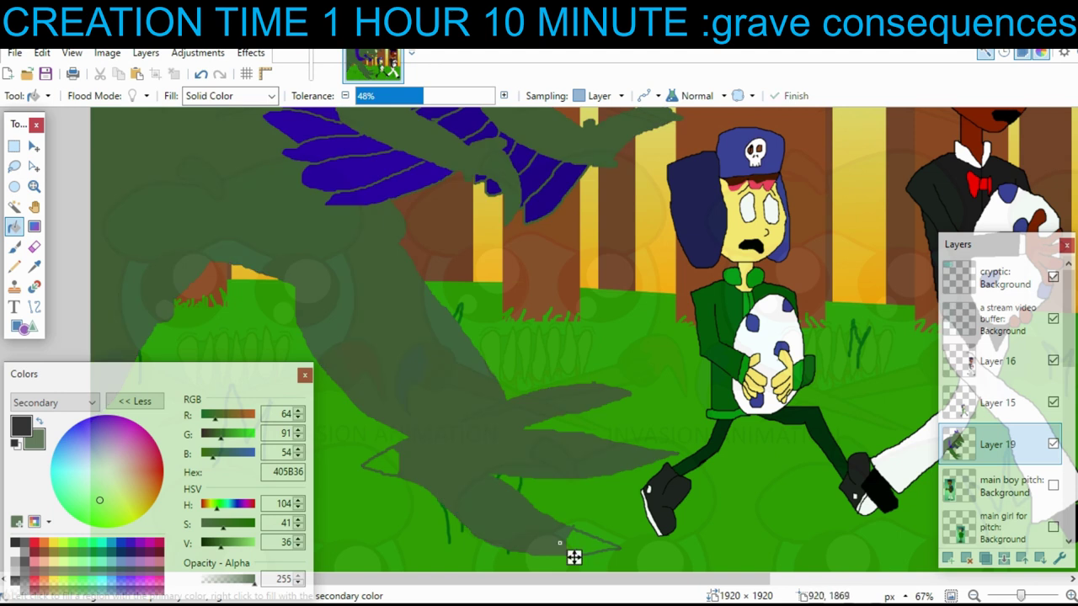
pyautogui.moveTo(573, 557); pyautogui.dragTo(410, 471)
pyautogui.hscroll(-8, 757, 326)
pyautogui.scroll(5, 759, 351)
pyautogui.scroll(6, 802, 256)
pyautogui.hscroll(2, 802, 257)
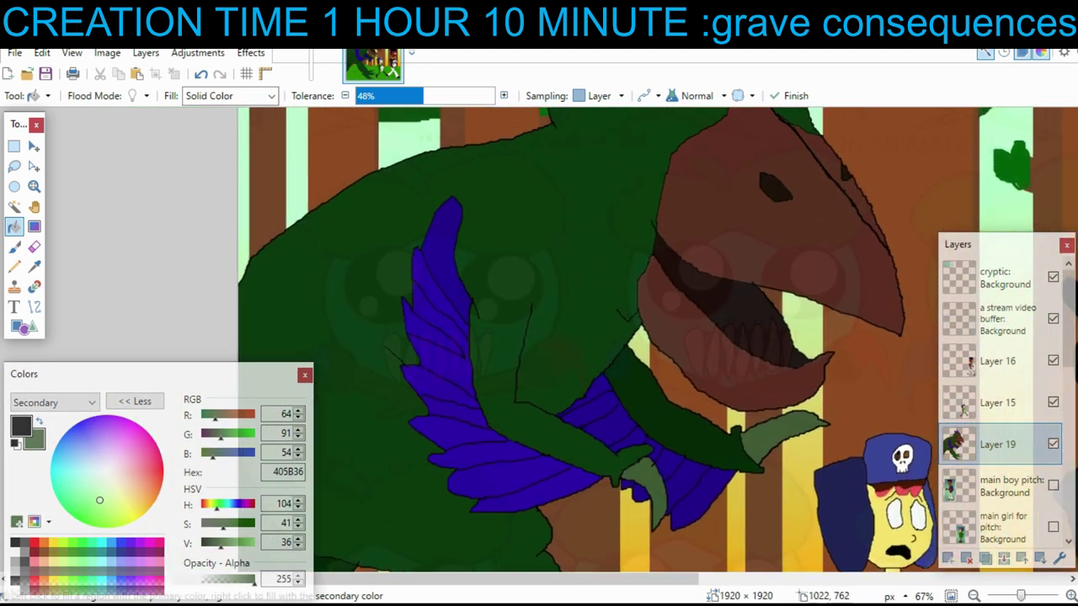
pyautogui.scroll(-1, 916, 421)
pyautogui.scroll(-5, 661, 337)
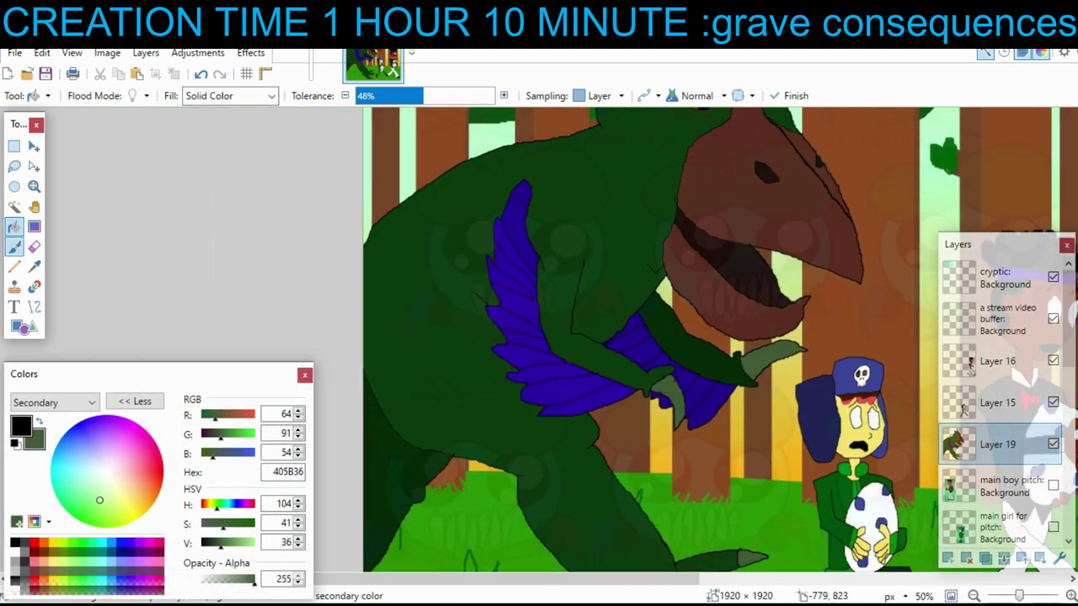
# - Draw small black feather marks with a 3-pixel brush on the creature's back, flank, shoulder and thigh
pyautogui.click(14, 246)
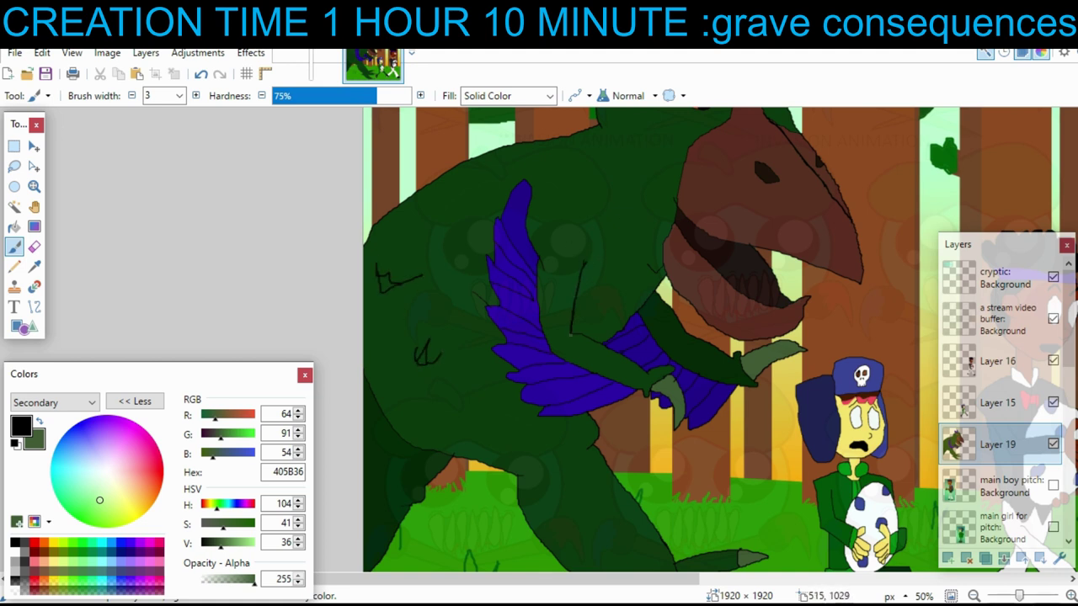
pyautogui.scroll(2, 599, 344)
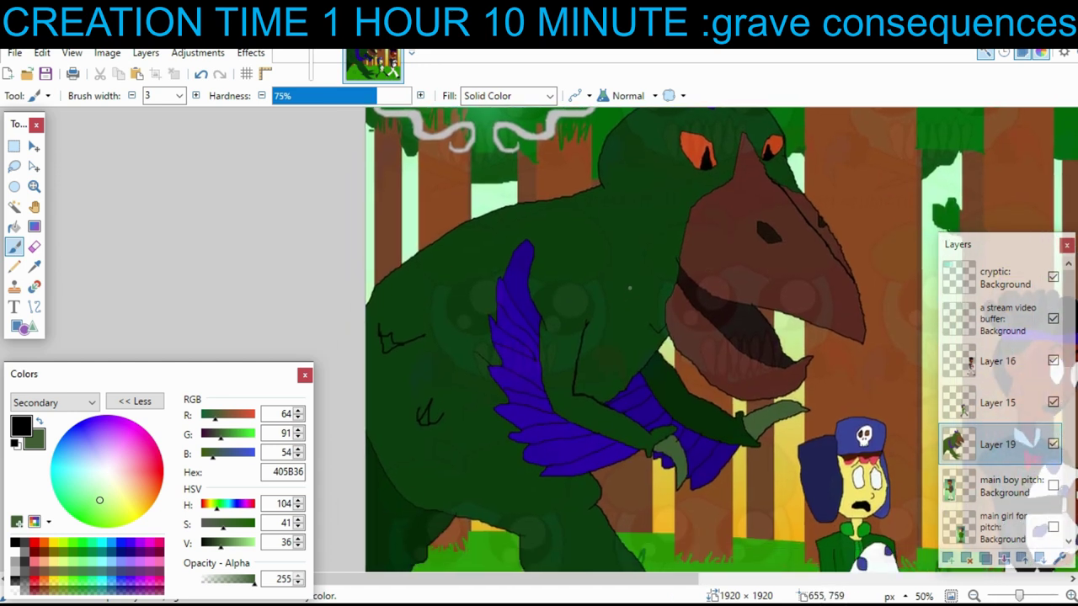
pyautogui.moveTo(630, 288); pyautogui.dragTo(570, 249)
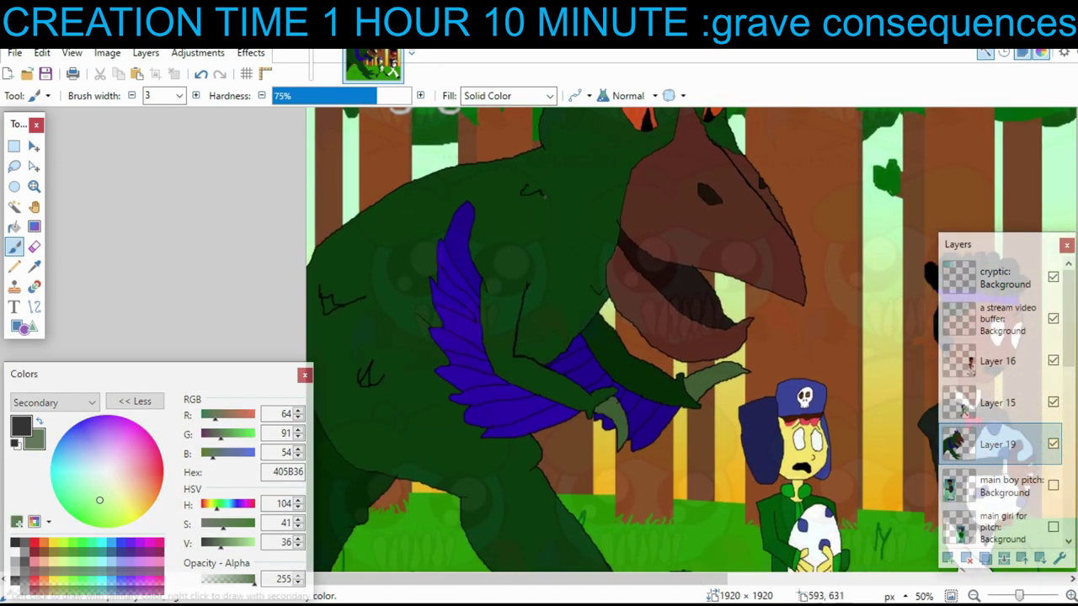
pyautogui.moveTo(420, 348); pyautogui.dragTo(466, 221)
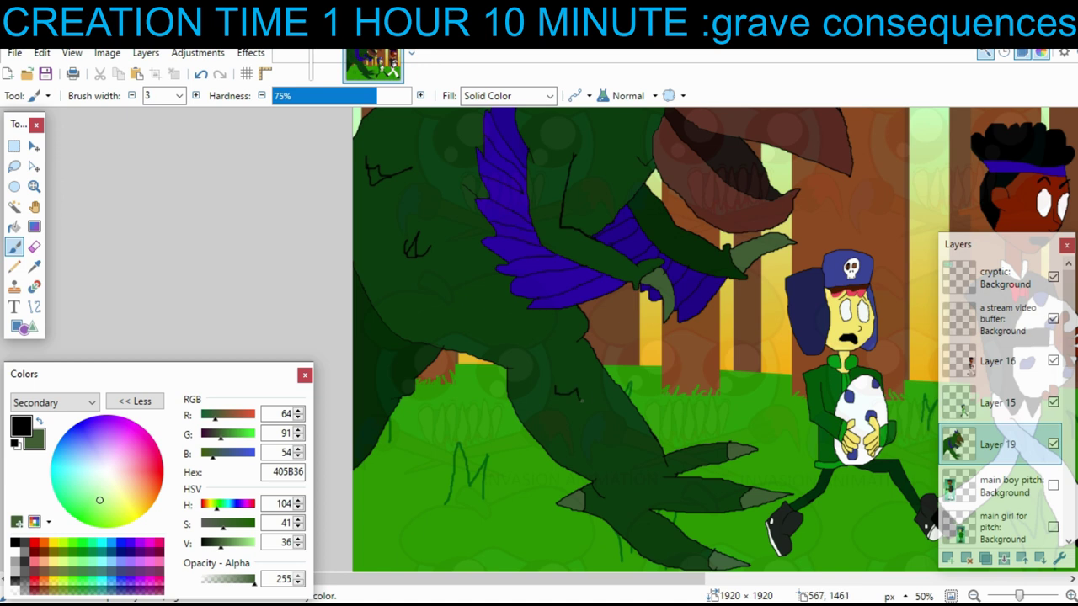
# - Add black detail lines along the creature's neck, on its shoulder and throat, and above its beak
pyautogui.scroll(6, 569, 399)
pyautogui.hscroll(2, 539, 320)
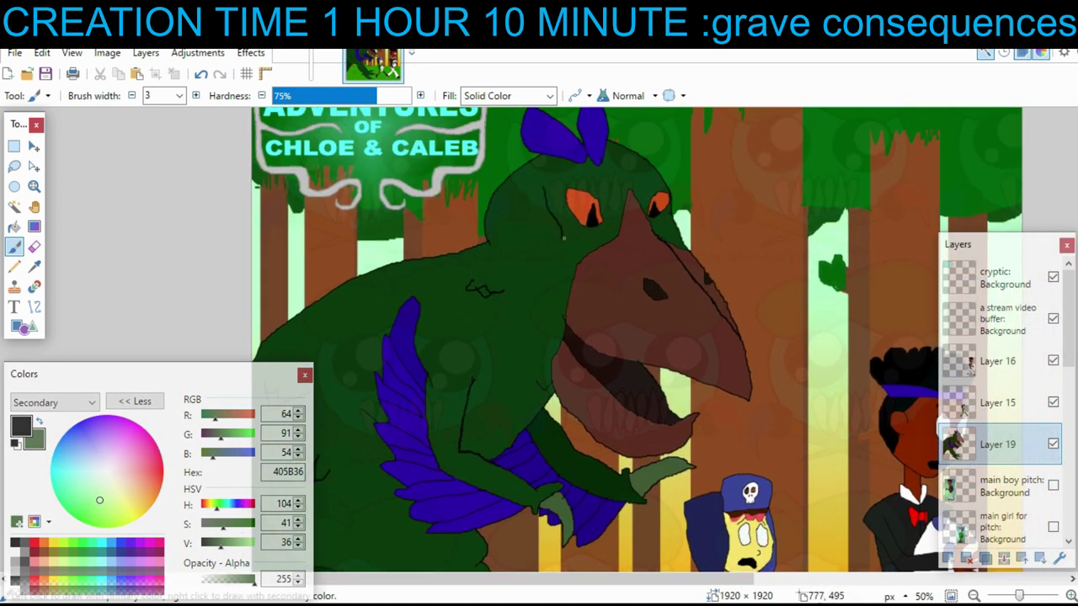
pyautogui.scroll(1, 562, 278)
pyautogui.hscroll(-1, 572, 311)
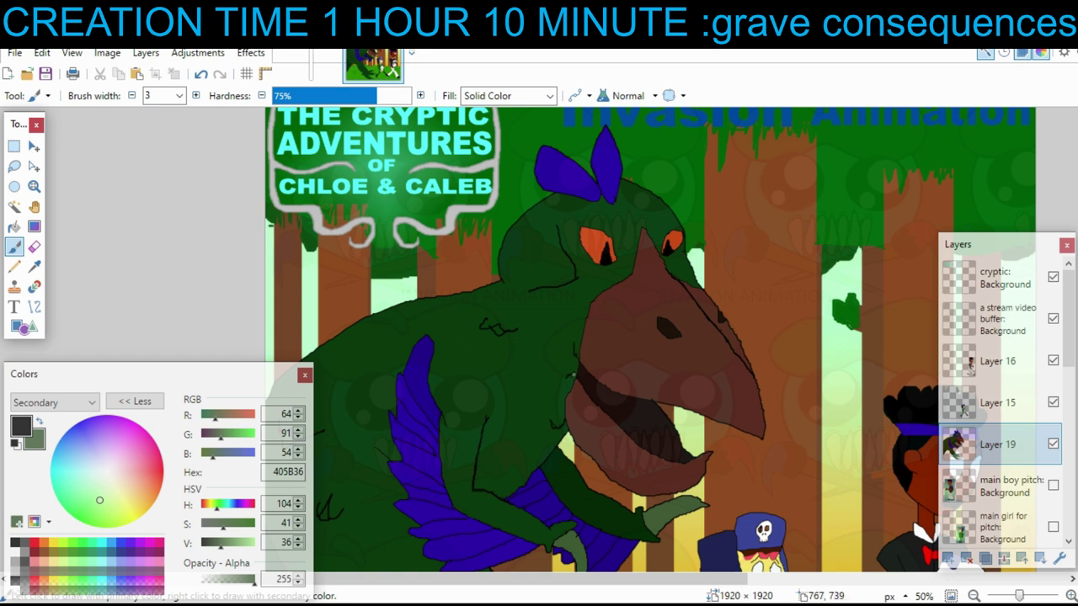
pyautogui.scroll(1, 572, 377)
pyautogui.hscroll(1, 564, 352)
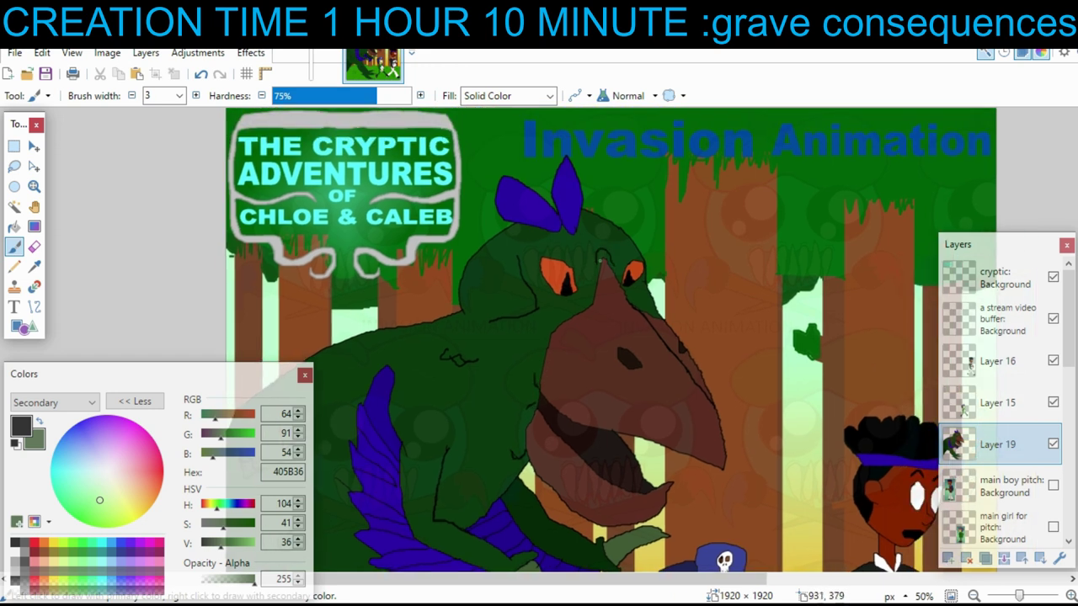
# - Fill the eye sockets of the skull on the girl's cap with black on Layer 15
pyautogui.scroll(-9, 929, 461)
pyautogui.hscroll(3, 930, 462)
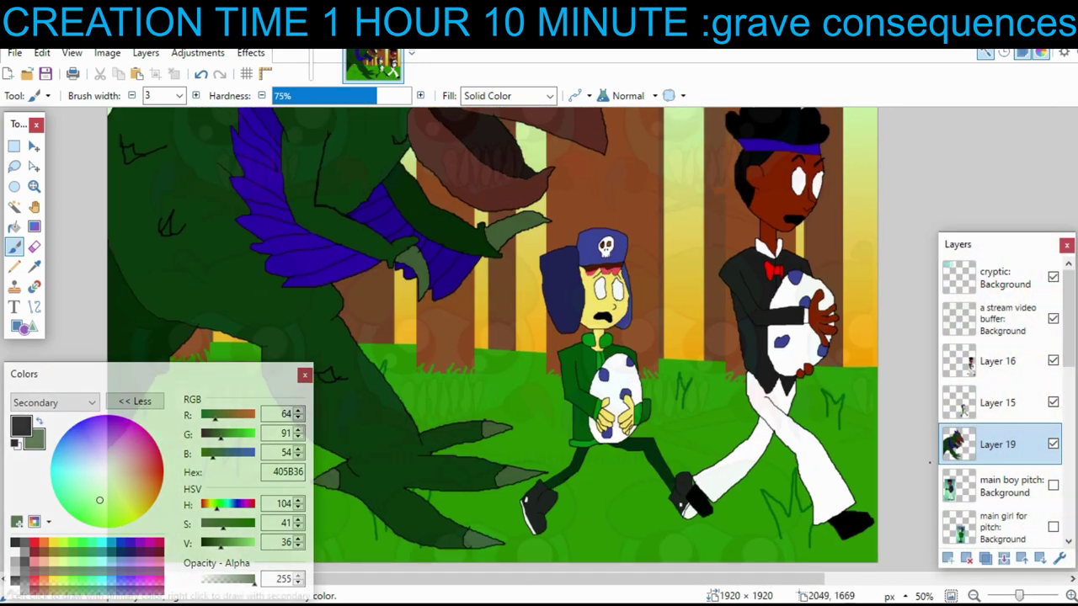
pyautogui.scroll(-4, 929, 461)
pyautogui.moveTo(665, 396); pyautogui.dragTo(679, 388)
pyautogui.click(1071, 596)
pyautogui.click(1071, 596)
pyautogui.click(1071, 596)
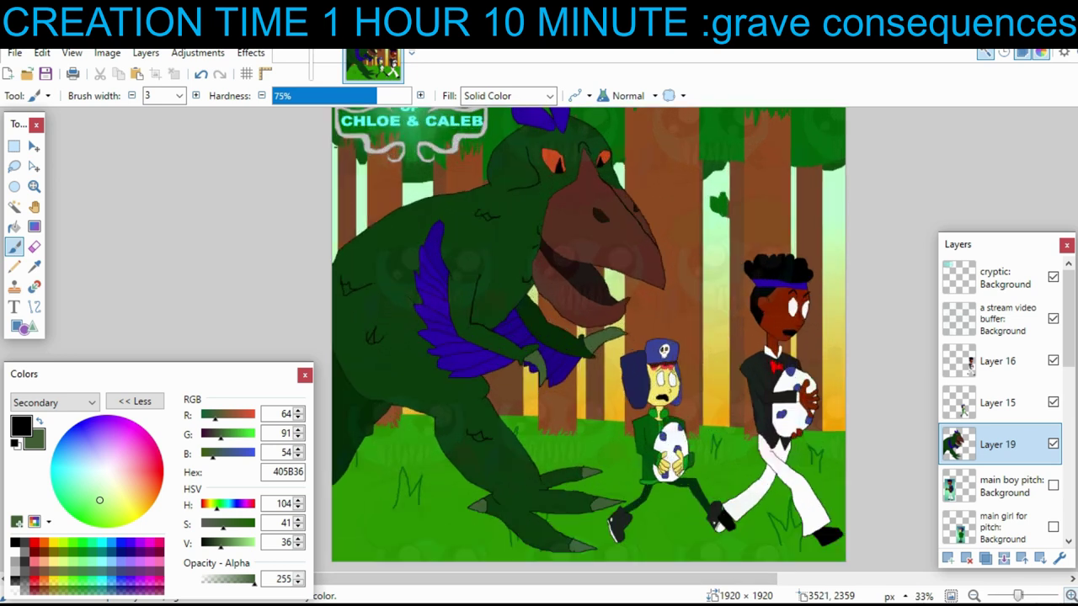
pyautogui.moveTo(819, 365); pyautogui.dragTo(804, 377)
pyautogui.click(553, 322)
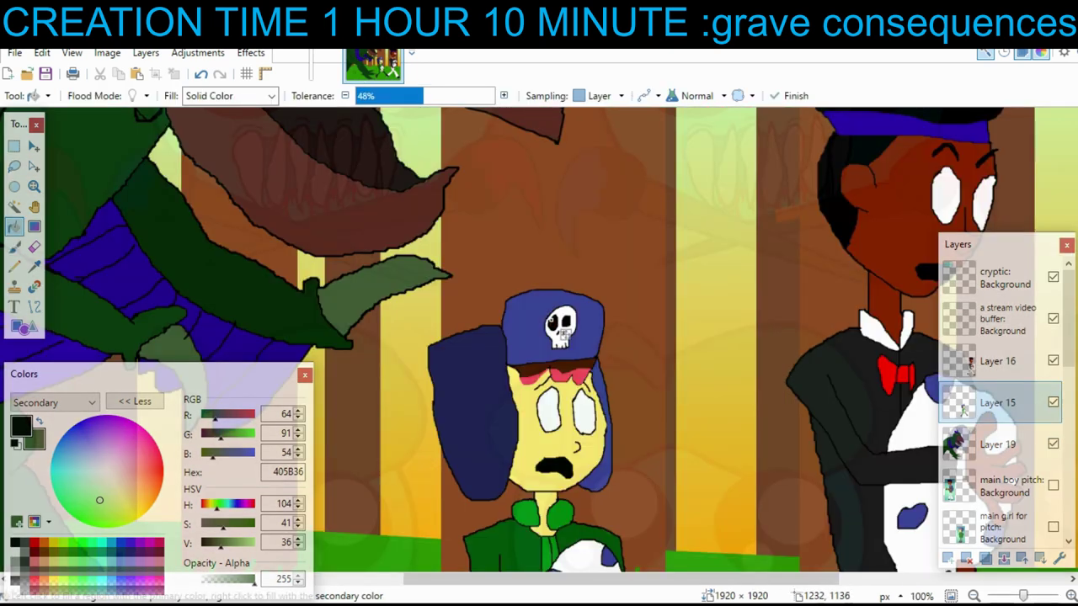
pyautogui.click(561, 332)
pyautogui.hotkey('ctrl', 'z')
pyautogui.scroll(-1, 568, 324)
# - Draw small black pupils in both of the girl's eyes, undoing the strokes that miss
pyautogui.click(14, 245)
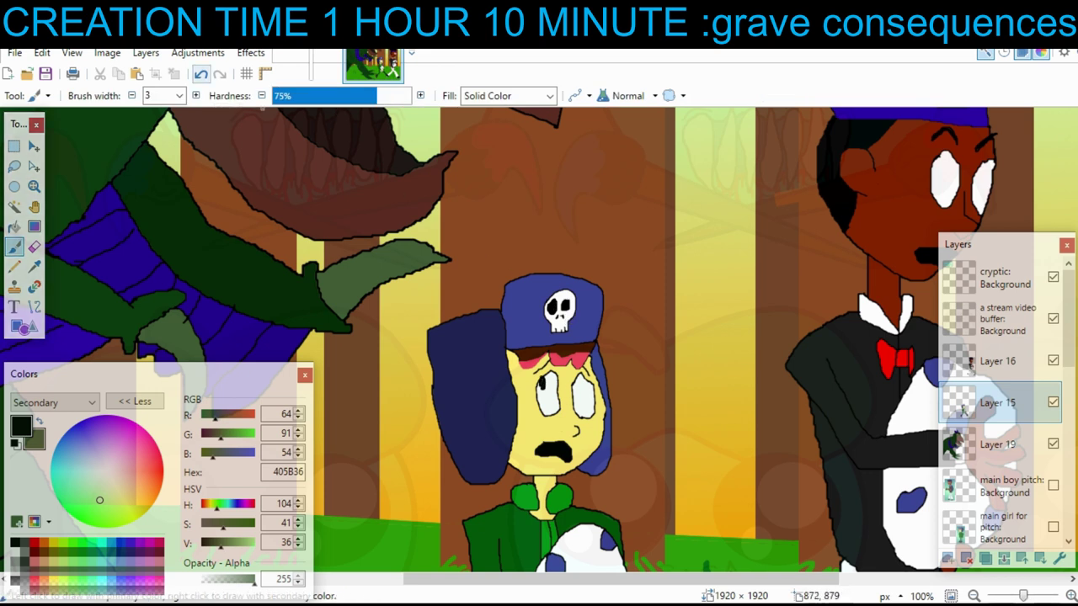
pyautogui.click(200, 74)
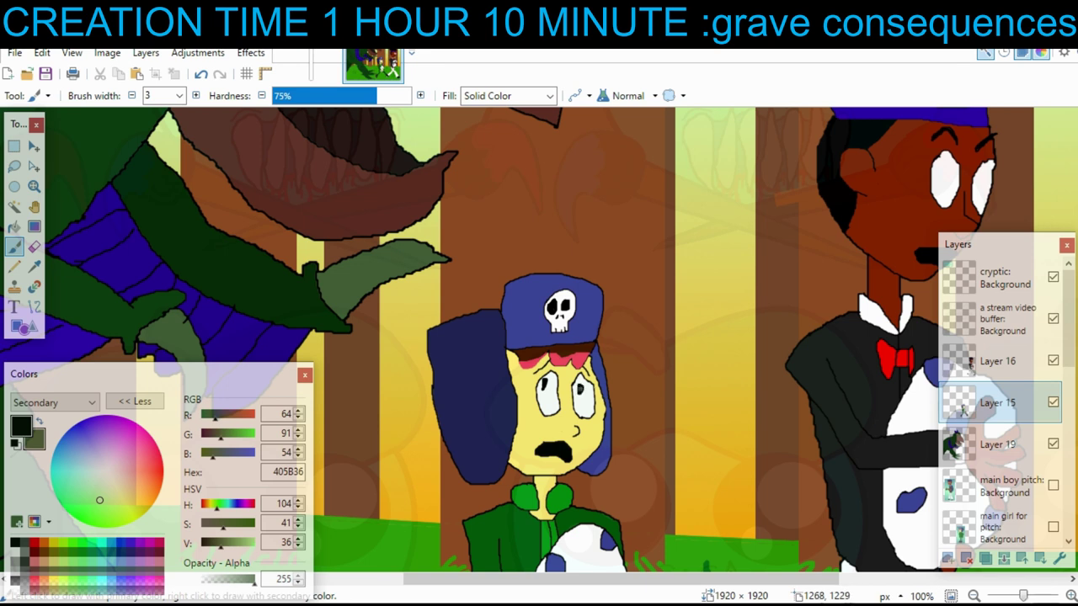
pyautogui.hotkey('ctrl', 'z')
pyautogui.moveTo(580, 383); pyautogui.dragTo(581, 390)
pyautogui.moveTo(805, 294); pyautogui.dragTo(541, 415)
# - Draw small black pupils in both of the boy's eyes on Layer 16
pyautogui.click(998, 361)
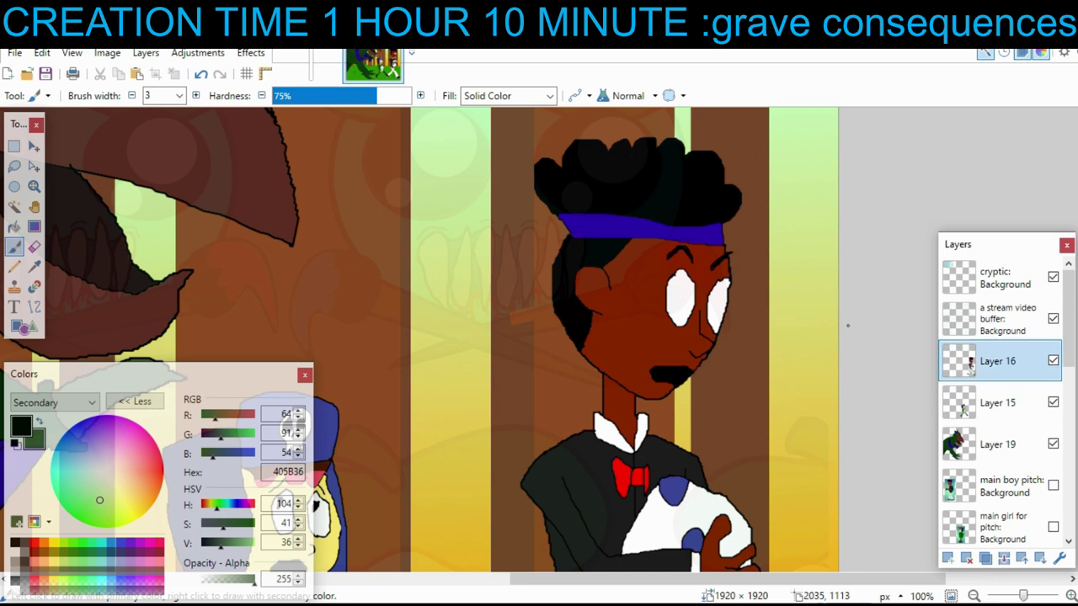
pyautogui.moveTo(694, 292)
pyautogui.mouseDown()
pyautogui.moveTo(716, 347)
pyautogui.moveTo(721, 216)
pyautogui.moveTo(580, 318)
pyautogui.mouseUp()
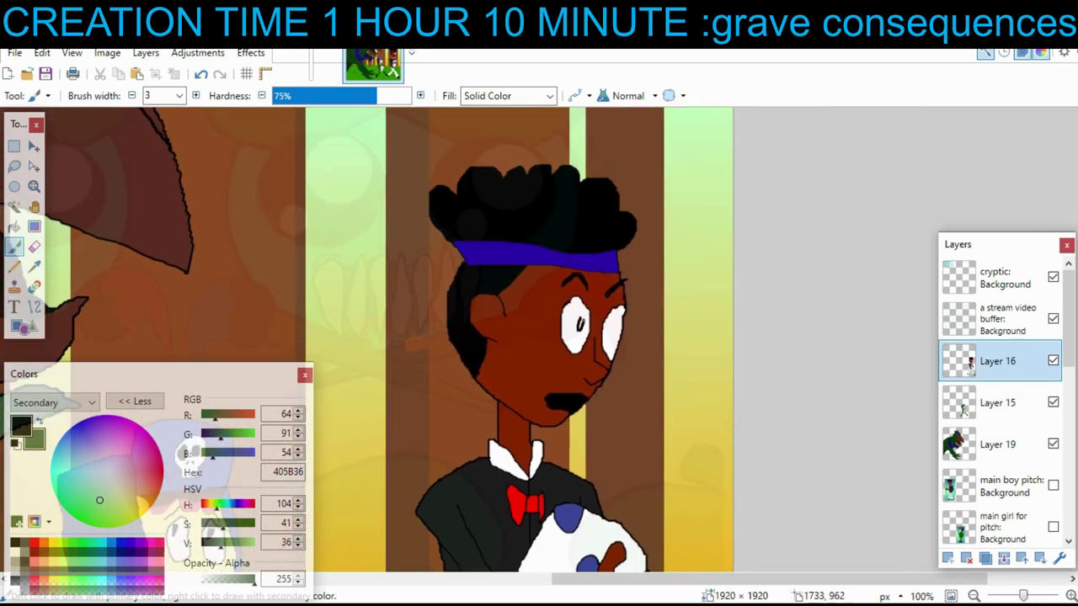
pyautogui.hotkey('ctrl', 'z')
pyautogui.scroll(-5, 696, 362)
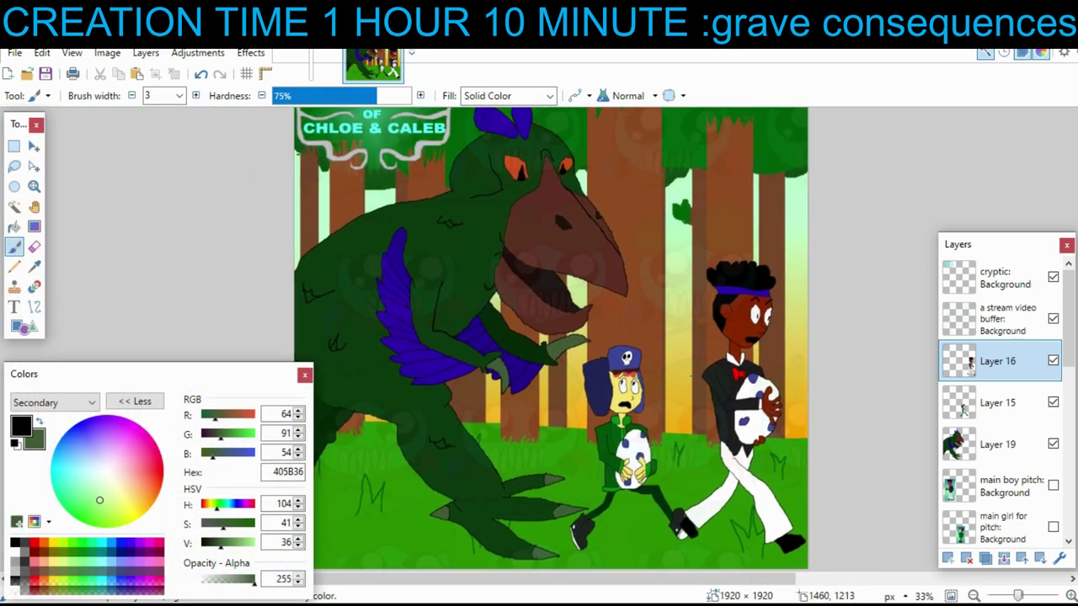
pyautogui.moveTo(690, 376)
pyautogui.mouseDown()
pyautogui.moveTo(778, 472)
pyautogui.moveTo(801, 414)
pyautogui.moveTo(669, 393)
pyautogui.moveTo(677, 377)
pyautogui.mouseUp()
# - Add a new layer directly above Layer 18, then delete the hidden Layer 10 and an unused layer next to it
pyautogui.scroll(-3, 998, 446)
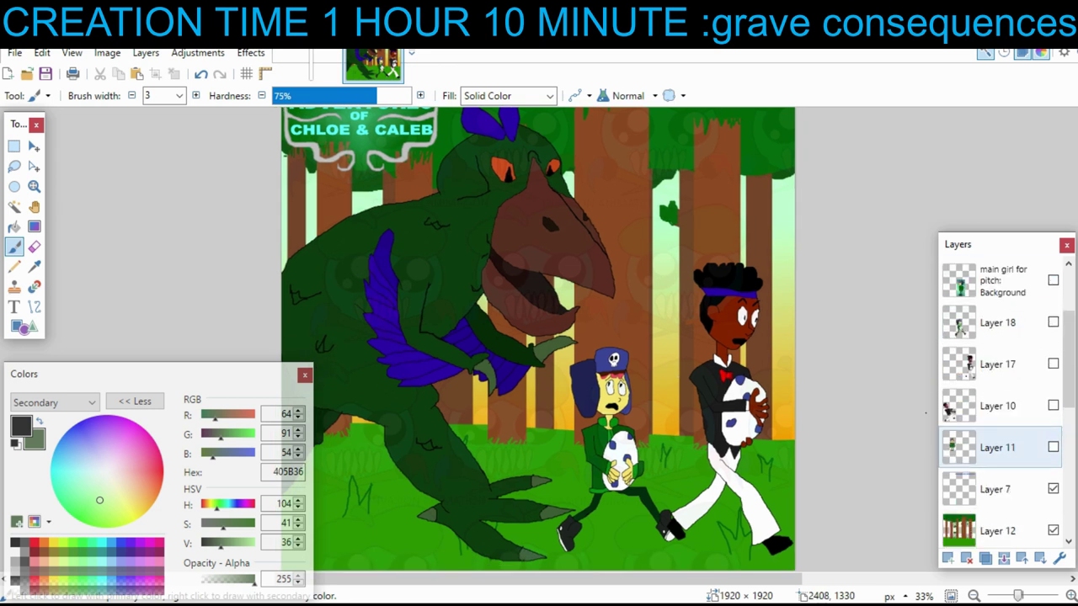
pyautogui.scroll(2, 994, 447)
pyautogui.click(994, 446)
pyautogui.click(948, 558)
pyautogui.scroll(-1, 993, 447)
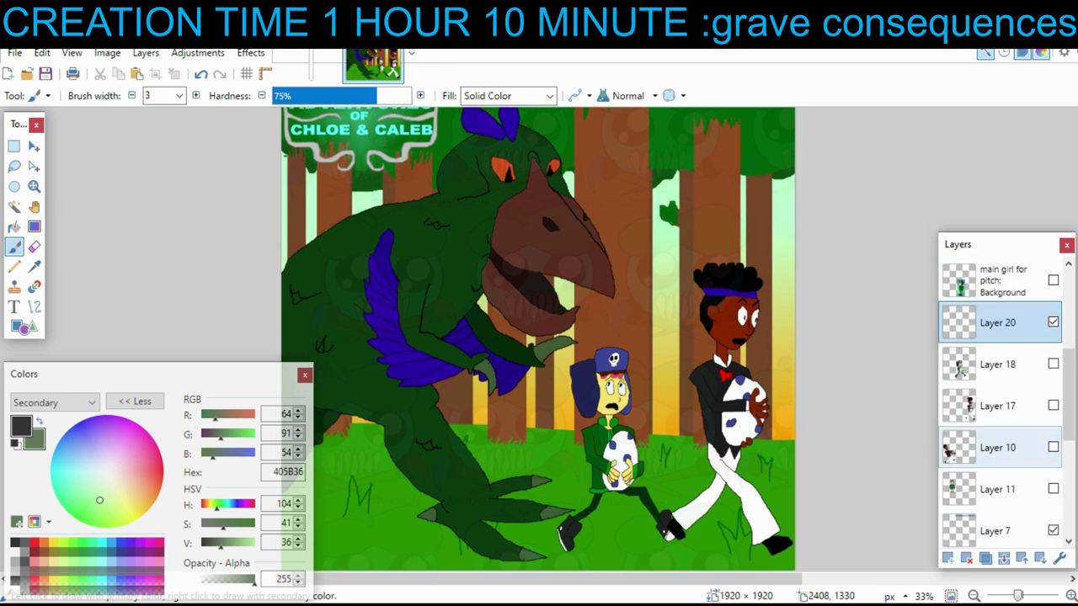
pyautogui.click(993, 447)
pyautogui.click(966, 558)
pyautogui.click(966, 558)
pyautogui.scroll(1, 995, 447)
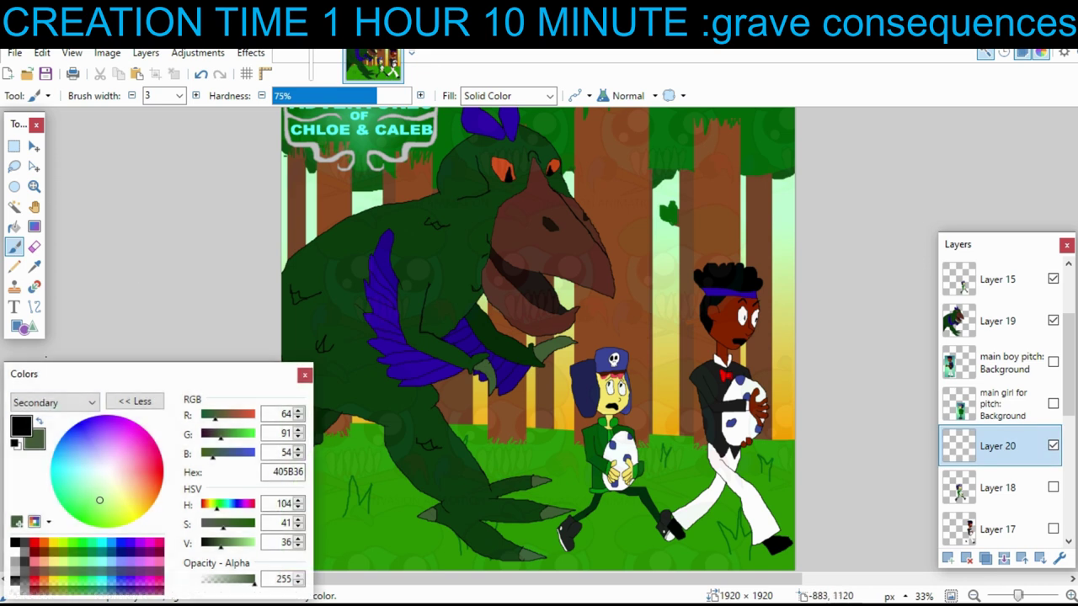
# - Set the primary colour to black with an opacity of 105 and the brush width to 40
pyautogui.click(21, 426)
pyautogui.click(178, 96)
pyautogui.click(164, 305)
pyautogui.click(179, 95)
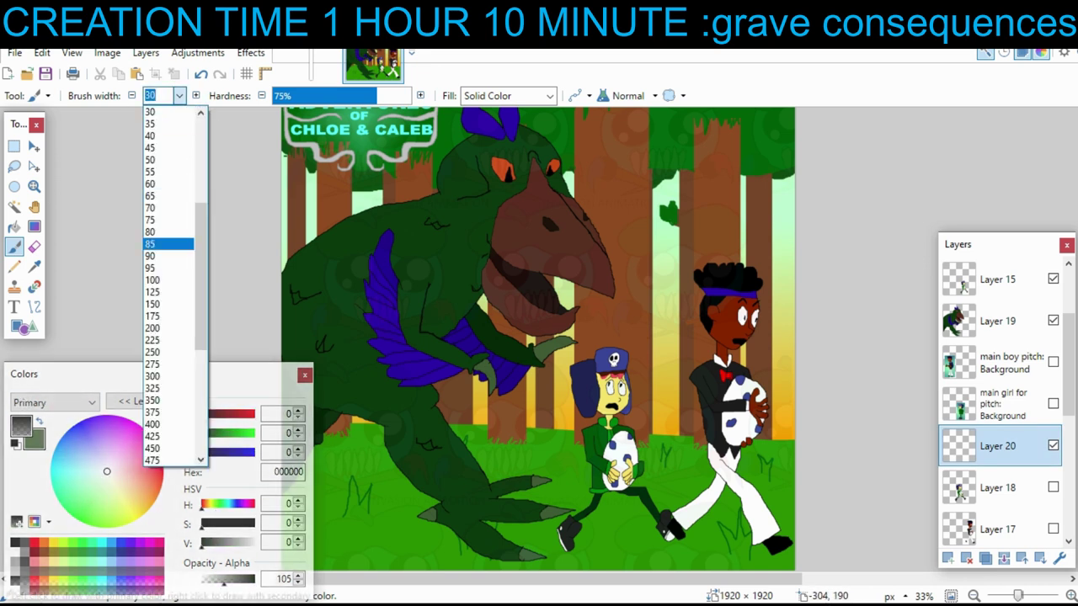
pyautogui.click(164, 244)
pyautogui.scroll(-1, 669, 274)
pyautogui.hscroll(-1, 668, 275)
pyautogui.click(178, 95)
pyautogui.scroll(5, 169, 183)
pyautogui.click(164, 184)
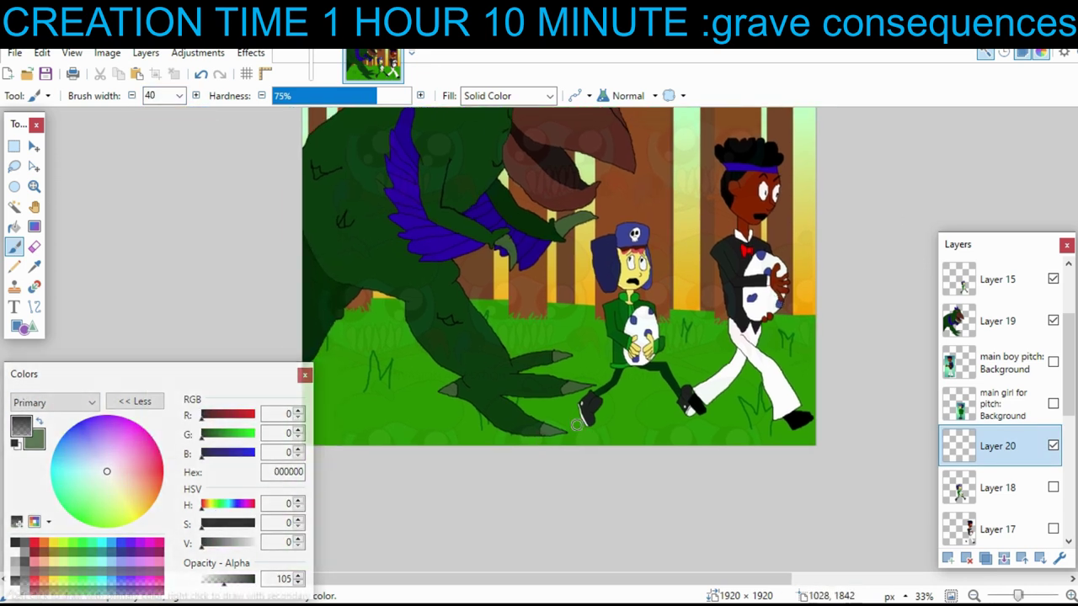
# - Paint translucent black shadows on the grass below the legs of the girl, the boy and the creature on Layer 20
pyautogui.click(201, 74)
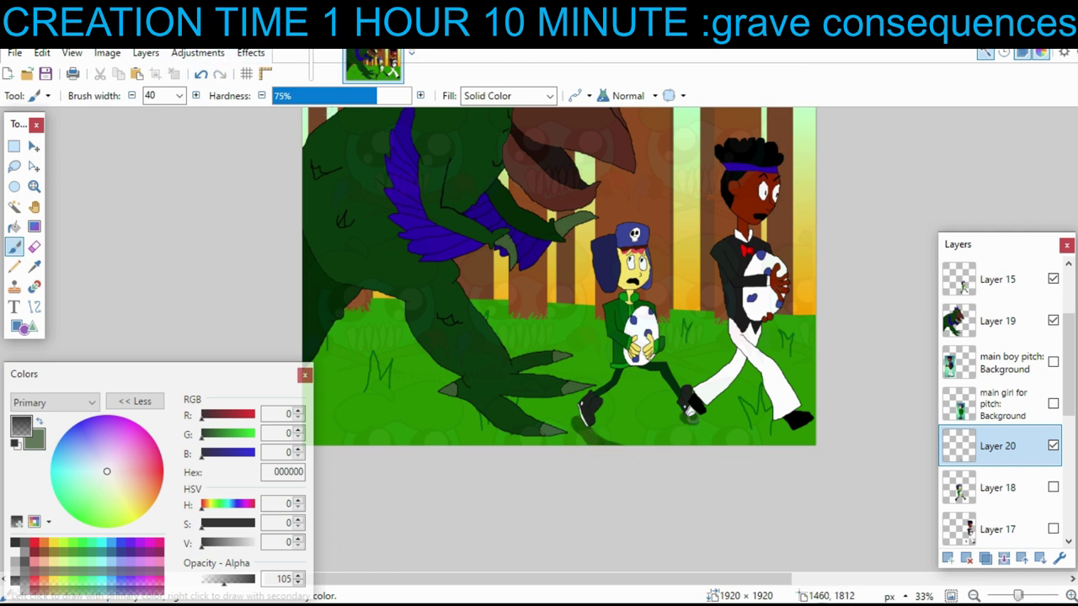
pyautogui.moveTo(695, 416); pyautogui.dragTo(639, 451)
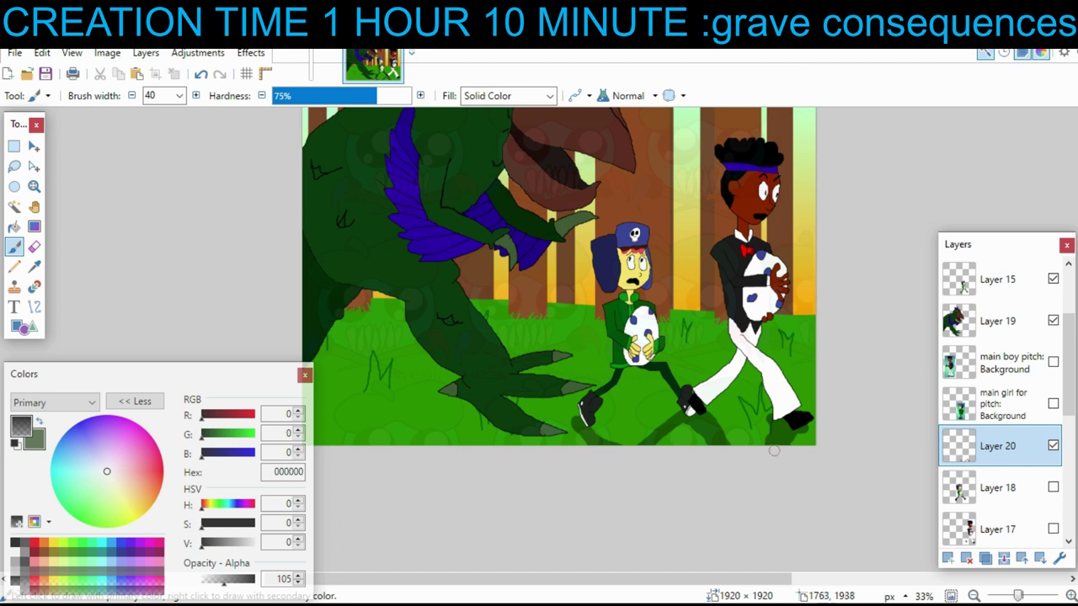
pyautogui.hscroll(-3, 747, 358)
pyautogui.scroll(1, 694, 428)
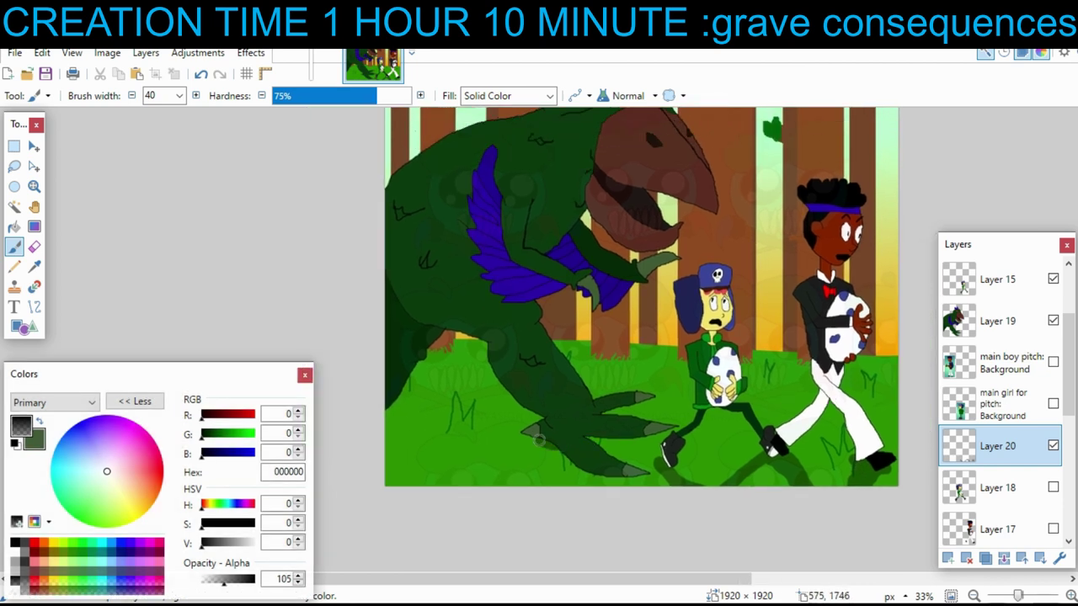
pyautogui.moveTo(566, 449)
pyautogui.mouseDown()
pyautogui.moveTo(633, 481)
pyautogui.moveTo(513, 445)
pyautogui.moveTo(533, 435)
pyautogui.moveTo(488, 461)
pyautogui.moveTo(521, 447)
pyautogui.moveTo(429, 464)
pyautogui.moveTo(464, 471)
pyautogui.moveTo(409, 478)
pyautogui.moveTo(530, 446)
pyautogui.moveTo(521, 465)
pyautogui.moveTo(448, 495)
pyautogui.moveTo(471, 500)
pyautogui.moveTo(526, 456)
pyautogui.moveTo(510, 486)
pyautogui.moveTo(575, 465)
pyautogui.moveTo(510, 479)
pyautogui.moveTo(600, 484)
pyautogui.mouseUp()
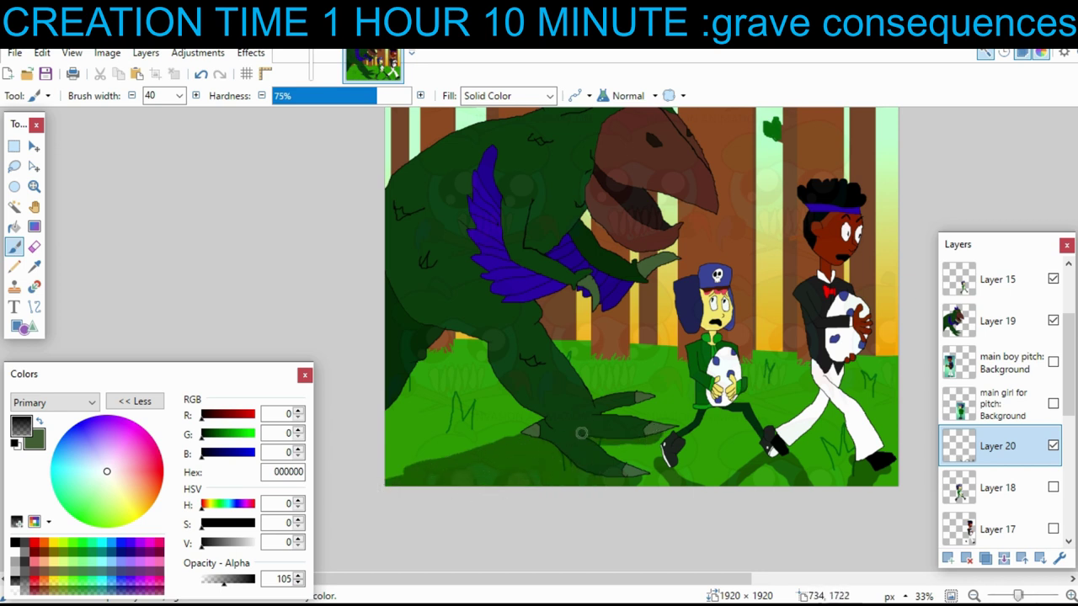
pyautogui.moveTo(415, 337)
pyautogui.mouseDown()
pyautogui.moveTo(507, 404)
pyautogui.moveTo(495, 419)
pyautogui.moveTo(392, 387)
pyautogui.mouseUp()
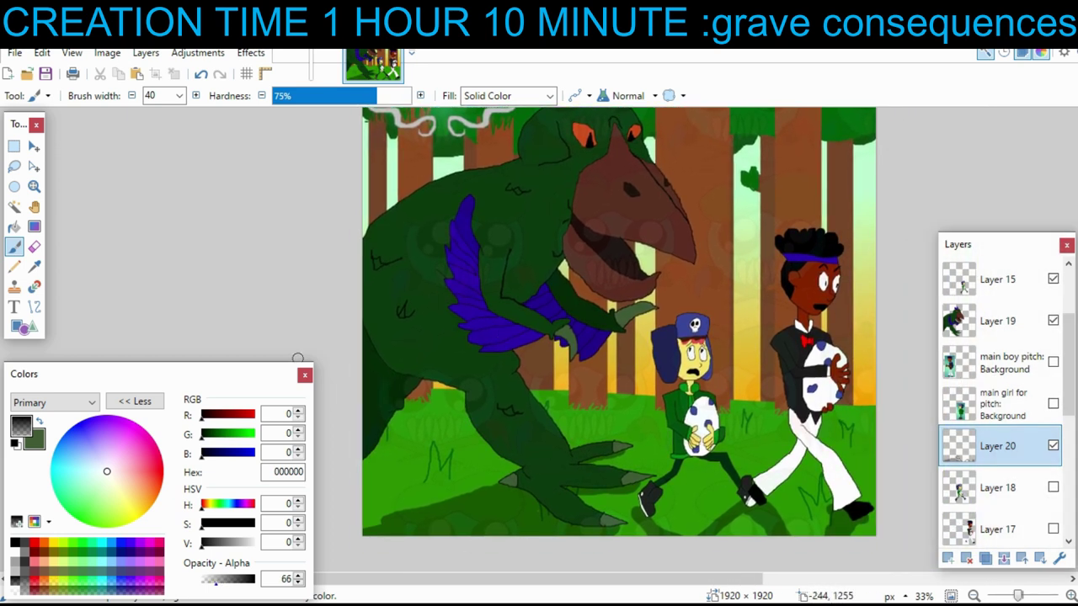
# - Add a new layer above Layer 20 and draw a black rectangle at opacity 58 as a tree shadow behind the creature's foot
pyautogui.click(947, 558)
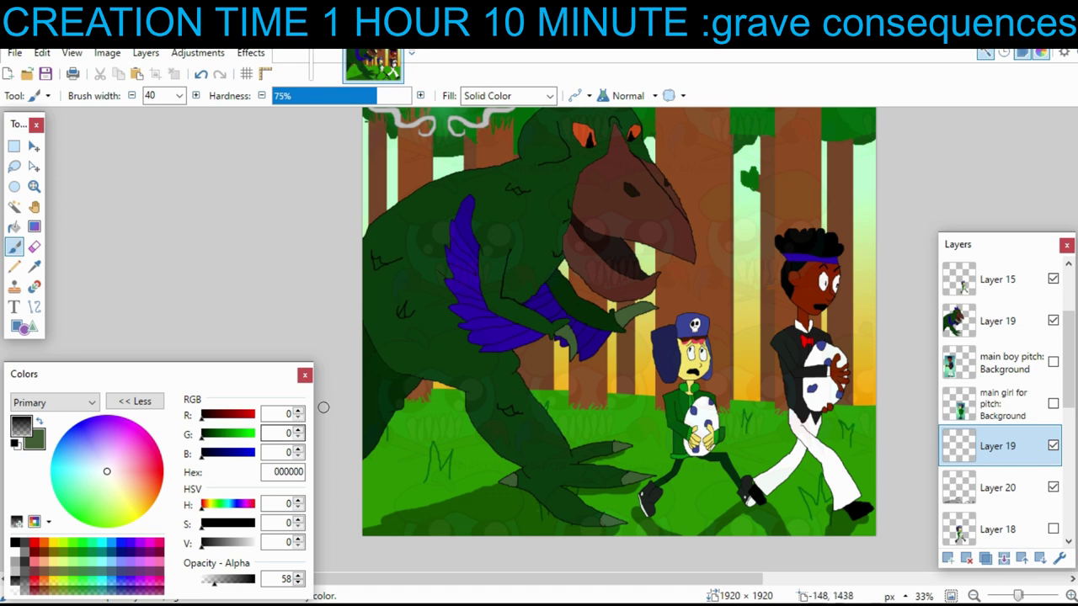
pyautogui.click(24, 327)
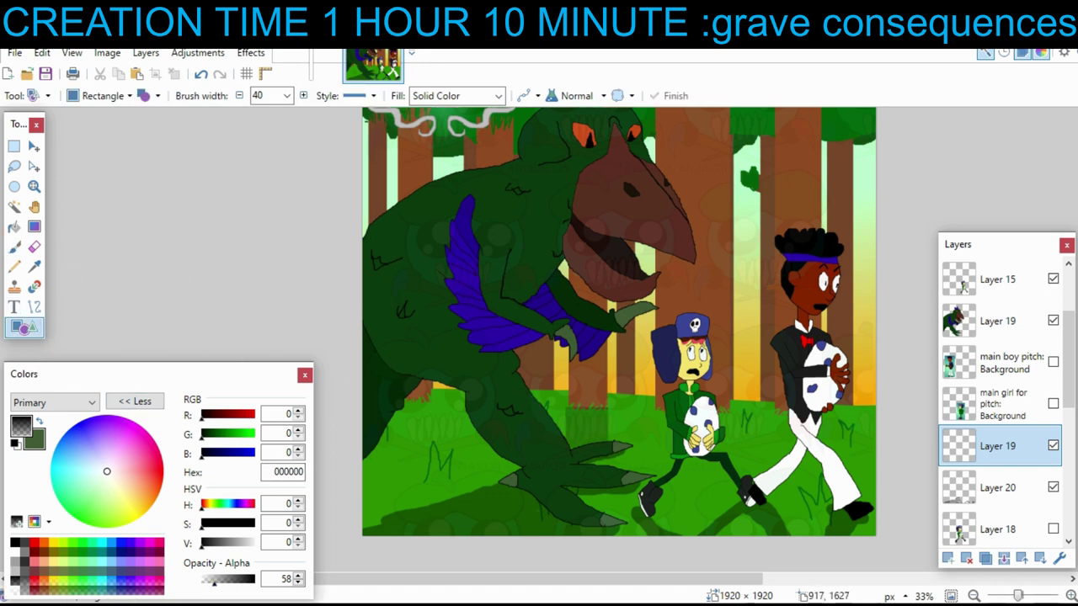
pyautogui.moveTo(596, 529); pyautogui.dragTo(602, 556)
pyautogui.moveTo(566, 485); pyautogui.dragTo(549, 488)
pyautogui.moveTo(549, 410); pyautogui.dragTo(570, 410)
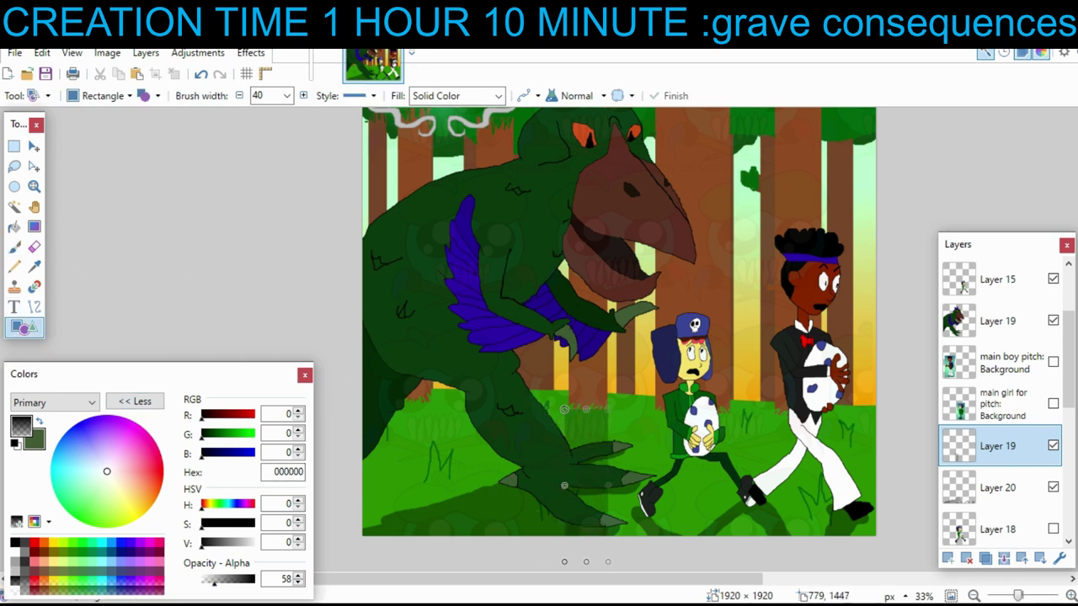
pyautogui.press('Return')
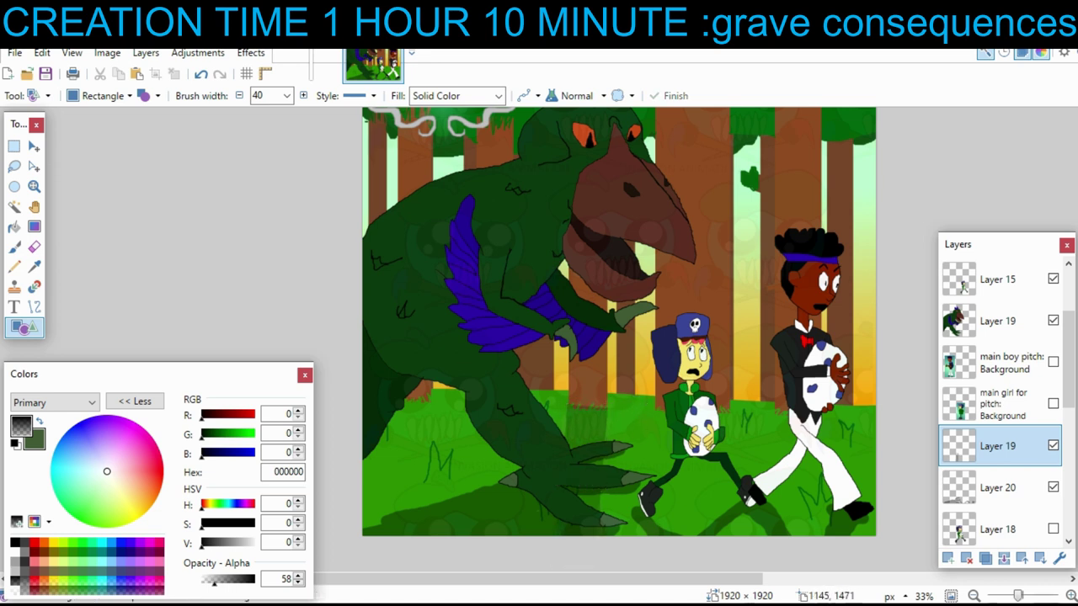
# - Draw matching translucent rectangles on the grass as shadows for the trunks behind the girl, the boy and the creature
pyautogui.moveTo(654, 407); pyautogui.dragTo(729, 555)
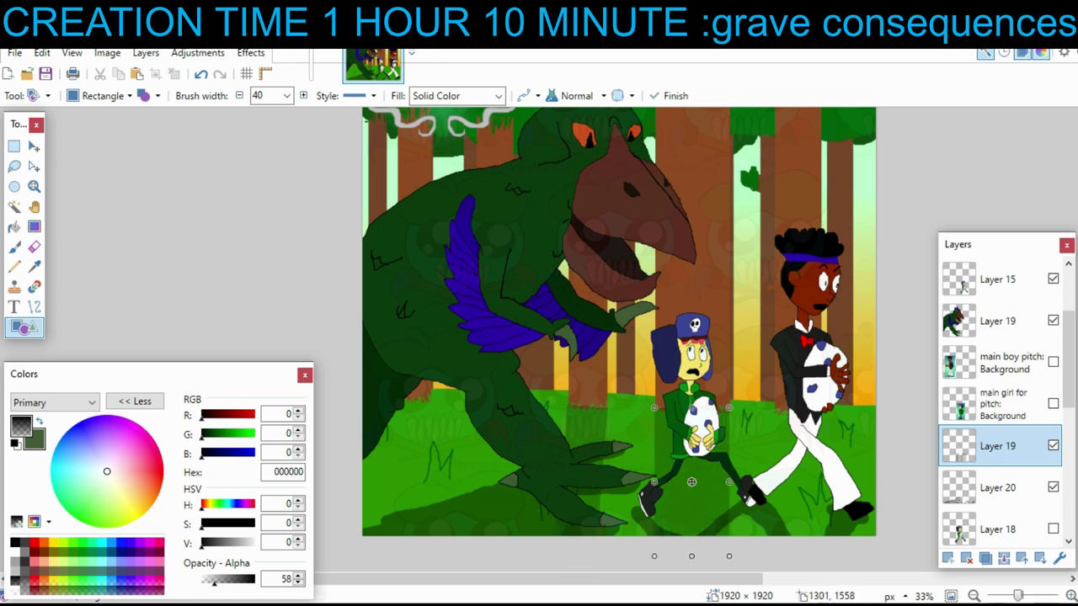
pyautogui.press('Return')
pyautogui.moveTo(777, 412); pyautogui.dragTo(820, 557)
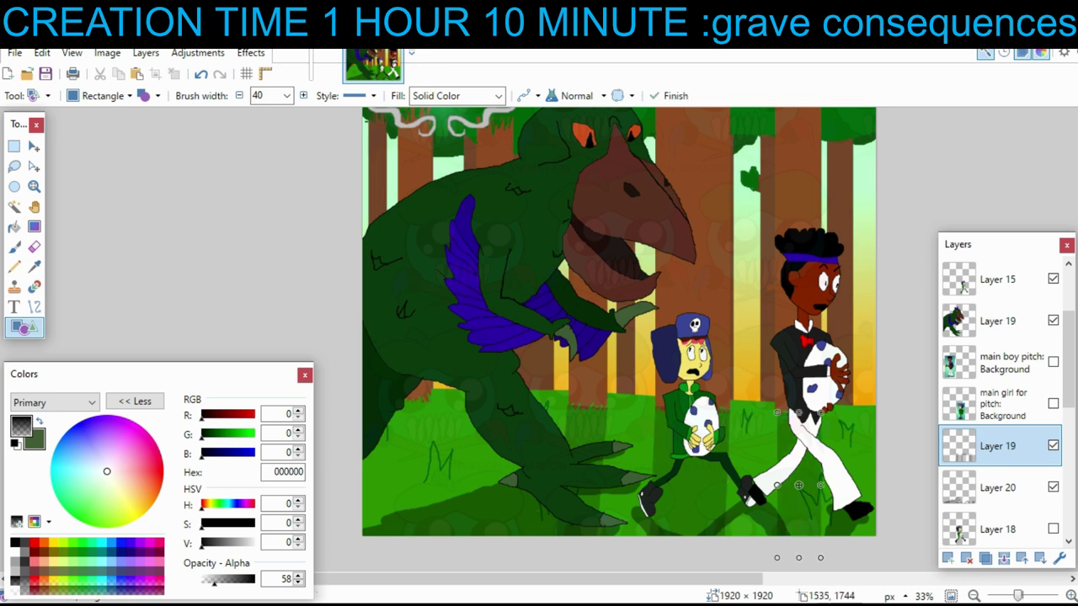
pyautogui.press('Return')
pyautogui.hscroll(-1, 606, 429)
pyautogui.moveTo(442, 398); pyautogui.dragTo(498, 569)
pyautogui.press('Return')
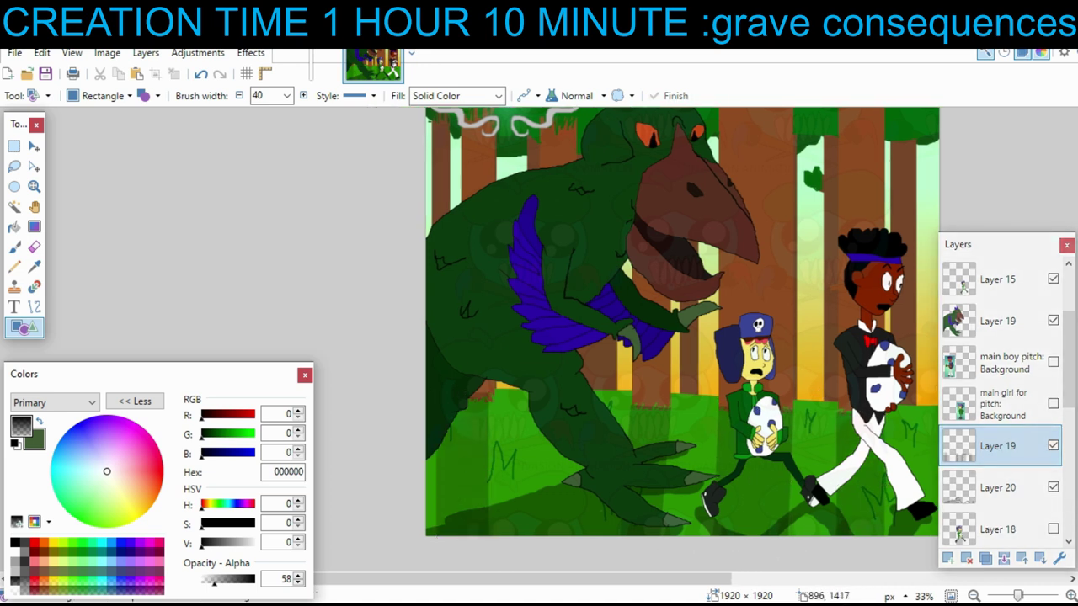
# - Add fainter black rectangles at opacity 35 on the grass as shadows of the narrower background trunks
pyautogui.moveTo(679, 397); pyautogui.dragTo(698, 546)
pyautogui.press('Return')
pyautogui.press('Return')
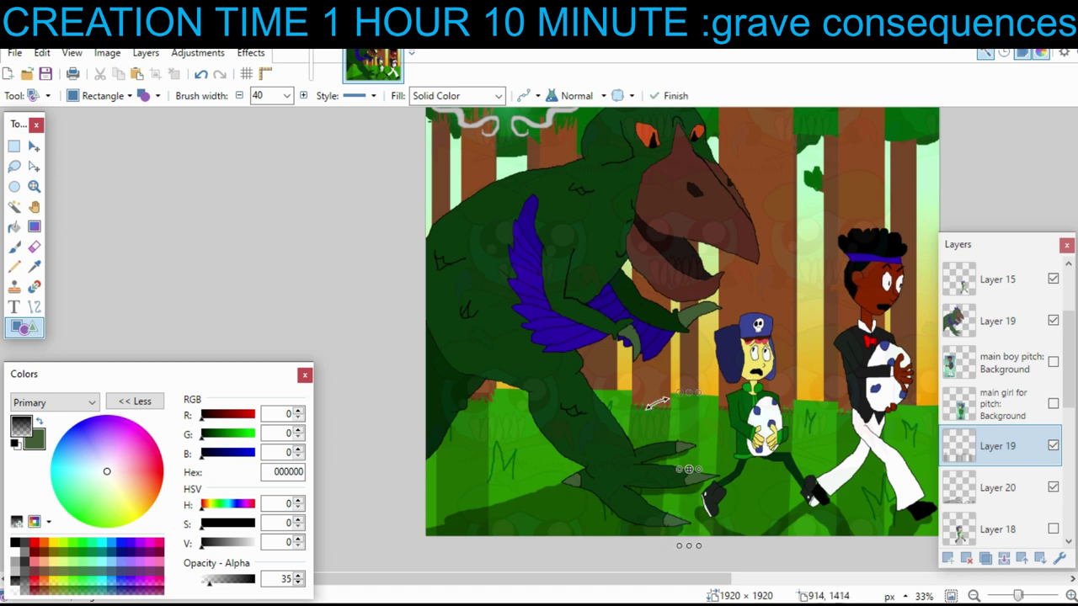
pyautogui.press('e')
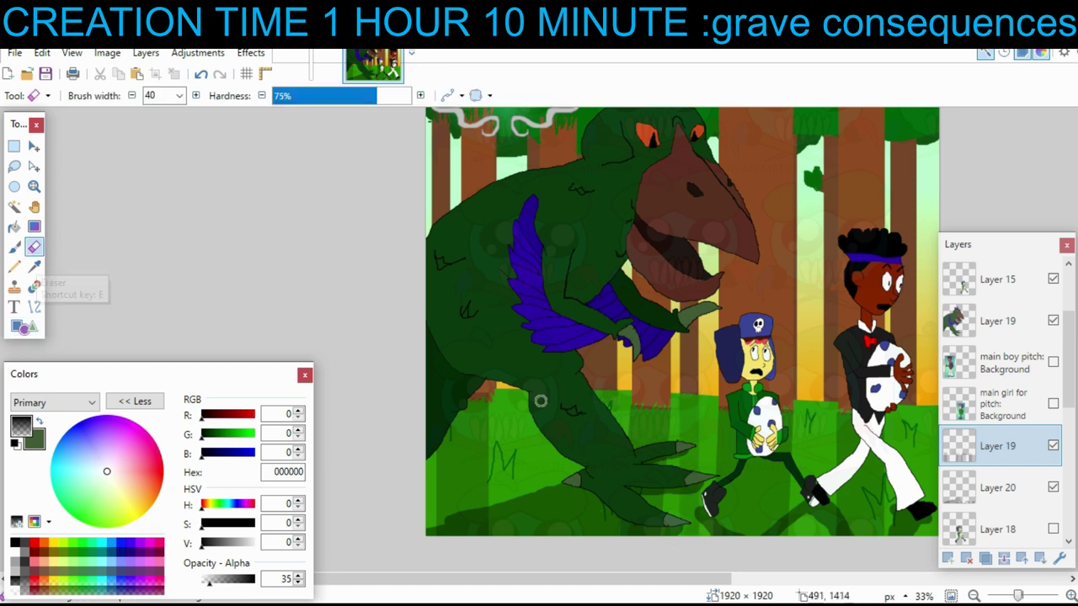
pyautogui.press('o')
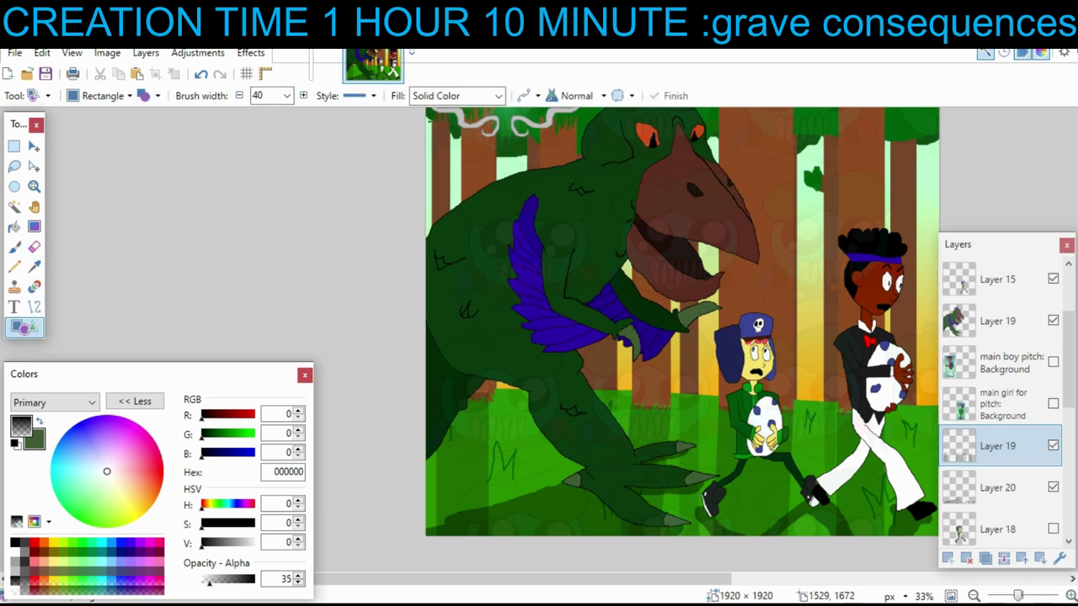
pyautogui.scroll(-2, 681, 321)
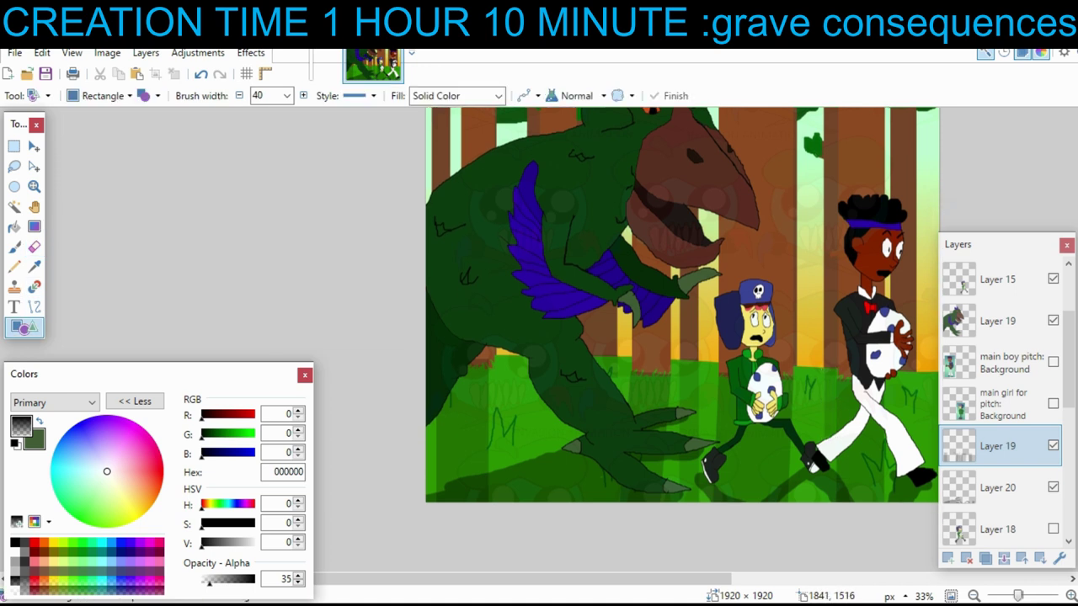
pyautogui.hscroll(5, 682, 322)
pyautogui.scroll(2, 682, 322)
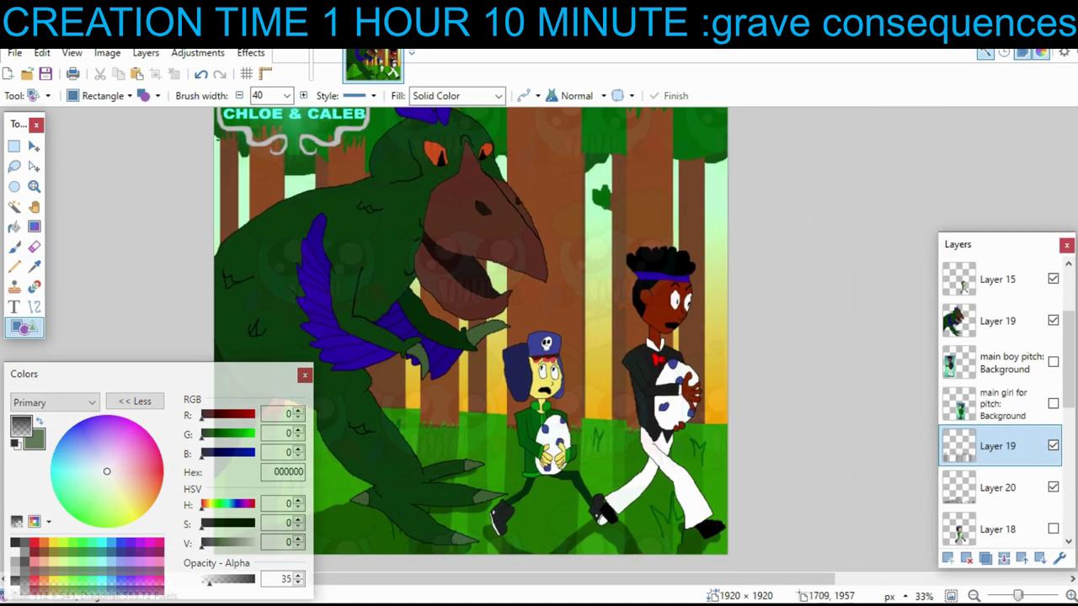
pyautogui.click(974, 595)
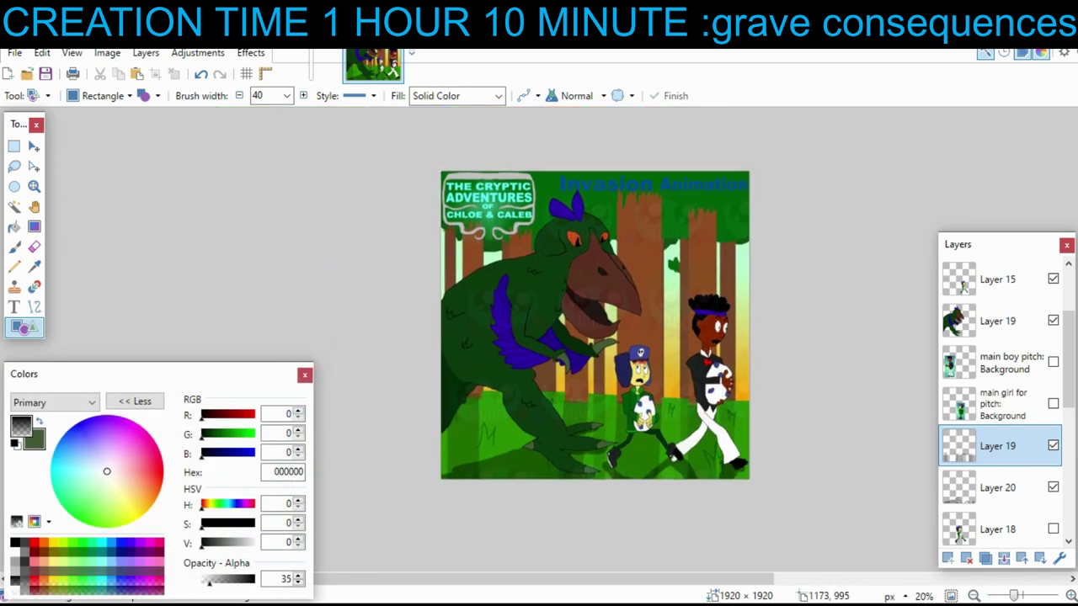